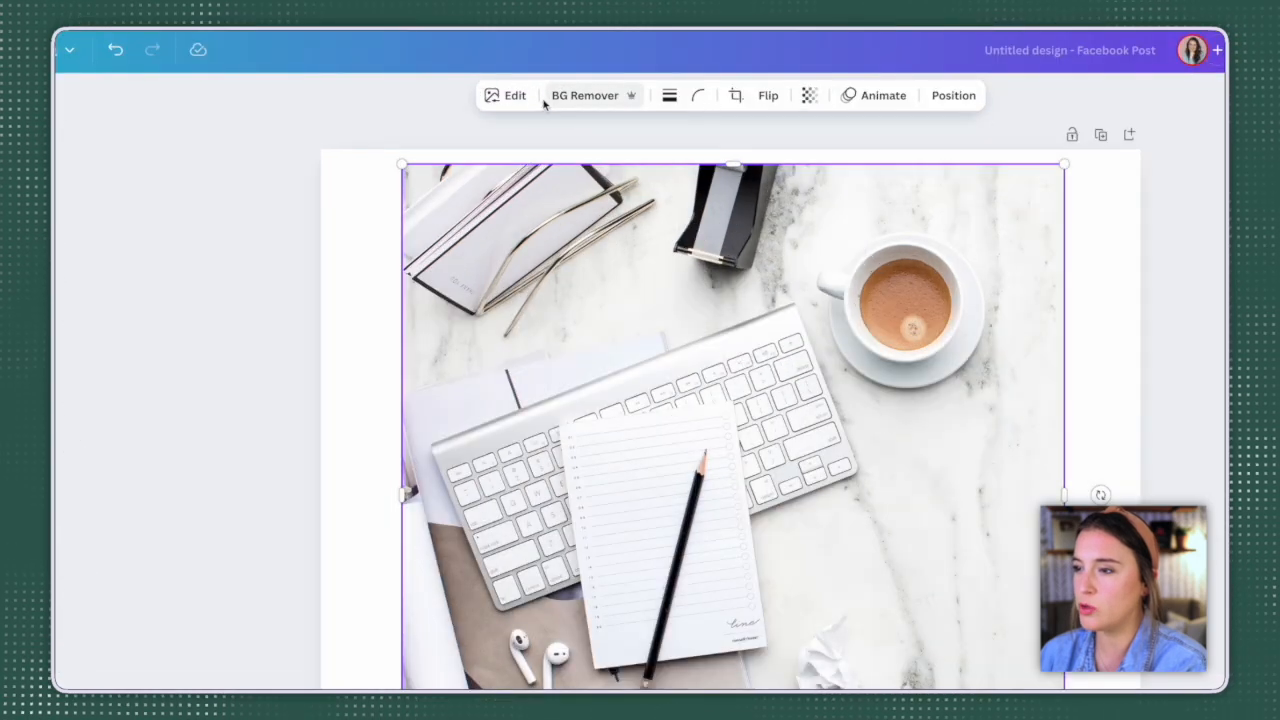
Step: Open the desk photo's editing options and look through the available Magic Studio tools
click(507, 96)
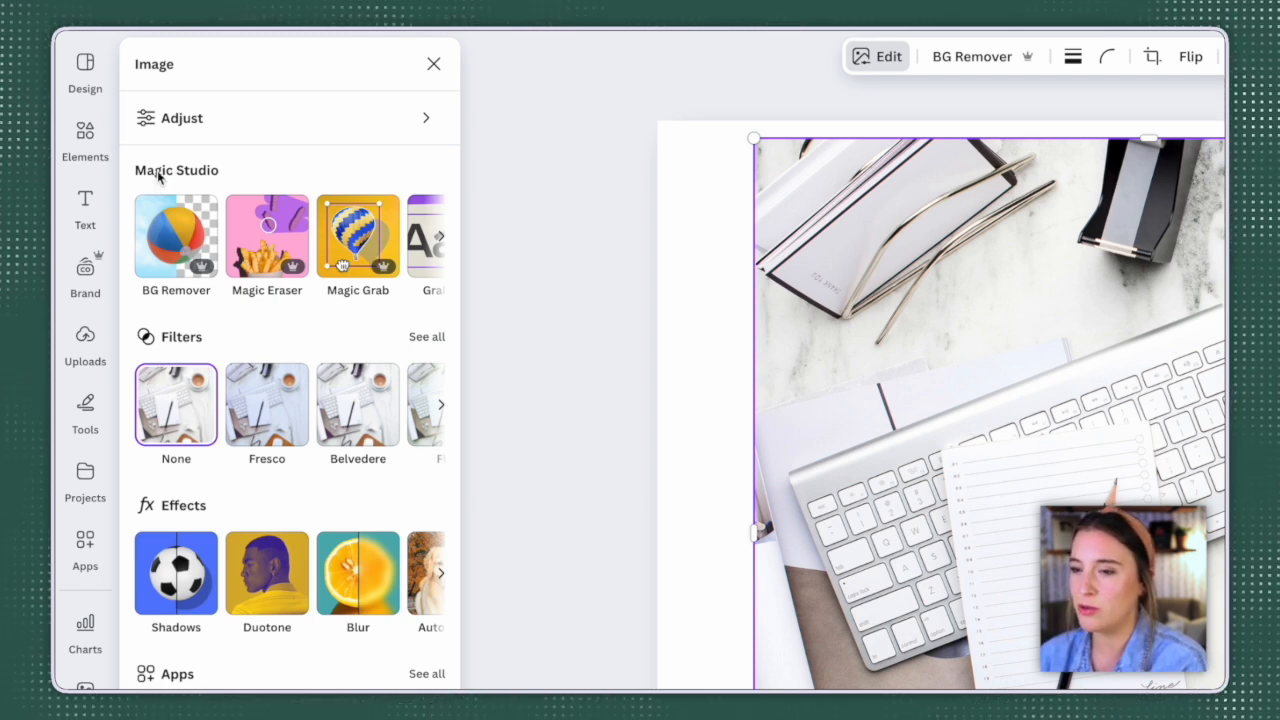
click(440, 237)
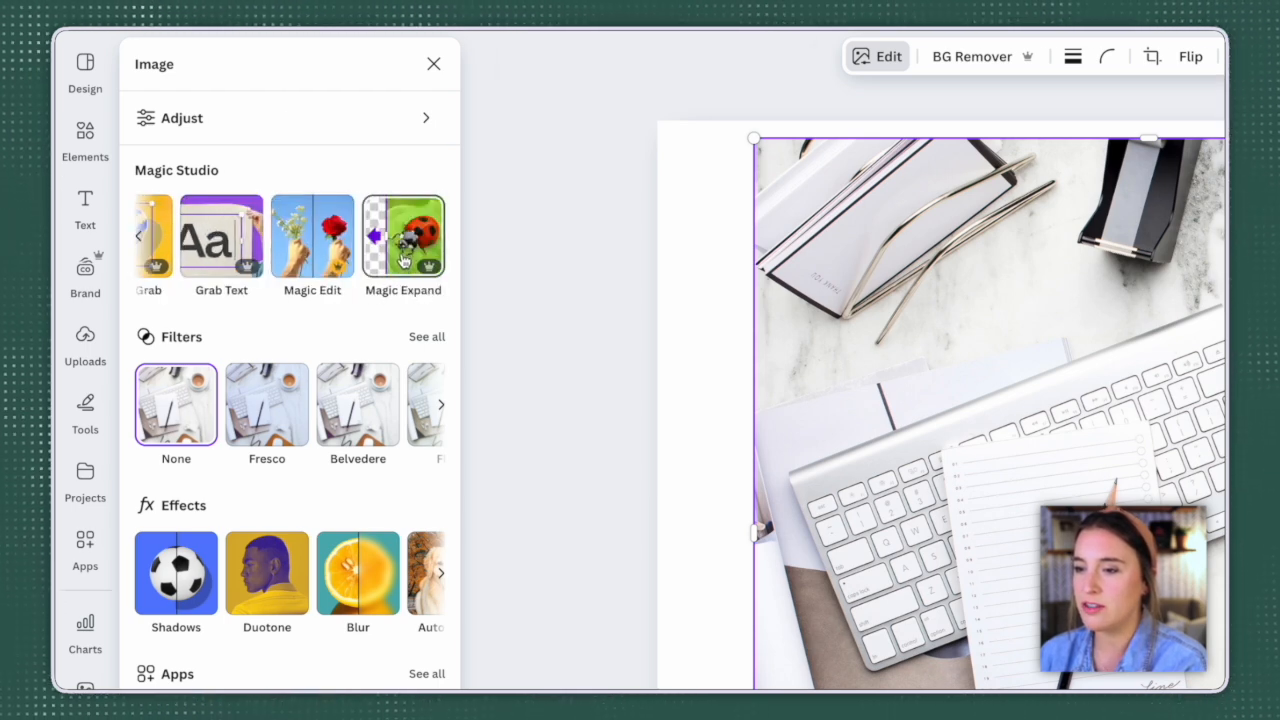
click(250, 276)
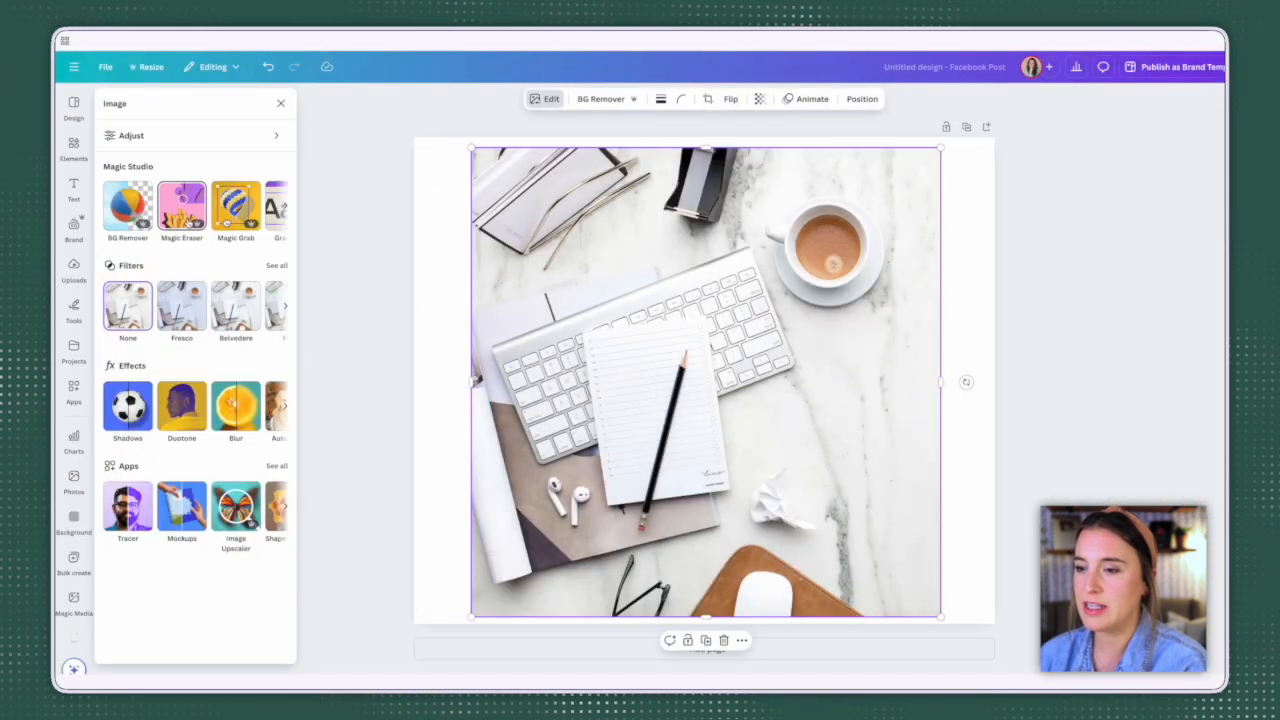
Step: Erase the coffee cup and saucer from the photo with Magic Eraser, painting over them at brush size 15
click(186, 212)
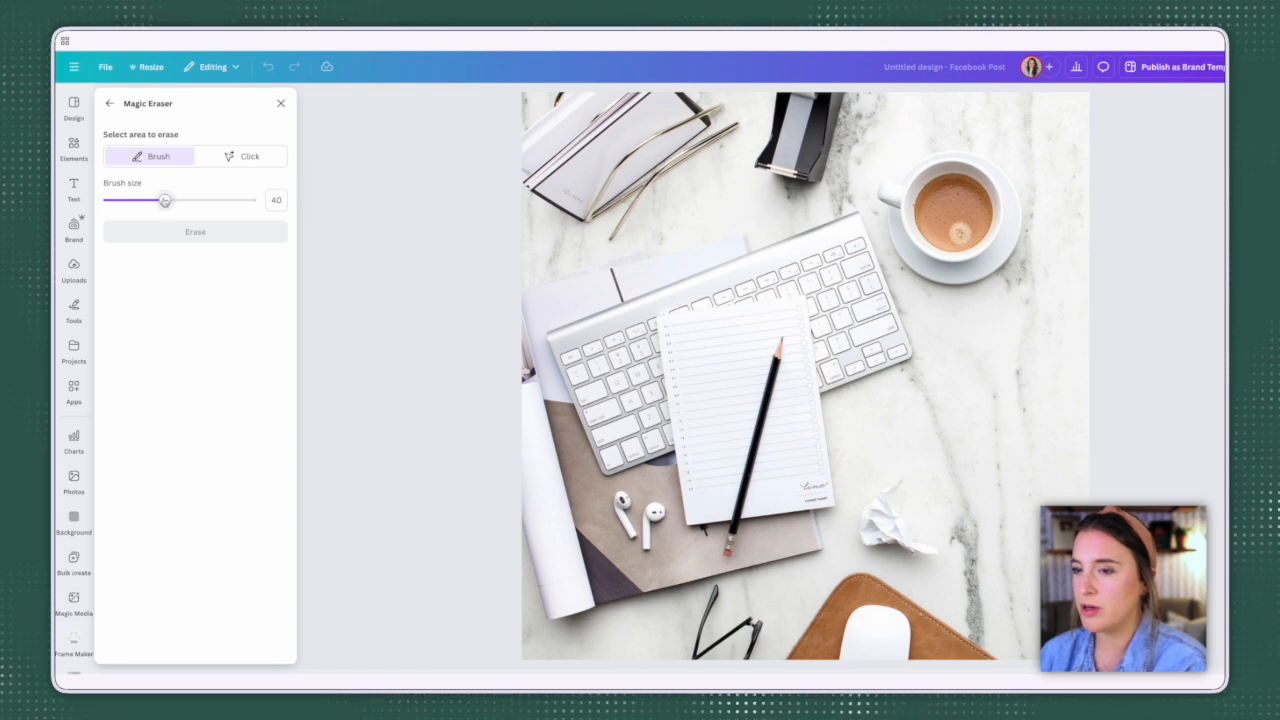
mouse_move(165, 200)
mouse_down()
mouse_move(202, 200)
mouse_move(130, 203)
mouse_up()
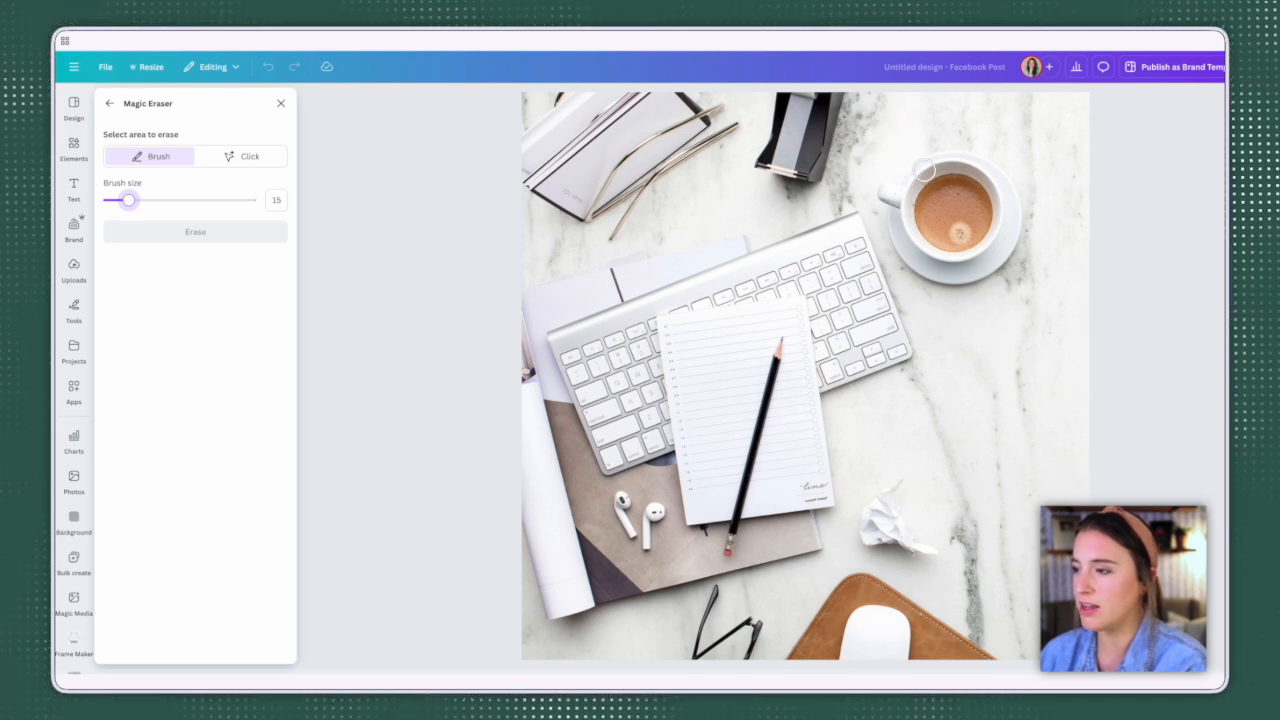
click(889, 180)
mouse_move(887, 192)
mouse_down()
mouse_move(1011, 184)
mouse_move(1015, 240)
mouse_move(1001, 262)
mouse_move(943, 278)
mouse_move(892, 208)
mouse_move(958, 174)
mouse_move(957, 205)
mouse_up()
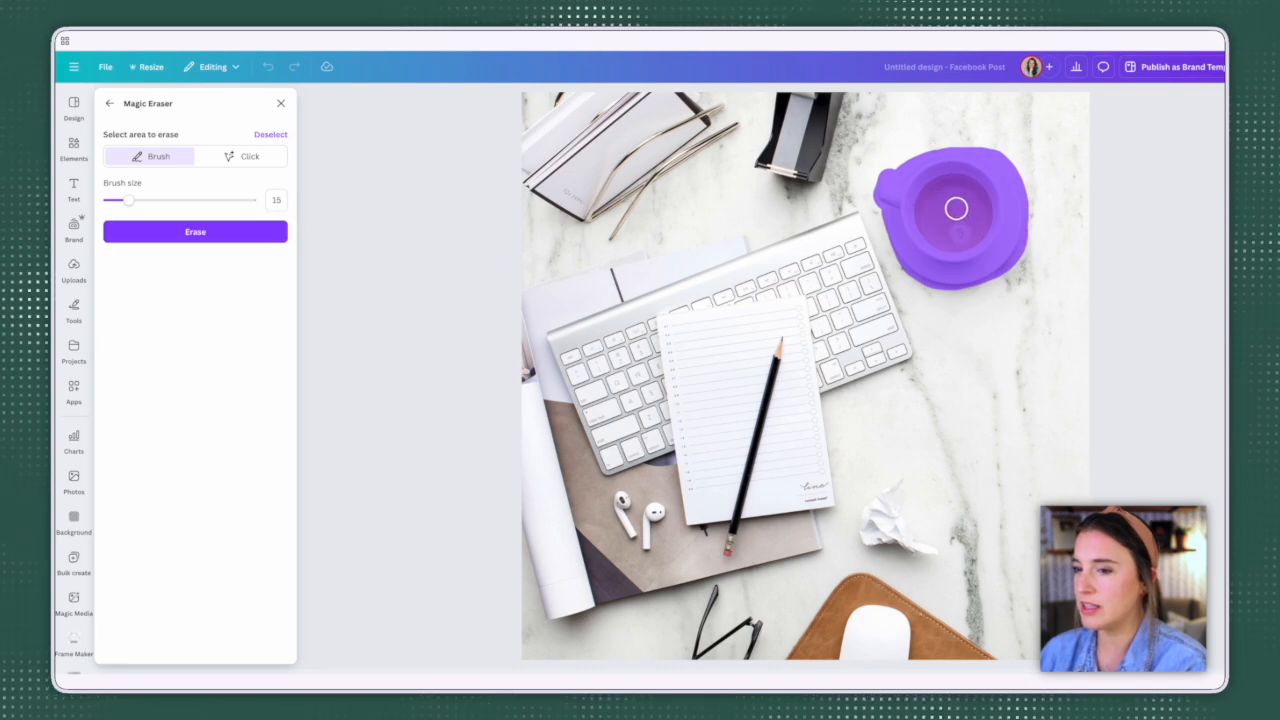
click(214, 232)
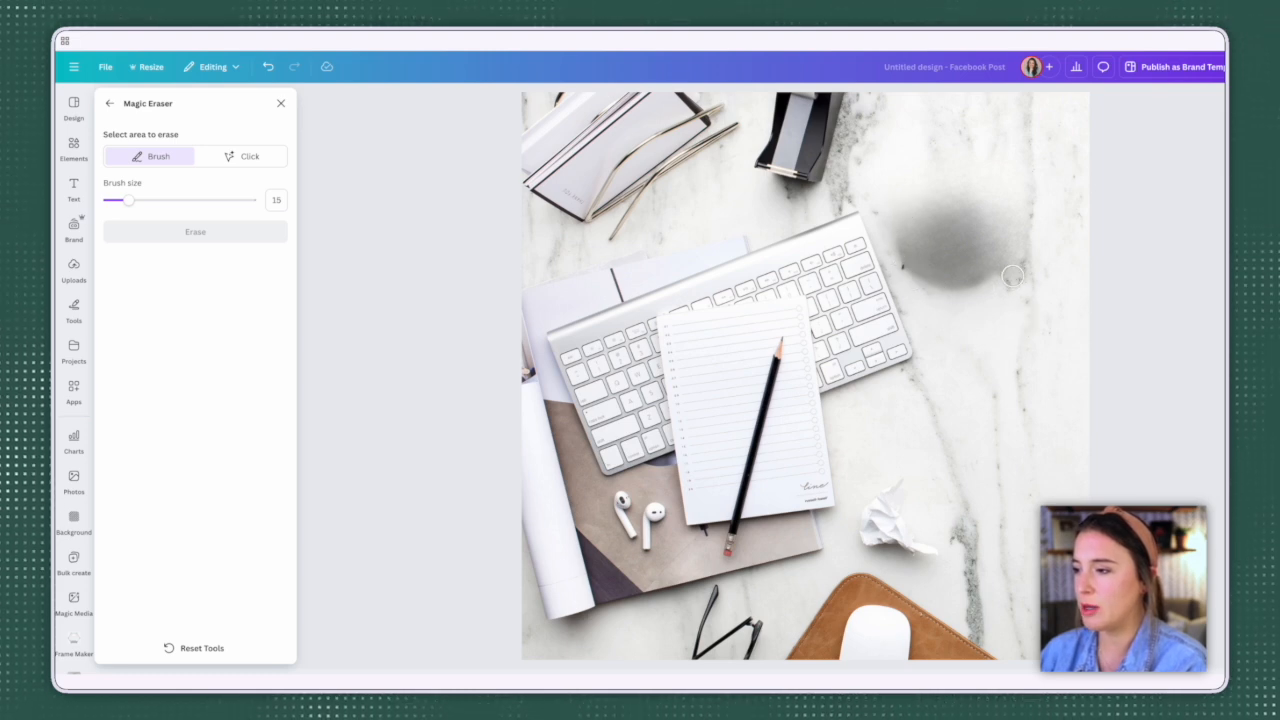
Step: Erase the leftover dark smudge at brush size 49, and undo the Magic Eraser changes
drag(128, 200, 177, 200)
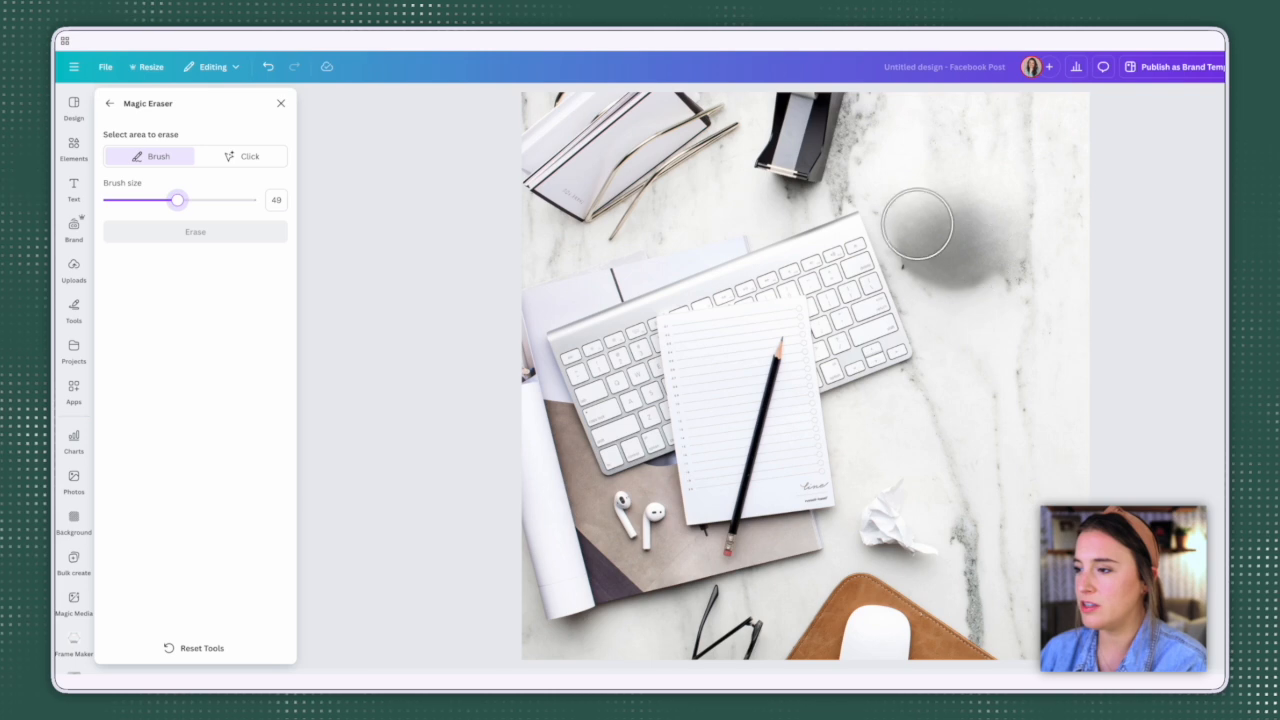
mouse_move(911, 220)
mouse_down()
mouse_move(951, 254)
mouse_move(974, 254)
mouse_move(952, 214)
mouse_move(931, 209)
mouse_up()
click(195, 232)
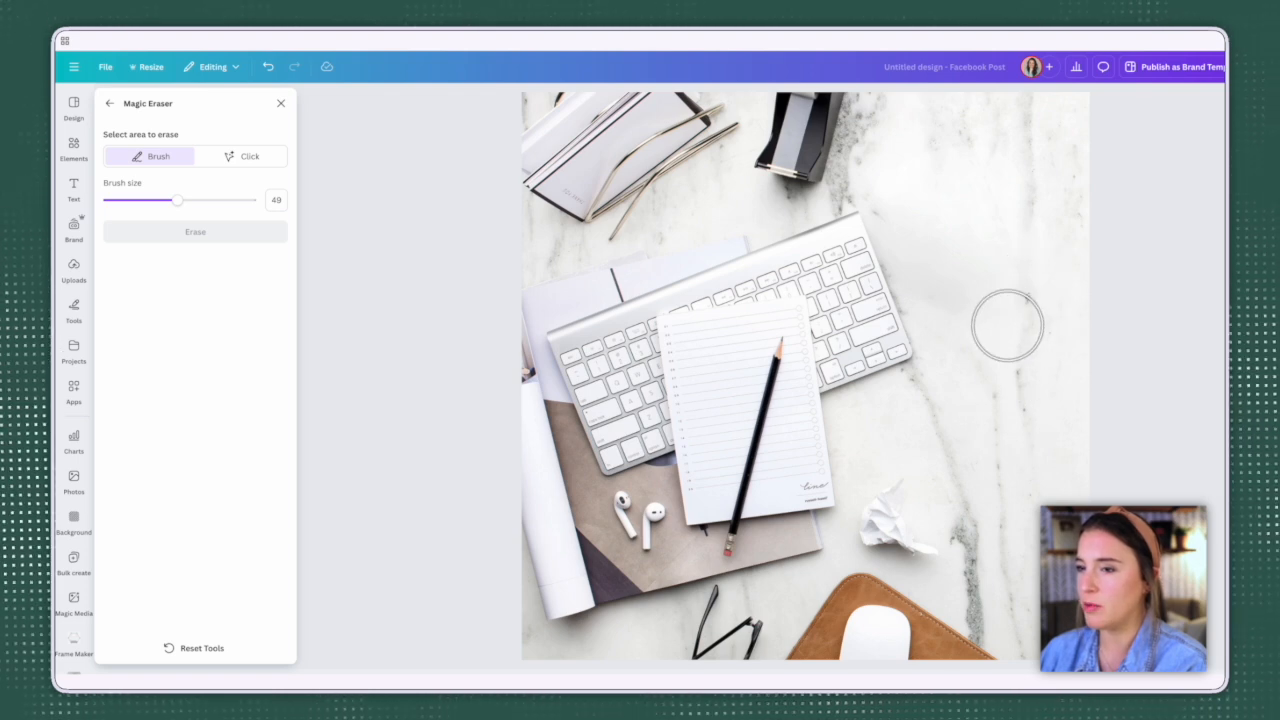
click(268, 67)
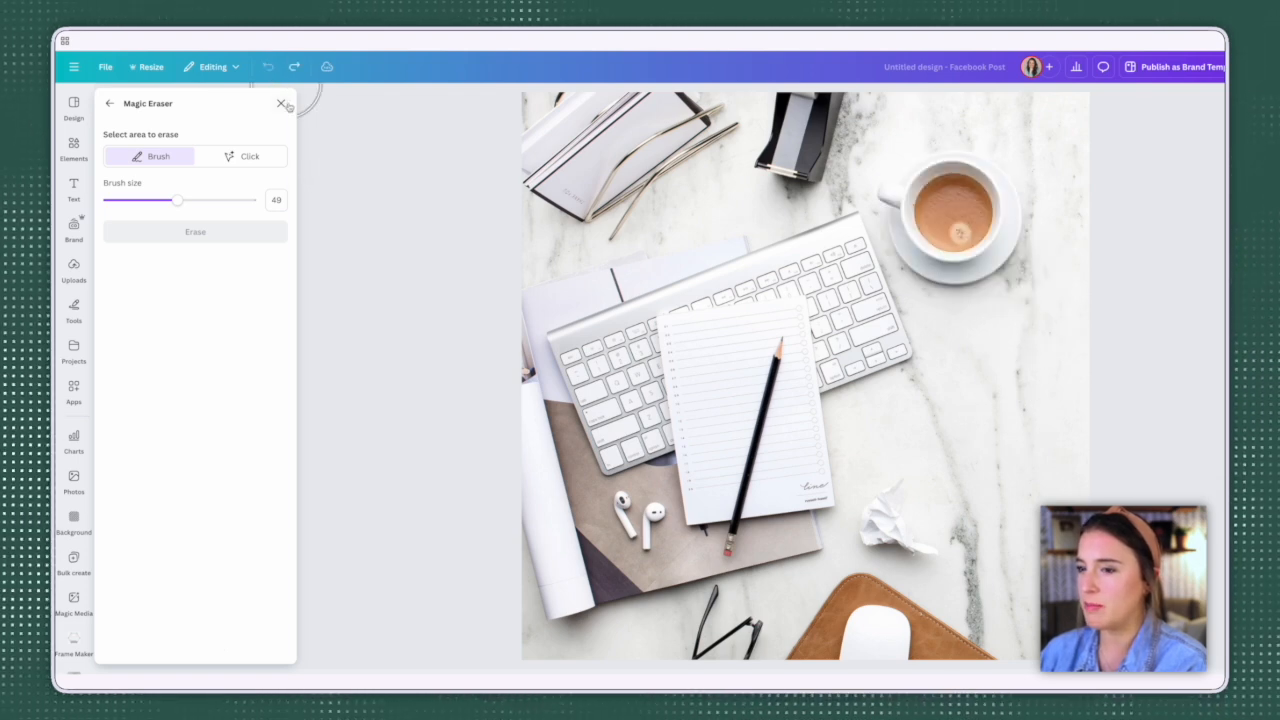
Step: Erase the coffee cup and saucer with Magic Eraser, using its Click selection mode instead of the brush
click(228, 158)
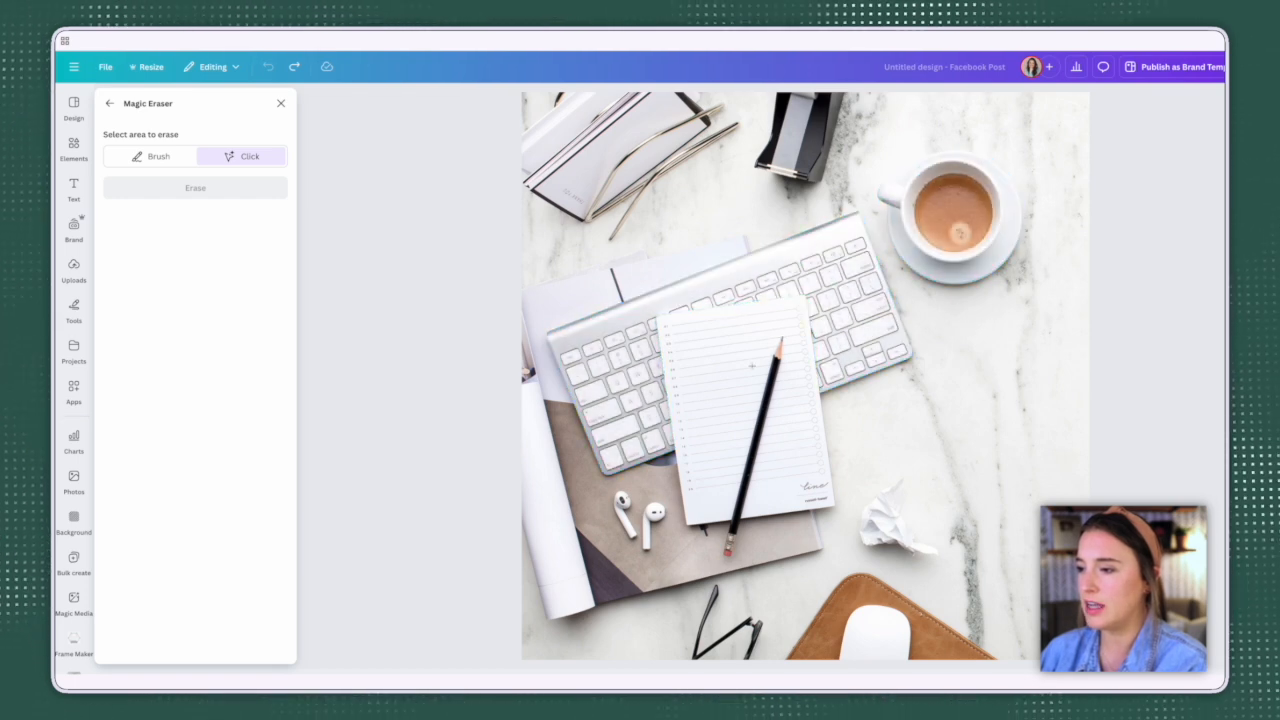
click(957, 208)
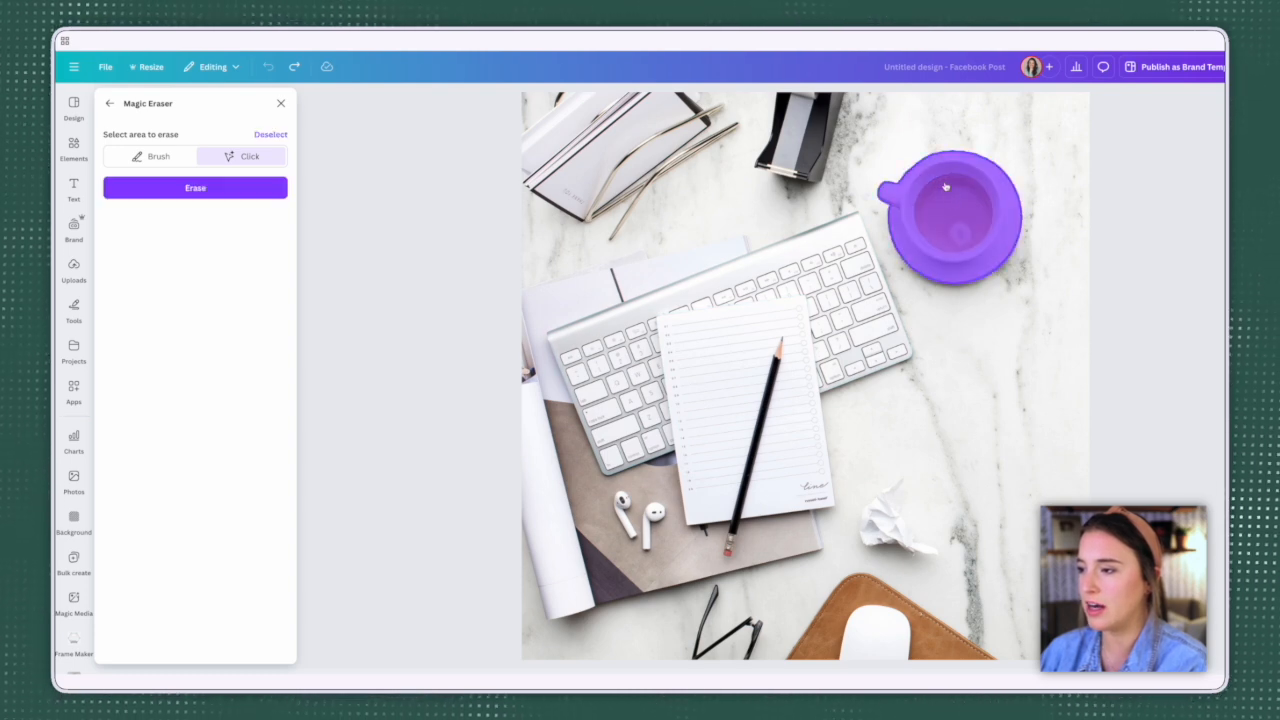
click(196, 187)
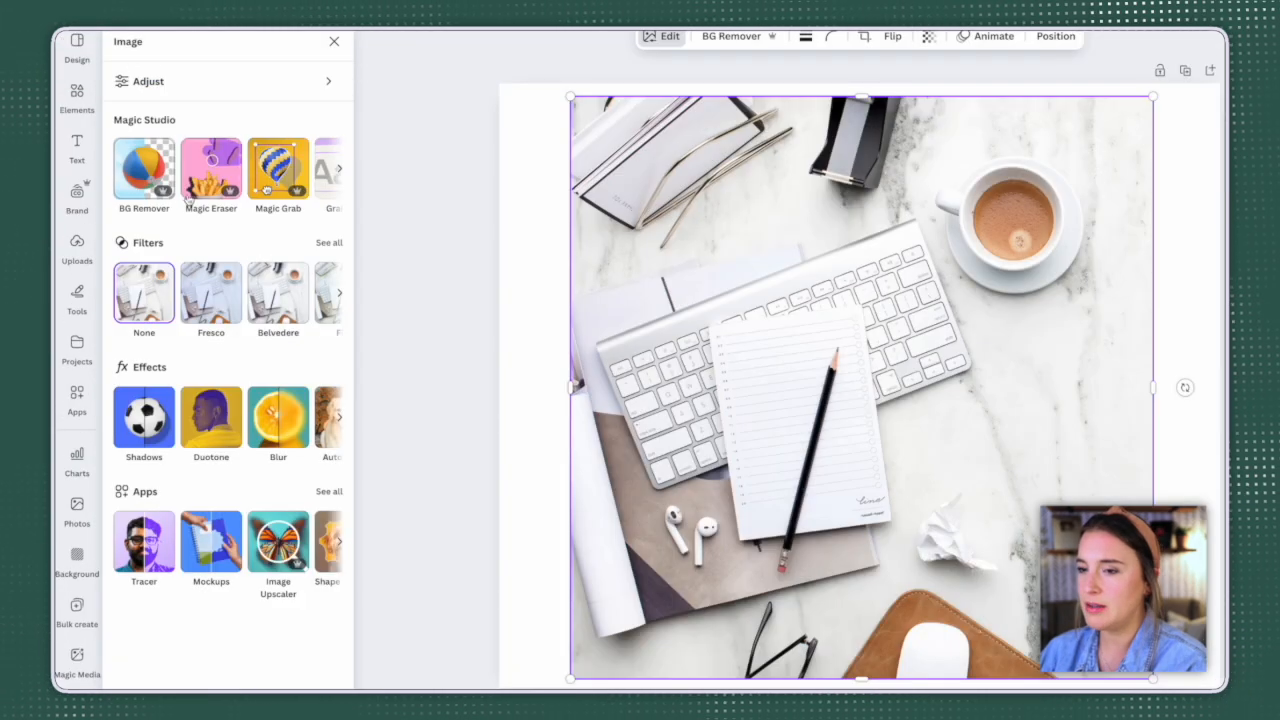
Step: Separate the coffee cup and saucer from the photo with Magic Grab
click(273, 180)
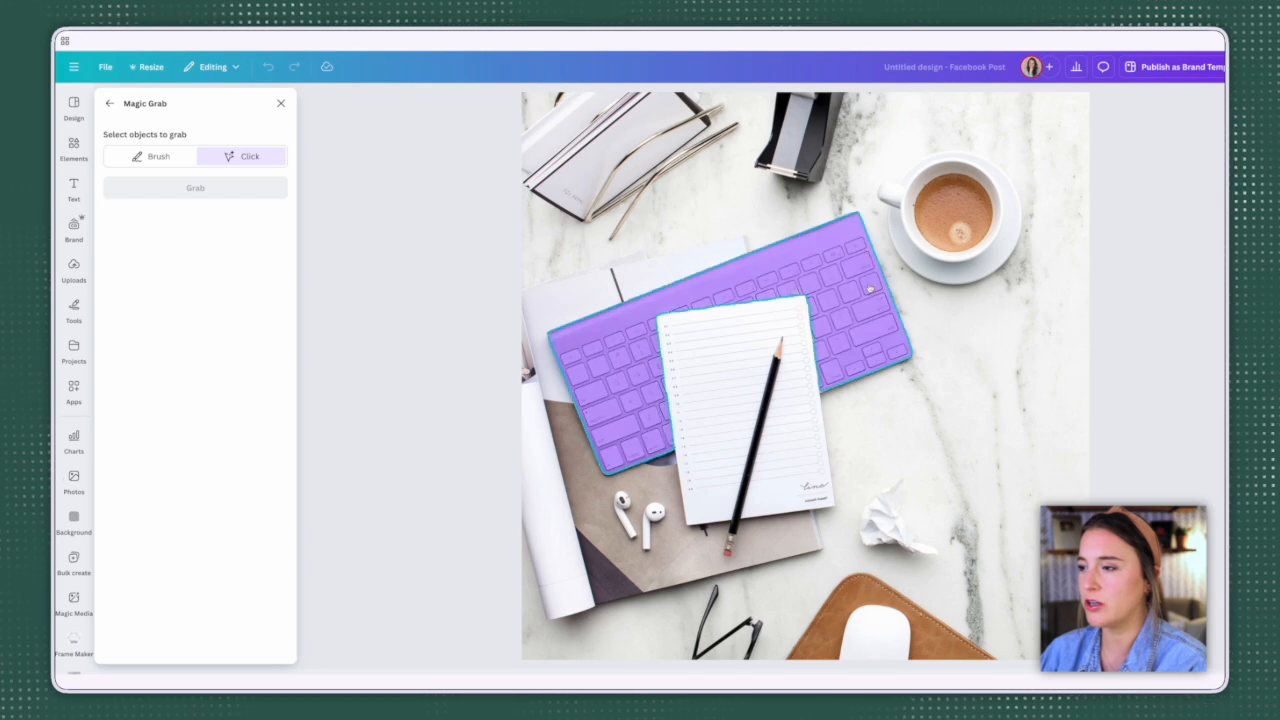
click(931, 258)
click(195, 188)
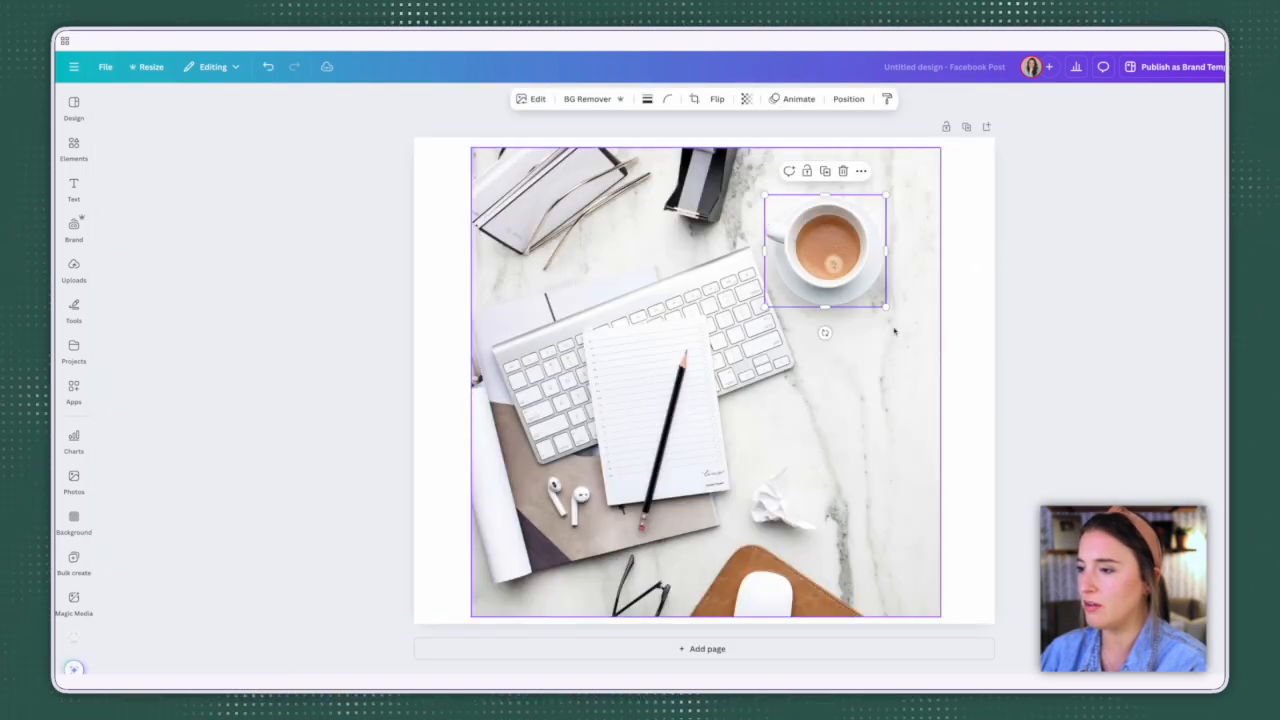
Step: Move the grabbed coffee cup across the marble surface, enlarge it, and reposition it
drag(848, 263, 887, 287)
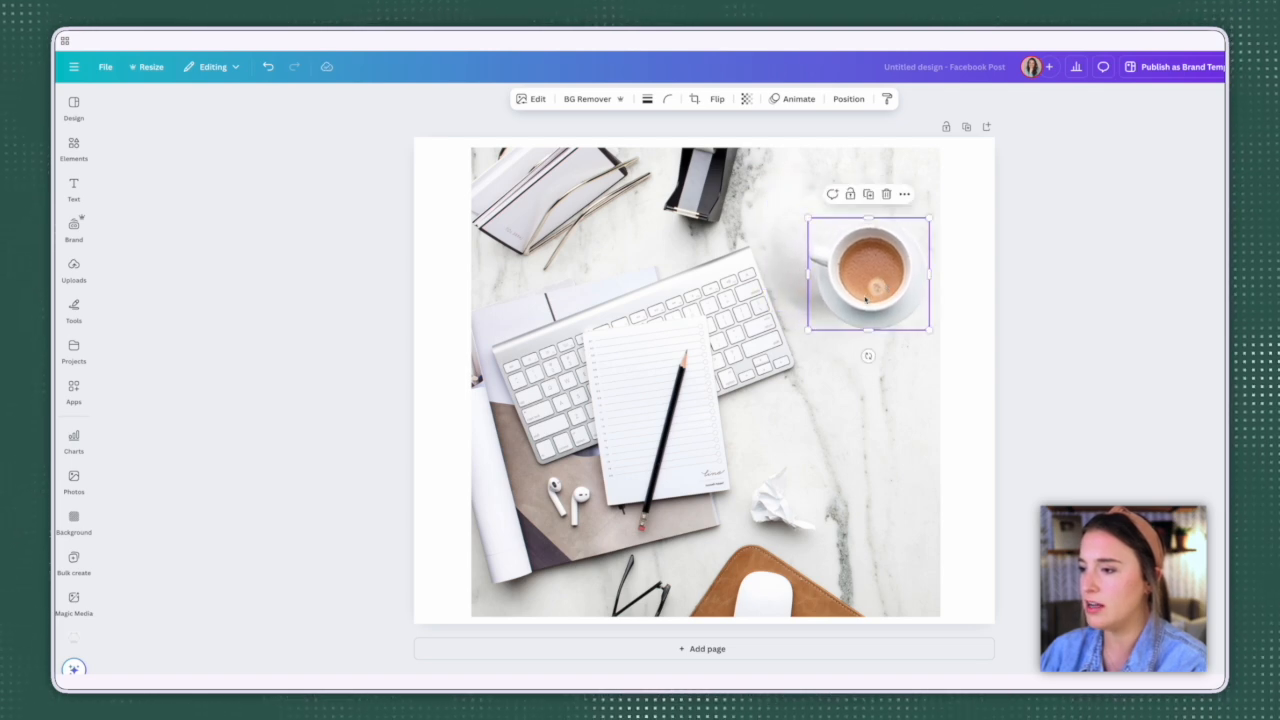
drag(807, 330, 732, 399)
drag(829, 428, 795, 422)
drag(836, 315, 844, 278)
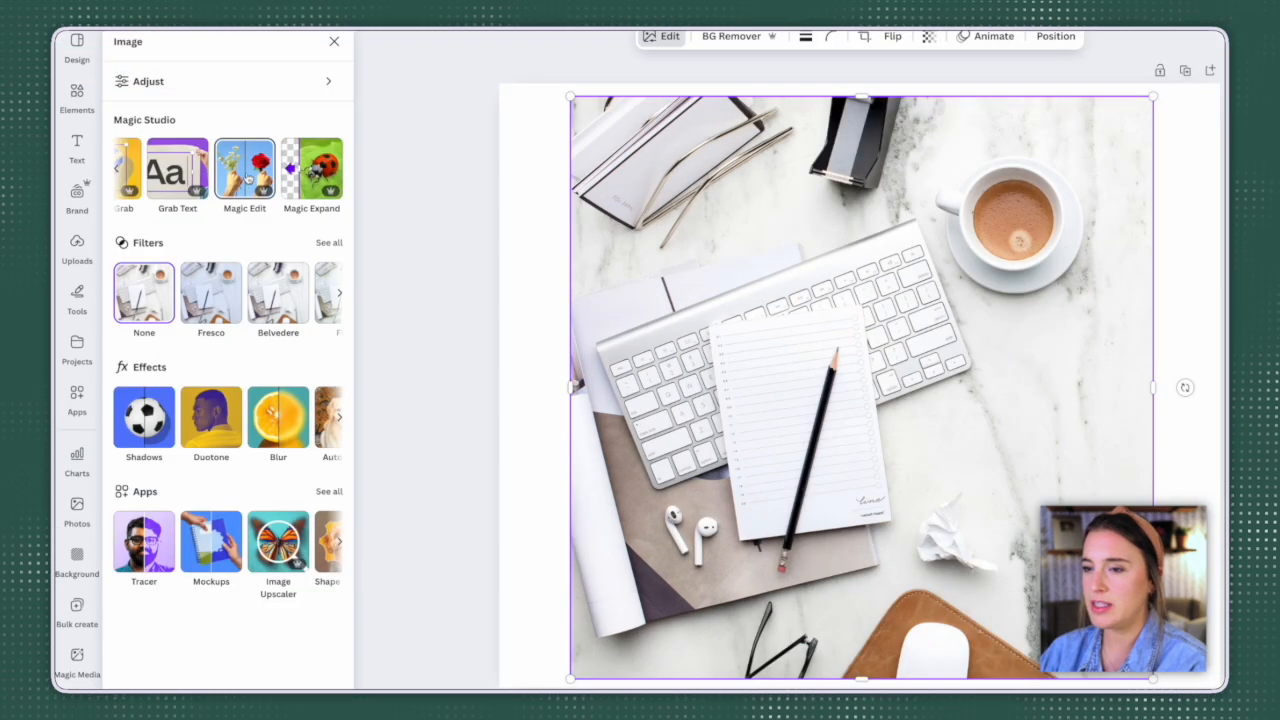
Step: Use Magic Edit on the coffee cup, selected in Click mode, with the description "Add a heart shape on top of the coffee in the mug"
click(245, 175)
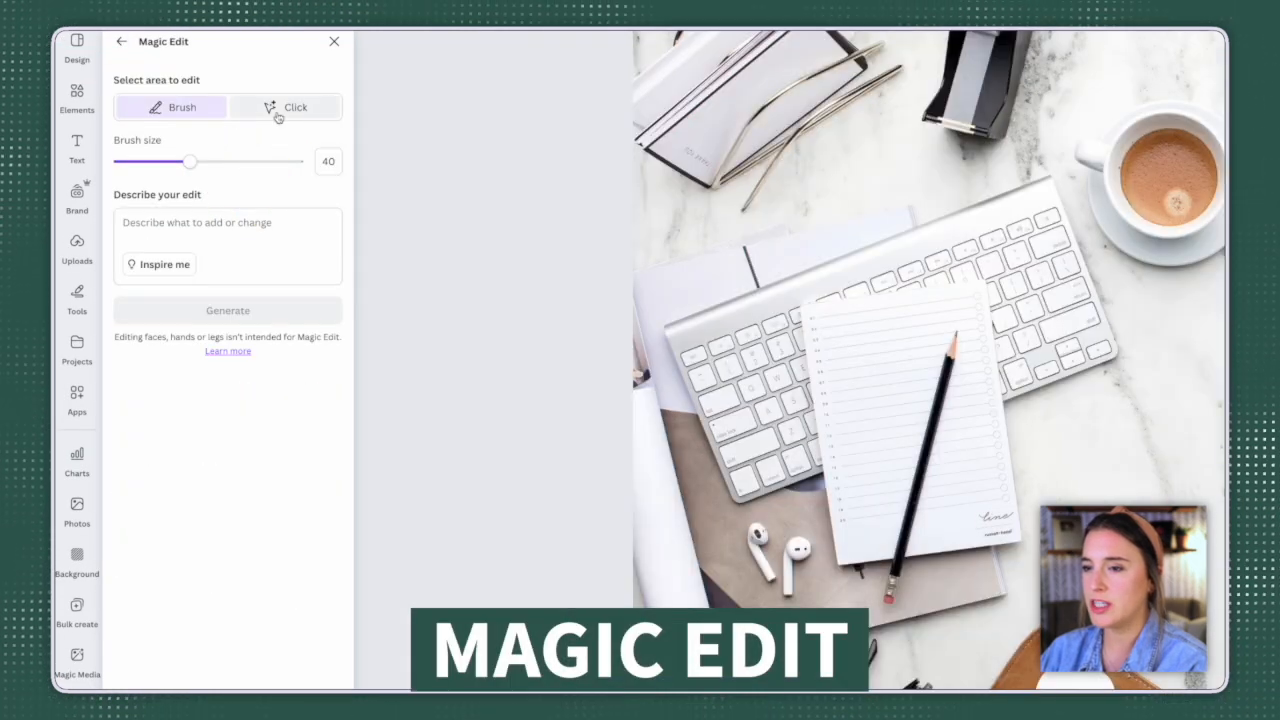
click(278, 108)
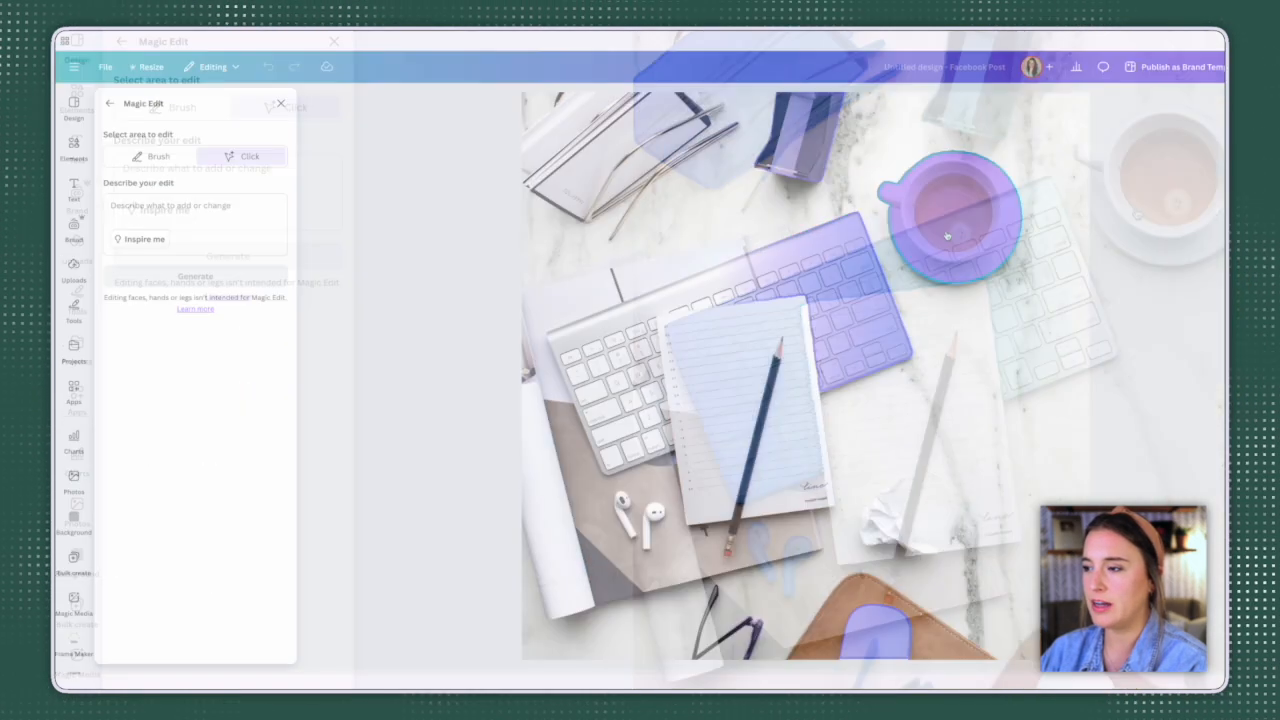
click(945, 236)
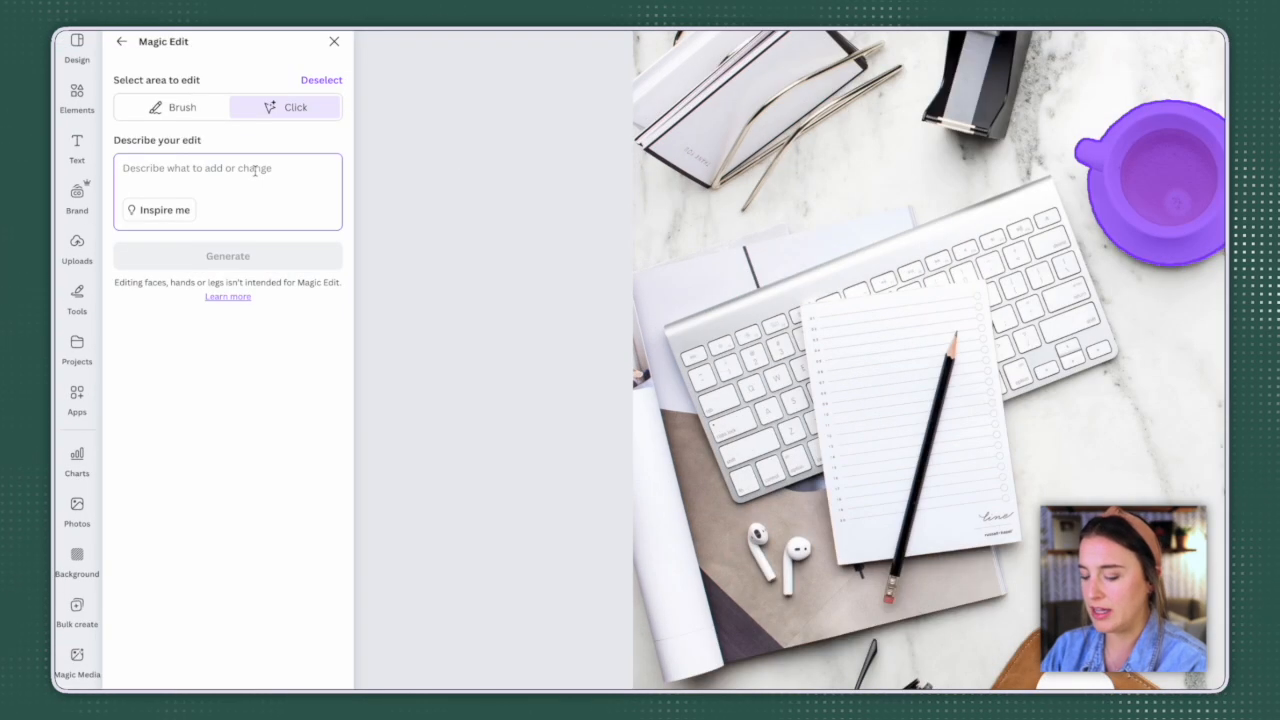
text(Add a heart shape on top of the)
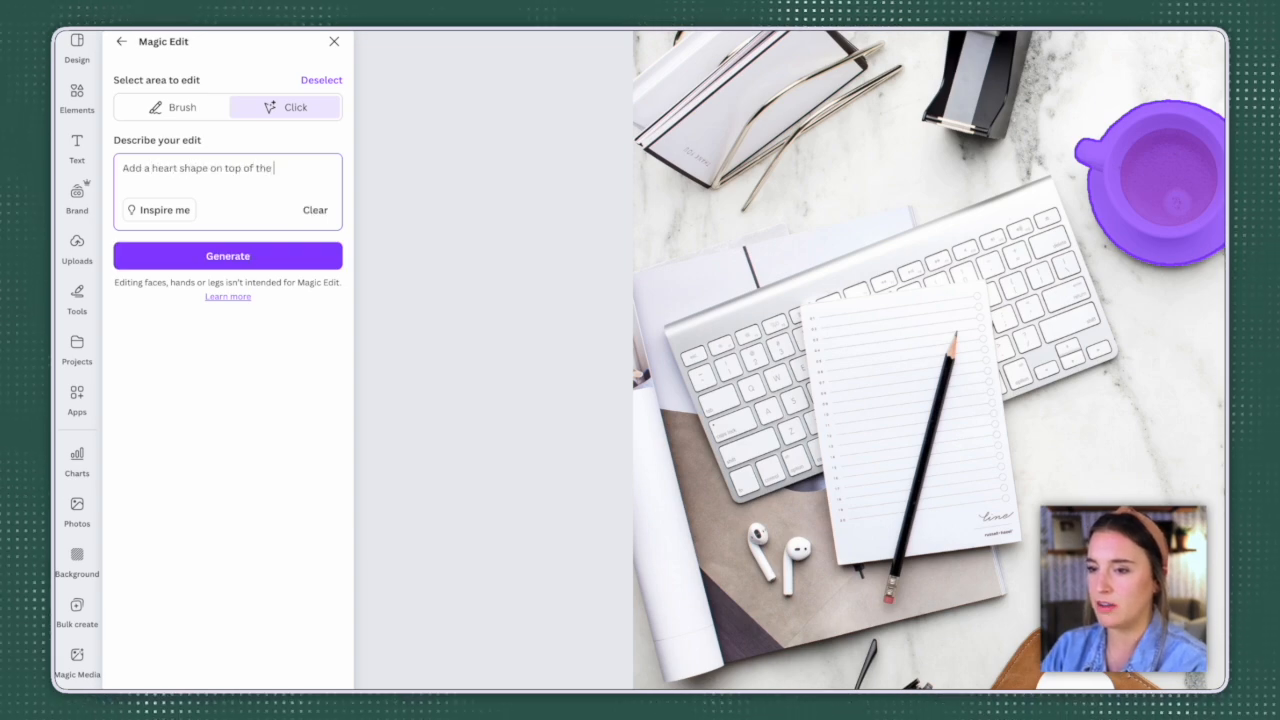
text( coffee in the mug)
click(237, 263)
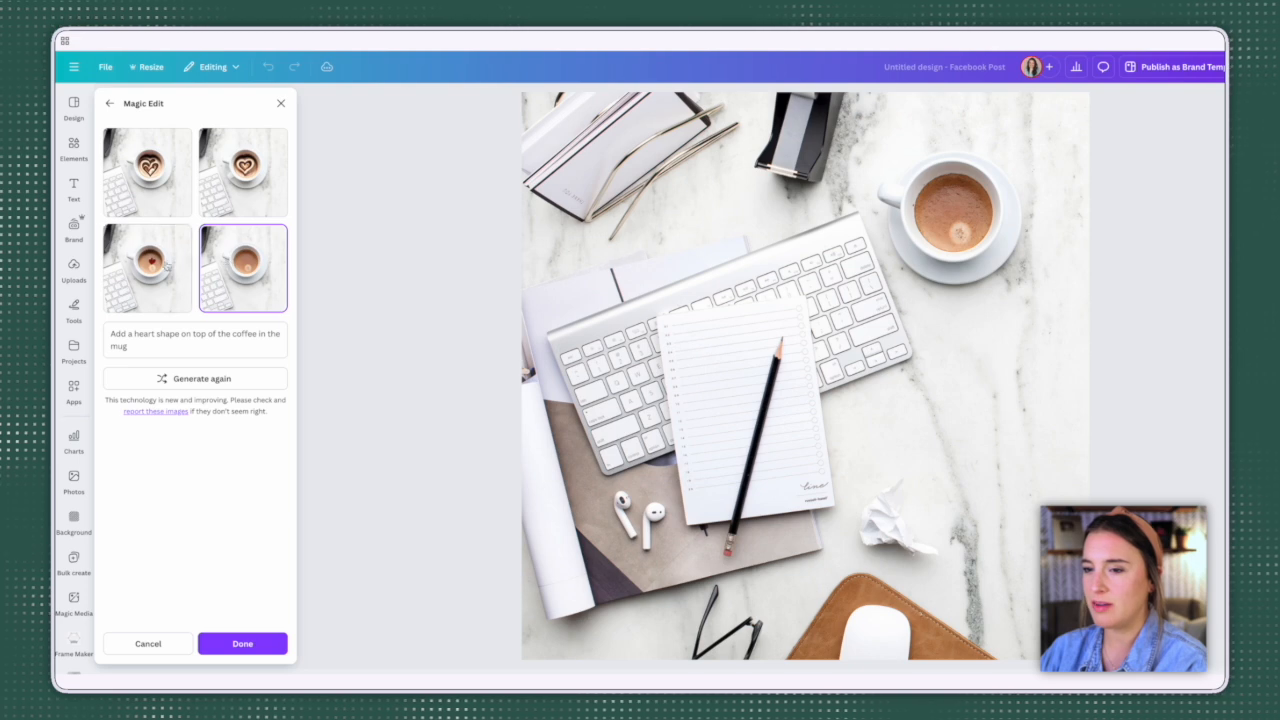
Step: Preview each of the four generated coffee heart variations on the photo
click(166, 192)
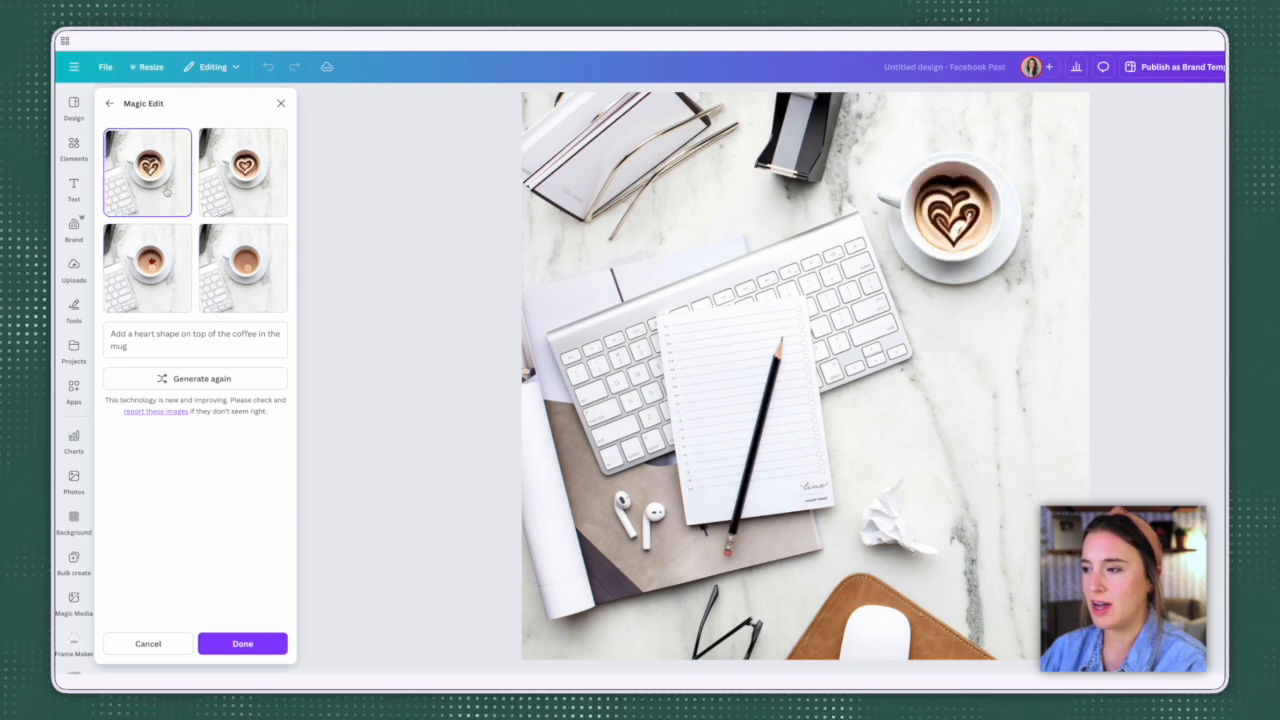
click(237, 190)
click(155, 260)
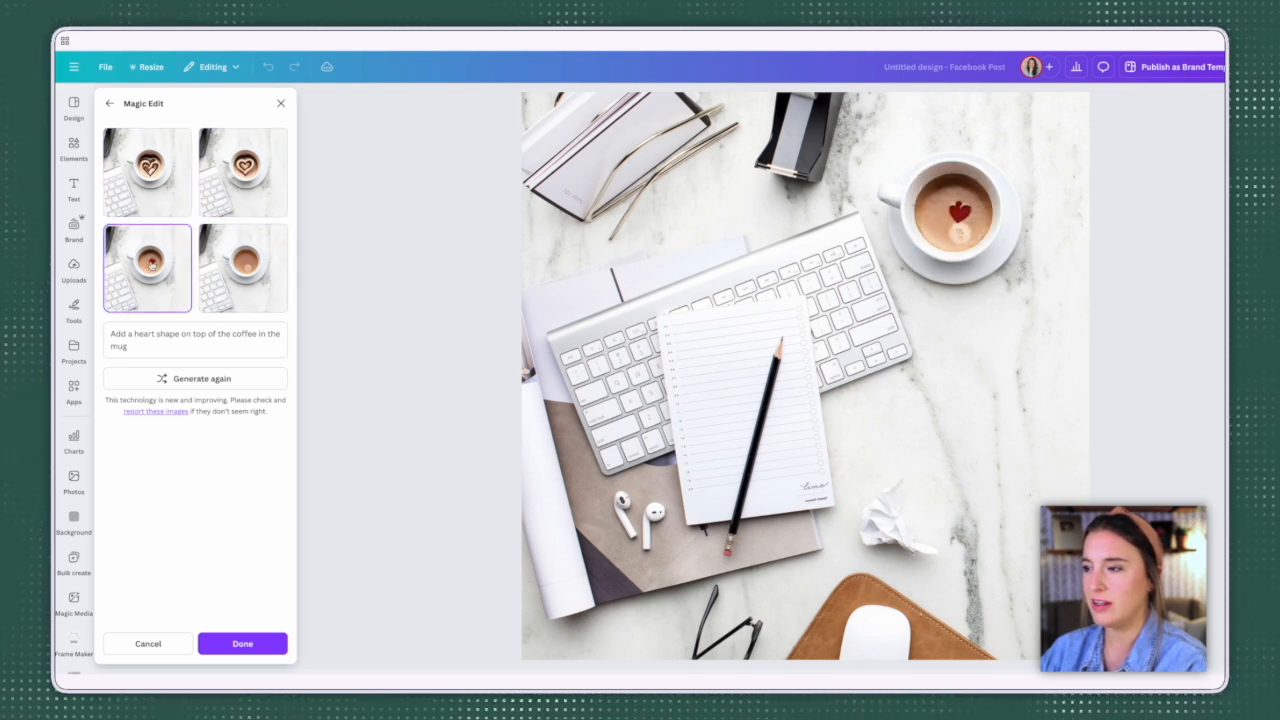
click(218, 270)
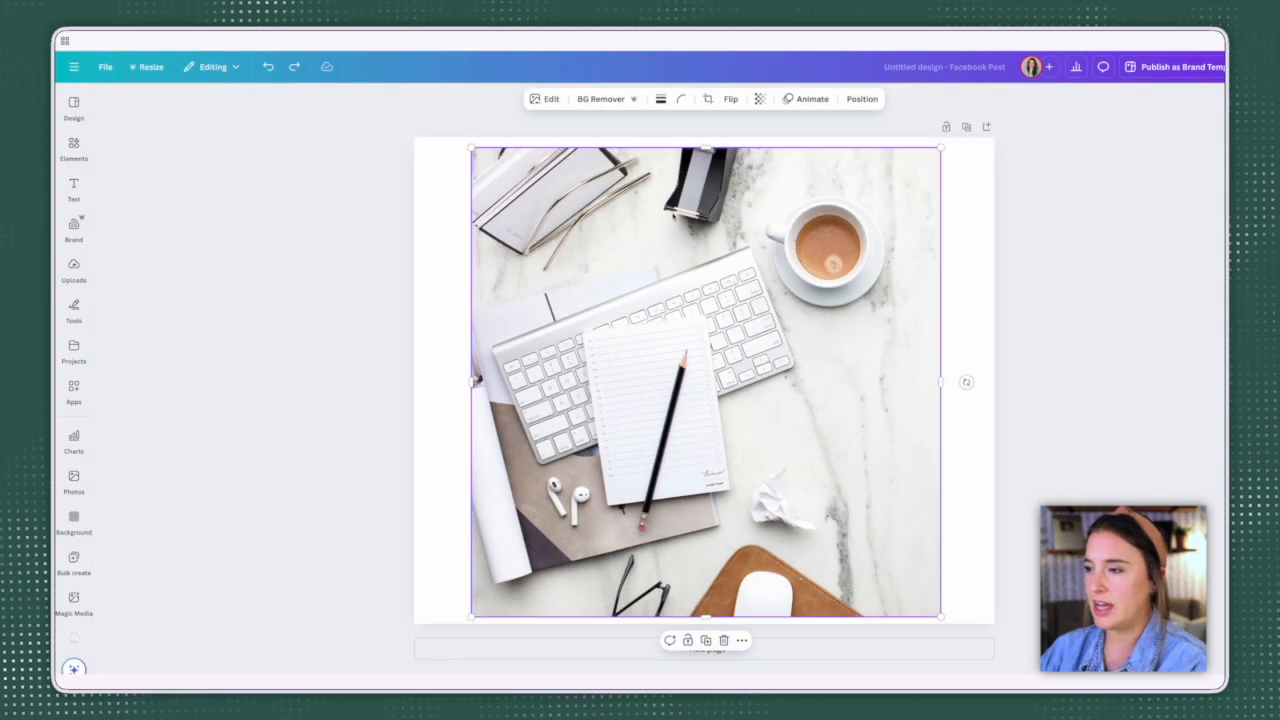
Step: Align the photo with the page's upper right corner and enlarge it to the full page height, leaving a blank strip along the left side
drag(674, 214, 694, 210)
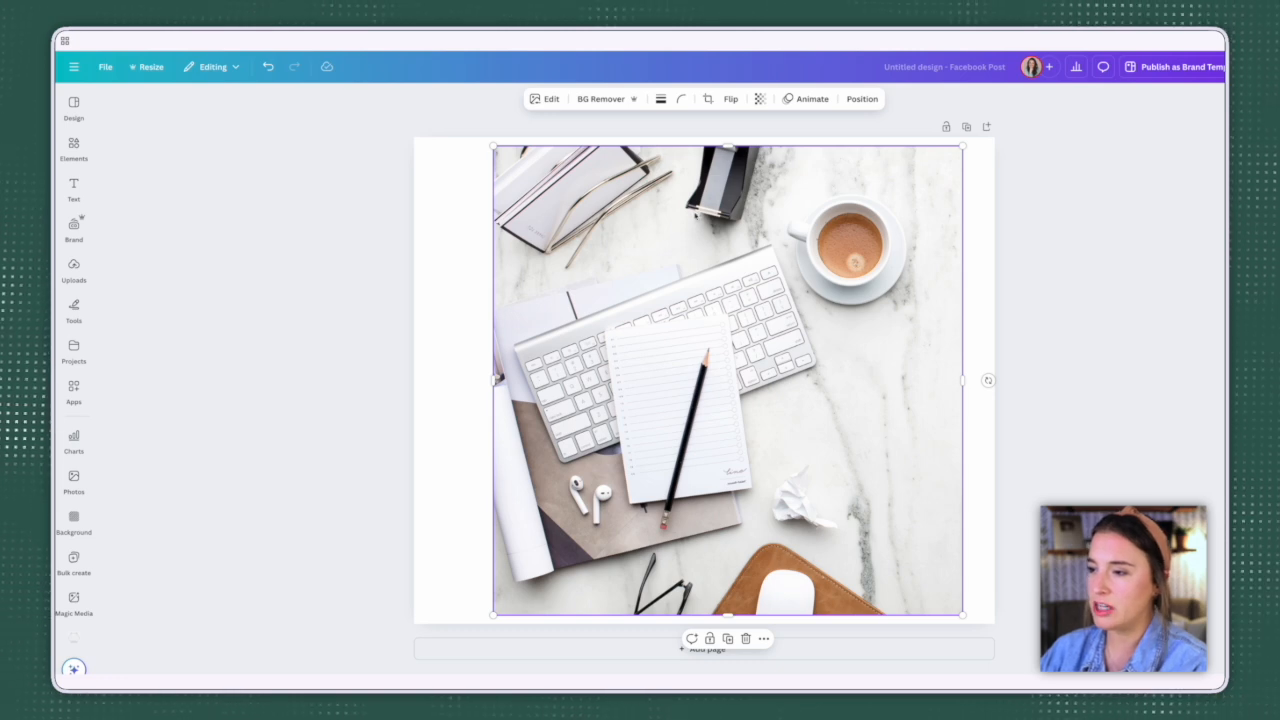
drag(698, 211, 730, 203)
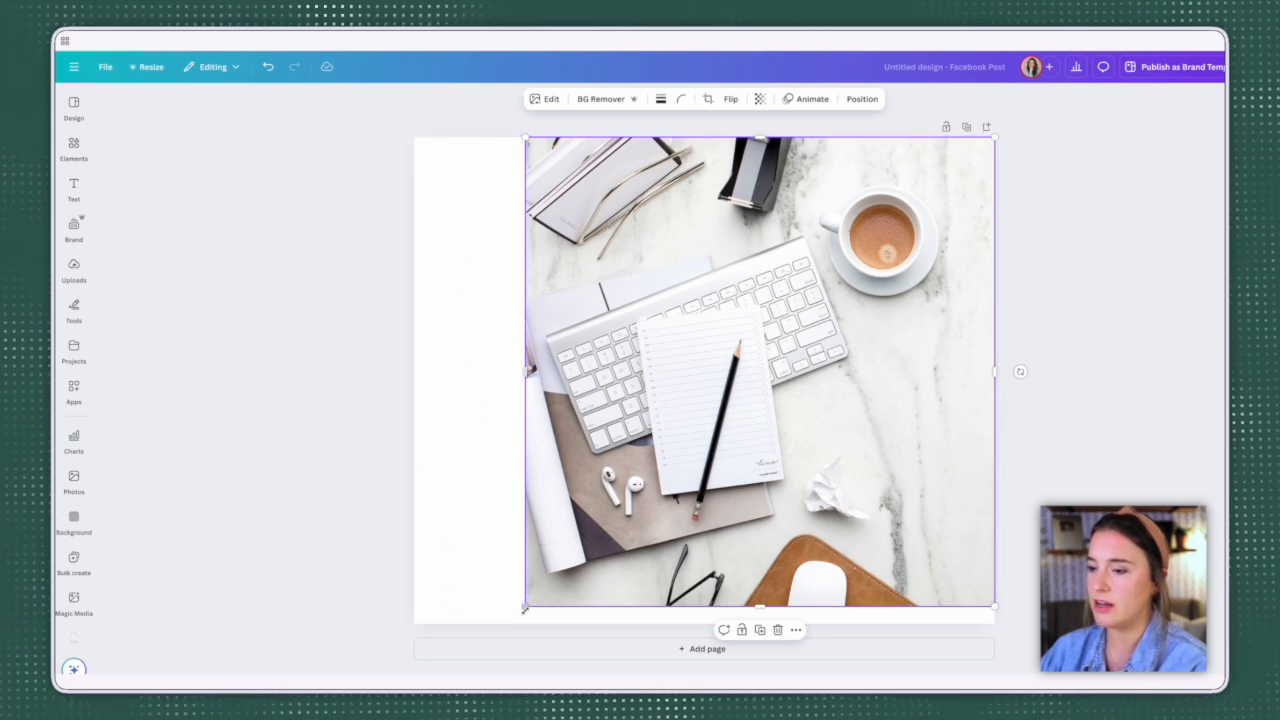
drag(524, 606, 508, 624)
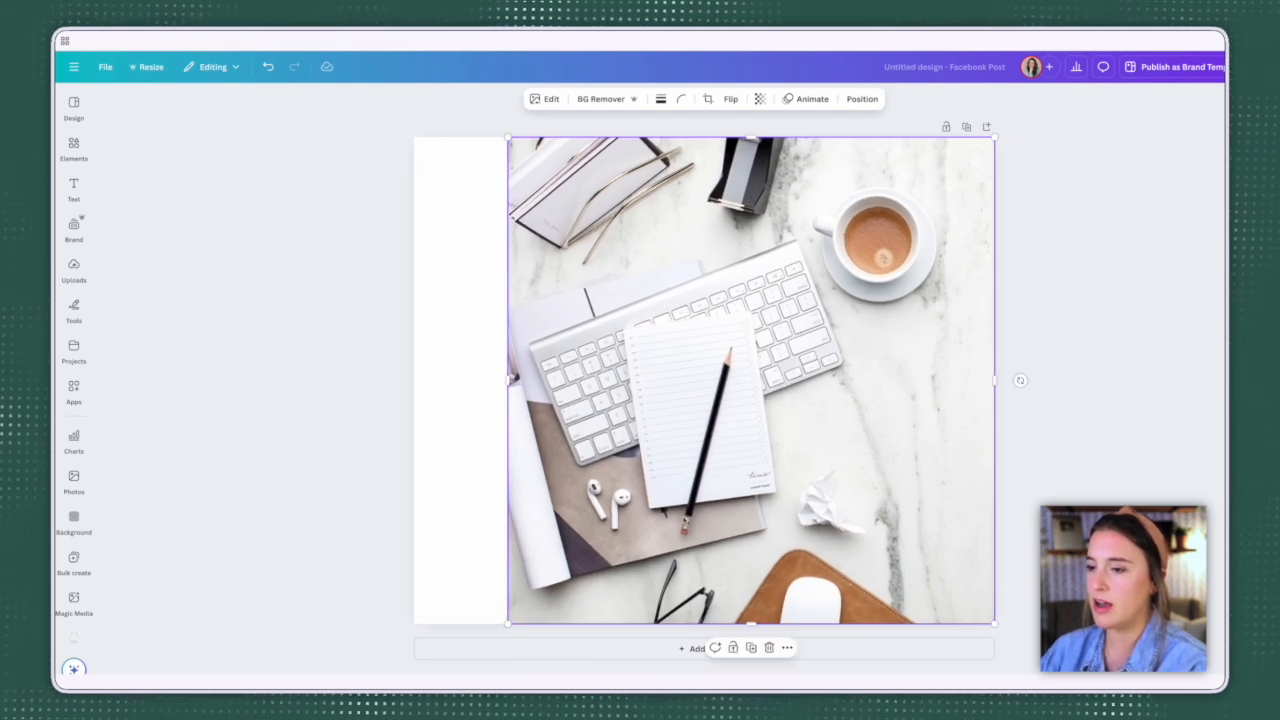
click(472, 182)
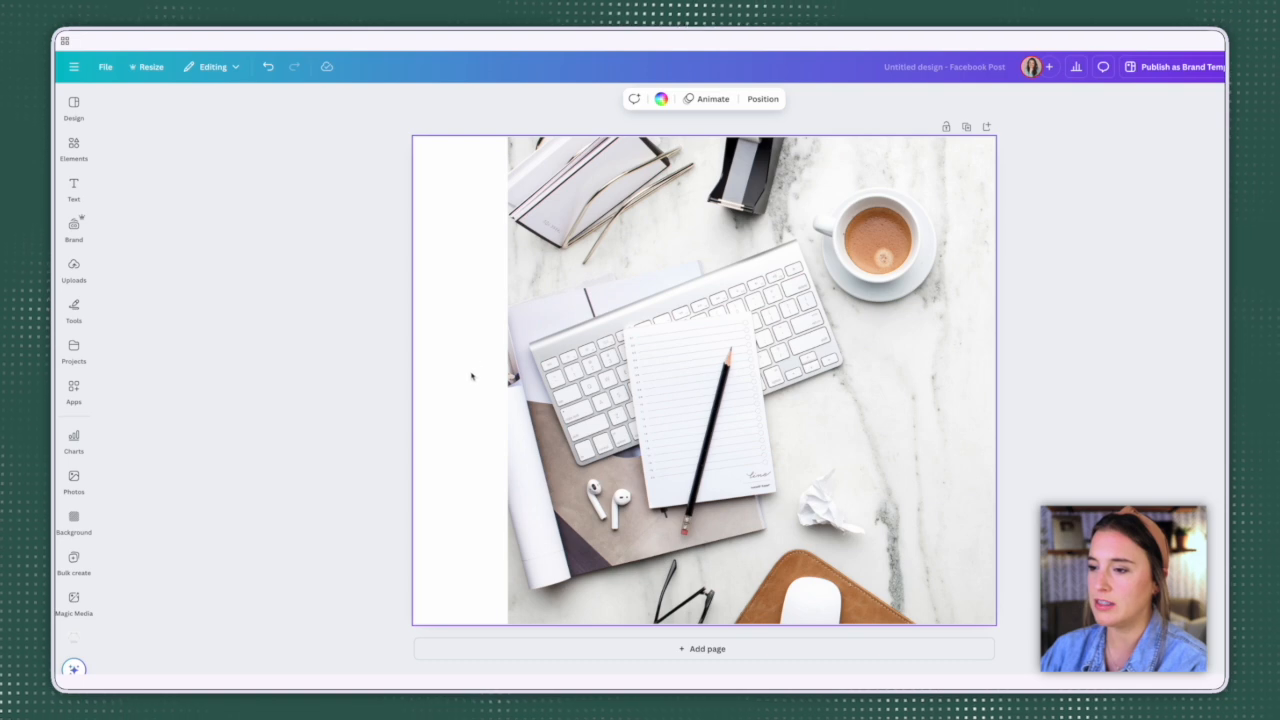
Step: Expand the photo with the Whole Page size to fill the blank strip, and choose the fourth generated result
click(510, 378)
mouse_move(508, 137)
mouse_down()
mouse_move(362, 99)
mouse_move(474, 106)
mouse_move(508, 138)
mouse_up()
click(545, 99)
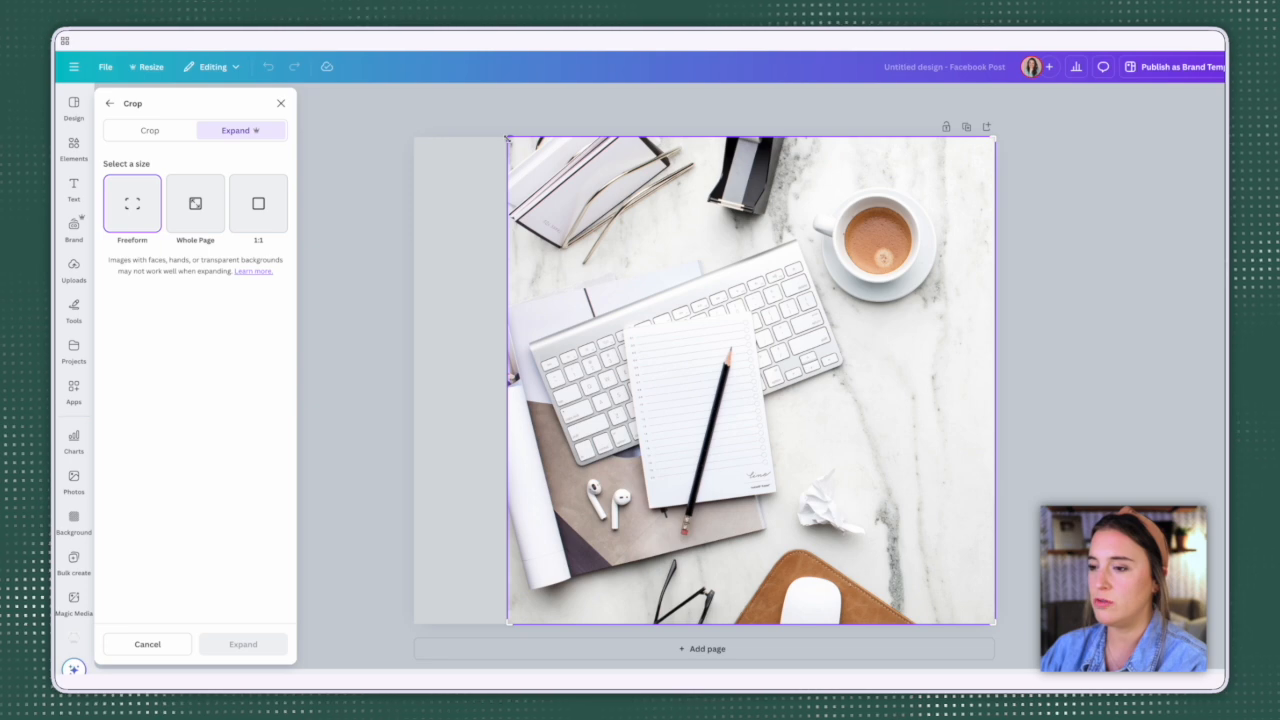
mouse_move(506, 137)
mouse_down()
mouse_move(372, 128)
mouse_move(507, 137)
mouse_up()
click(196, 204)
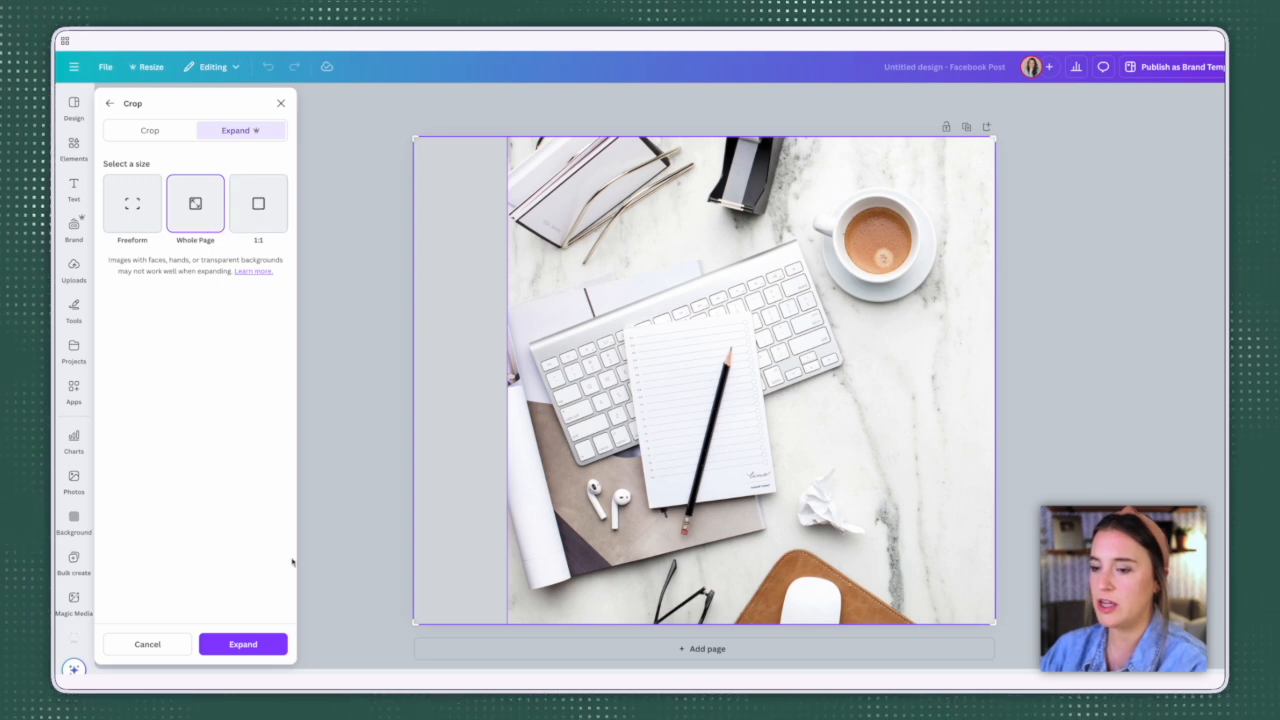
click(245, 644)
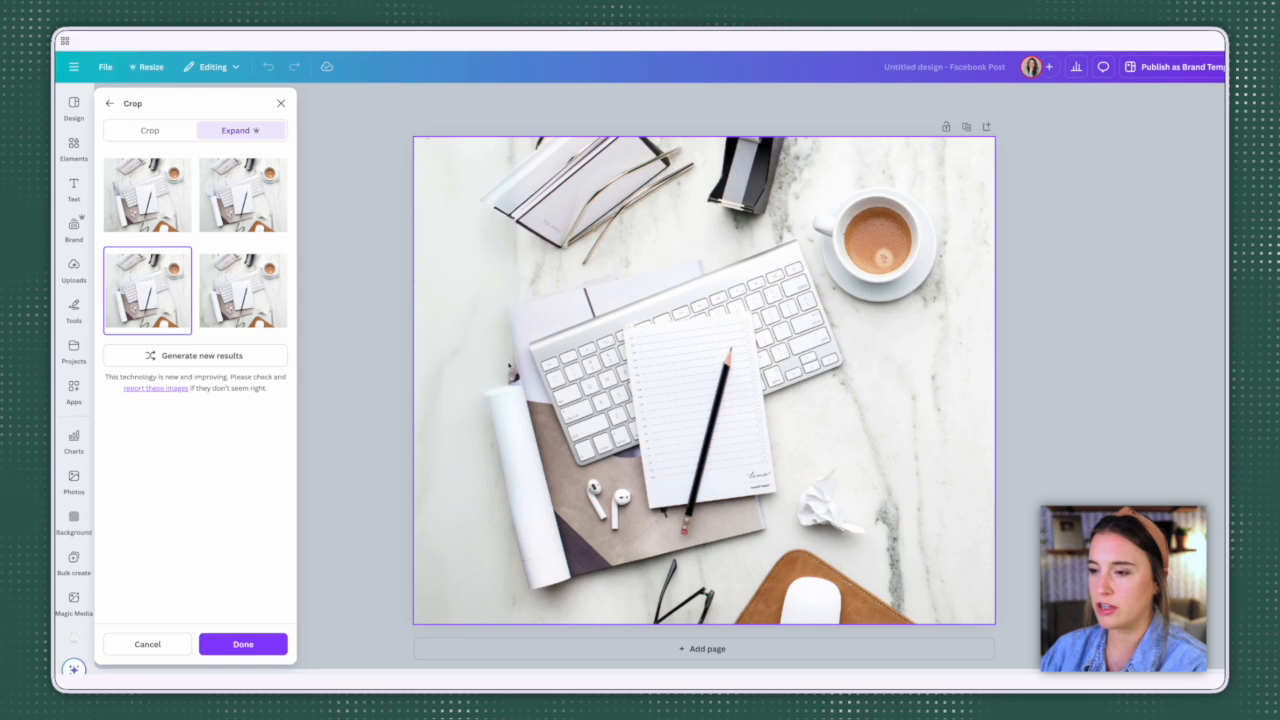
click(240, 292)
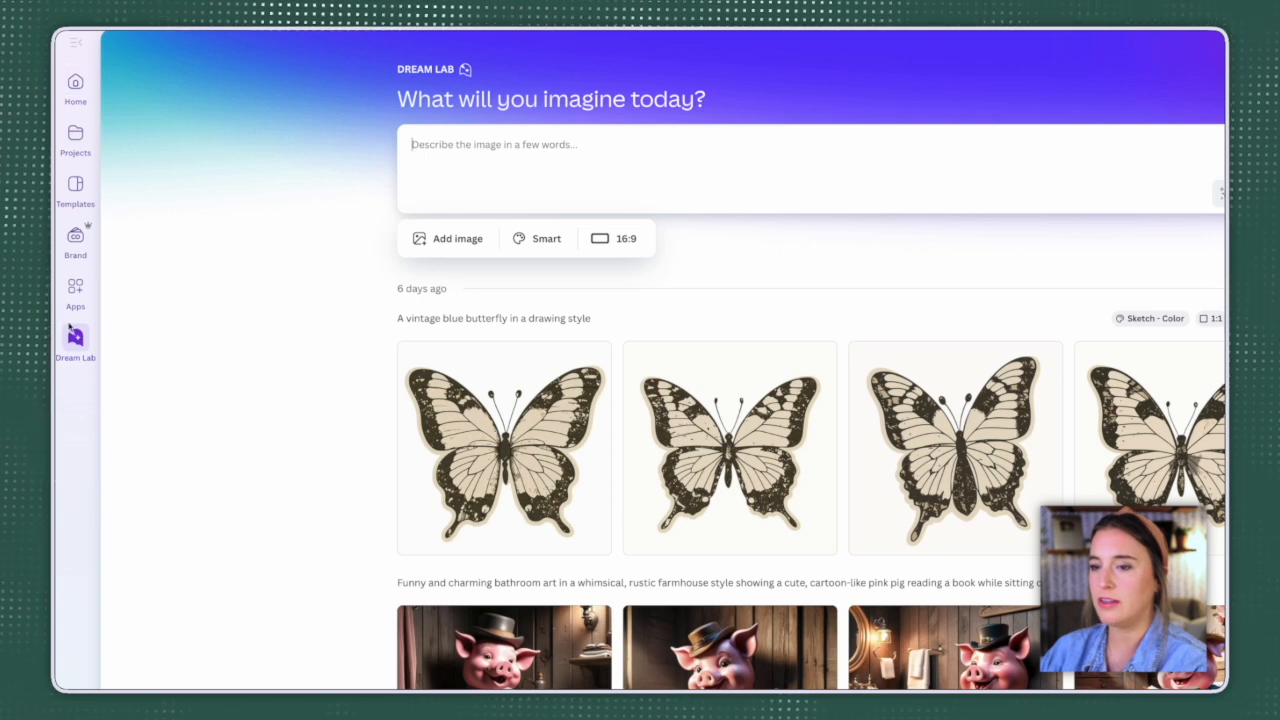
Step: Open Dream Lab and enter the image prompt "A giraffe walking in the open plains at sunset"
click(79, 354)
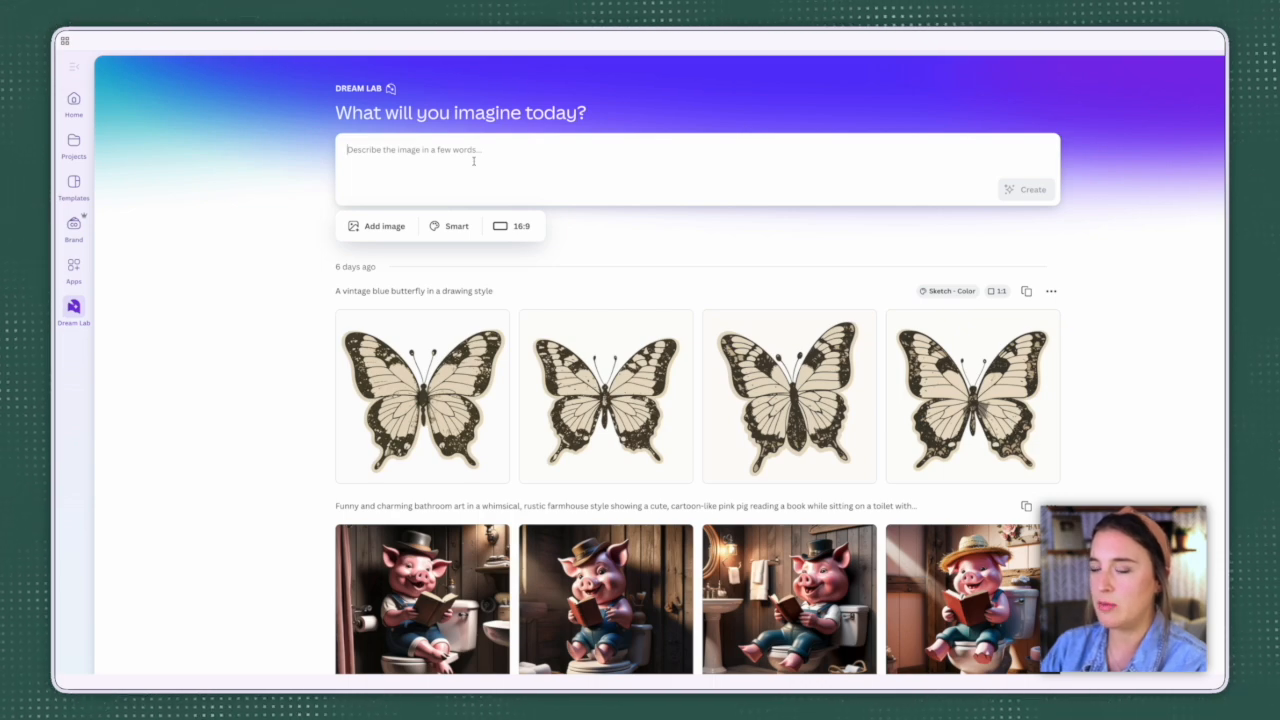
text(A giraffe)
text( walking in the open plains at sunset)
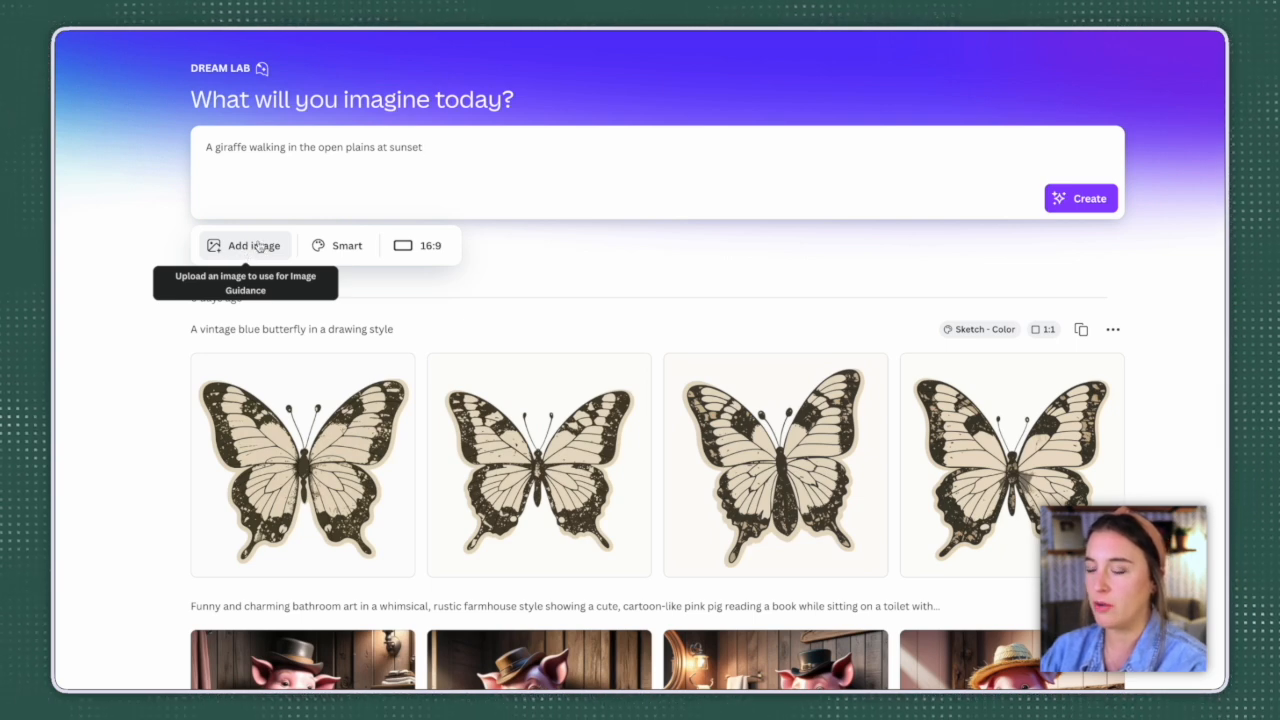
Step: Look through the available image styles and set the giraffe image's style to Illustration
click(337, 245)
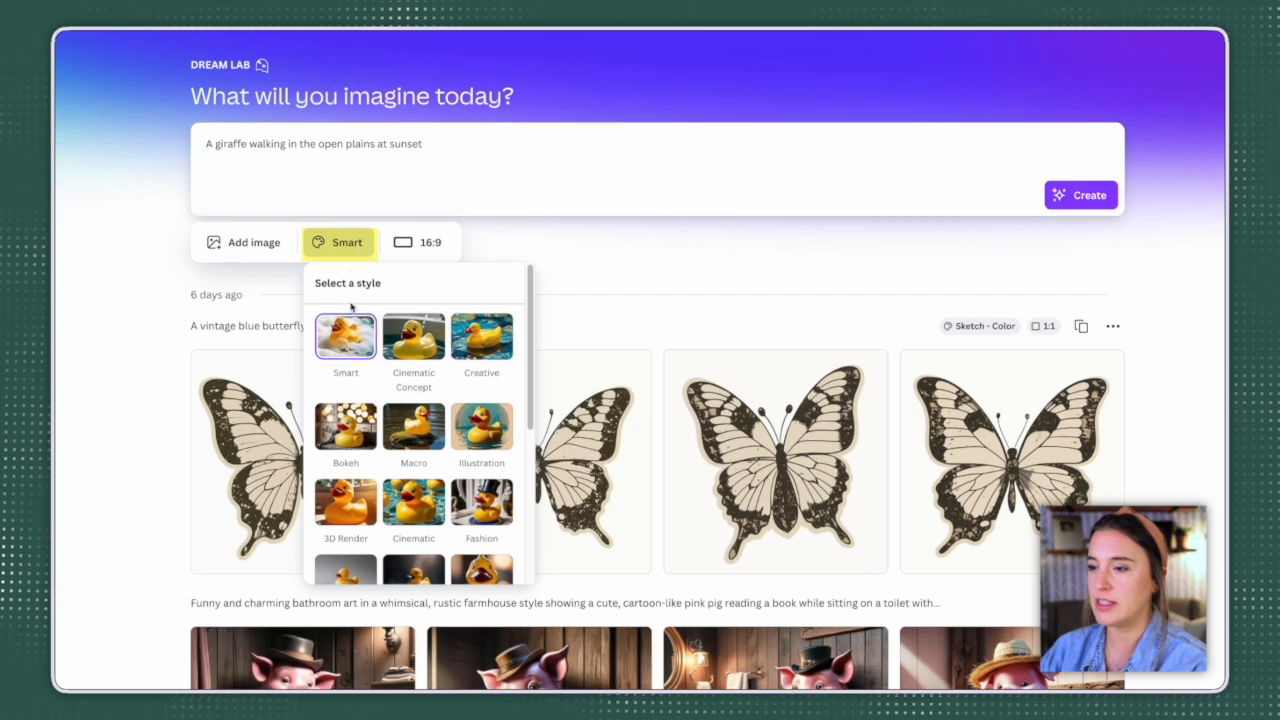
scroll(469, 347, down, 1)
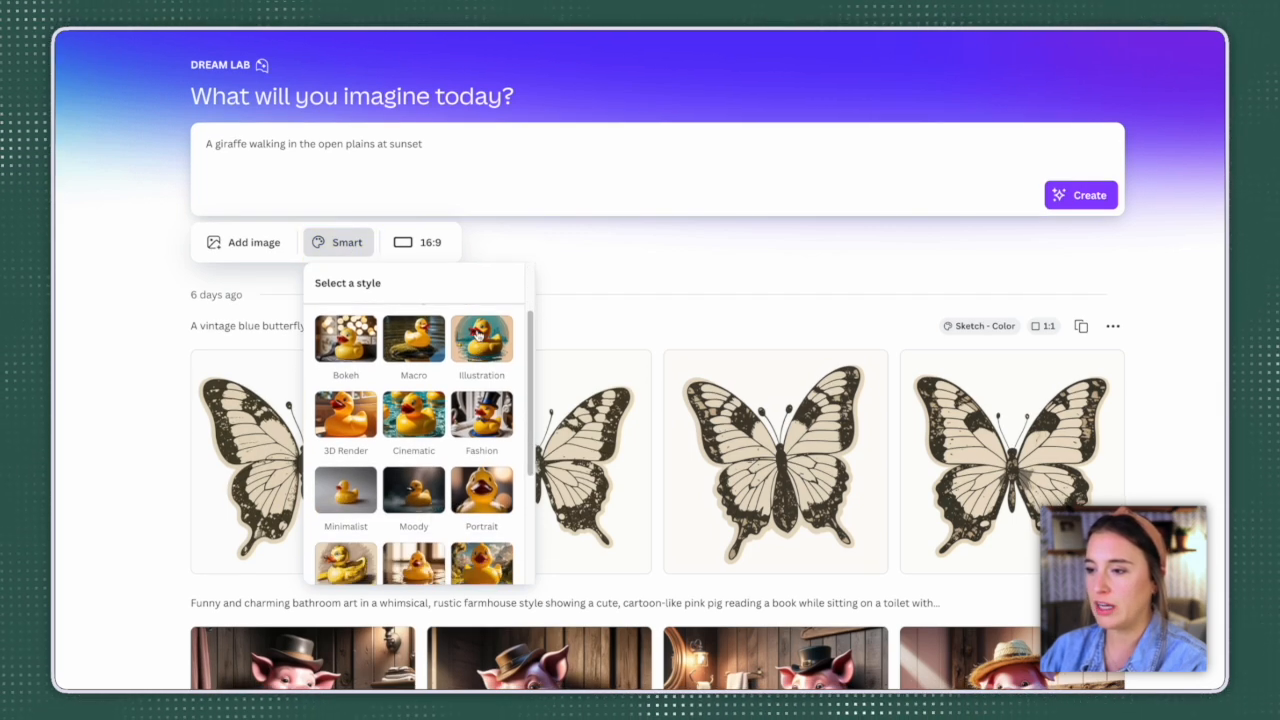
scroll(486, 355, down, 1)
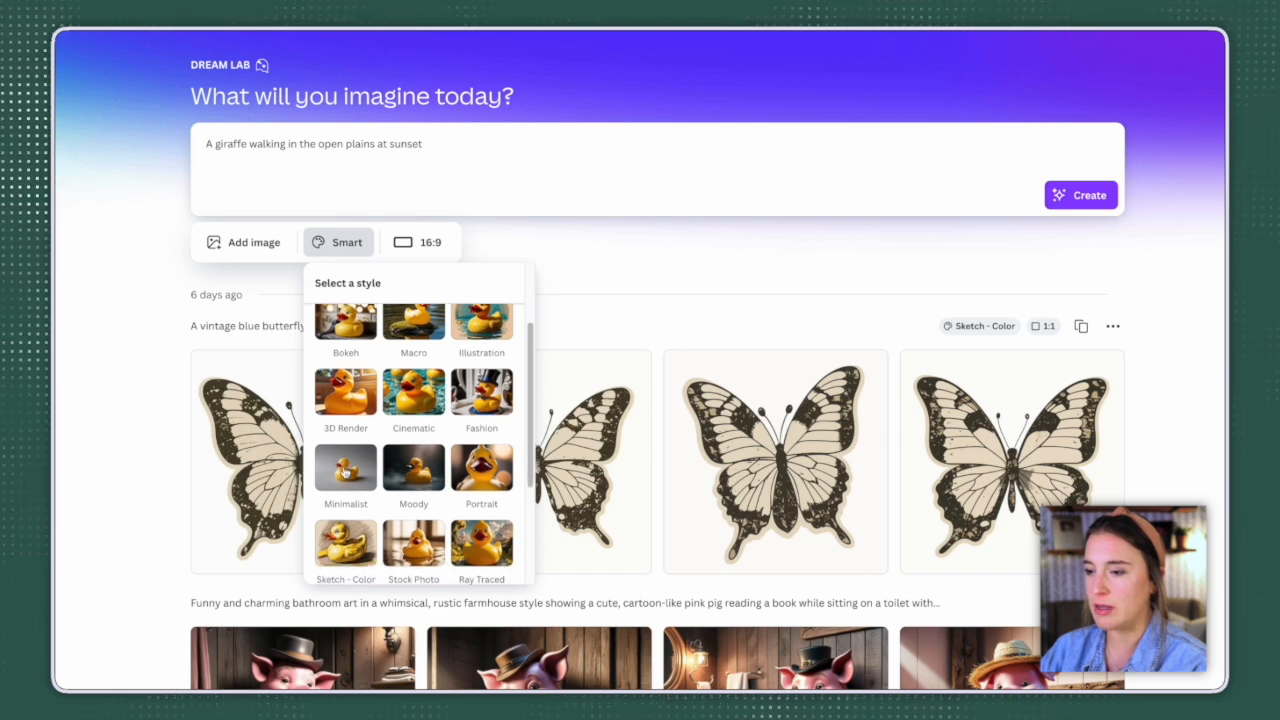
scroll(396, 456, down, 1)
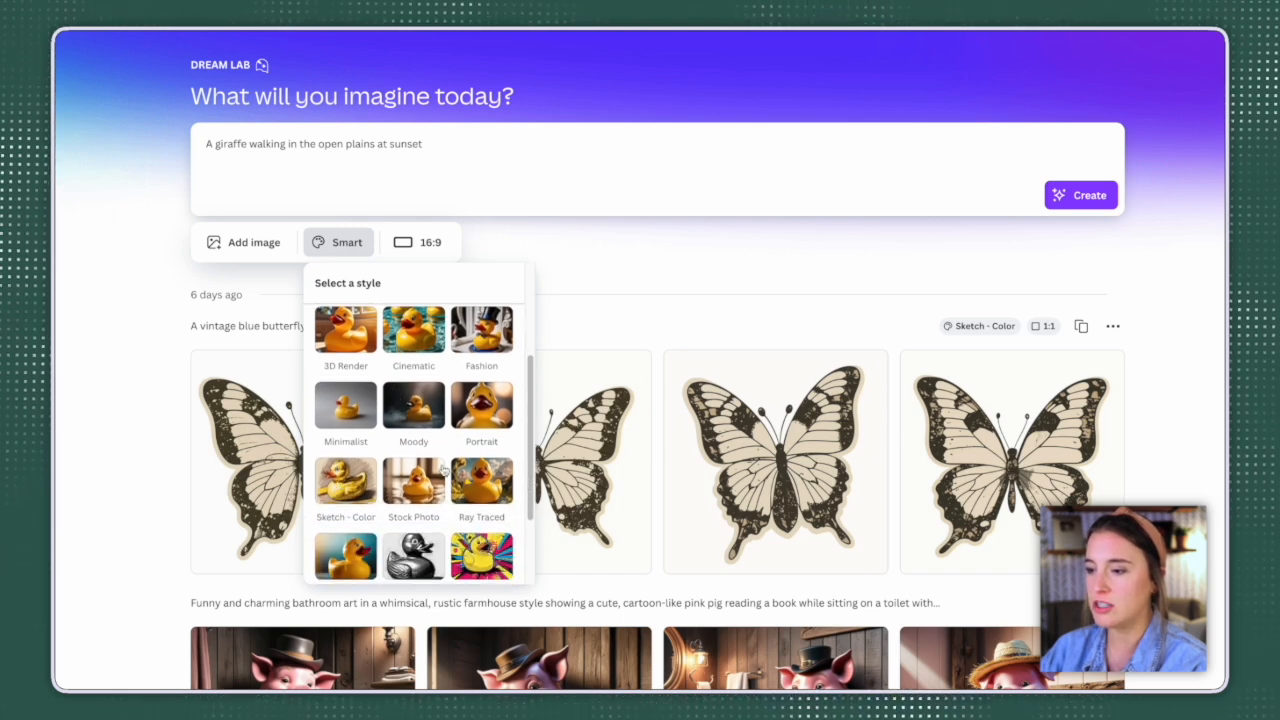
scroll(340, 487, down, 2)
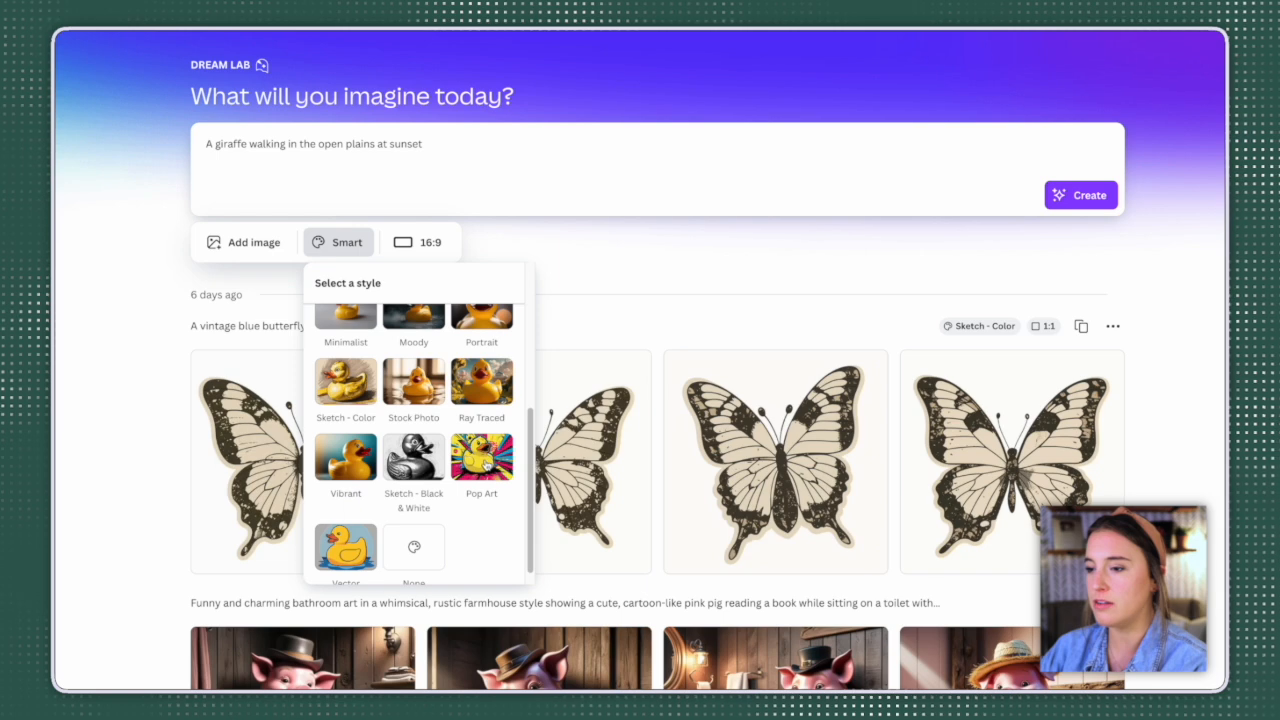
scroll(486, 458, up, 5)
click(484, 440)
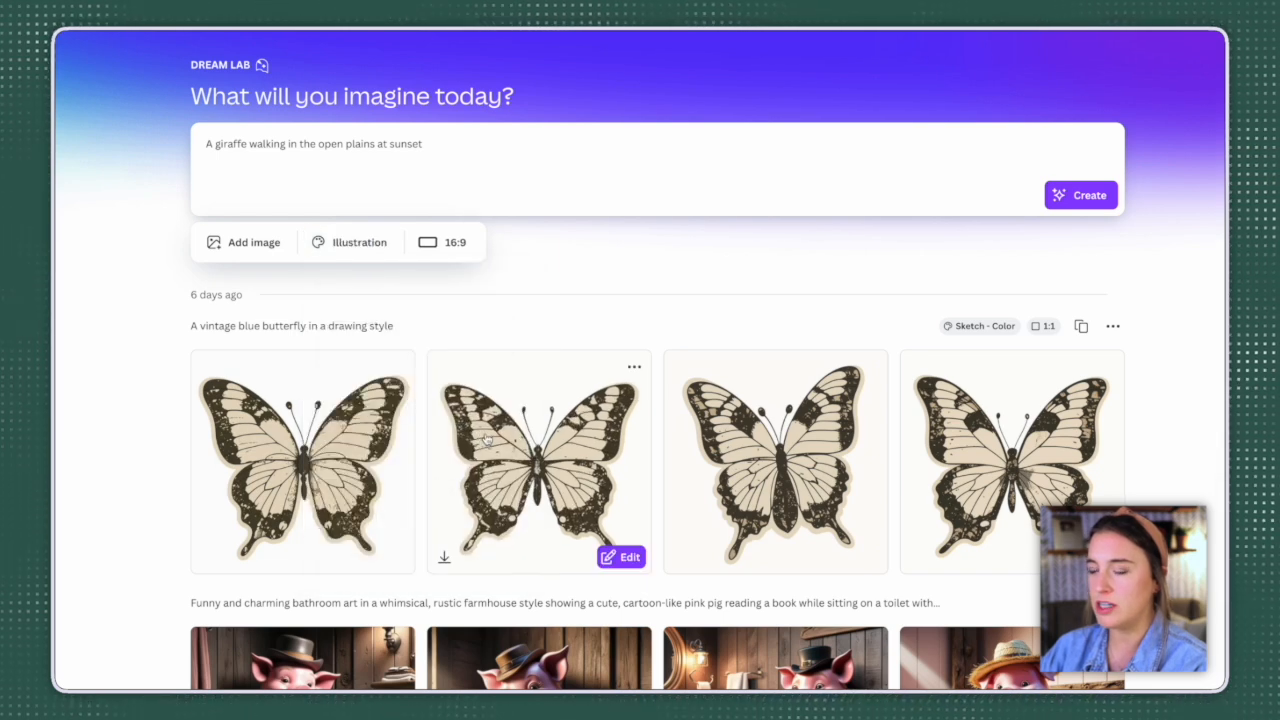
Step: Generate the giraffe images with a 1:1 aspect ratio and open the fourth result's detail view
click(453, 256)
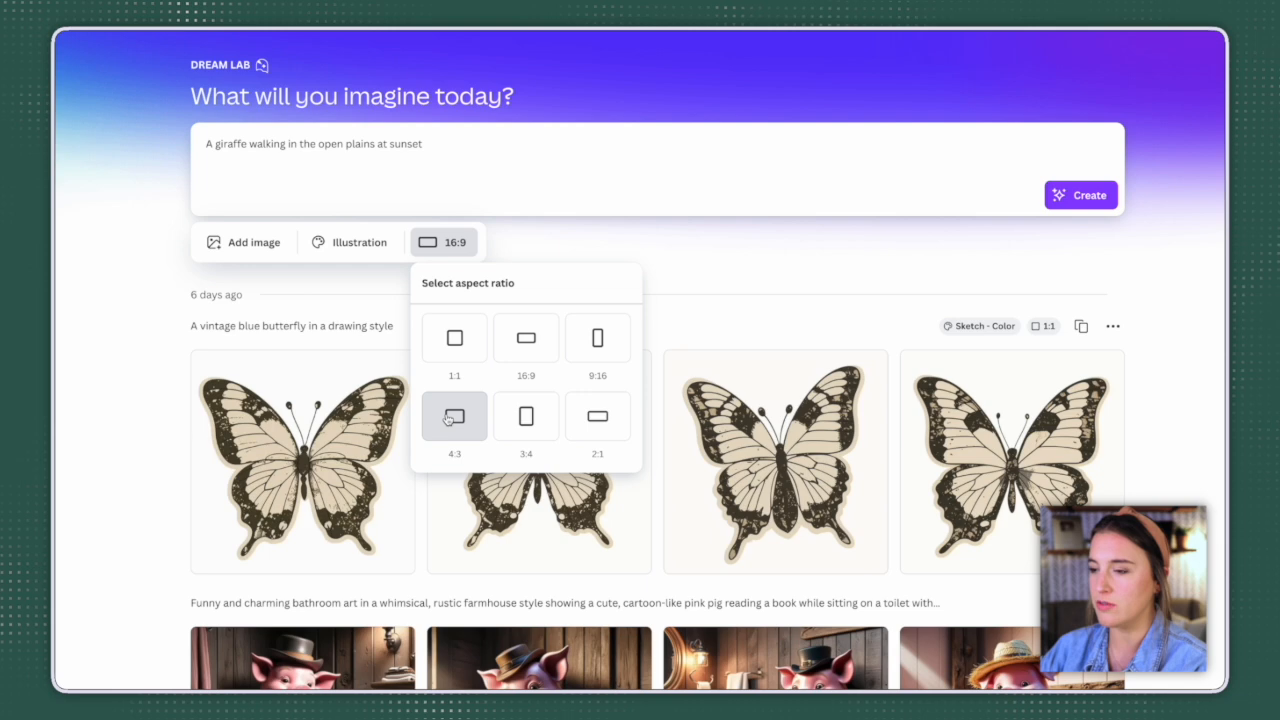
click(454, 338)
click(1080, 195)
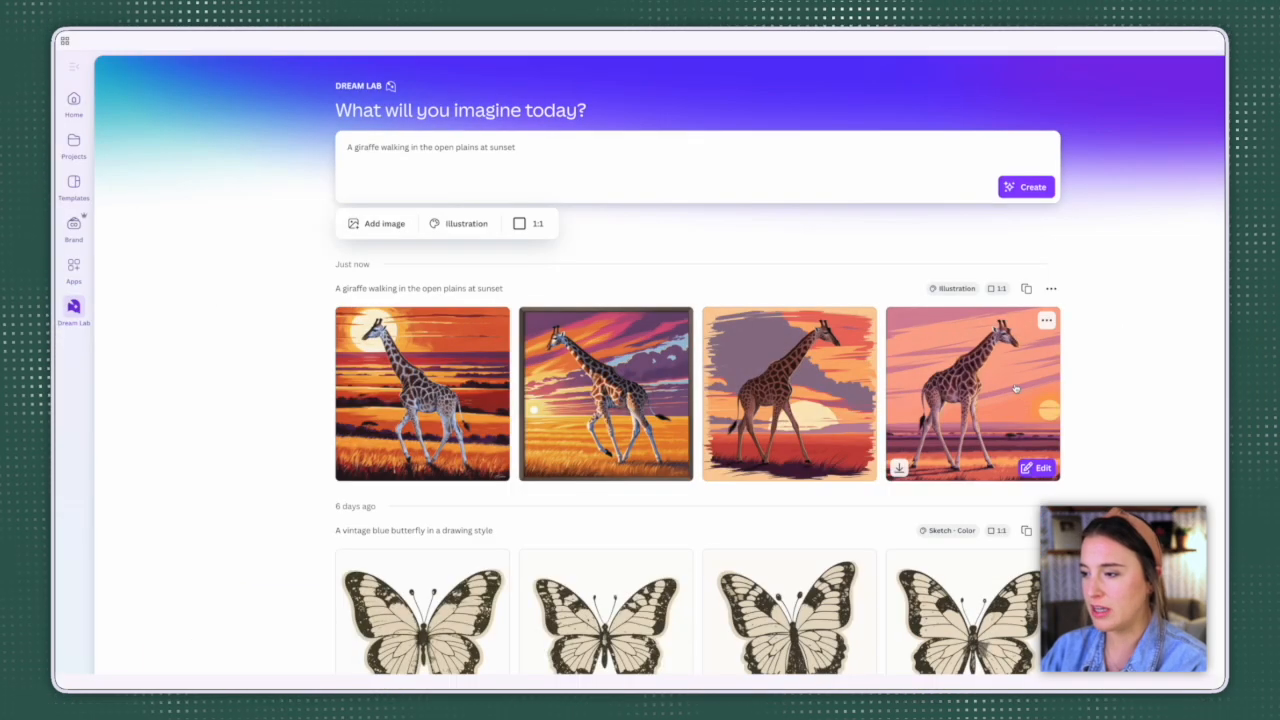
click(1015, 388)
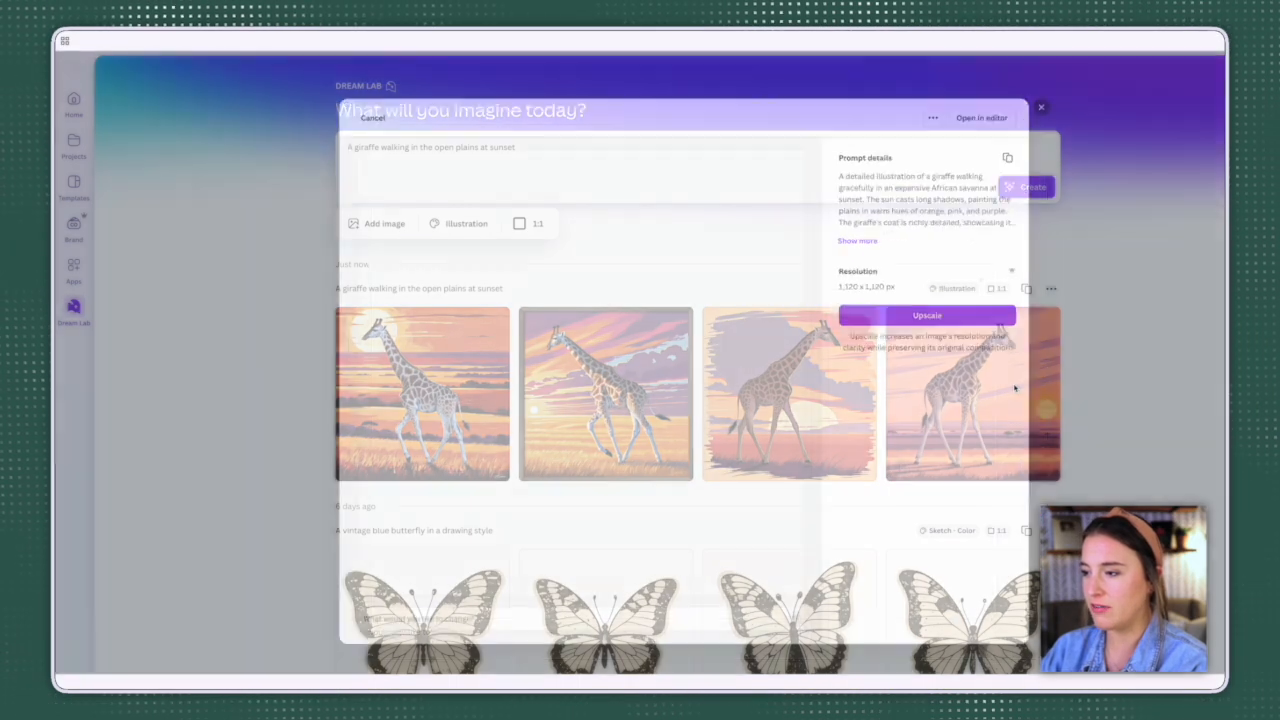
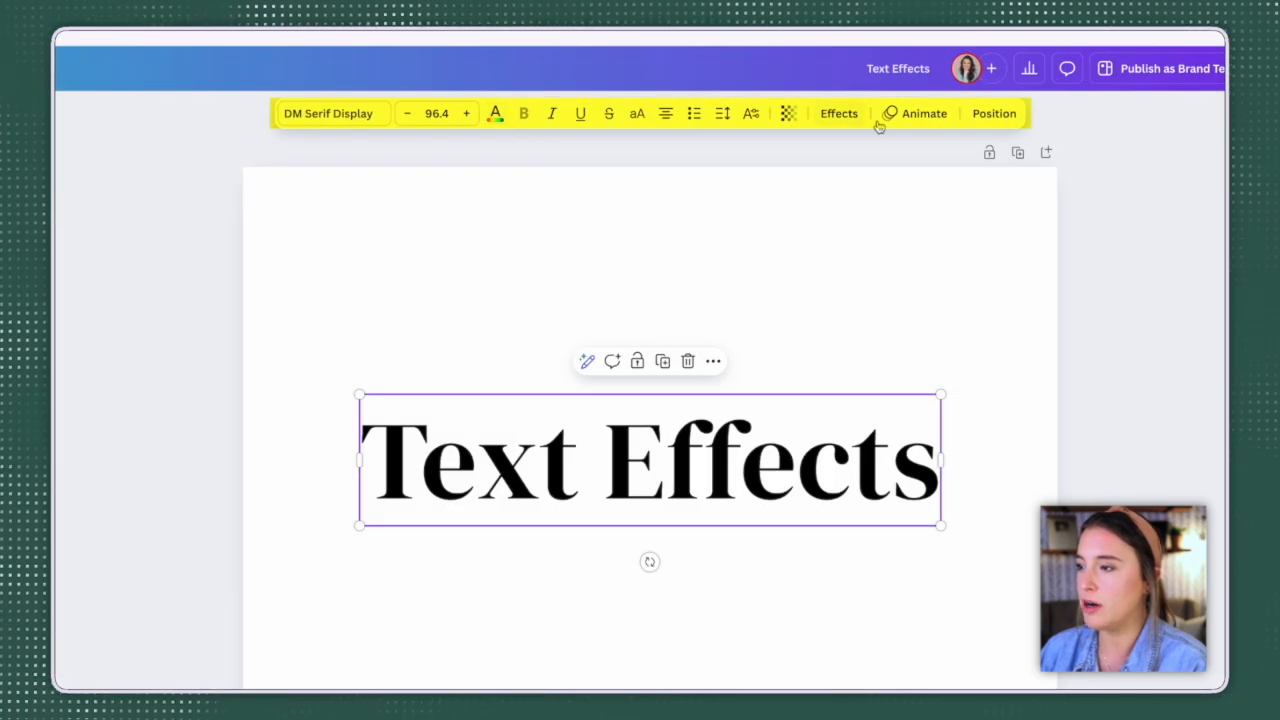
Step: Apply the Shadow effect to the "Text Effects" heading with offset 65, direction 0, blur 12 and transparency 36
click(846, 121)
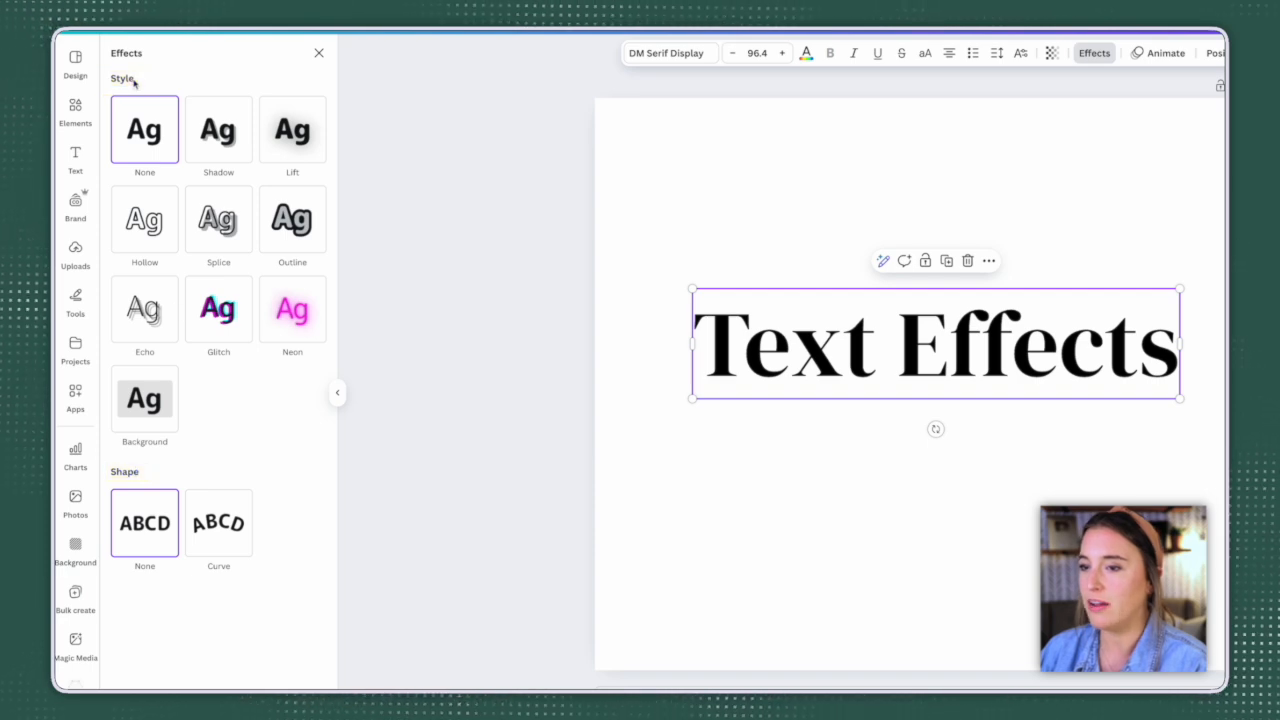
click(224, 146)
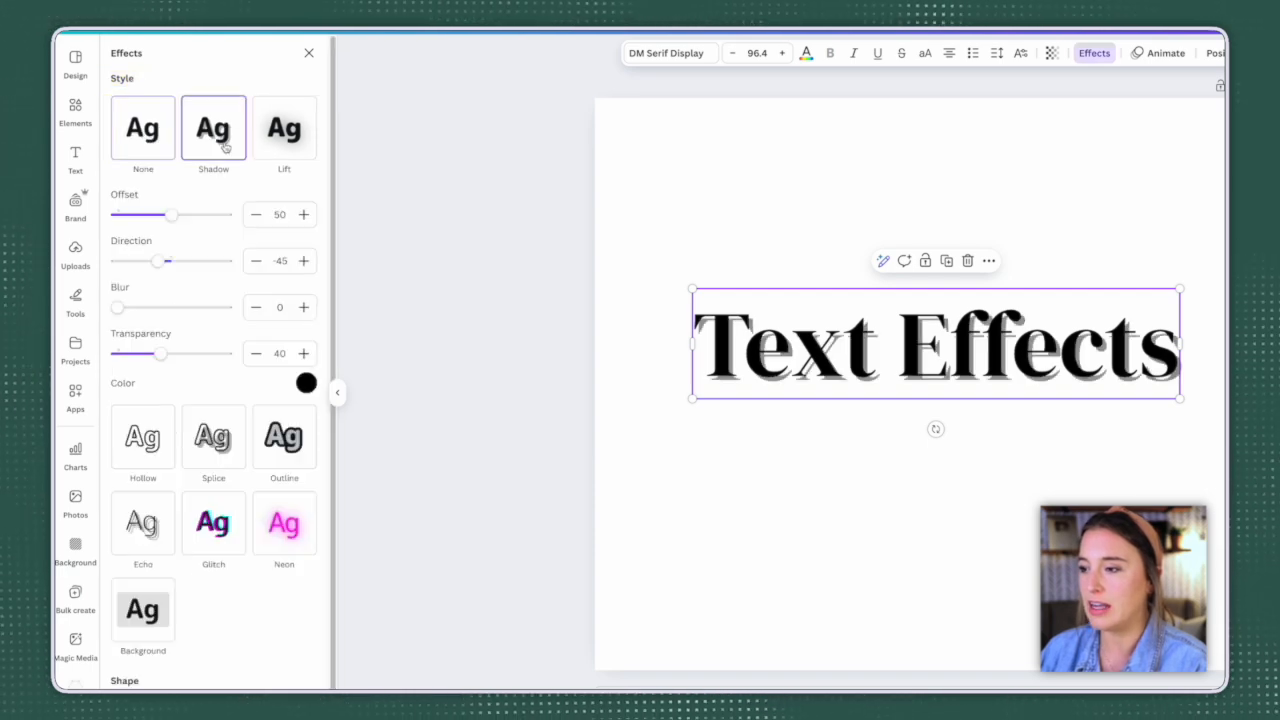
mouse_move(175, 214)
mouse_down()
mouse_move(217, 216)
mouse_move(188, 215)
mouse_up()
mouse_move(158, 260)
mouse_down()
mouse_move(226, 260)
mouse_move(171, 261)
mouse_up()
mouse_move(118, 309)
mouse_down()
mouse_move(170, 309)
mouse_move(129, 309)
mouse_up()
mouse_move(160, 354)
mouse_down()
mouse_move(189, 354)
mouse_move(156, 354)
mouse_up()
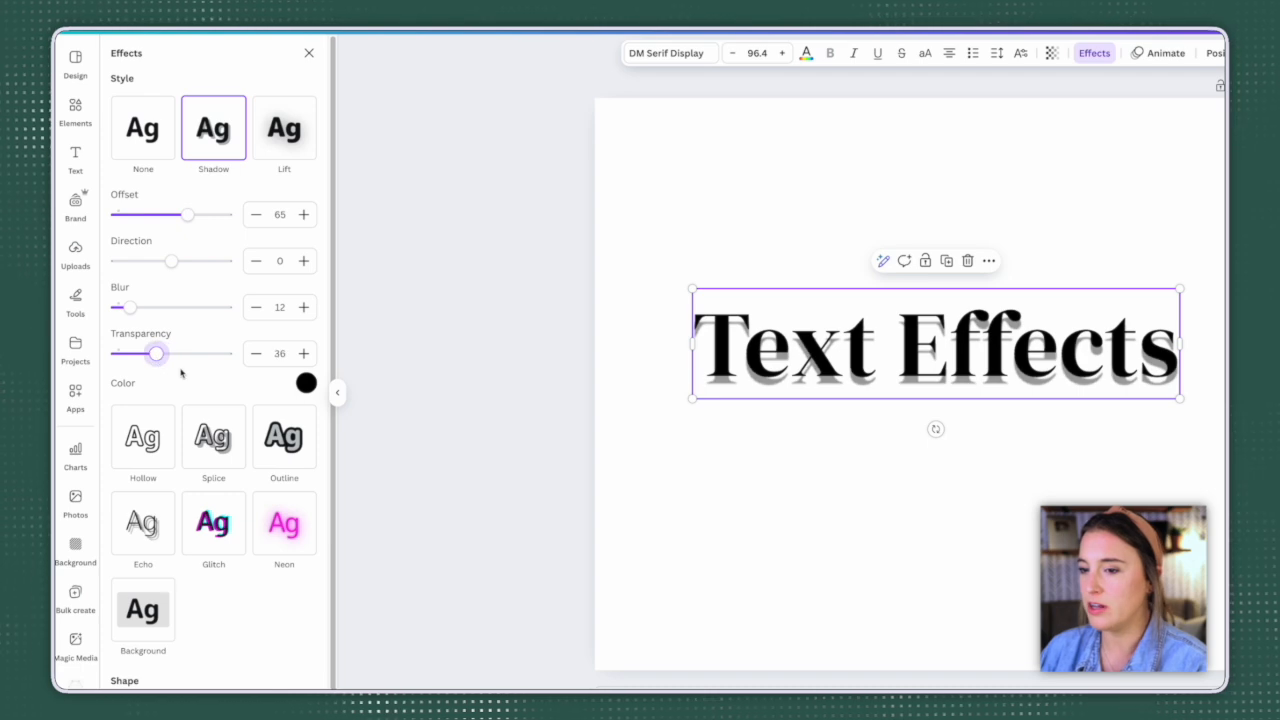
Step: Try a medium green for the heading's shadow, and switch the shadow color to burnt orange
click(305, 384)
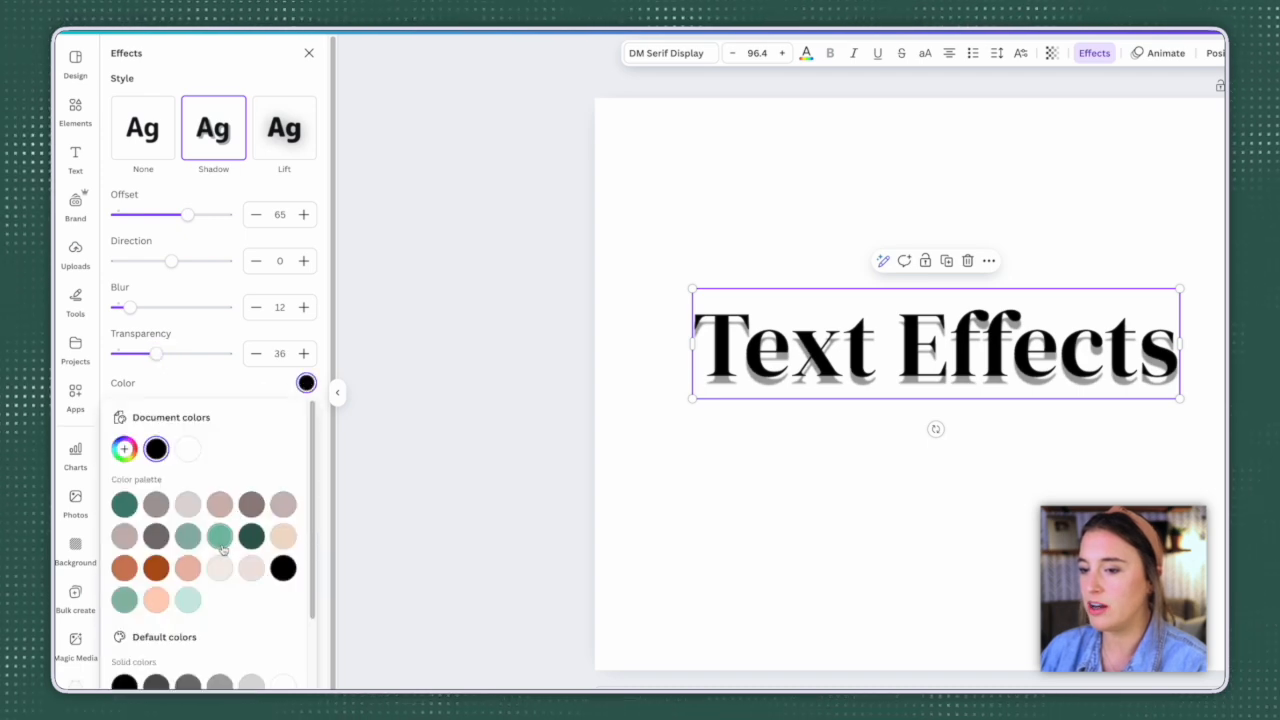
click(220, 537)
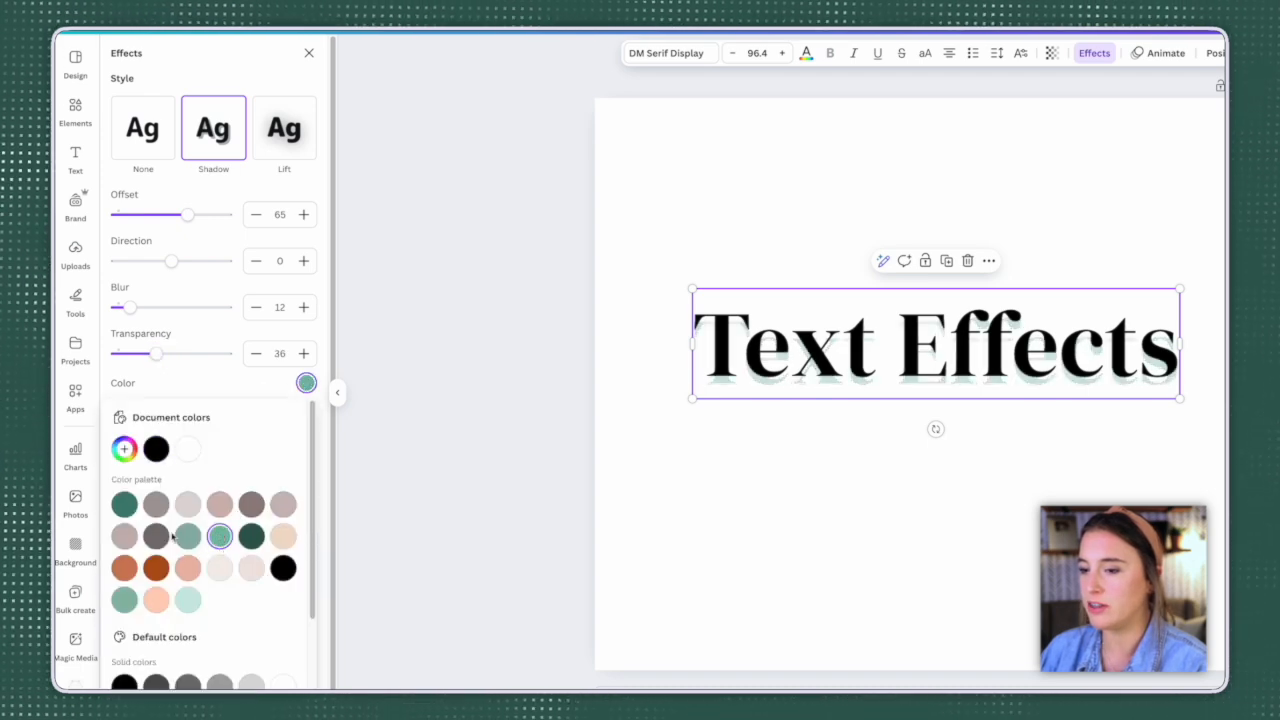
click(157, 569)
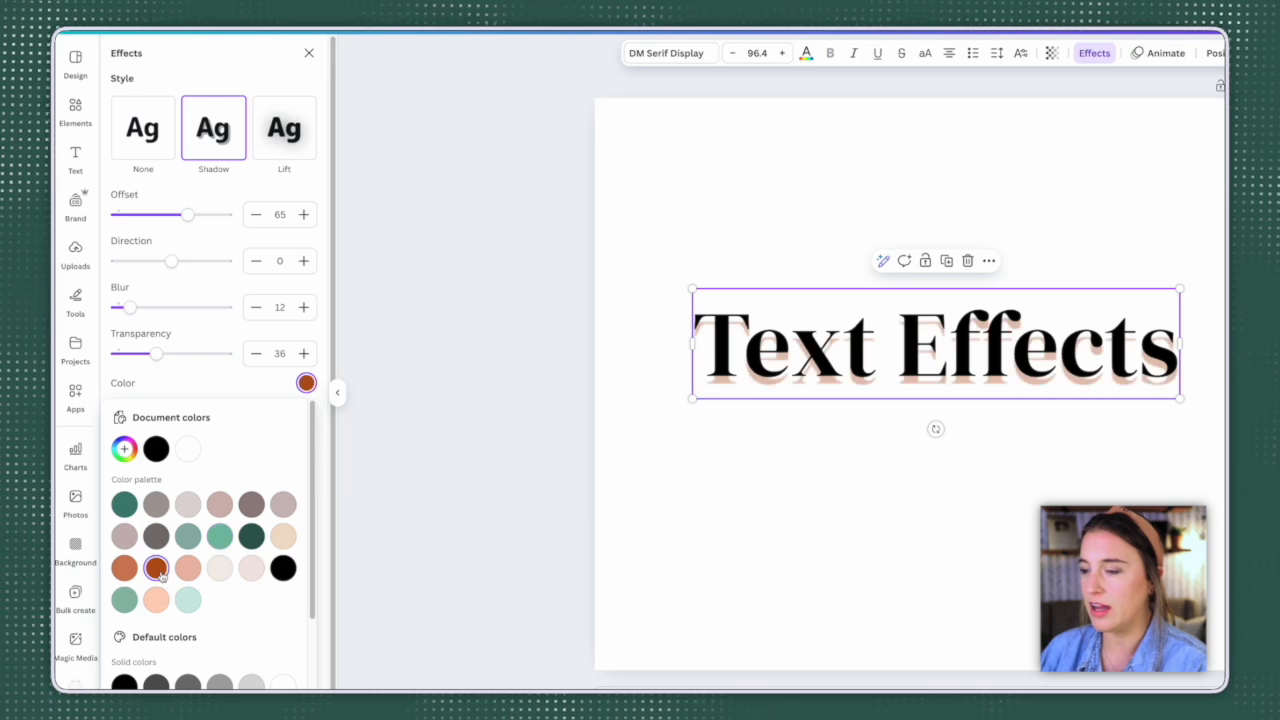
Step: Try the Lift effect at intensity 48 on the heading, followed by the Hollow effect at thickness 15
click(287, 140)
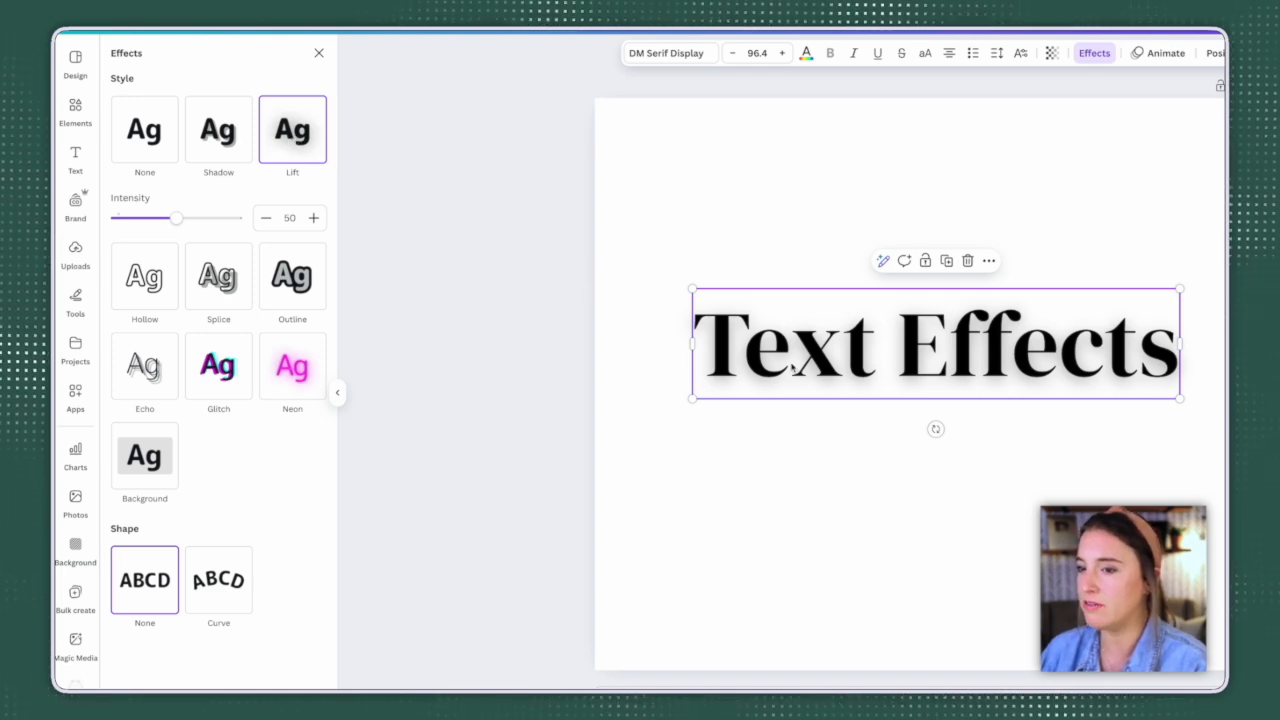
mouse_move(183, 220)
mouse_down()
mouse_move(215, 219)
mouse_move(174, 223)
mouse_up()
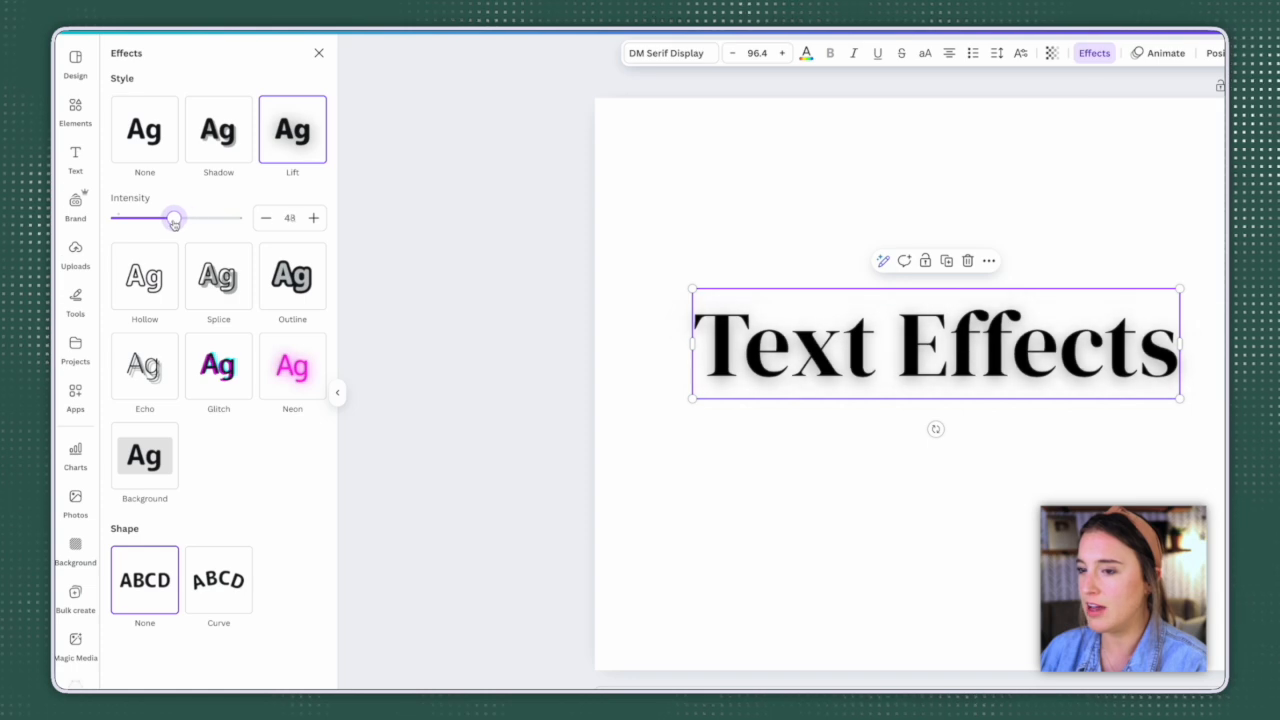
click(148, 303)
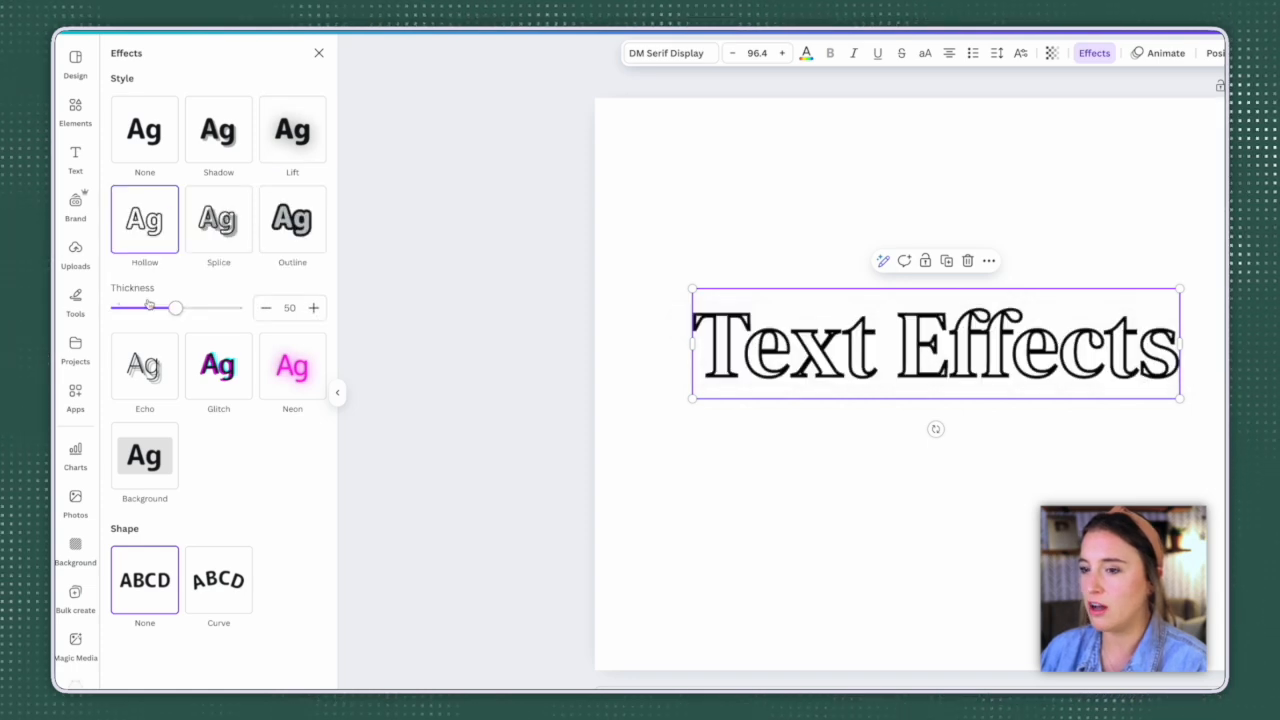
drag(175, 312, 133, 312)
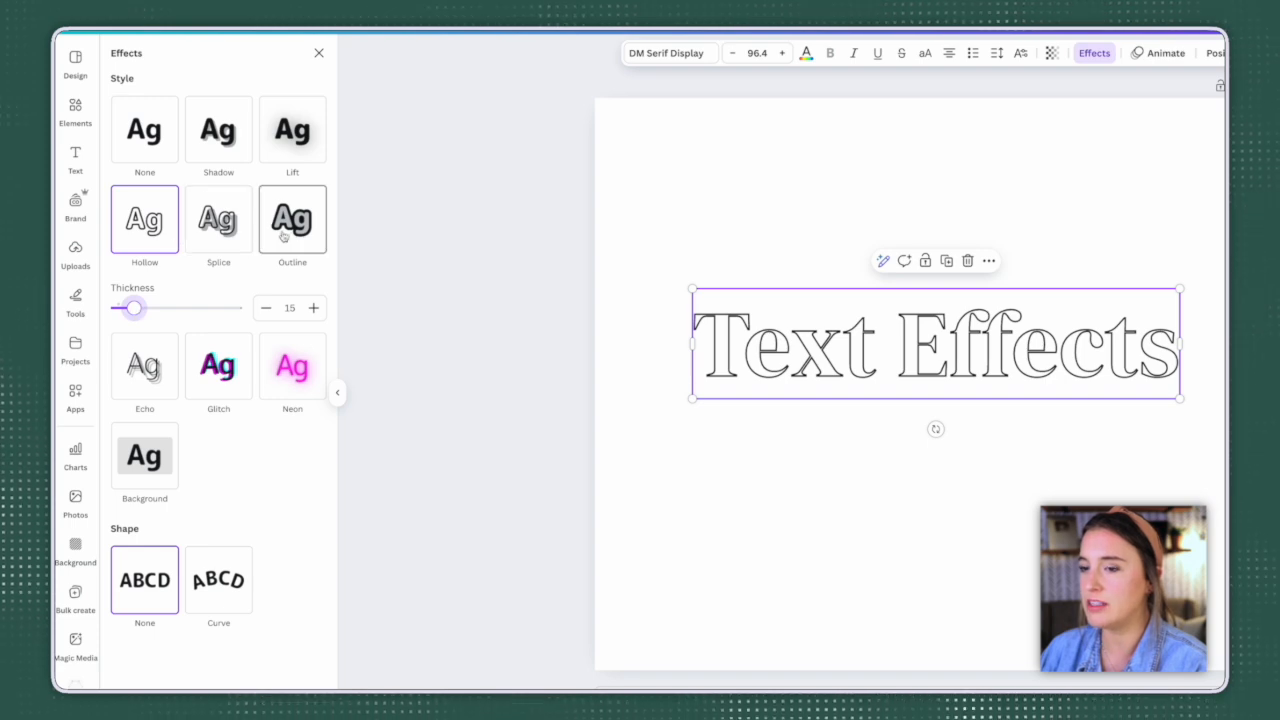
Step: Apply the Splice effect to the heading with thickness 31, offset 51 and direction -38, and check its color options
click(222, 236)
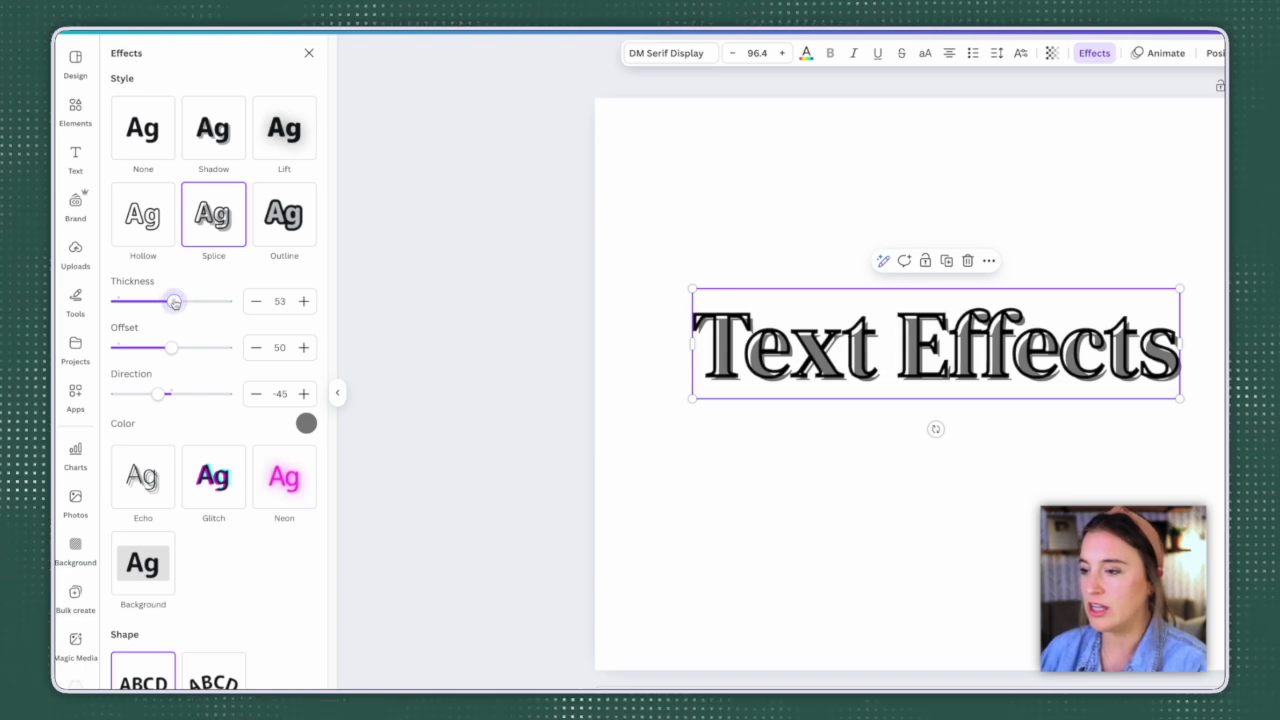
mouse_move(171, 301)
mouse_down()
mouse_move(140, 301)
mouse_move(151, 301)
mouse_up()
drag(171, 347, 172, 348)
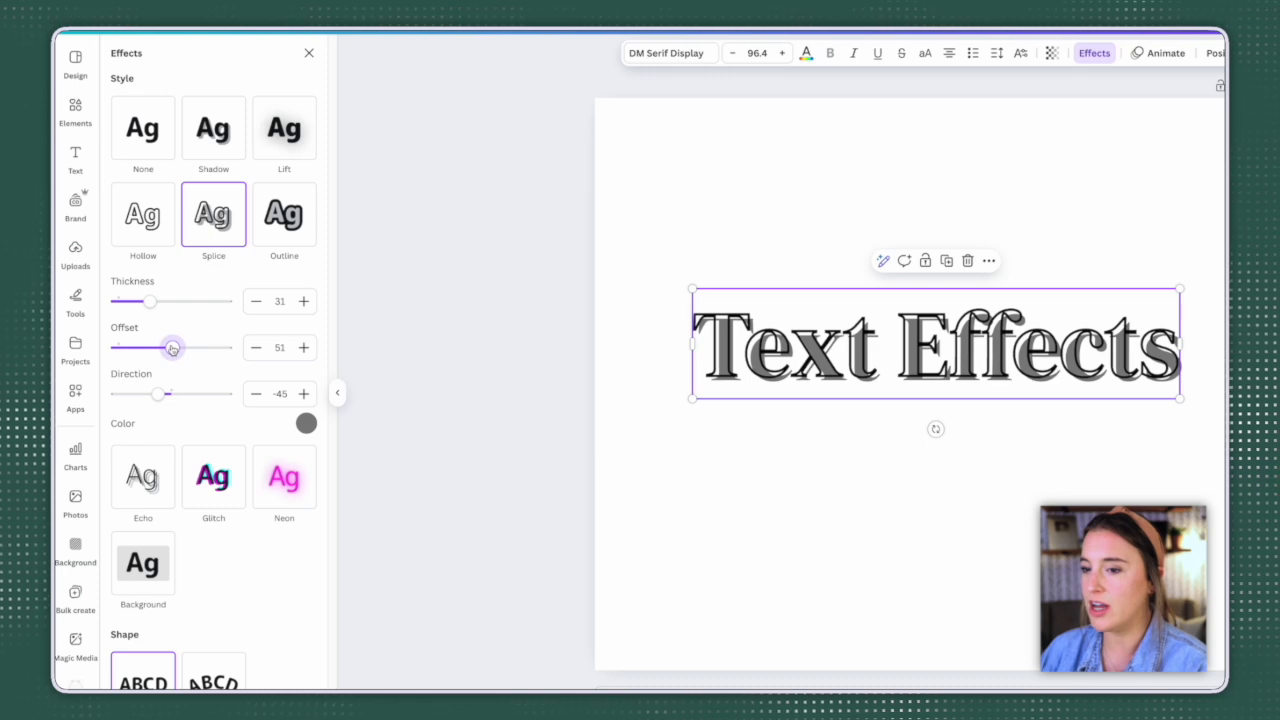
drag(163, 395, 160, 394)
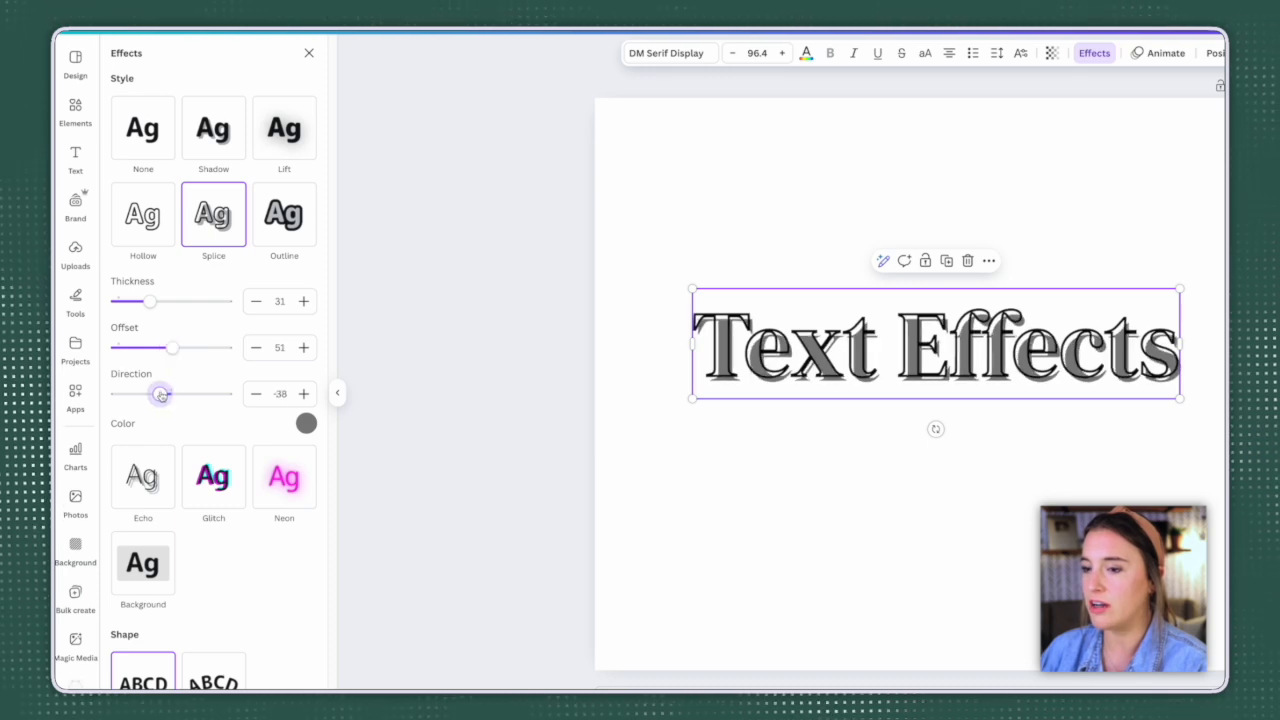
click(307, 426)
click(157, 276)
Step: Try the Outline effect on the heading, and replace it with the Echo effect
click(284, 214)
click(292, 222)
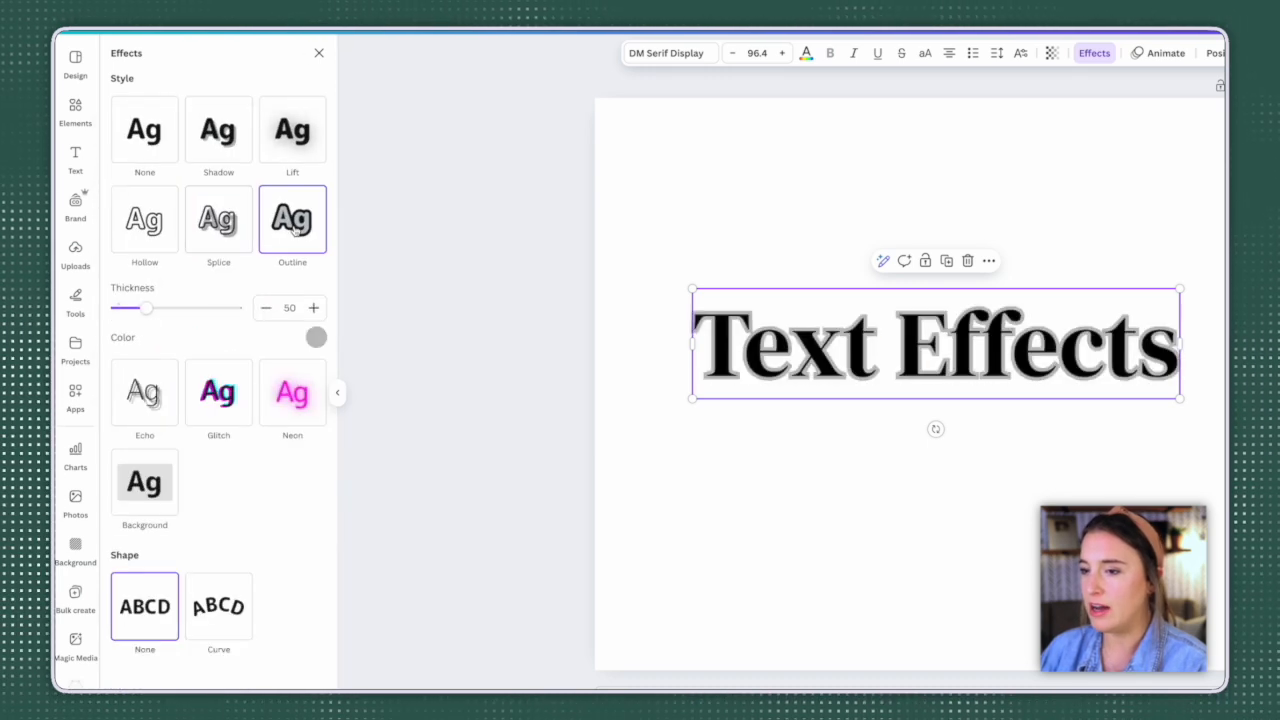
click(160, 404)
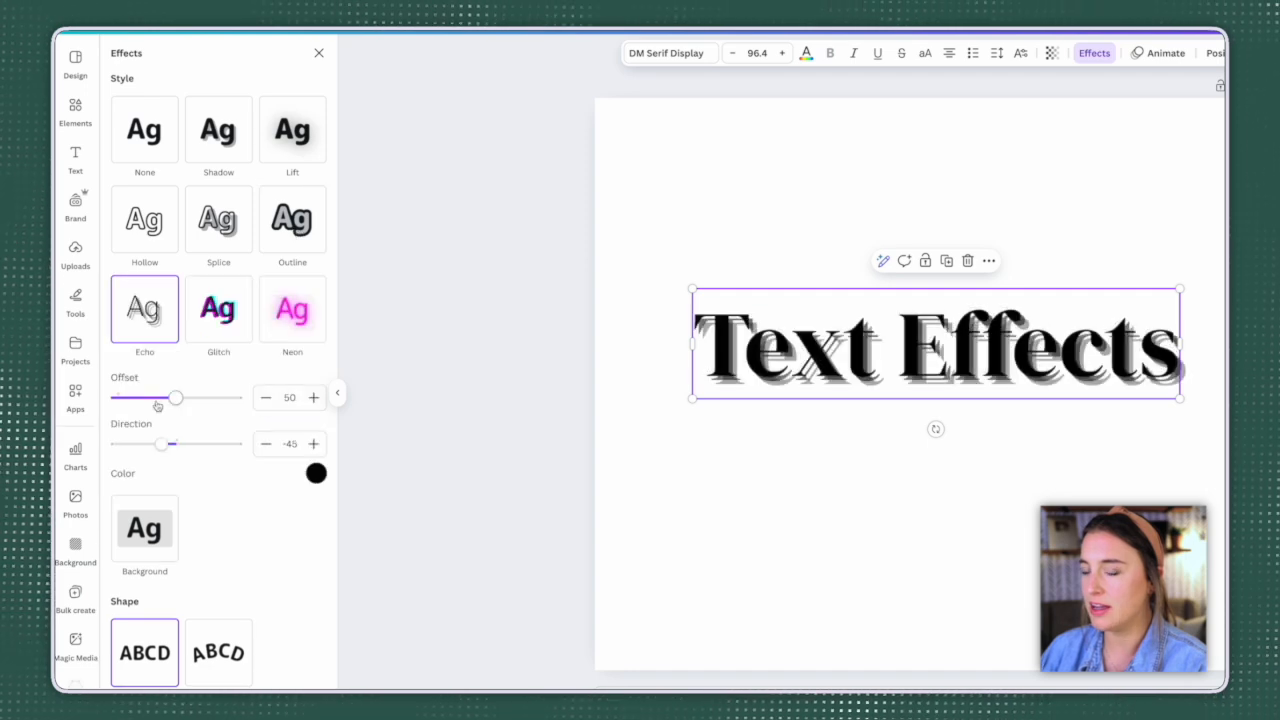
Step: Try the Glitch effect with cyan and red colors on the heading, followed by Neon with an adjusted intensity
click(222, 331)
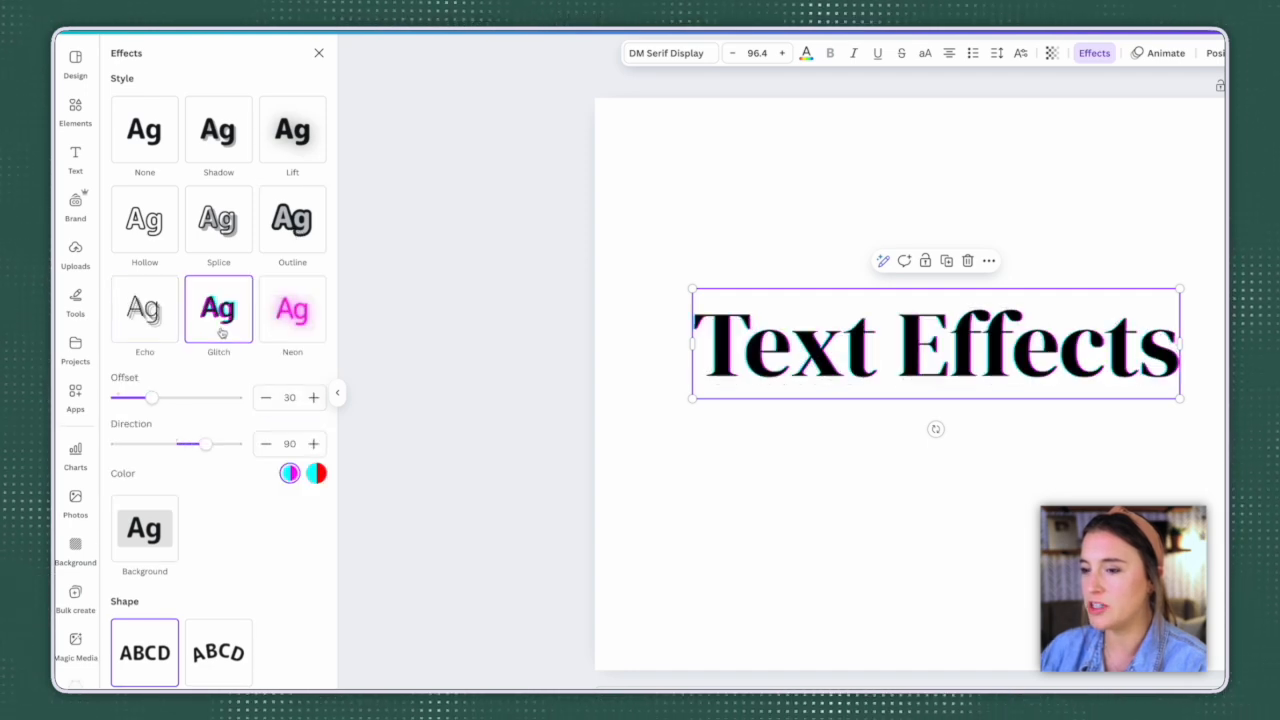
click(316, 476)
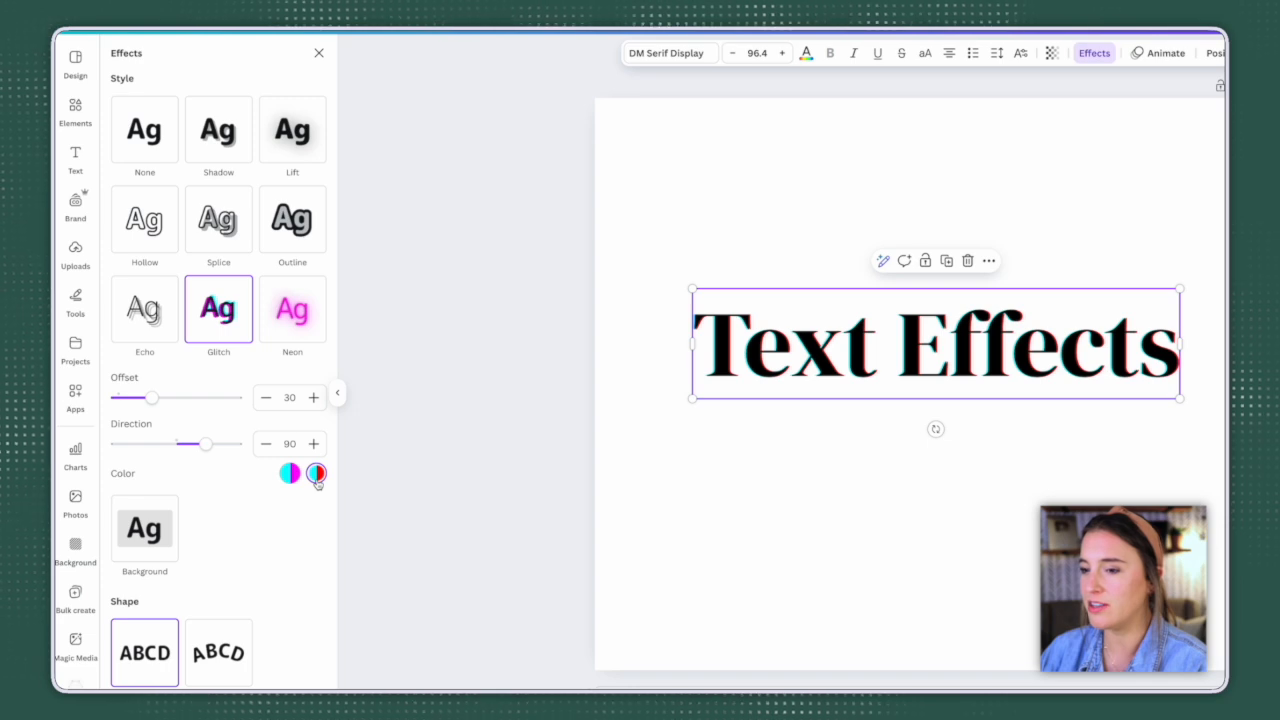
click(306, 331)
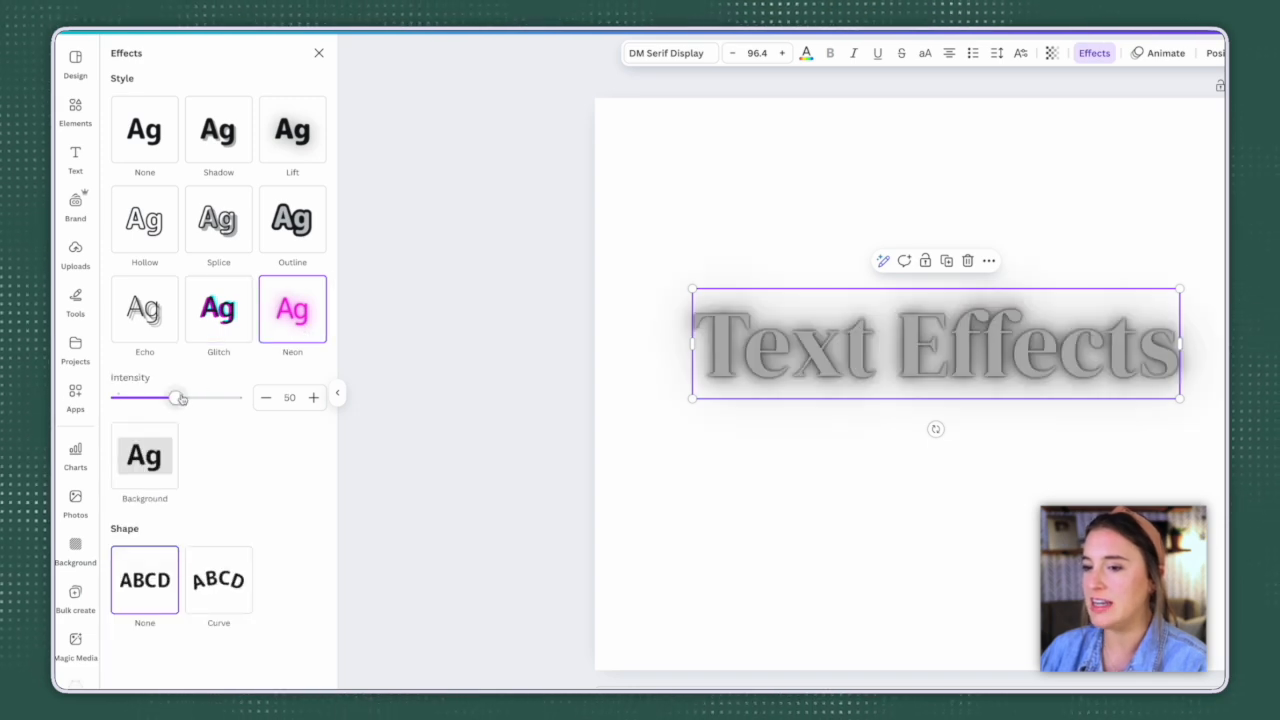
mouse_move(178, 398)
mouse_down()
mouse_move(214, 398)
mouse_move(181, 398)
mouse_up()
Step: Give the heading the Background effect with roundness 51, spread 61 and transparency 67
click(144, 456)
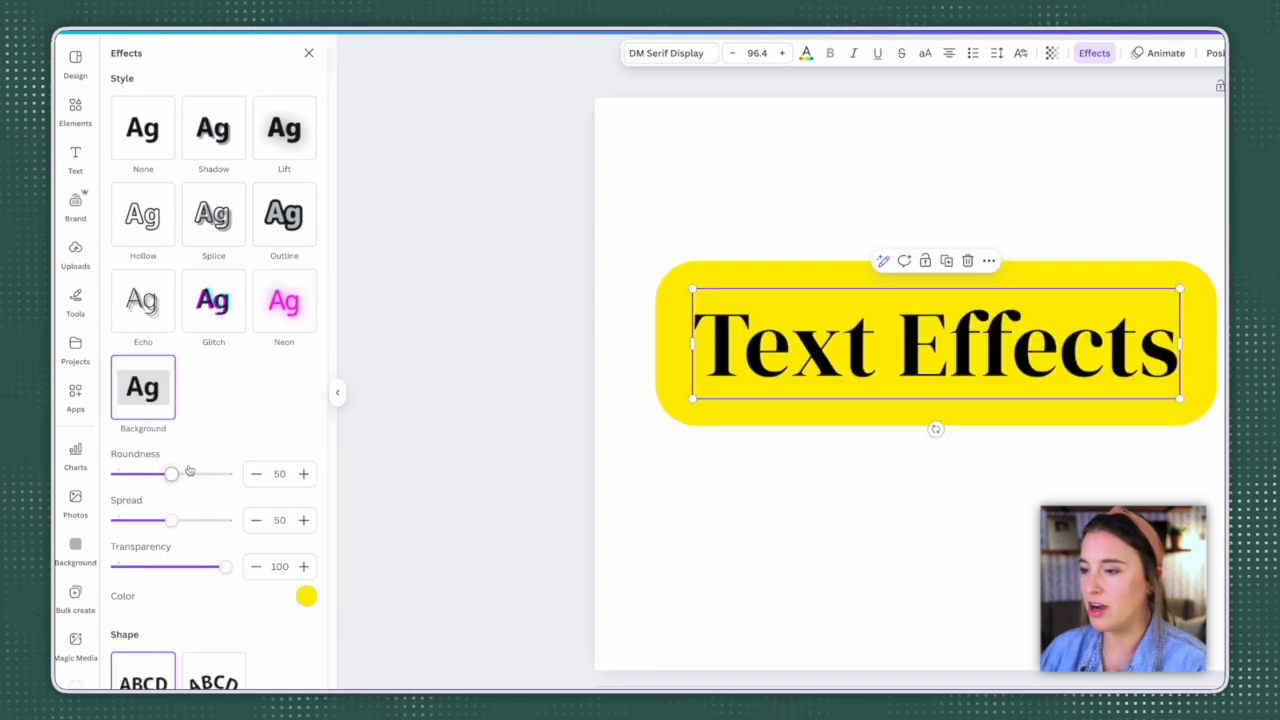
mouse_move(175, 478)
mouse_down()
mouse_move(127, 478)
mouse_move(229, 476)
mouse_move(172, 476)
mouse_up()
mouse_move(172, 520)
mouse_down()
mouse_move(136, 522)
mouse_move(183, 520)
mouse_up()
drag(226, 567, 191, 572)
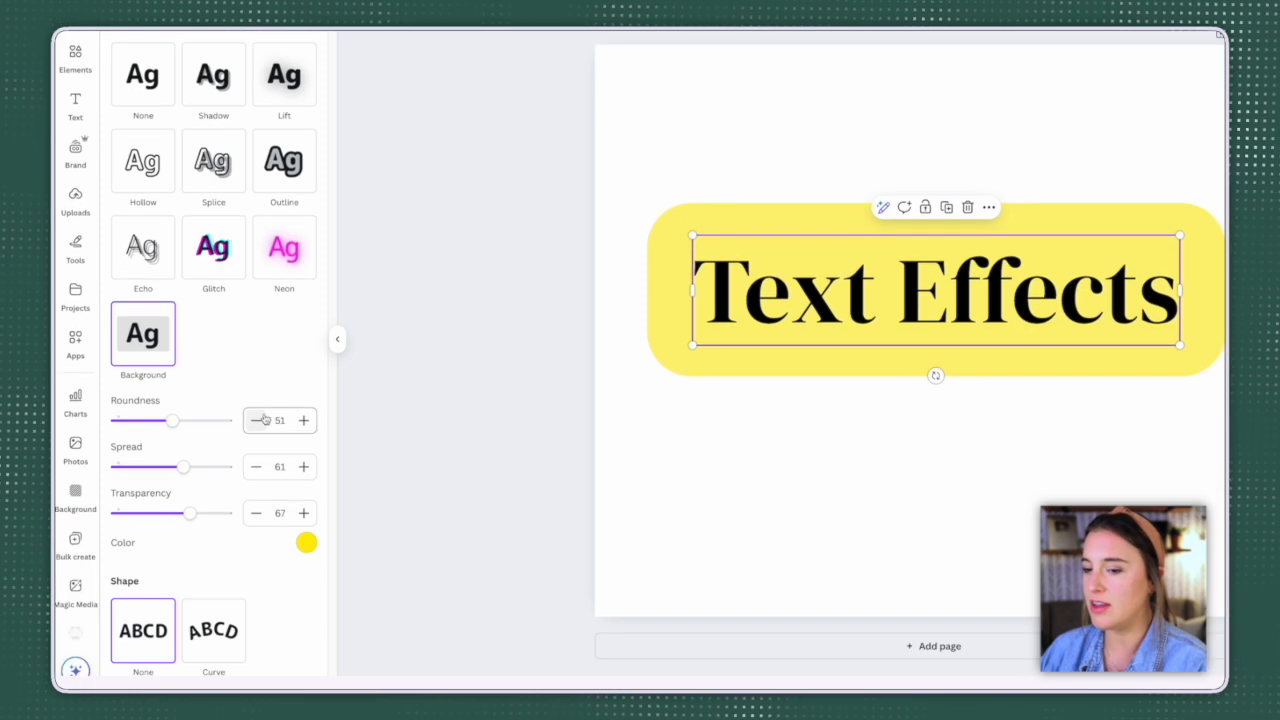
Step: Shape the heading into a smaller curve, and try the Splice and Lift styles on it
click(224, 640)
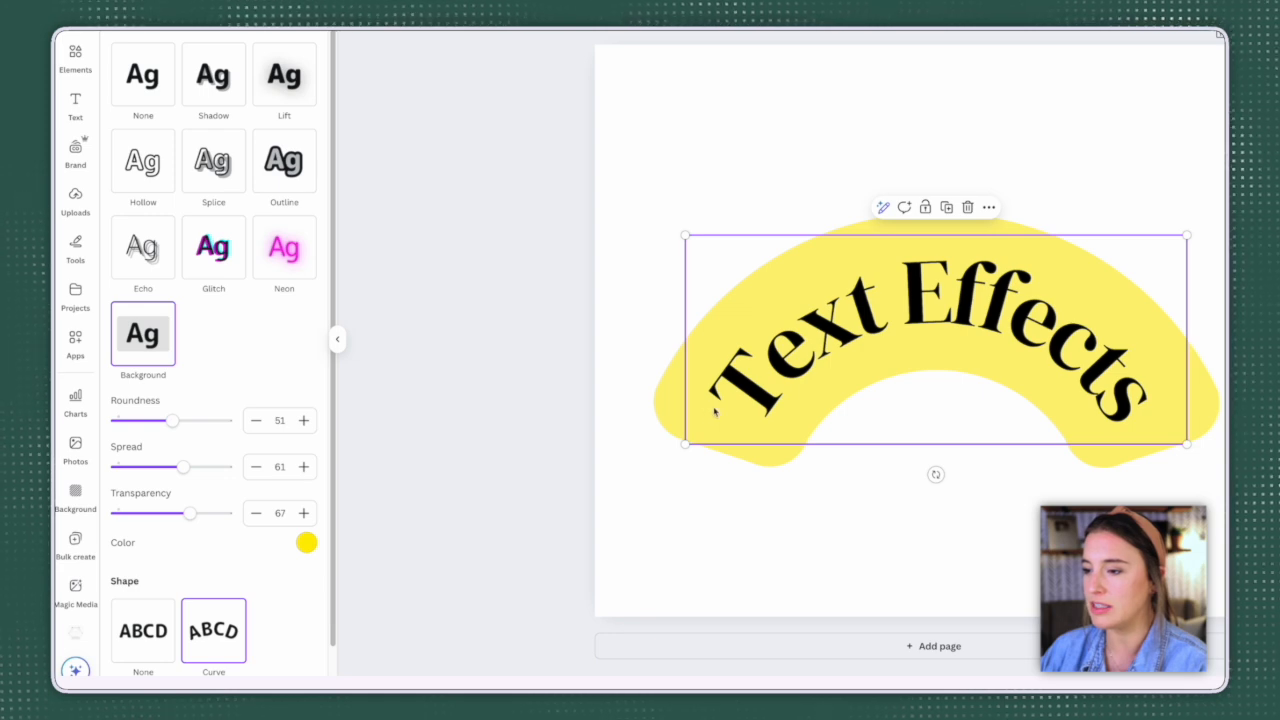
drag(685, 235, 772, 271)
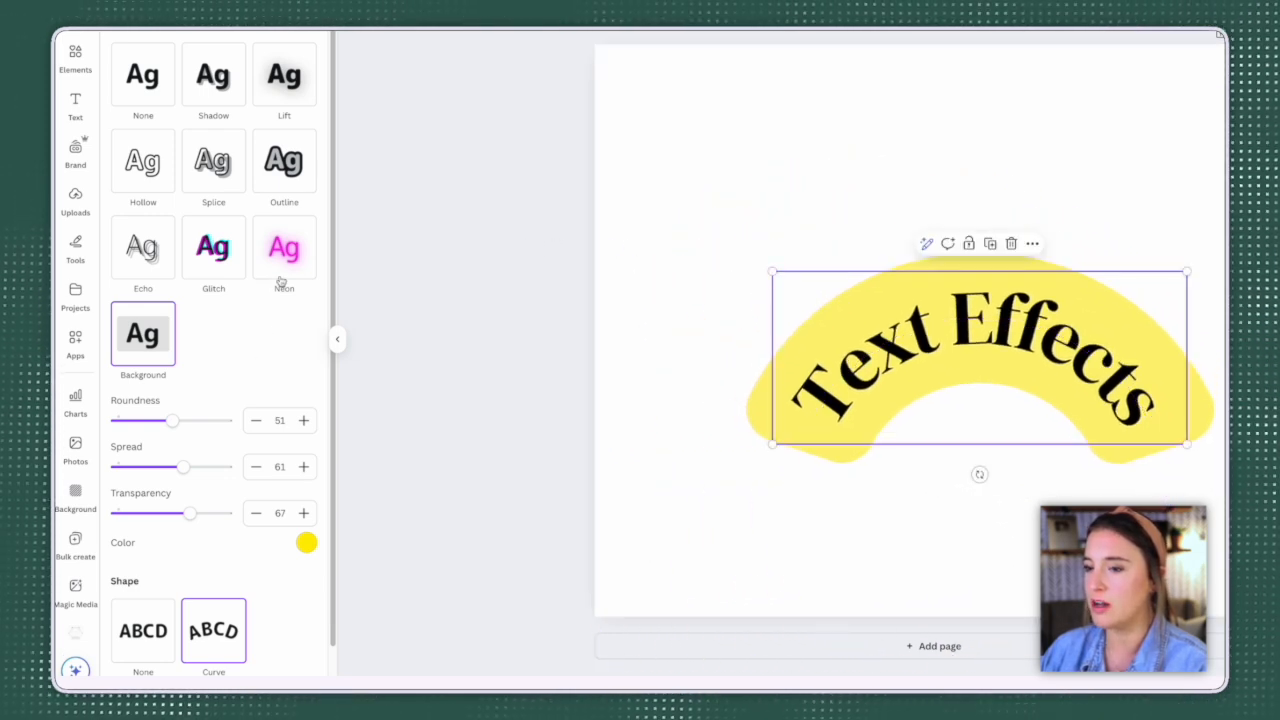
click(209, 170)
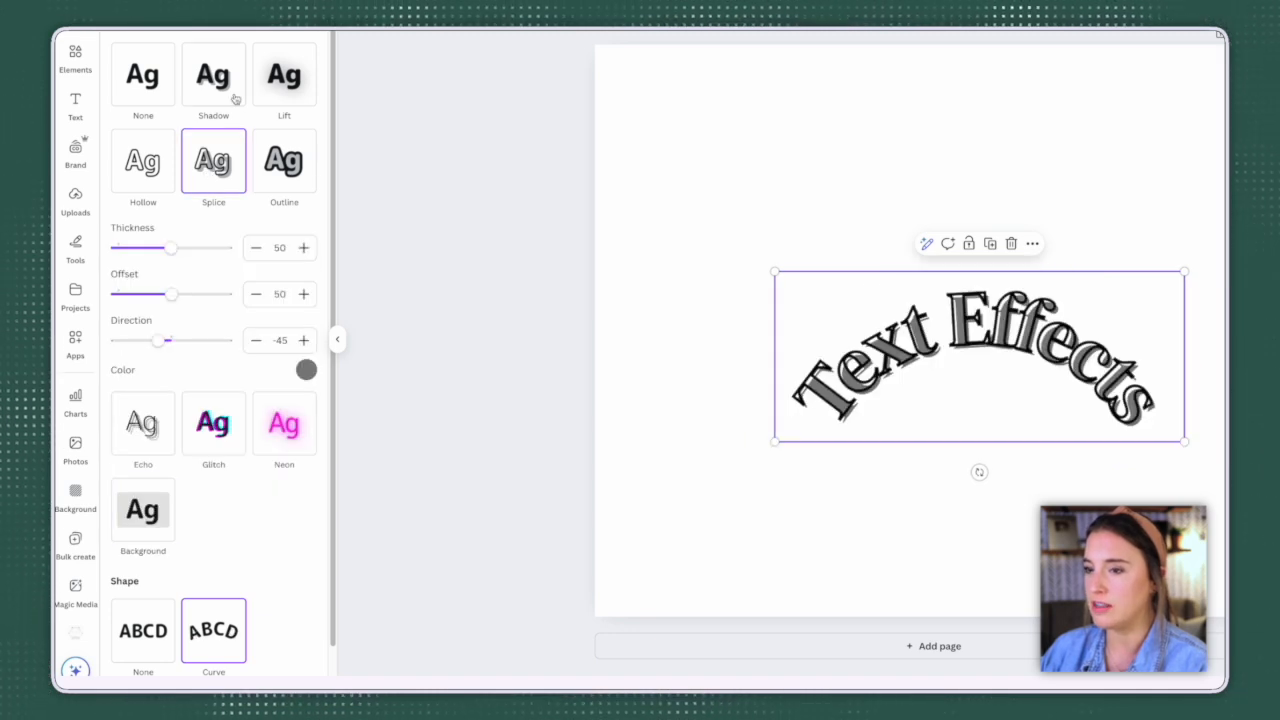
click(284, 75)
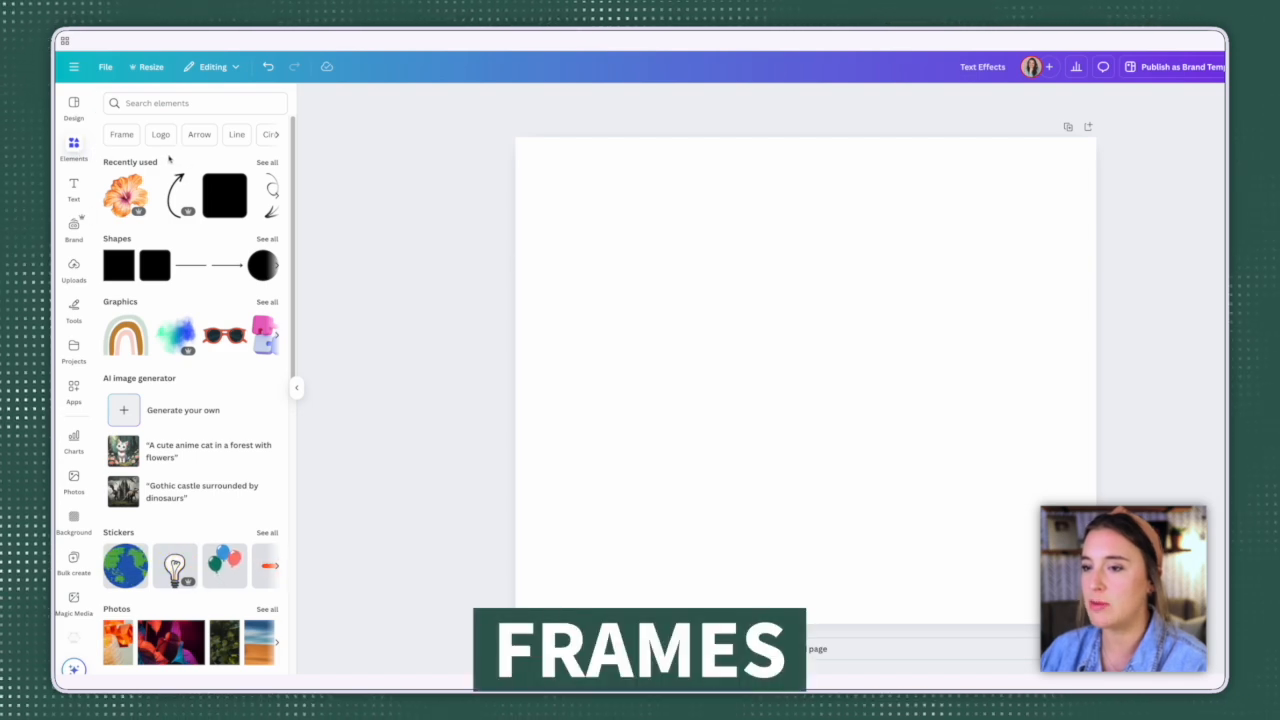
Step: Find the Frames section among the design elements and show the full frame collection
click(73, 149)
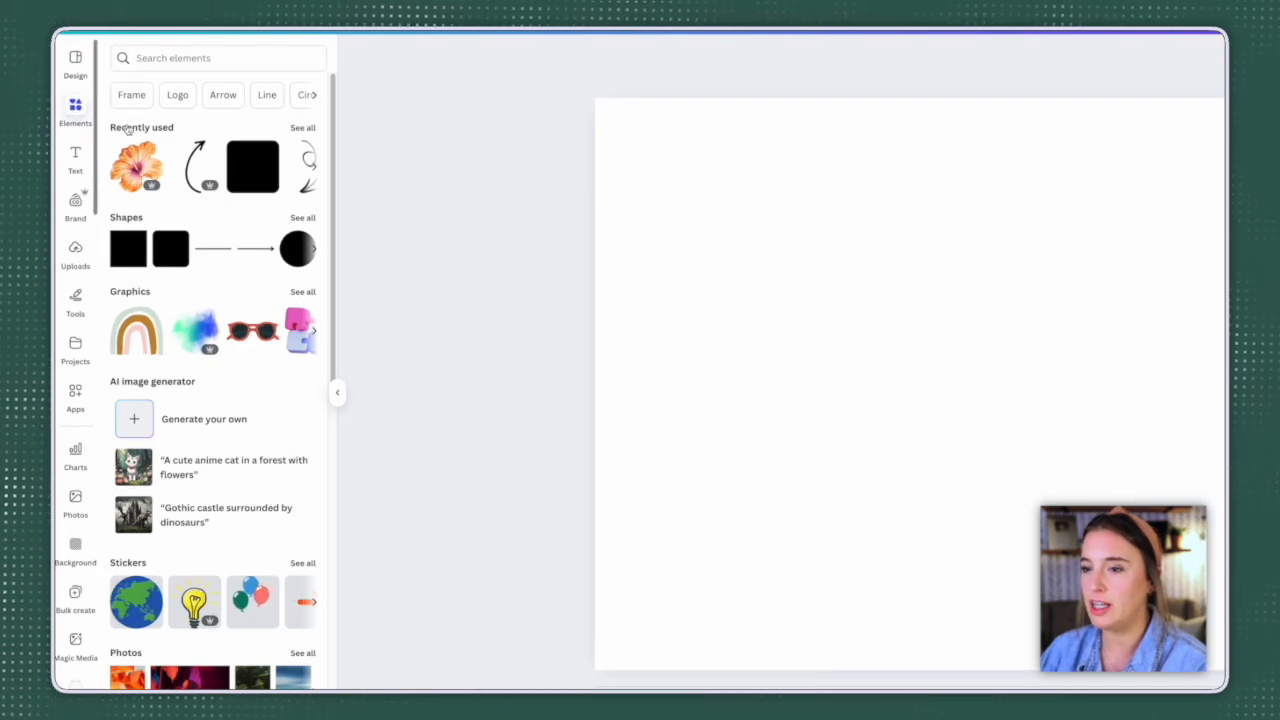
scroll(207, 145, down, 2)
scroll(207, 145, down, 5)
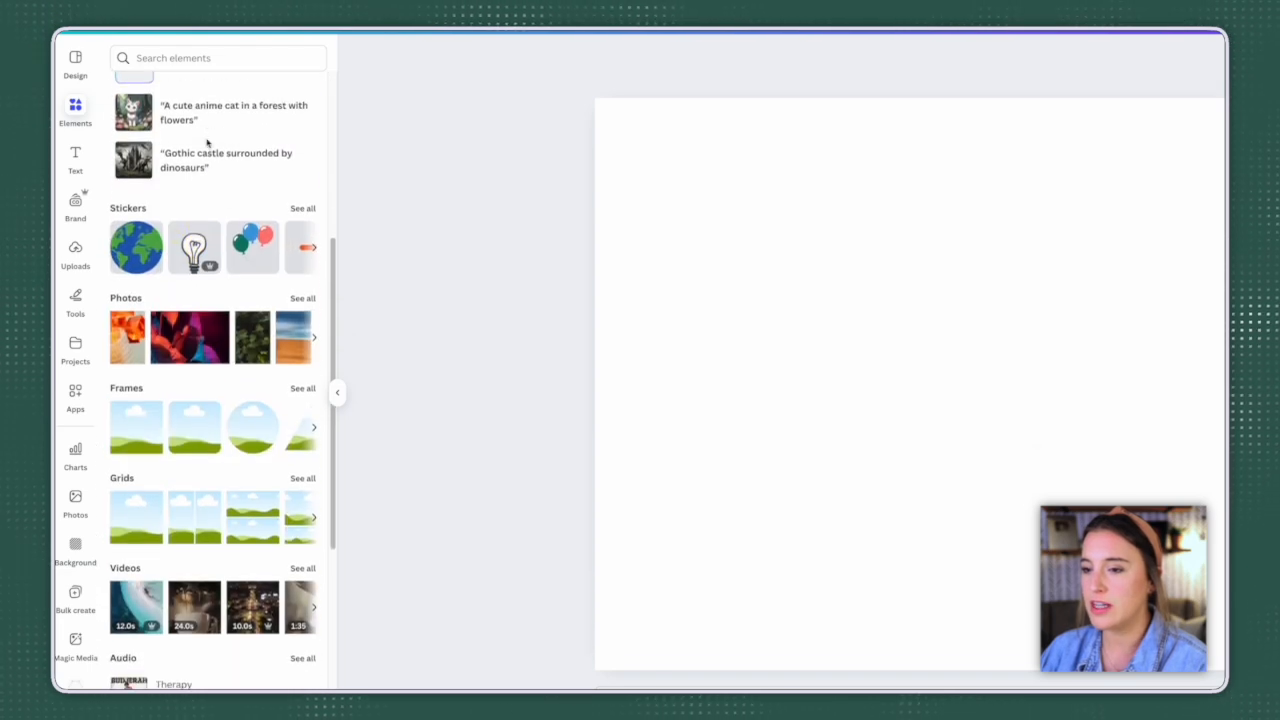
click(303, 388)
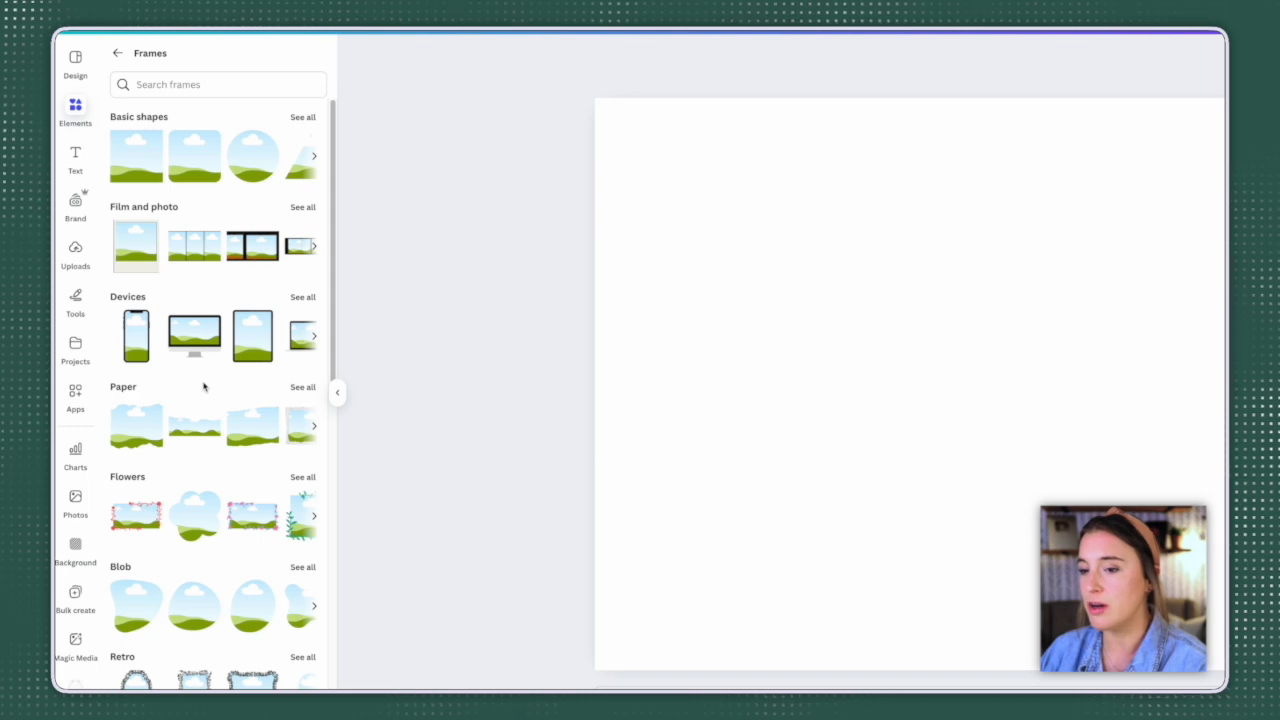
Step: Add the first torn-edge Paper frame to the blank page and enlarge it
click(149, 429)
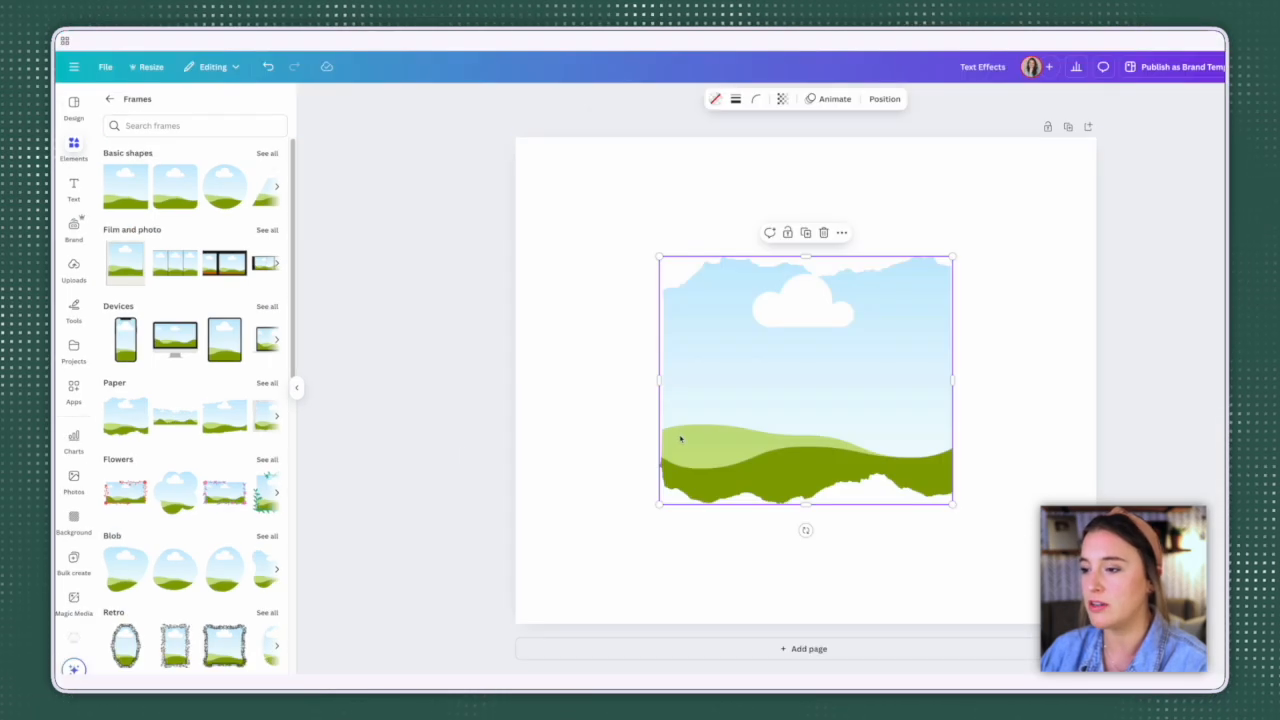
drag(660, 257, 557, 251)
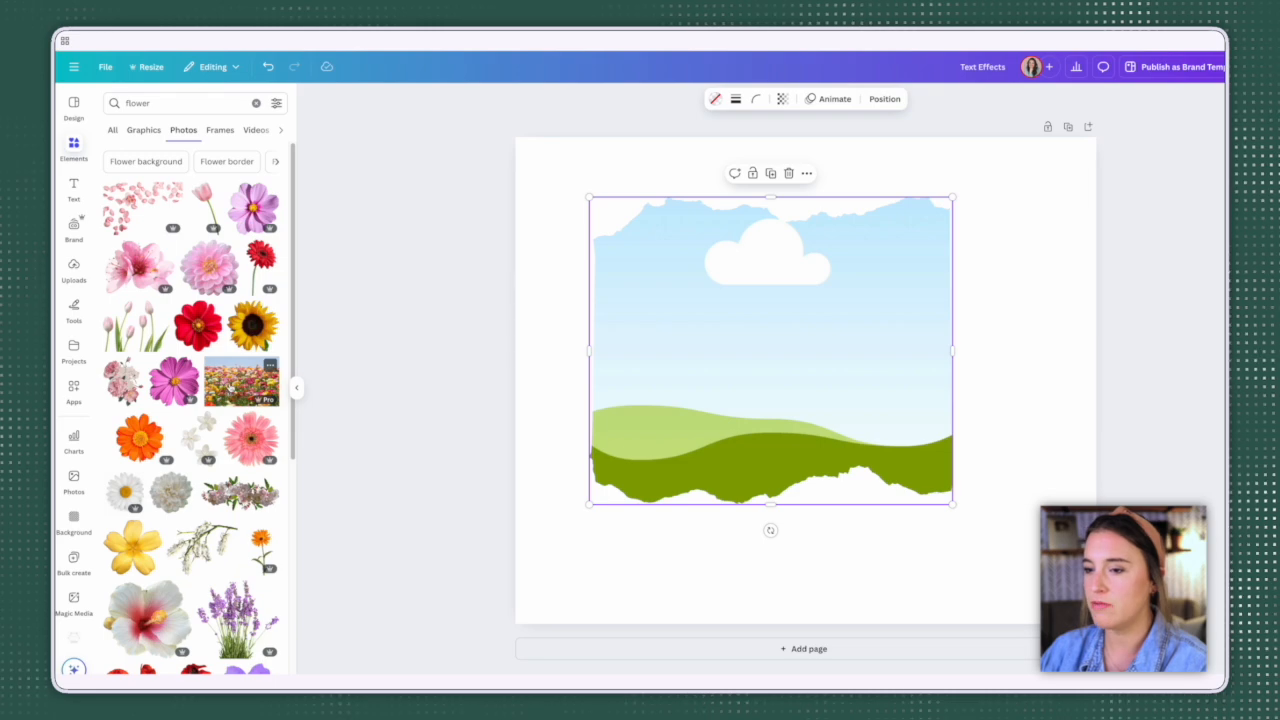
drag(241, 380, 685, 362)
click(991, 228)
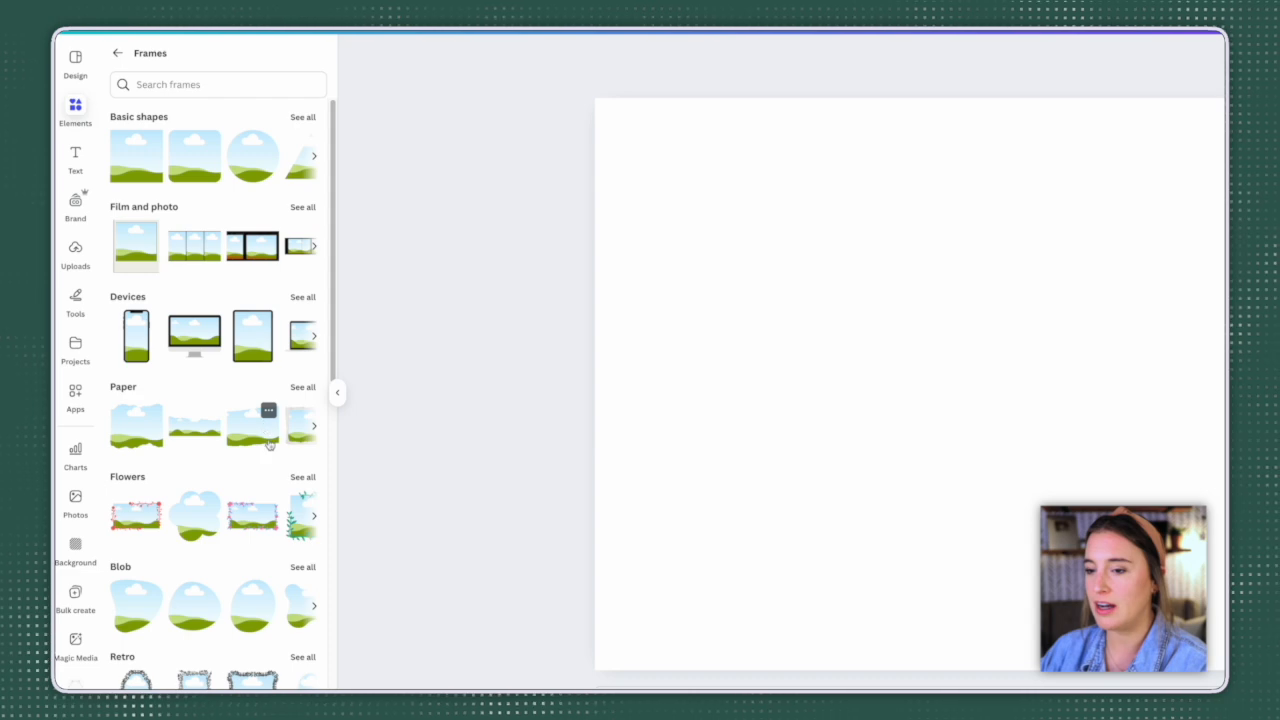
Step: Look through the frame categories from Basic shapes to Trending, and open the full Devices collection
scroll(268, 412, down, 1)
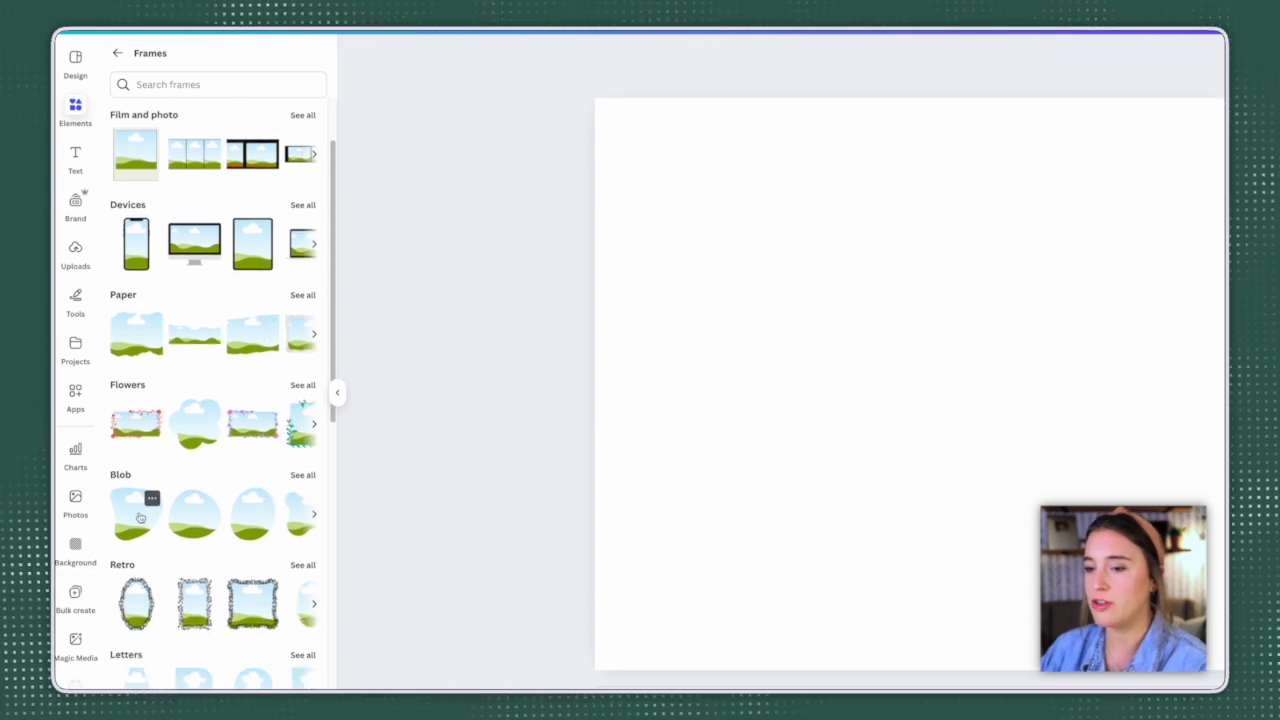
scroll(276, 527, down, 3)
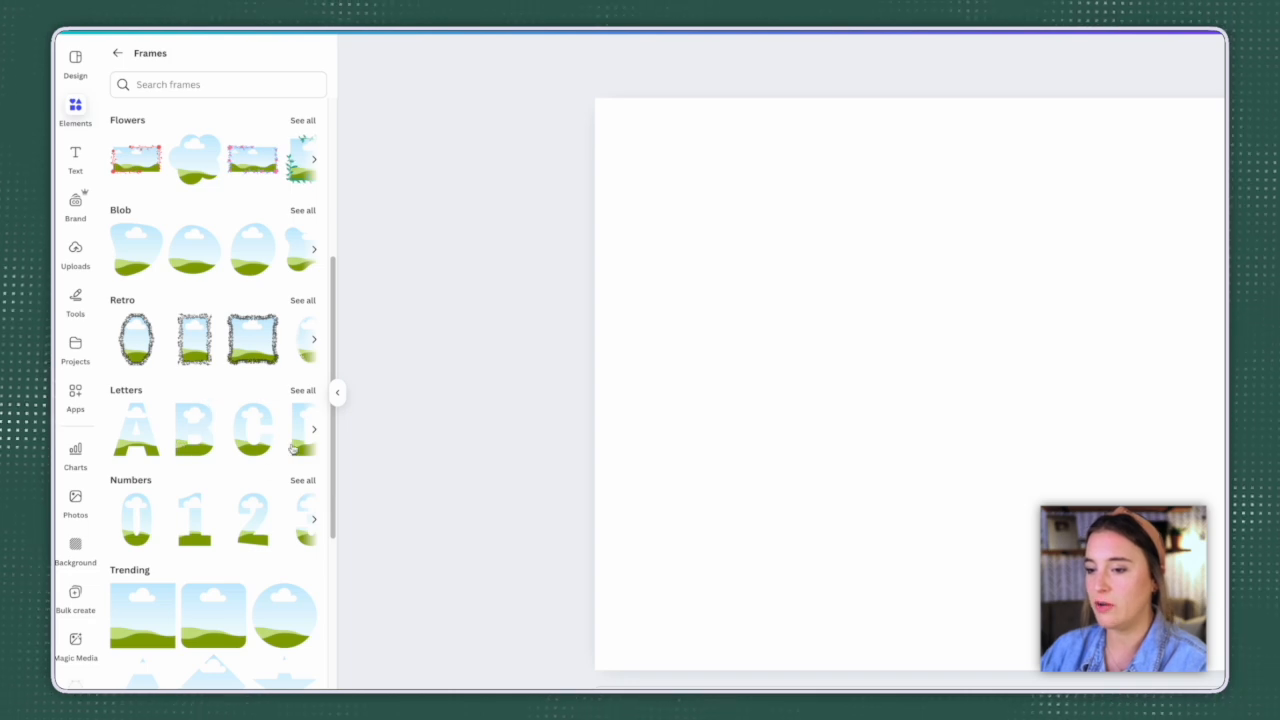
scroll(293, 449, down, 1)
scroll(300, 470, down, 4)
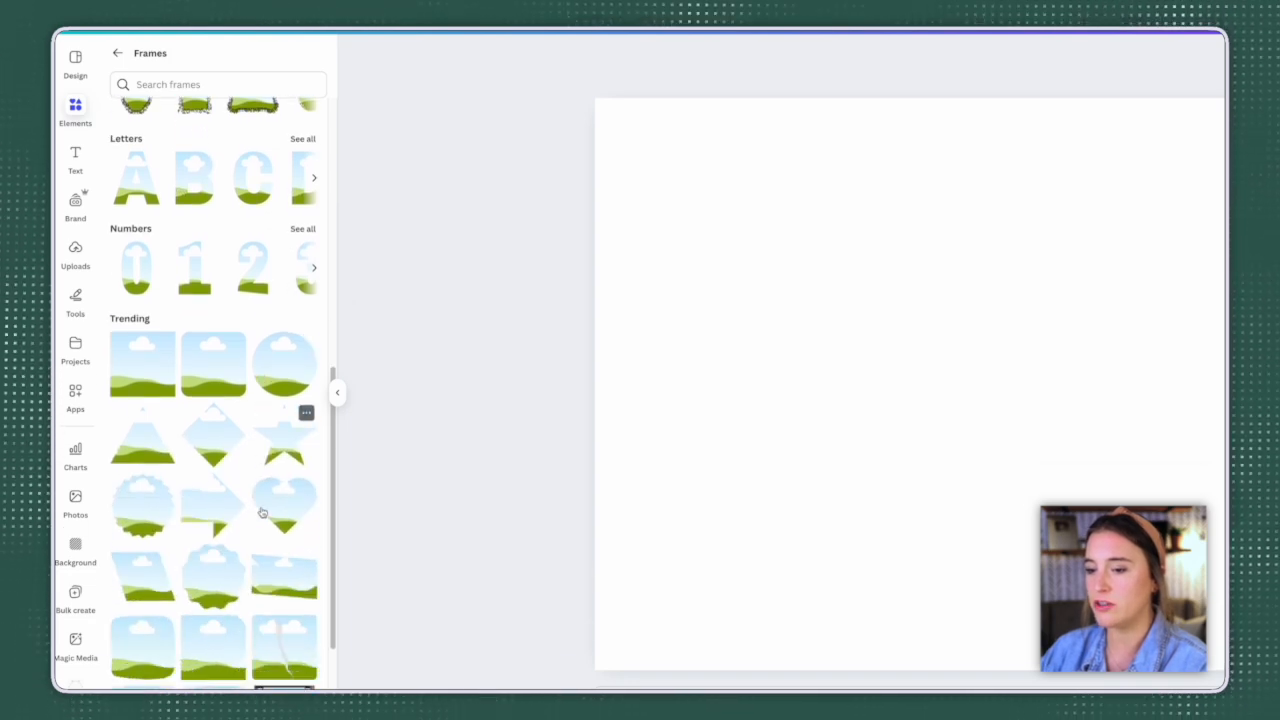
scroll(280, 490, up, 8)
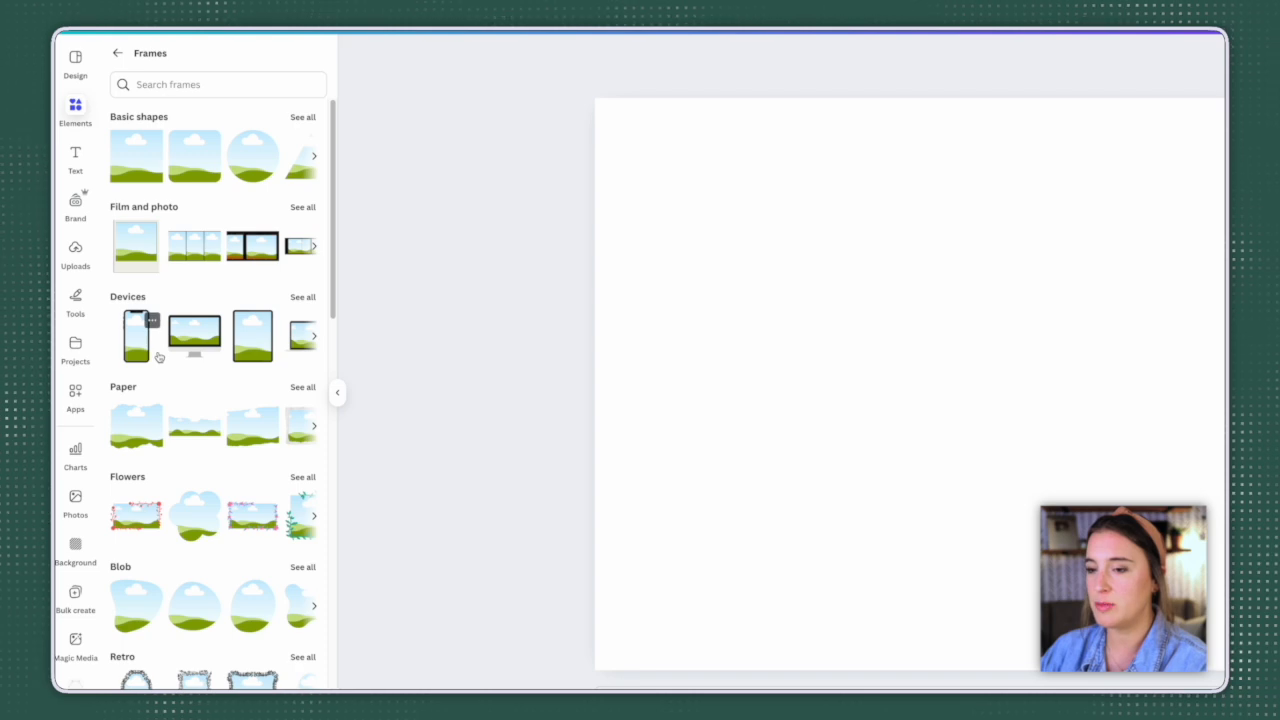
click(132, 296)
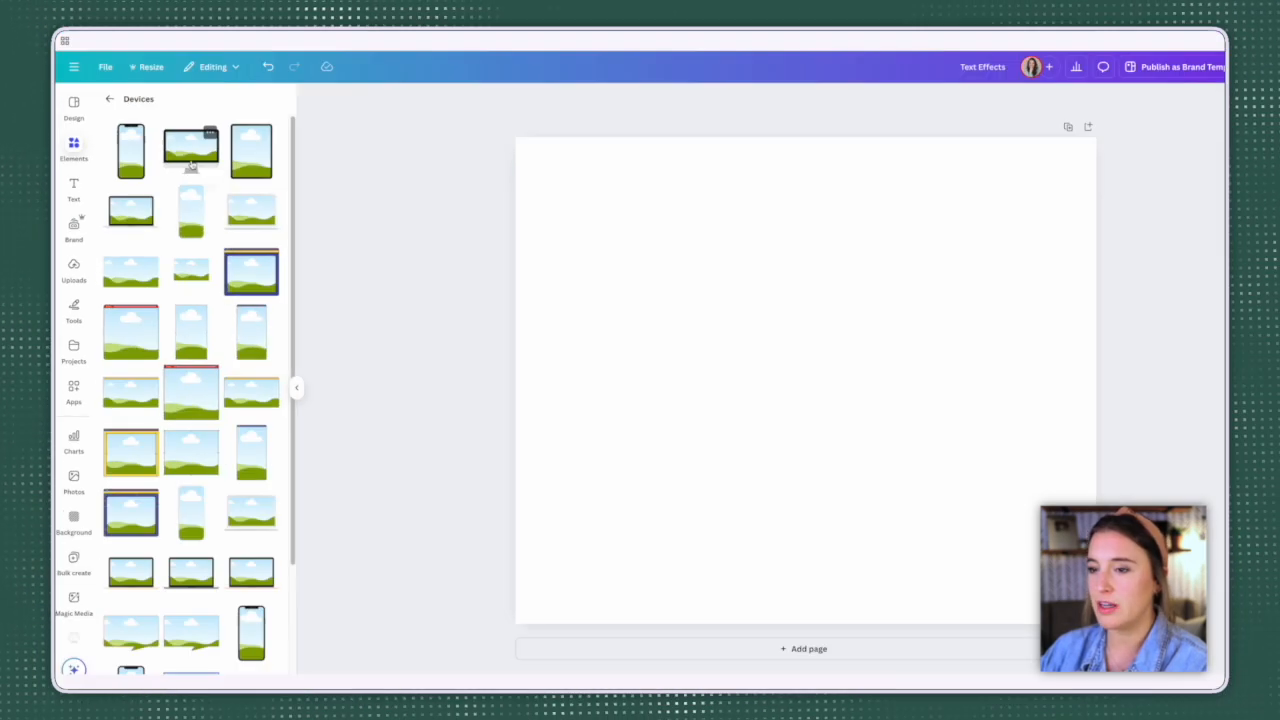
Step: Add the desktop monitor frame to the page and fill its screen with a photo from the brand kit
click(214, 129)
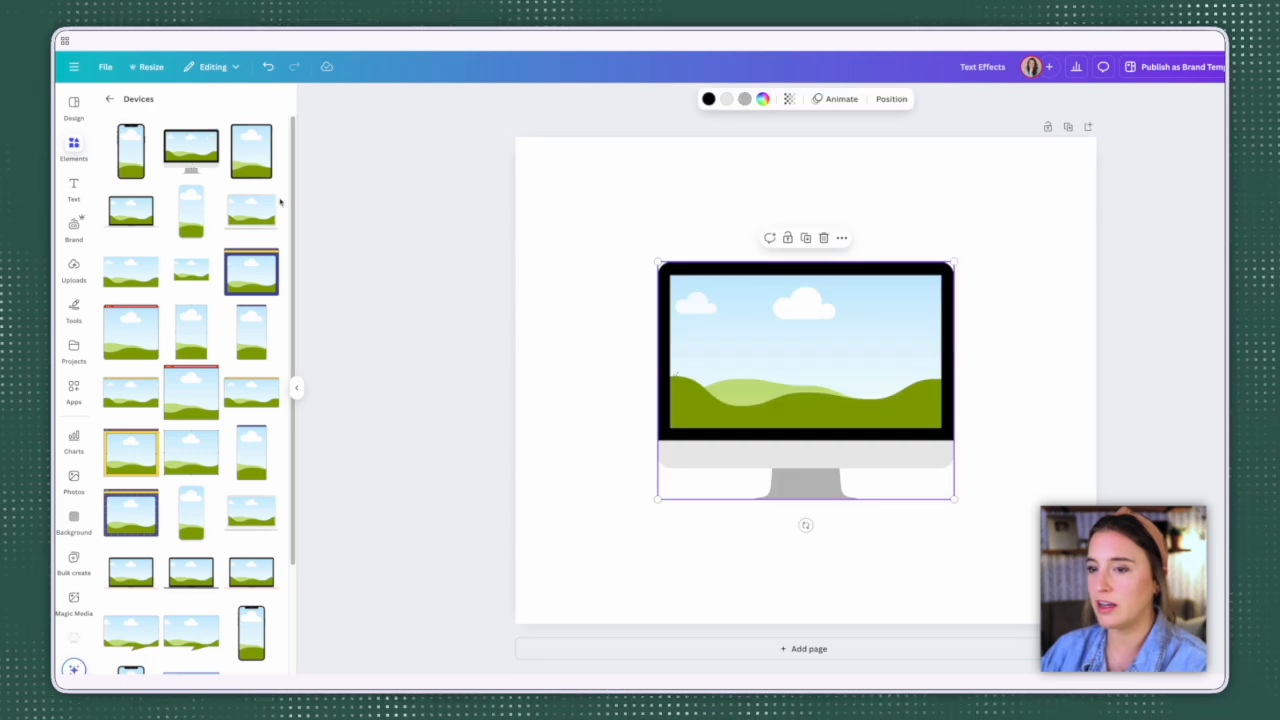
click(71, 229)
scroll(190, 470, down, 2)
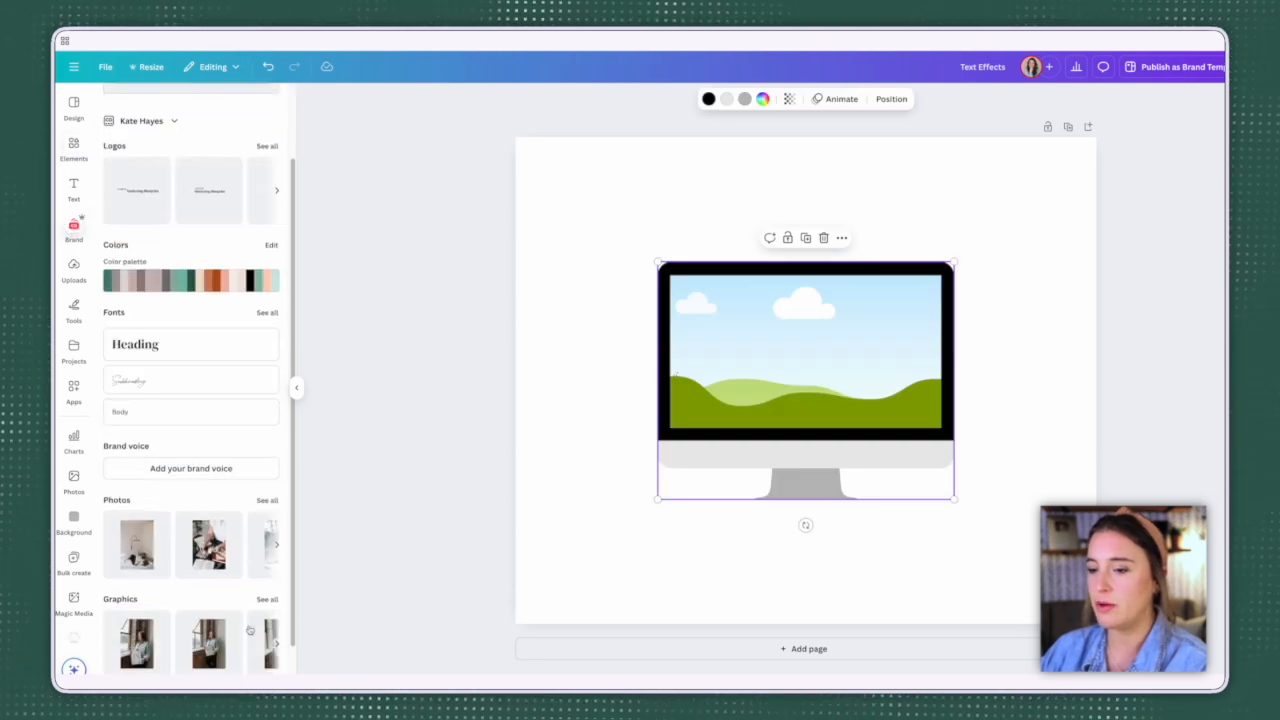
click(266, 591)
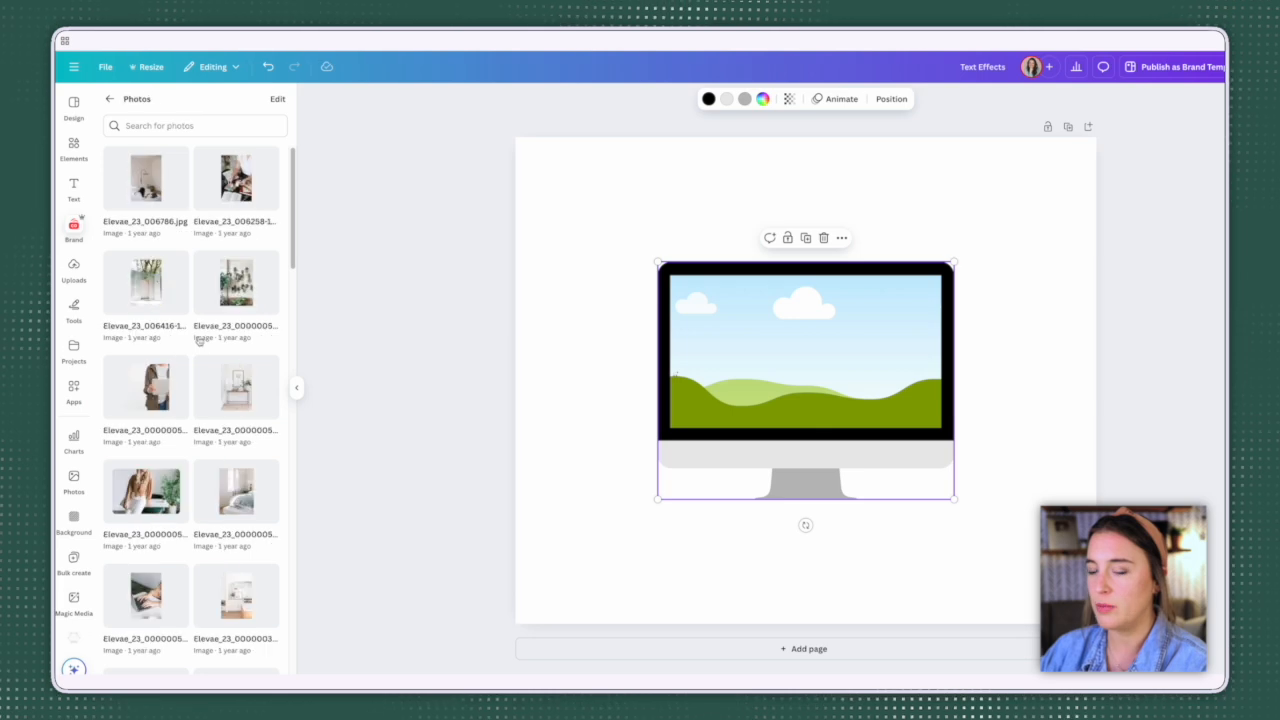
drag(150, 395, 734, 369)
click(1035, 370)
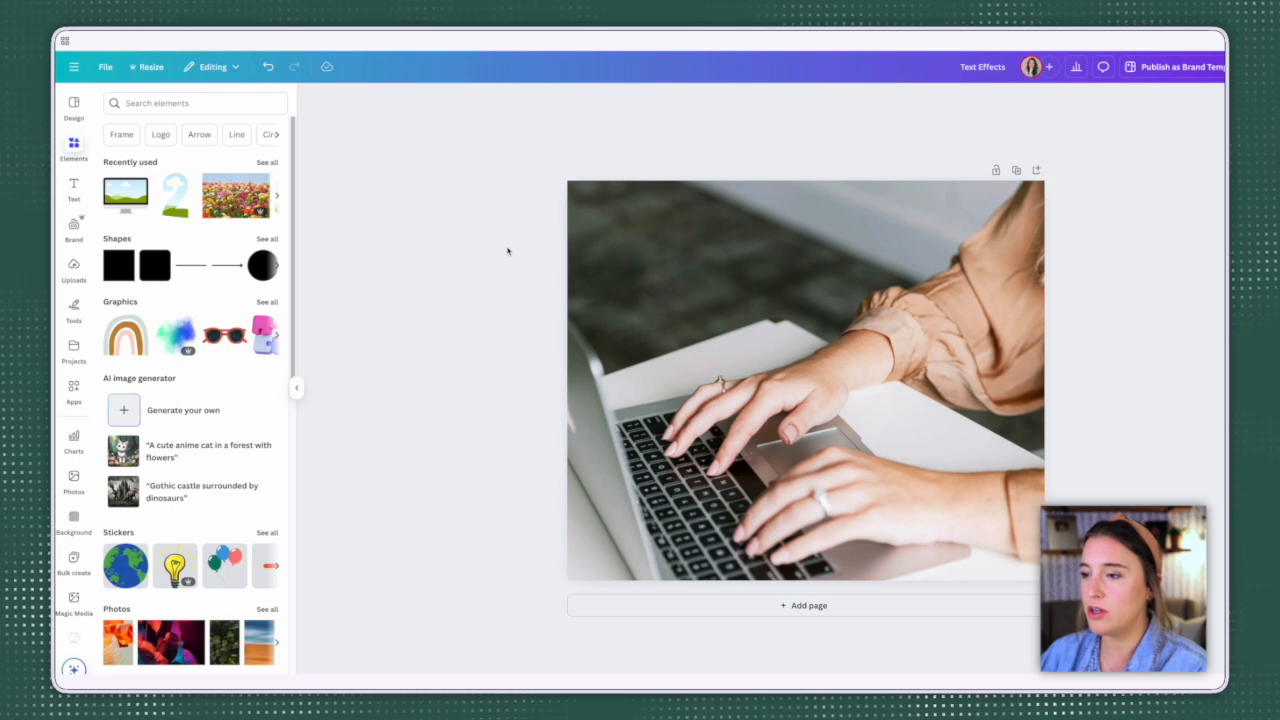
Step: Try lowering the transparency value of the full-page laptop photo slightly, to about 92
click(730, 256)
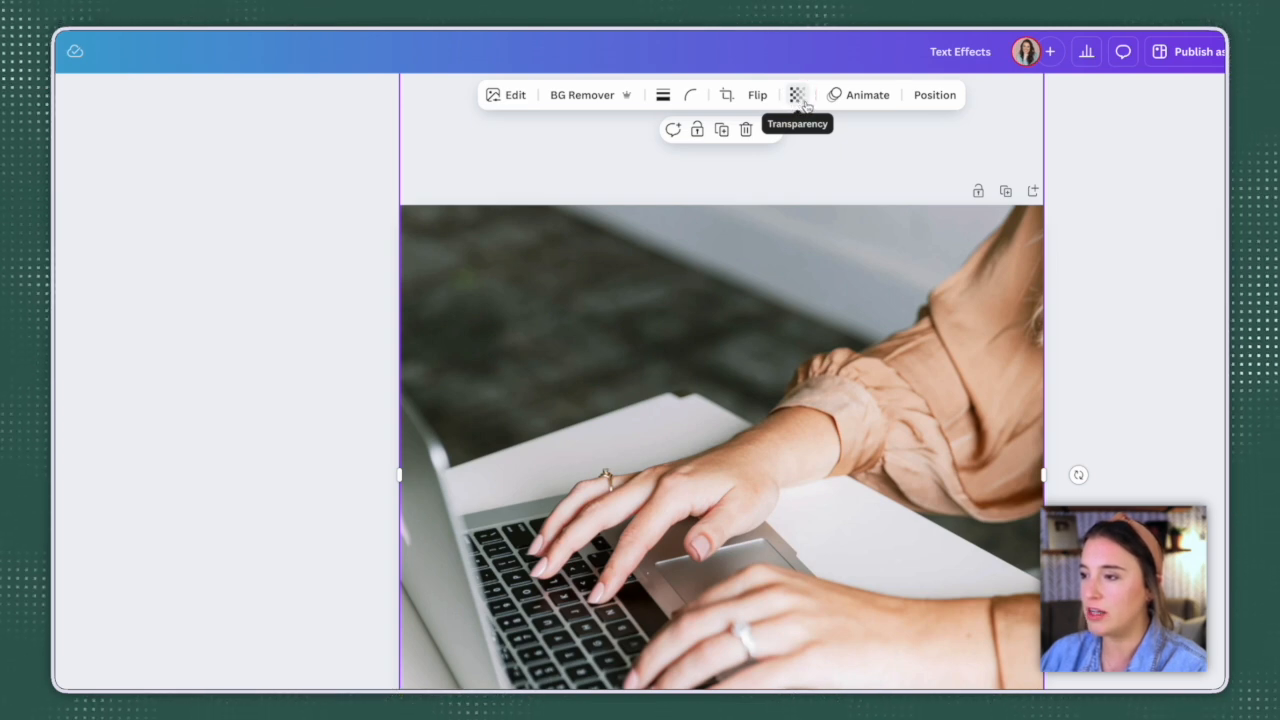
click(806, 95)
drag(836, 159, 828, 160)
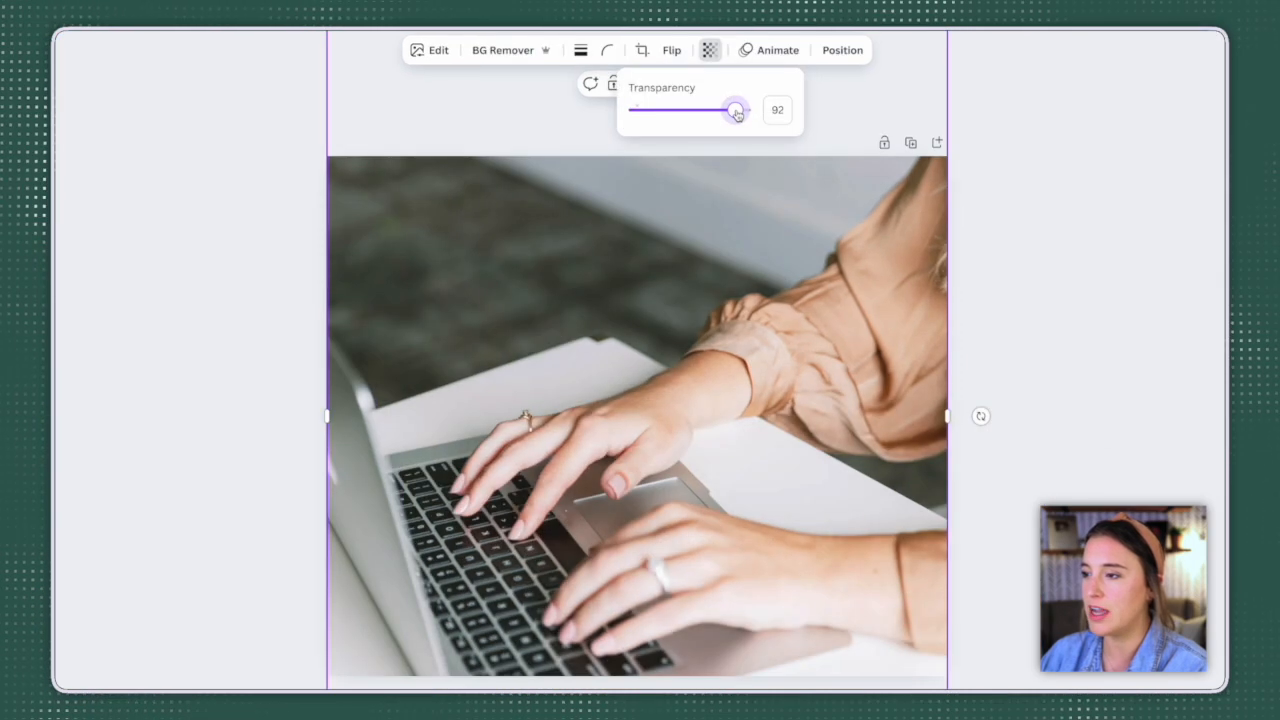
mouse_move(740, 112)
mouse_down()
mouse_move(654, 112)
mouse_move(729, 113)
mouse_up()
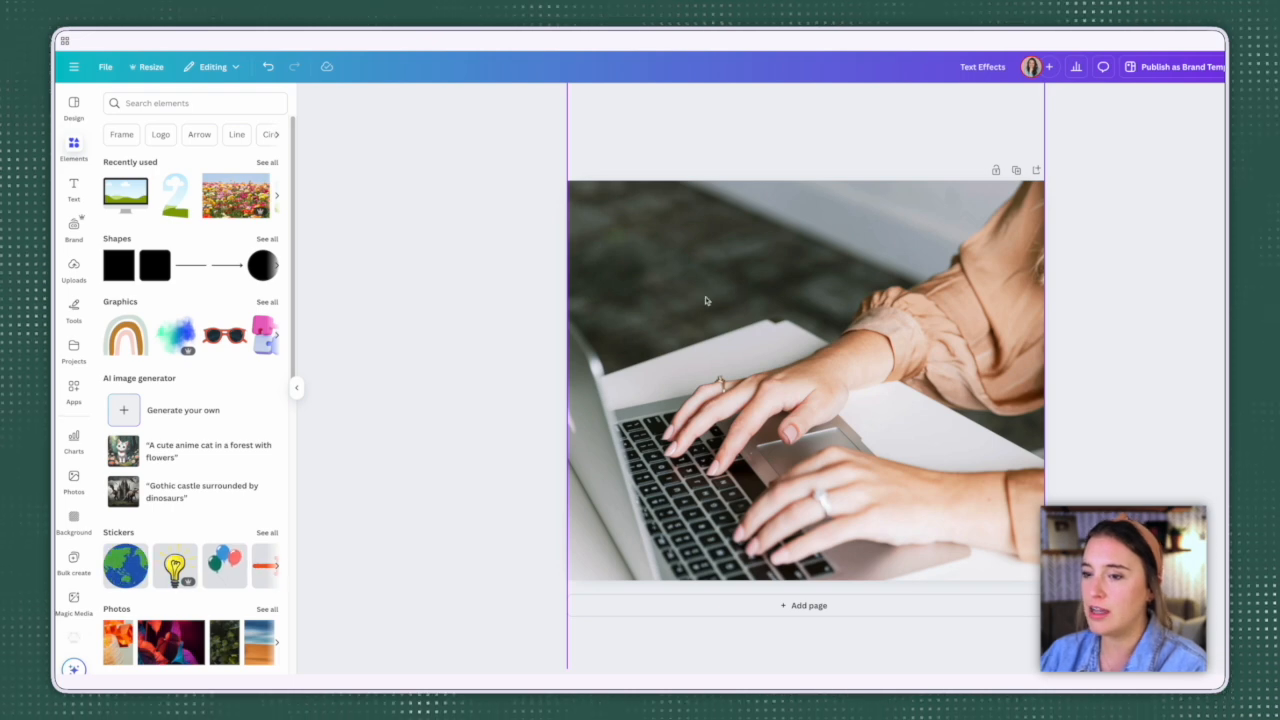
Step: Add a rounded square over the laptop photo and stretch it to cover most of the page
click(157, 267)
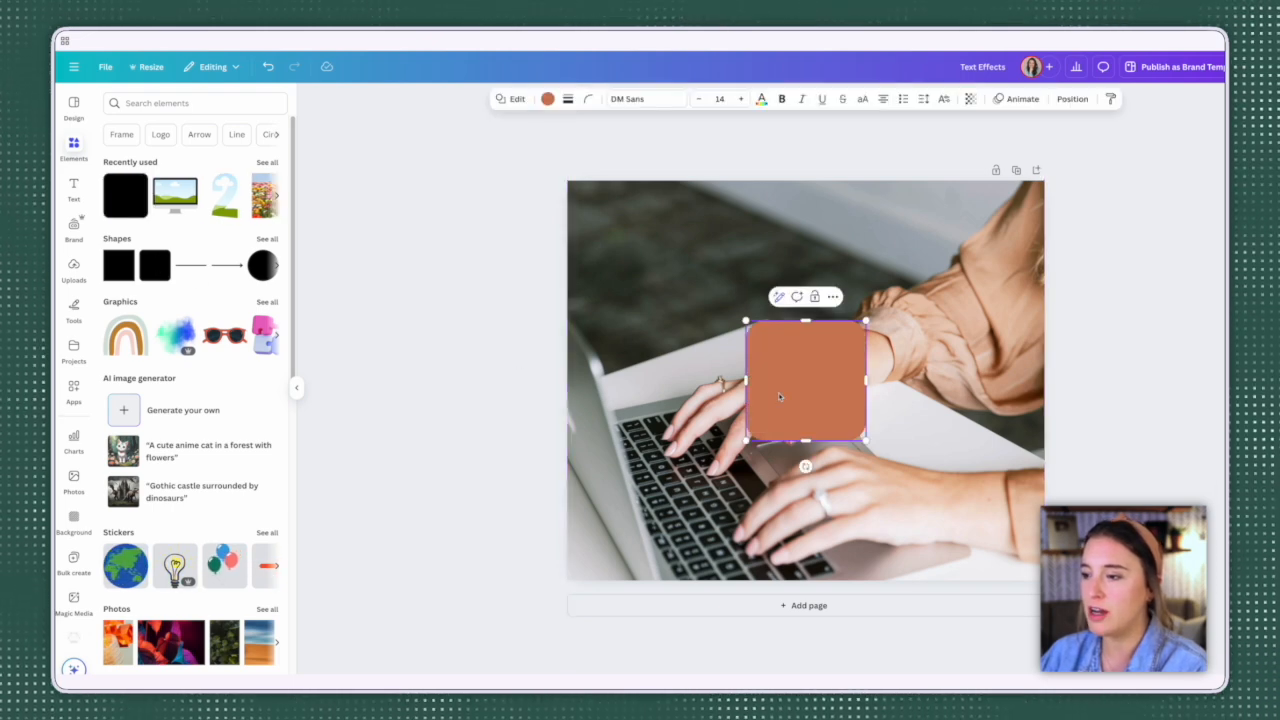
drag(746, 322, 634, 258)
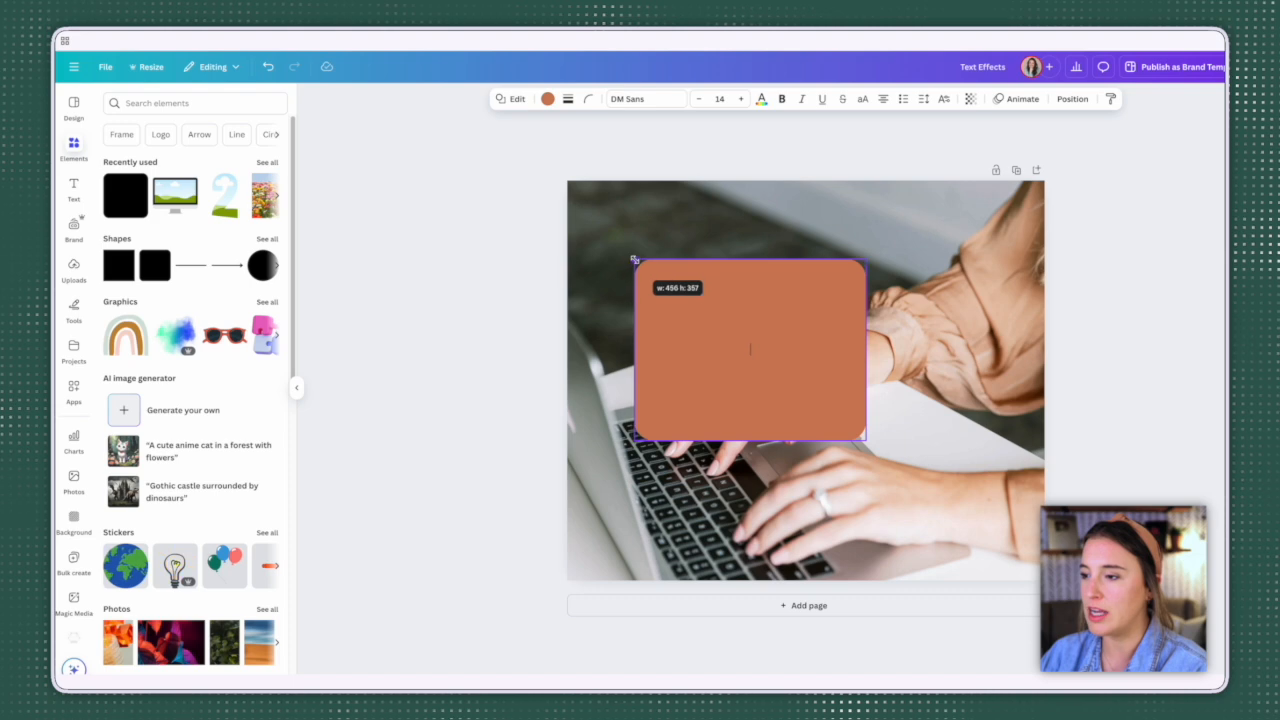
drag(634, 258, 634, 259)
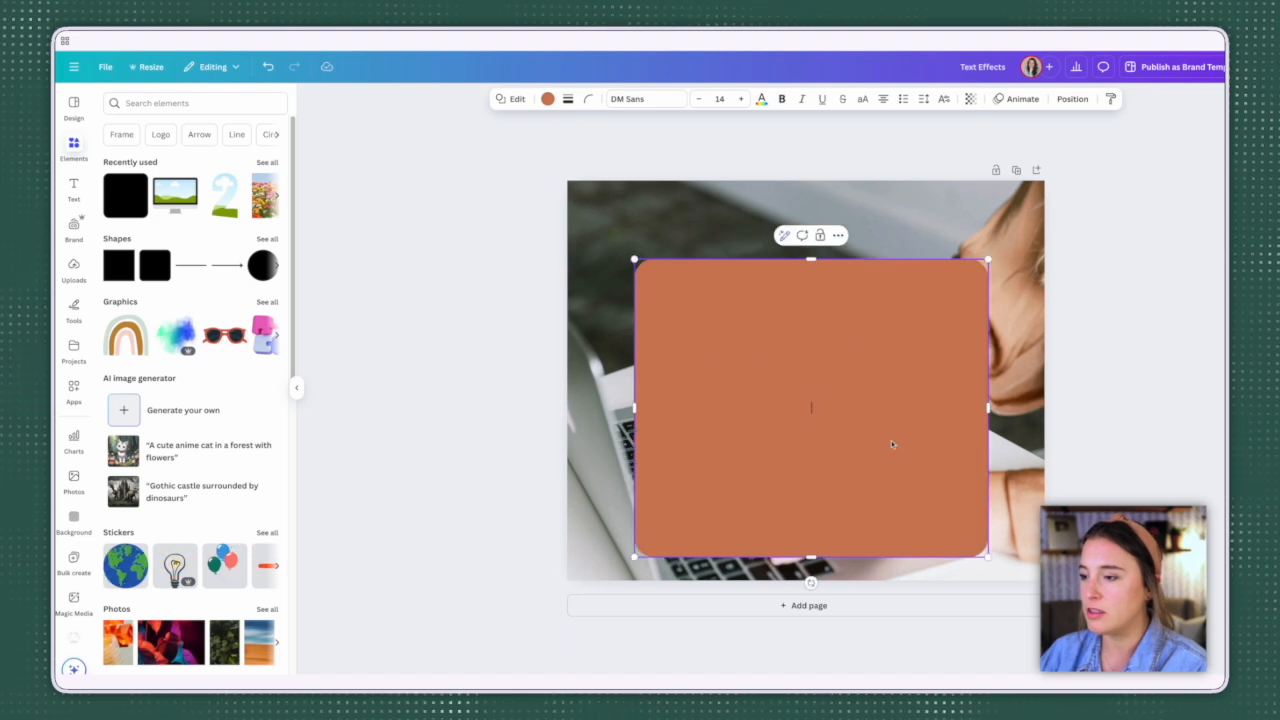
drag(891, 440, 884, 411)
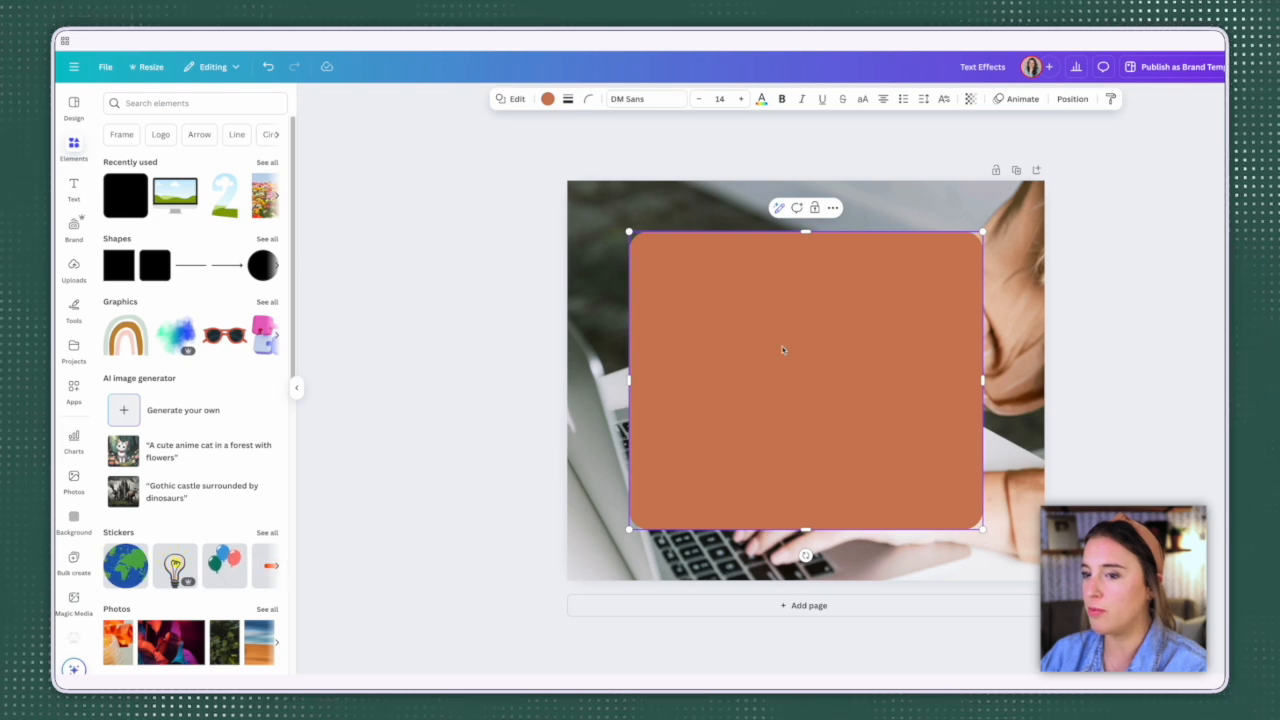
Step: Add a heading in the brand's heading style and place it in the middle of the orange shape
click(73, 190)
click(135, 218)
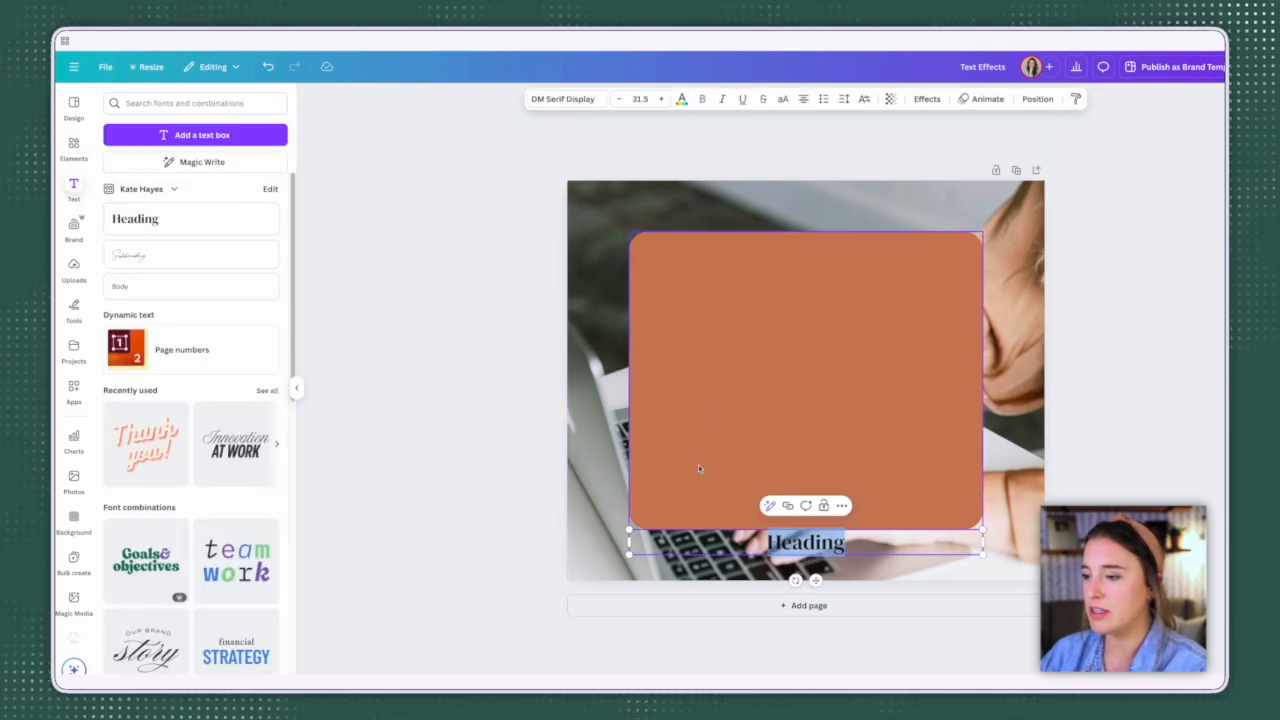
drag(815, 580, 811, 413)
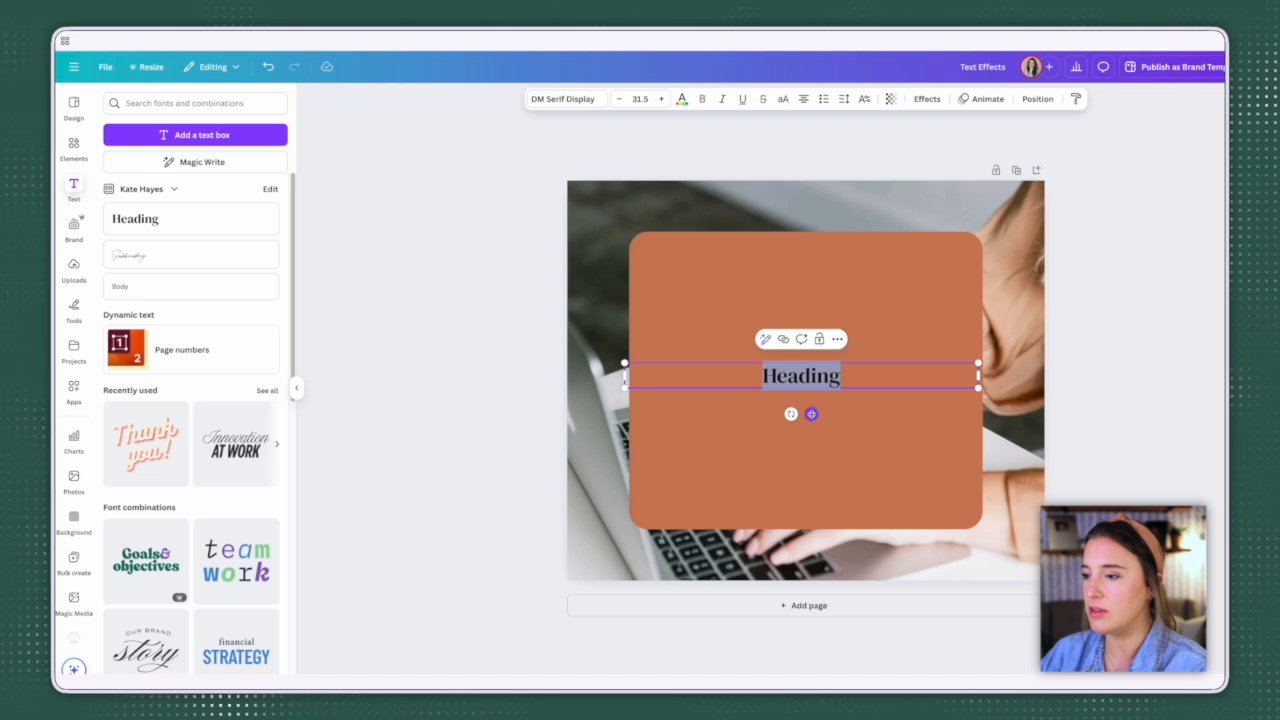
Step: Make the orange rounded shape semi-transparent, trying a transparency of 53 and settling on a slightly more opaque value
click(855, 423)
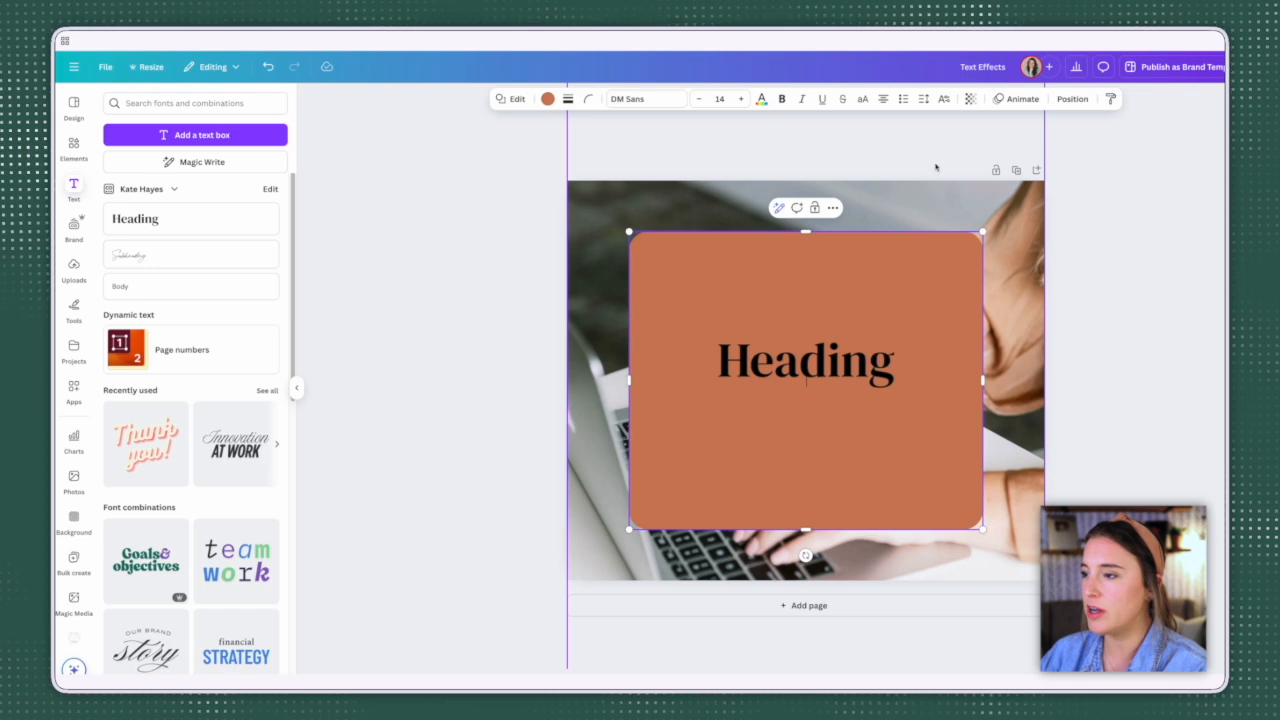
click(970, 98)
drag(995, 145, 958, 148)
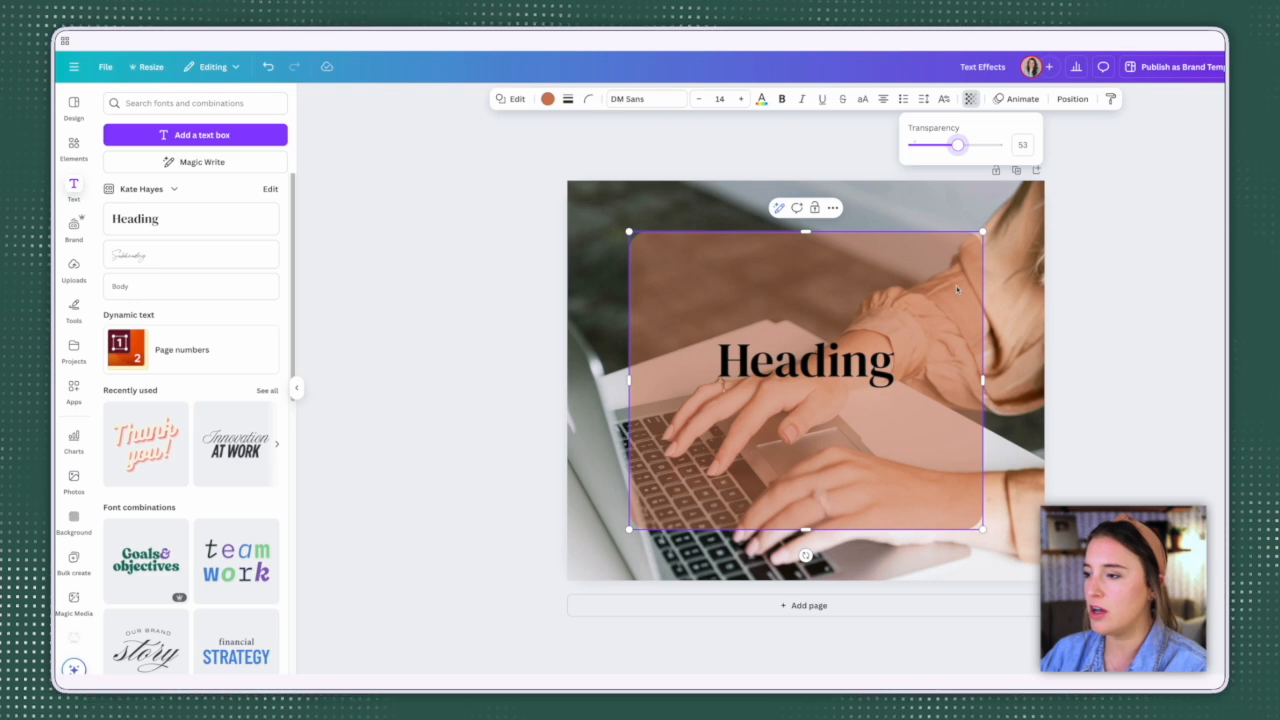
drag(958, 146, 972, 148)
click(1117, 360)
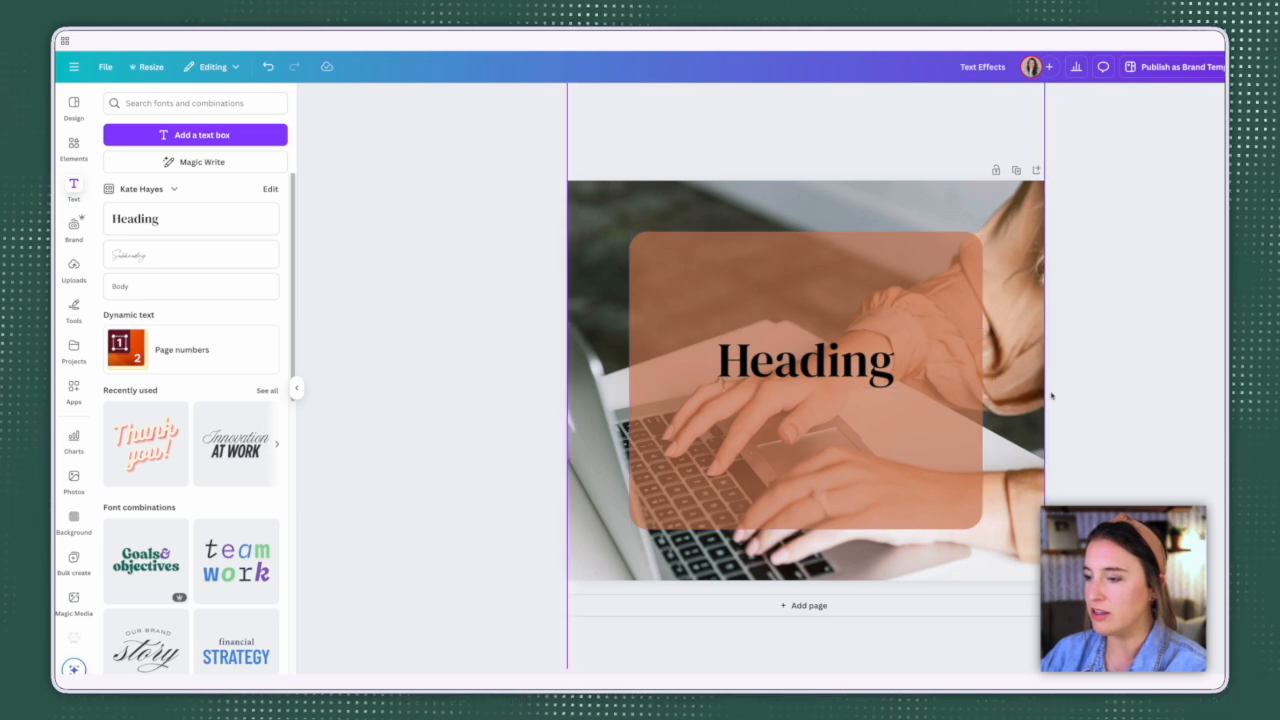
Step: Move the laptop photo aside to expose the page and set the page background to the brand palette's sage green
drag(688, 289, 883, 279)
click(645, 252)
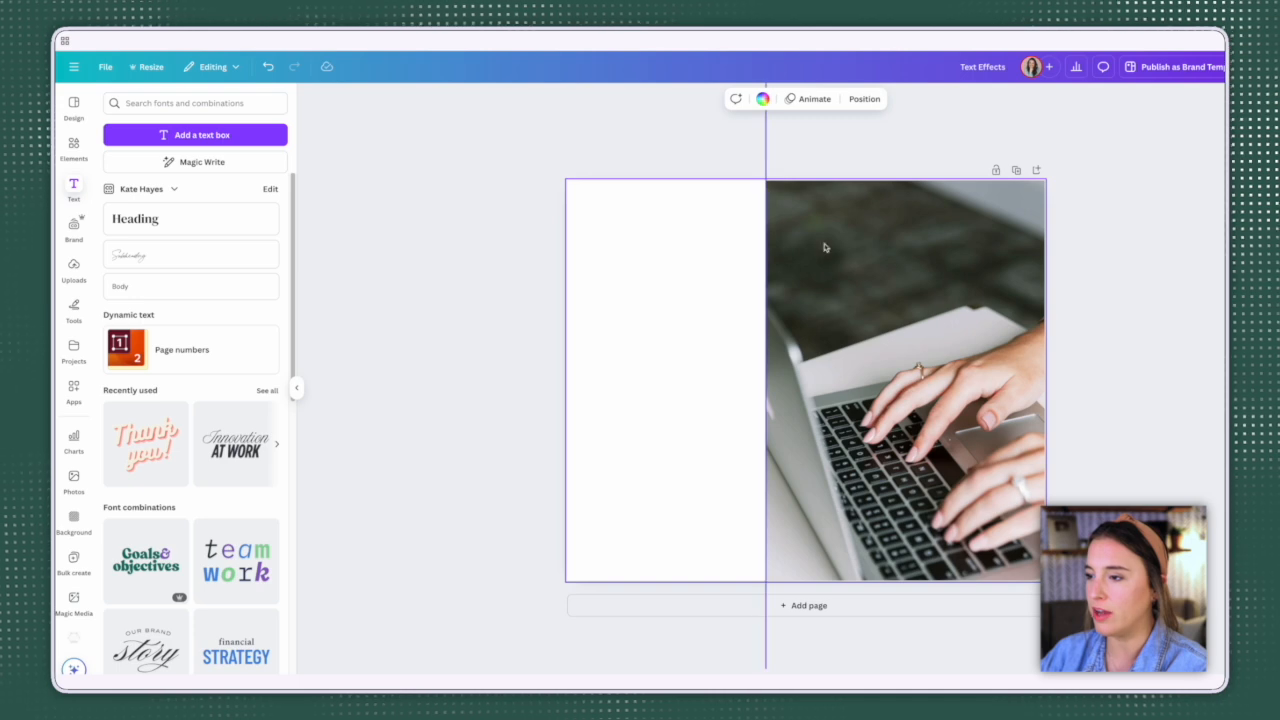
click(762, 99)
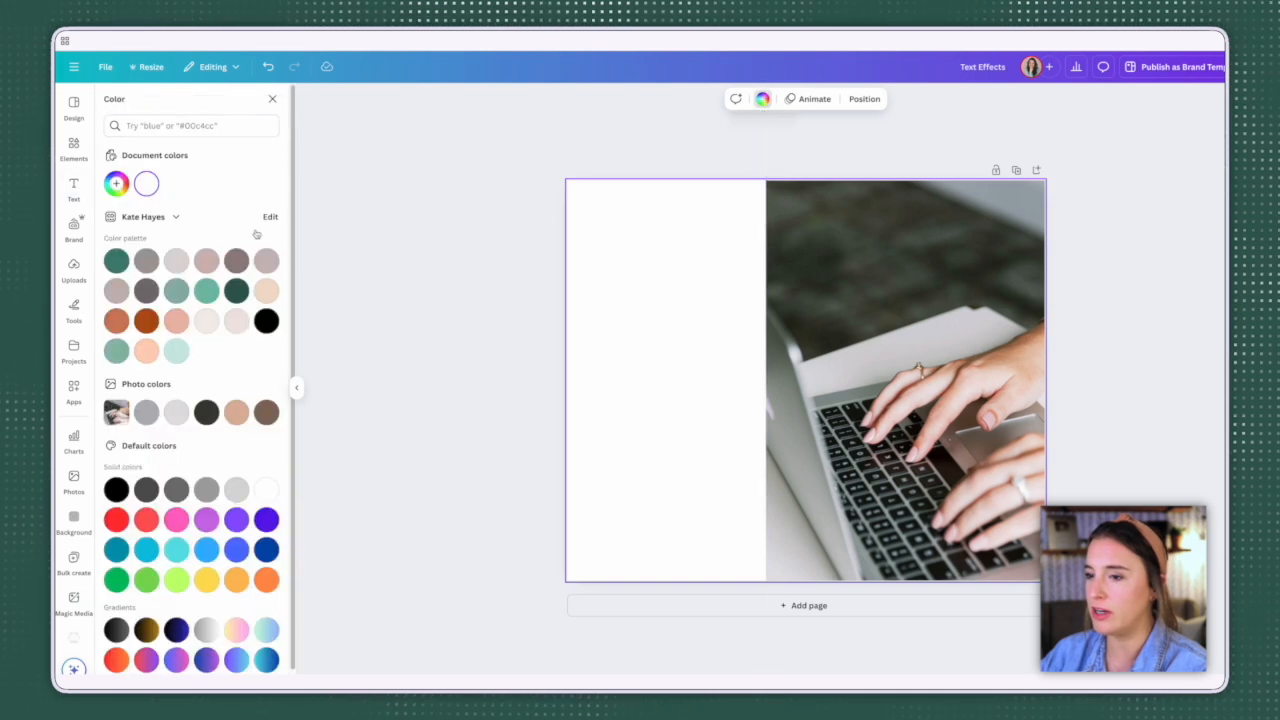
click(116, 351)
Step: Move the laptop photo back over the whole page and set its transparency to 13
click(891, 357)
drag(891, 357, 696, 351)
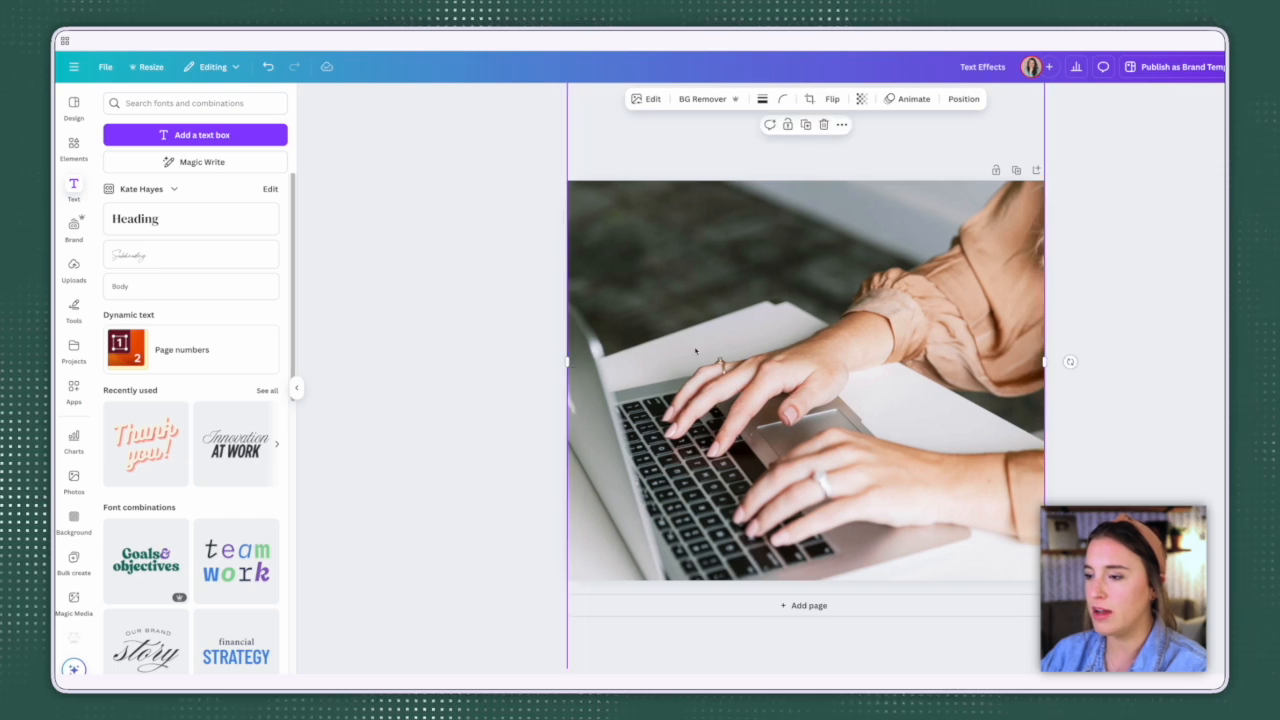
click(861, 99)
drag(889, 146, 816, 151)
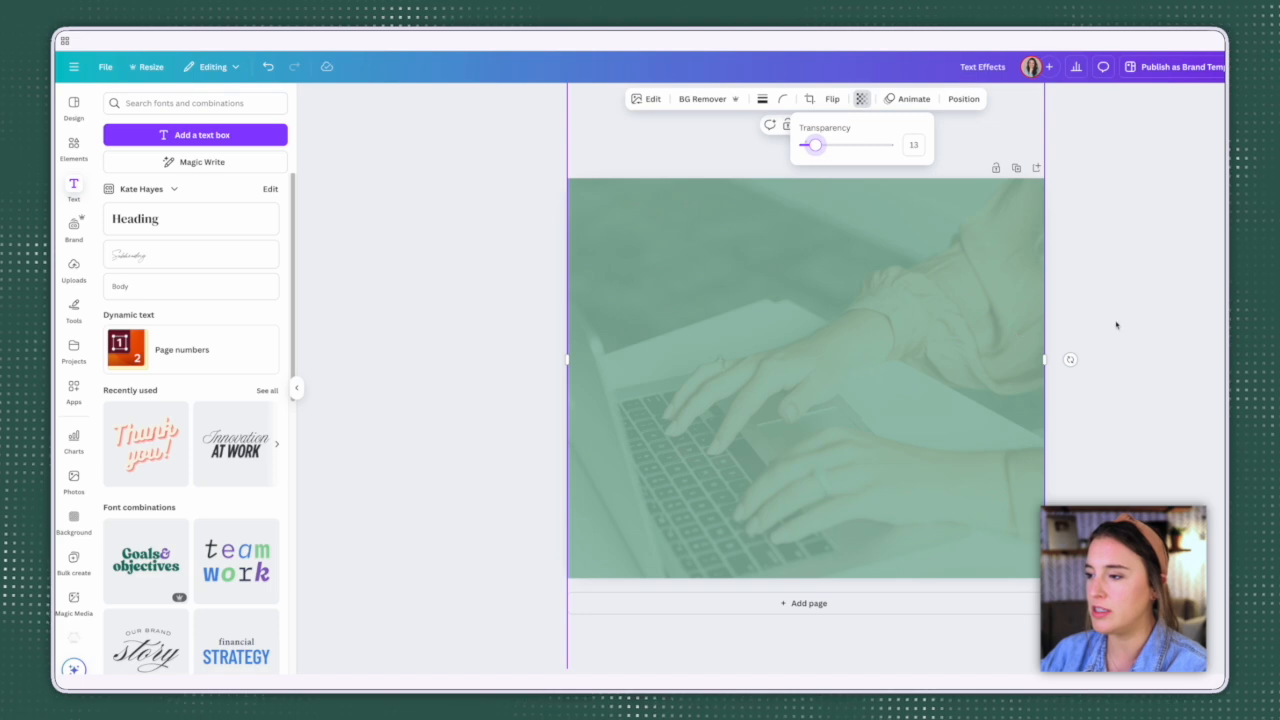
click(1156, 312)
click(1156, 312)
Step: Add a brand-style heading in the middle of the green-tinted photo and enlarge it
click(175, 219)
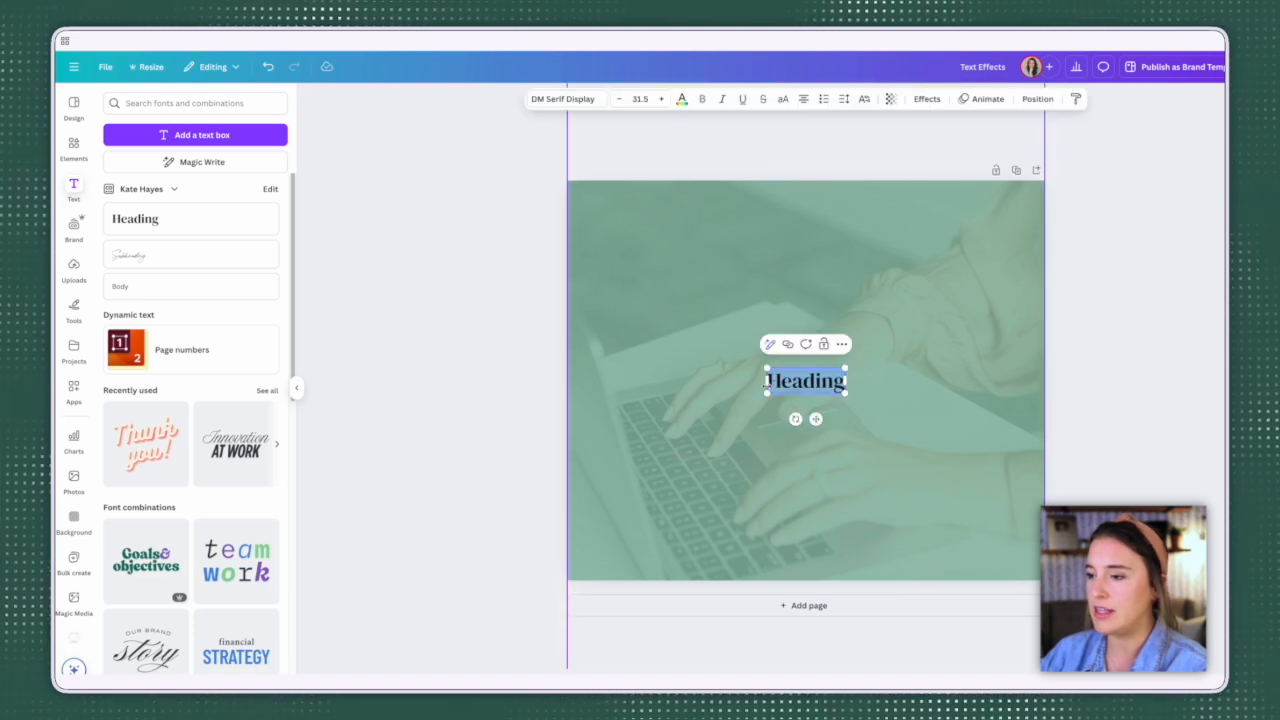
click(1128, 403)
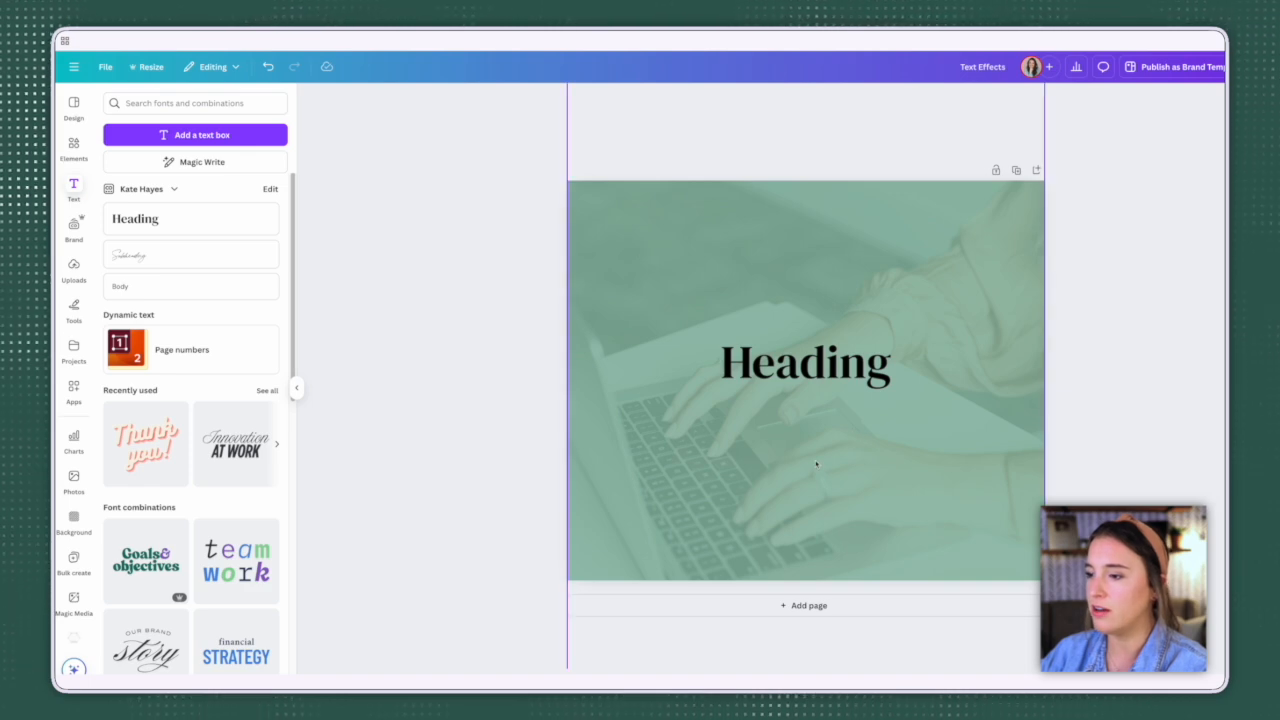
Step: Clear the green page background and put the laptop photo back over the page at a transparency of 100
drag(657, 341, 717, 336)
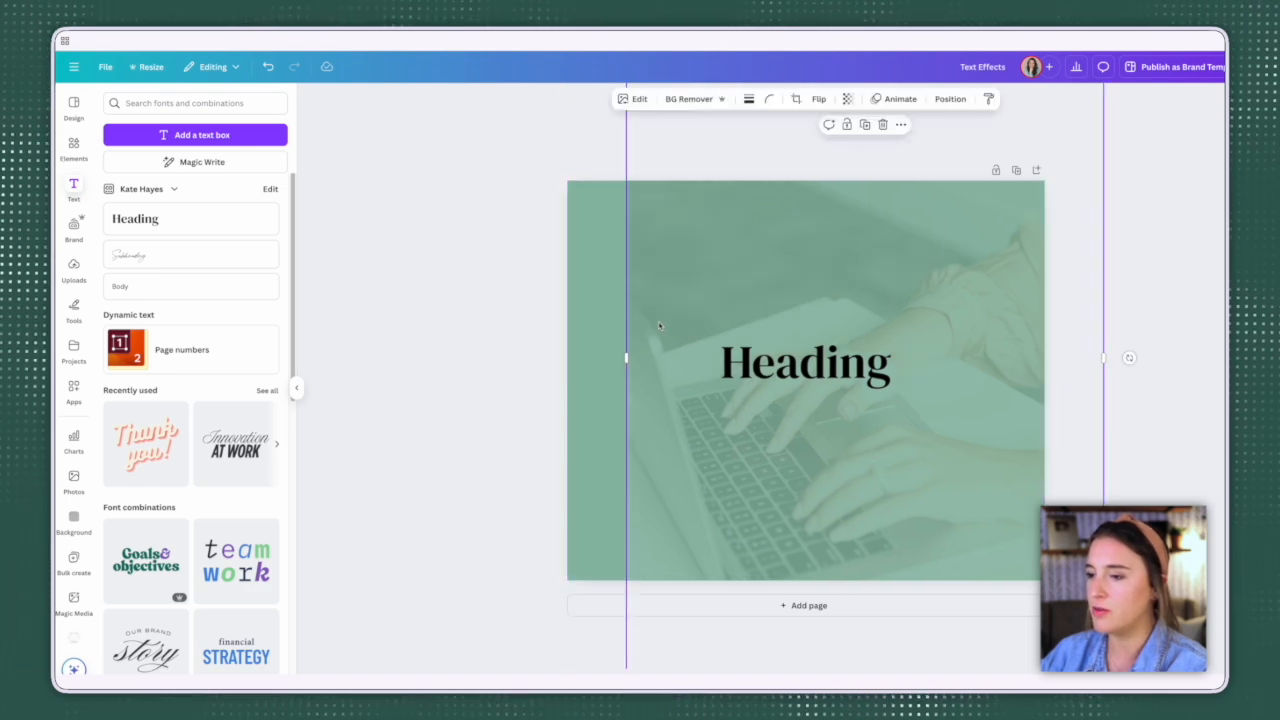
click(596, 321)
key(Delete)
drag(765, 243, 713, 244)
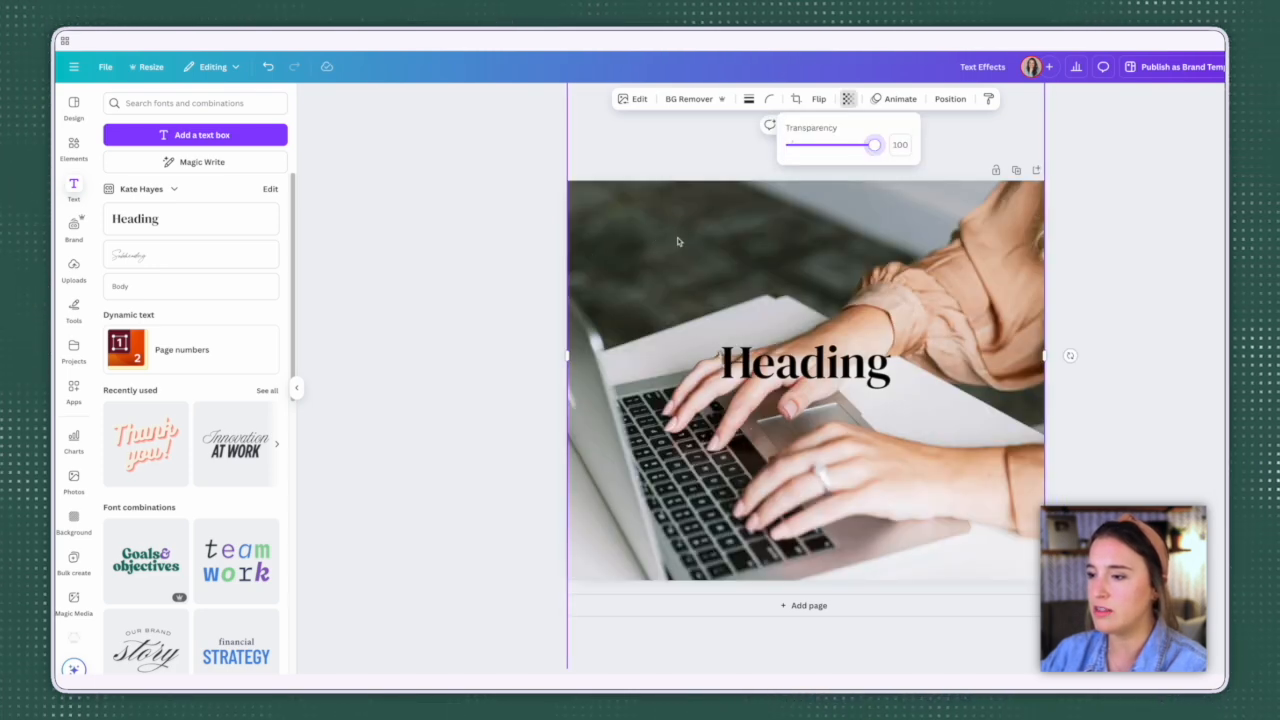
Step: Add a square shape and stretch it across the whole page, over the laptop photo
click(73, 148)
click(118, 265)
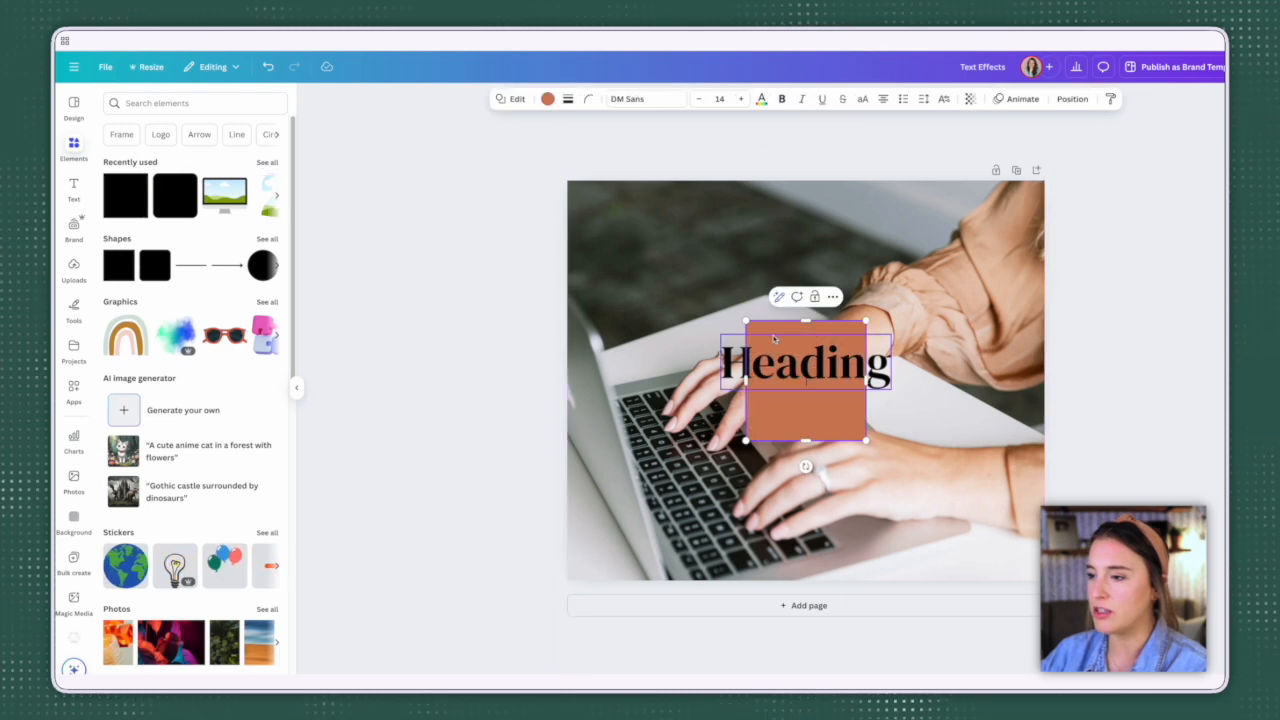
drag(775, 340, 597, 200)
drag(686, 300, 1046, 590)
Step: Recolour the page-covering square to the brand's sage green and lower its transparency value to about half
click(548, 99)
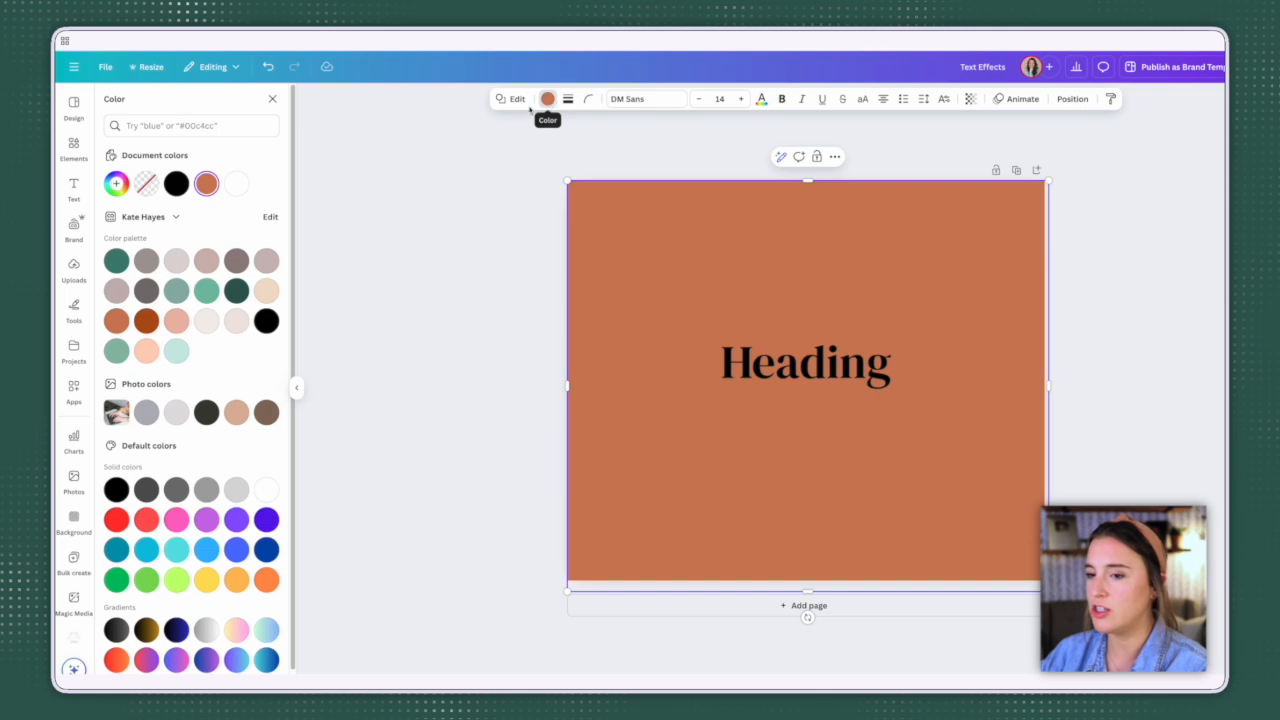
click(116, 350)
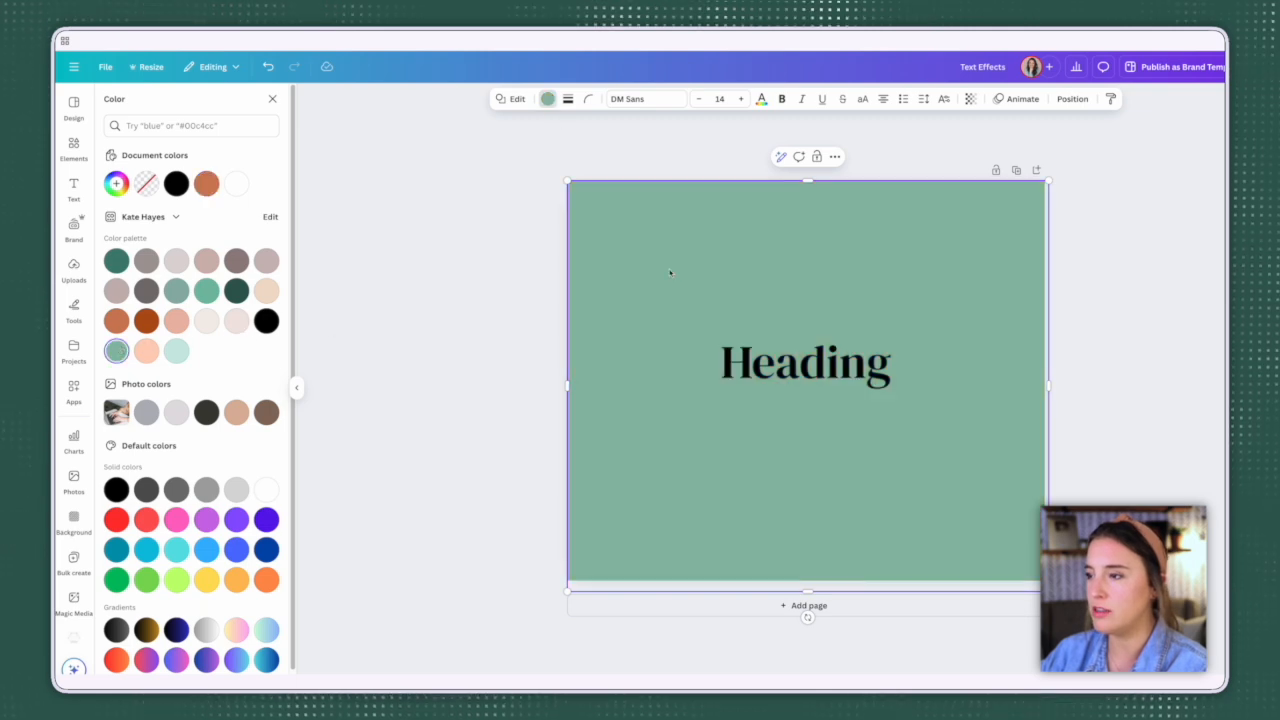
click(969, 99)
drag(997, 147, 957, 152)
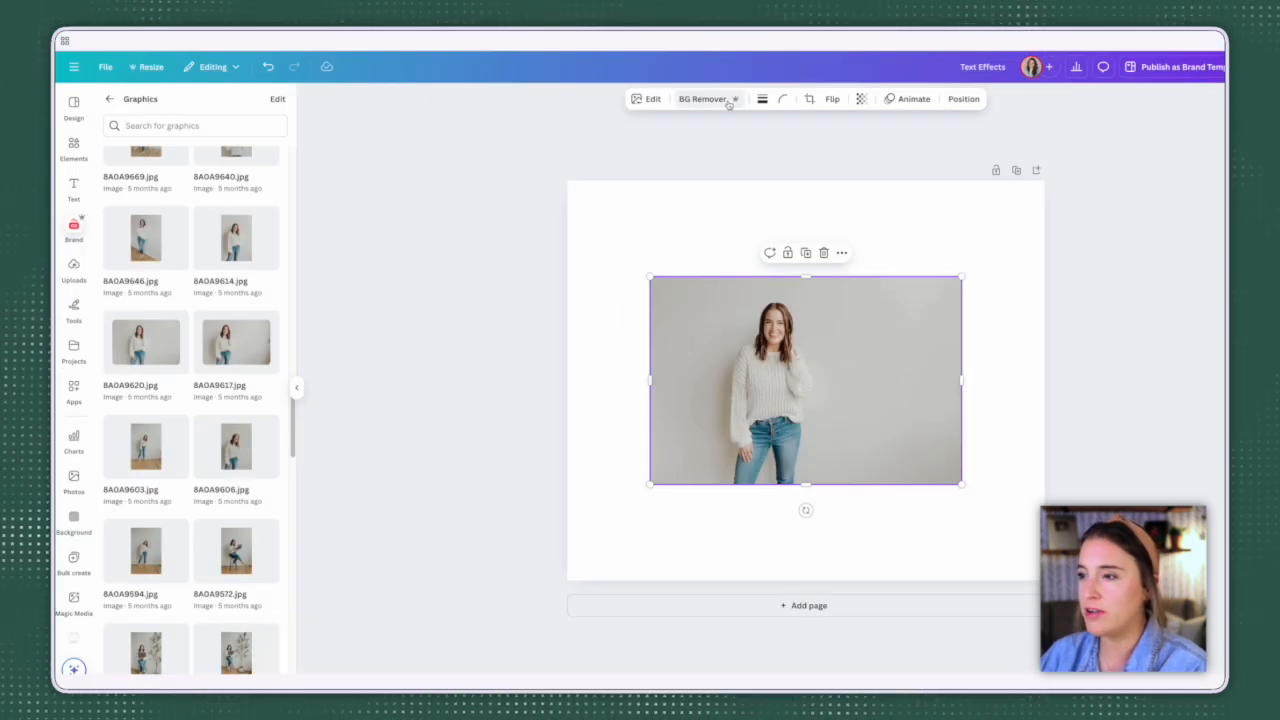
Step: Remove the background from the photo of the woman in the sweater, undoing and reapplying the removal to compare
click(729, 104)
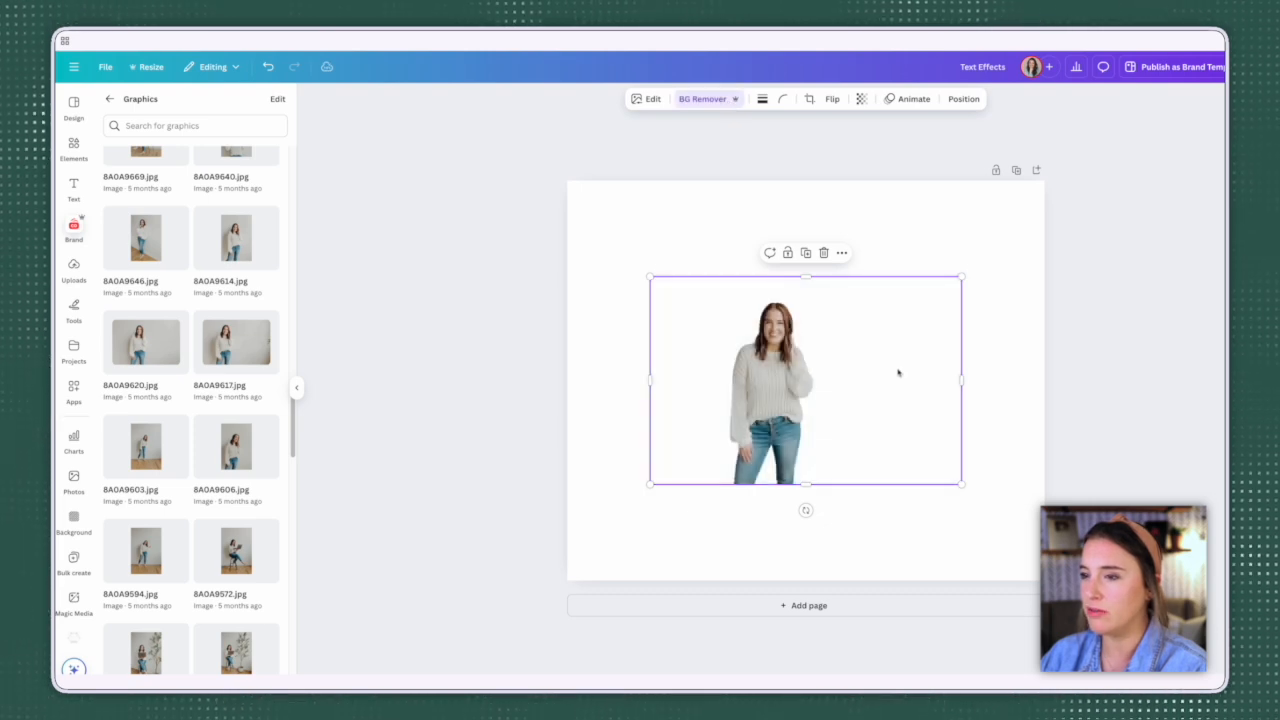
click(270, 68)
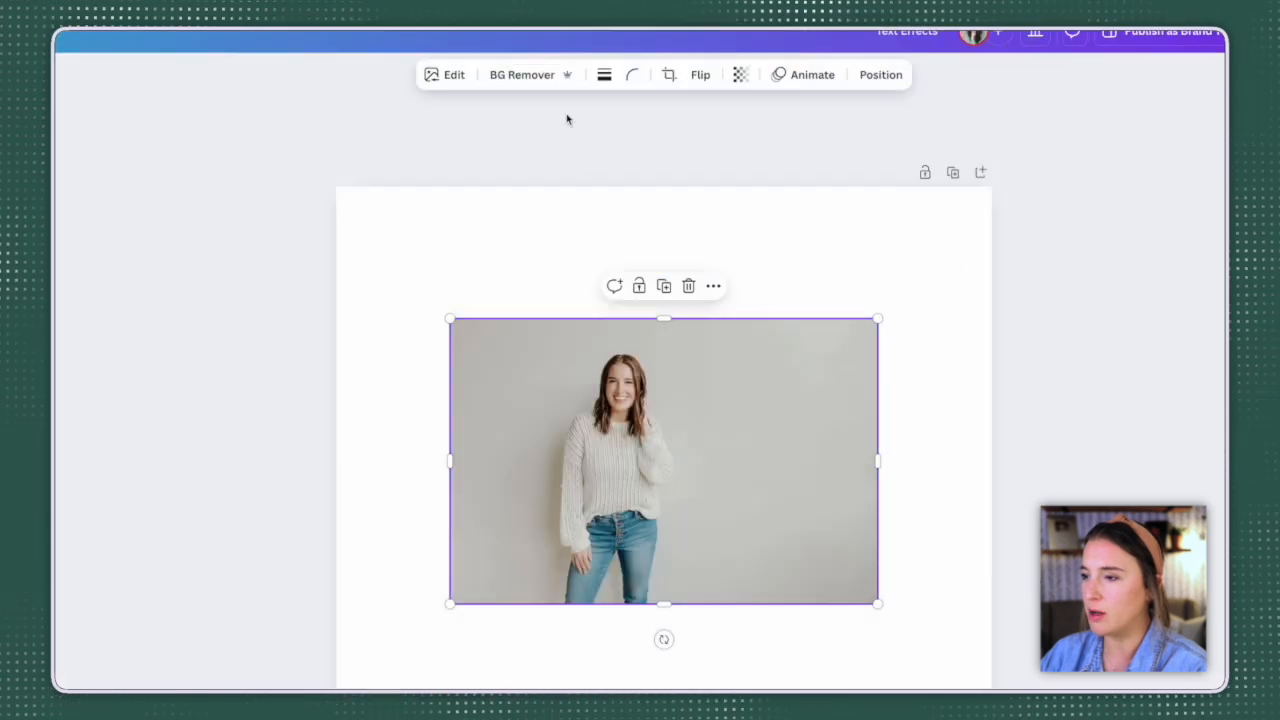
click(718, 101)
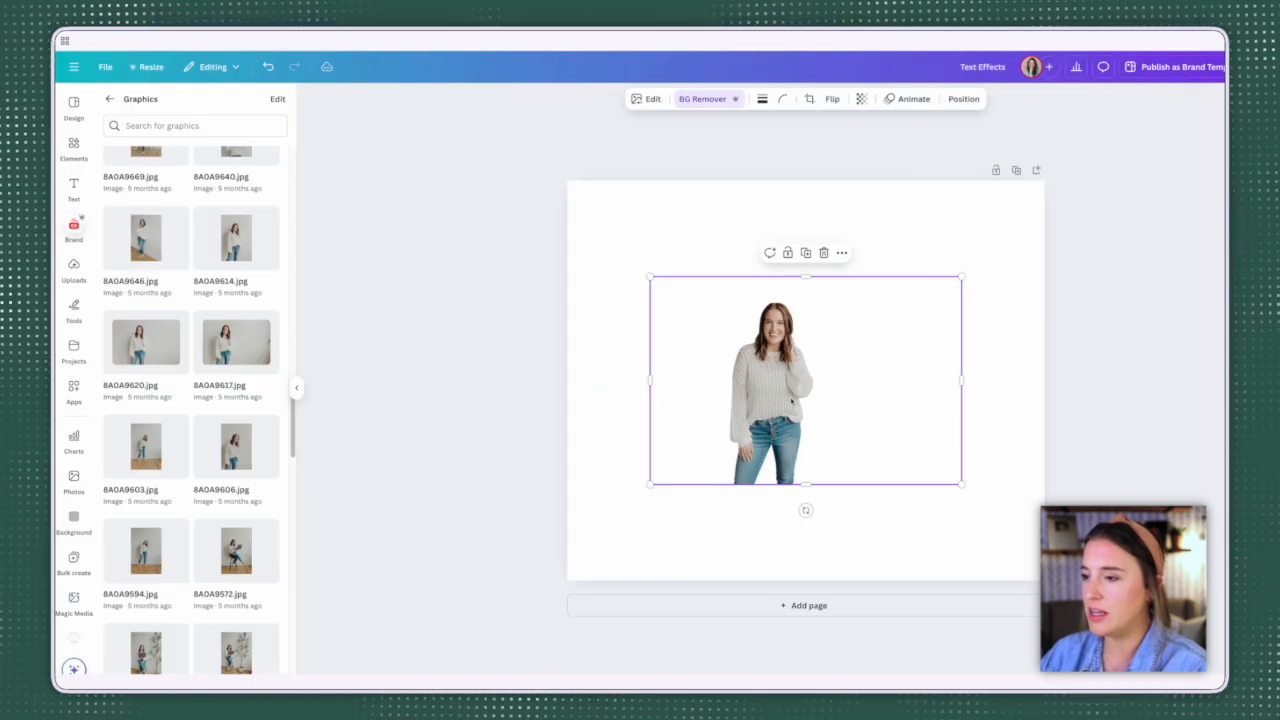
Step: Enlarge the cut-out of the woman to nearly the page's height and position it along the page's left and bottom edges
drag(791, 401, 833, 392)
drag(693, 290, 631, 249)
drag(787, 342, 733, 399)
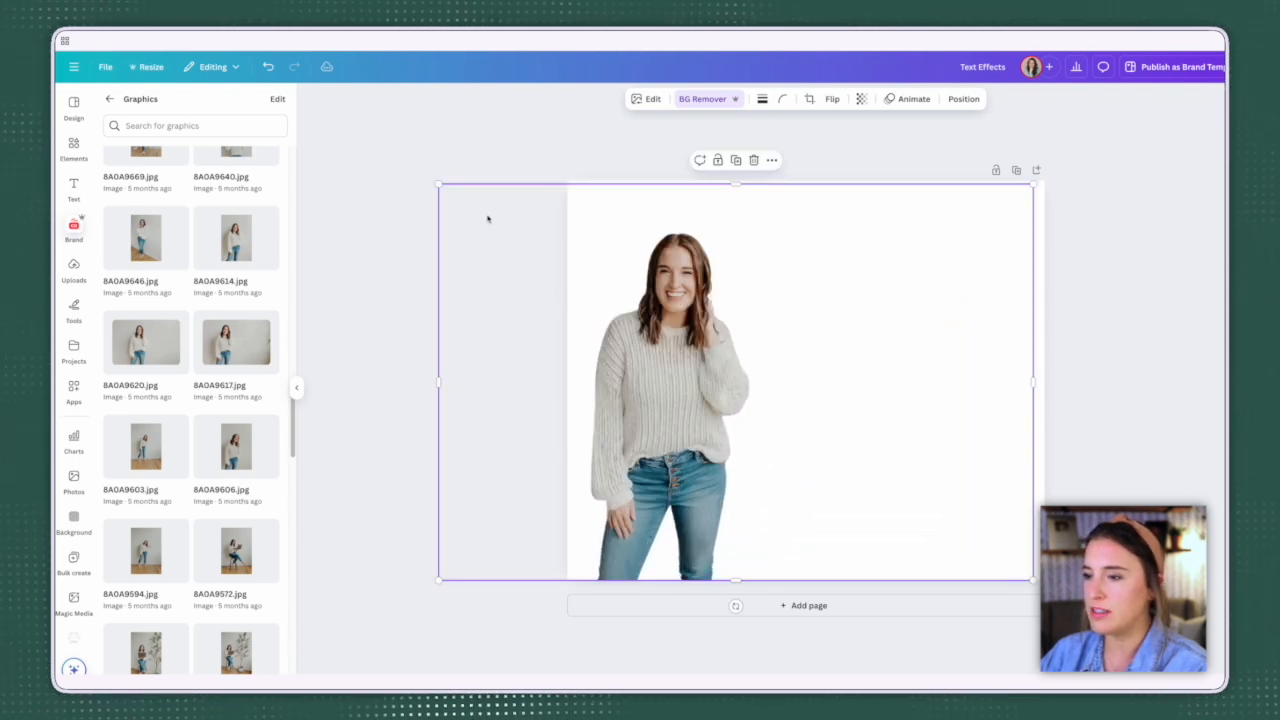
drag(438, 185, 400, 171)
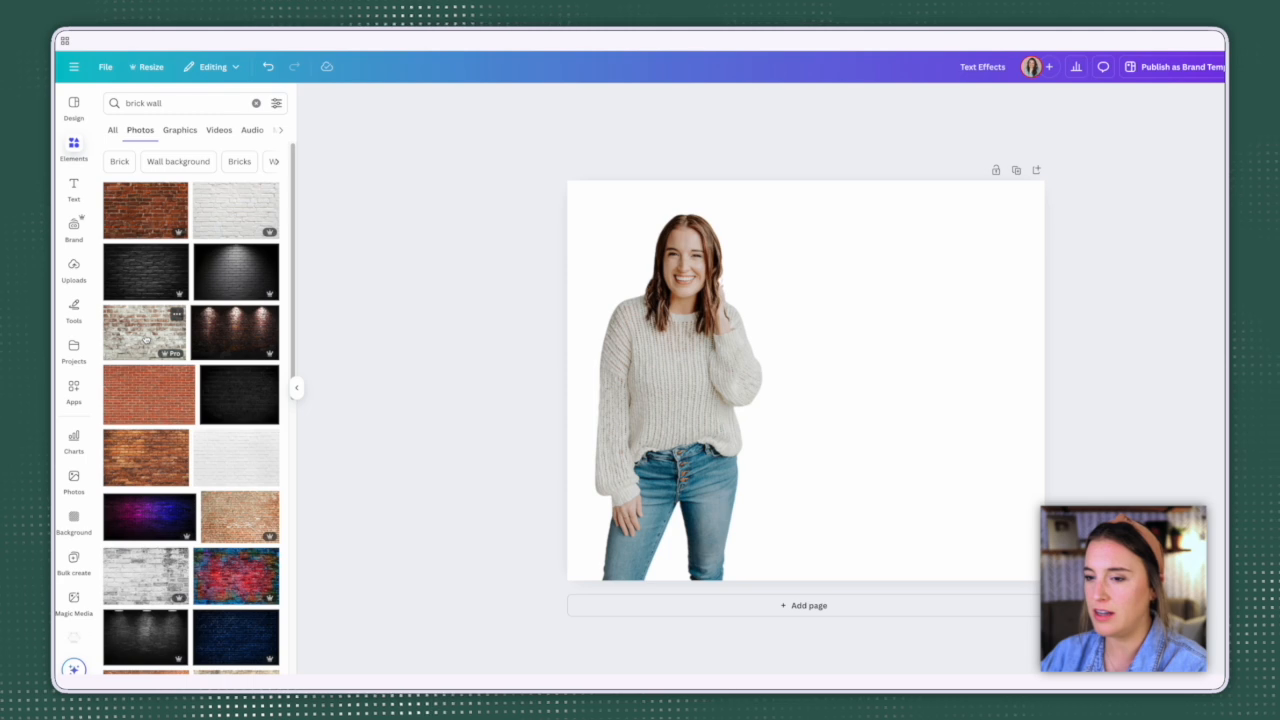
Step: Add the weathered red-and-white photo from the brick wall search results and enlarge it to cover the whole page
drag(146, 340, 661, 236)
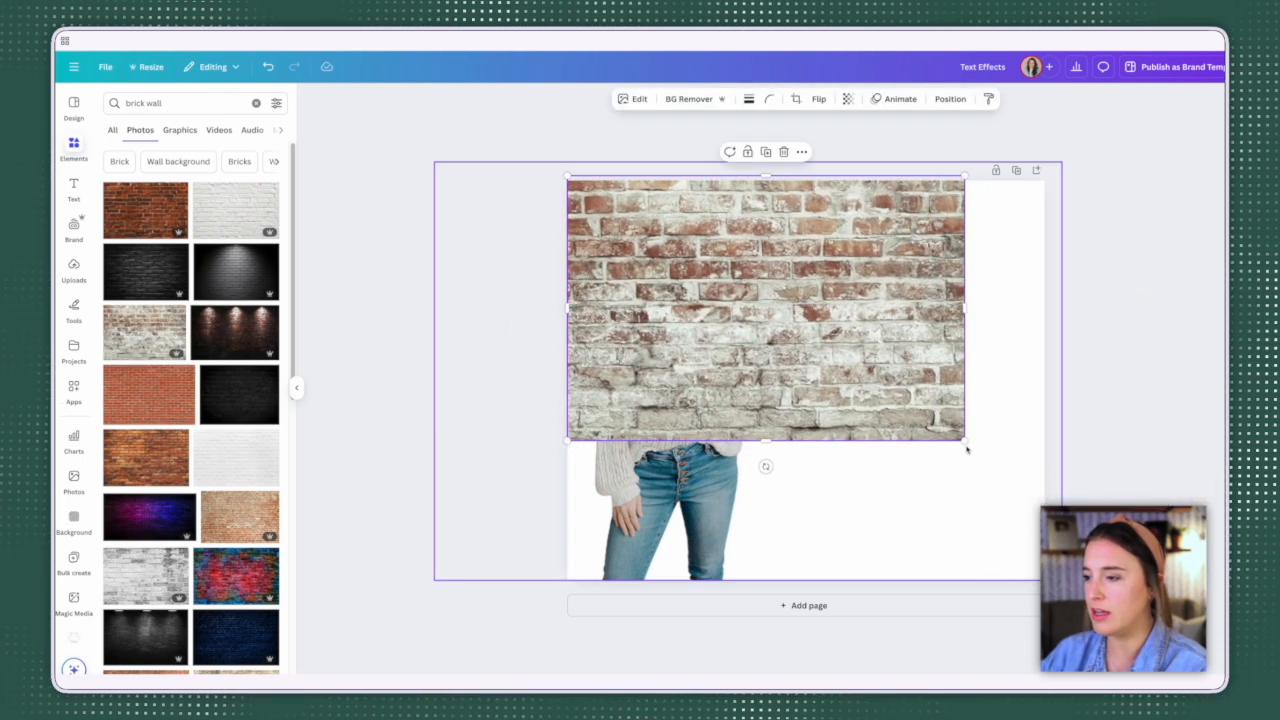
drag(965, 440, 1174, 580)
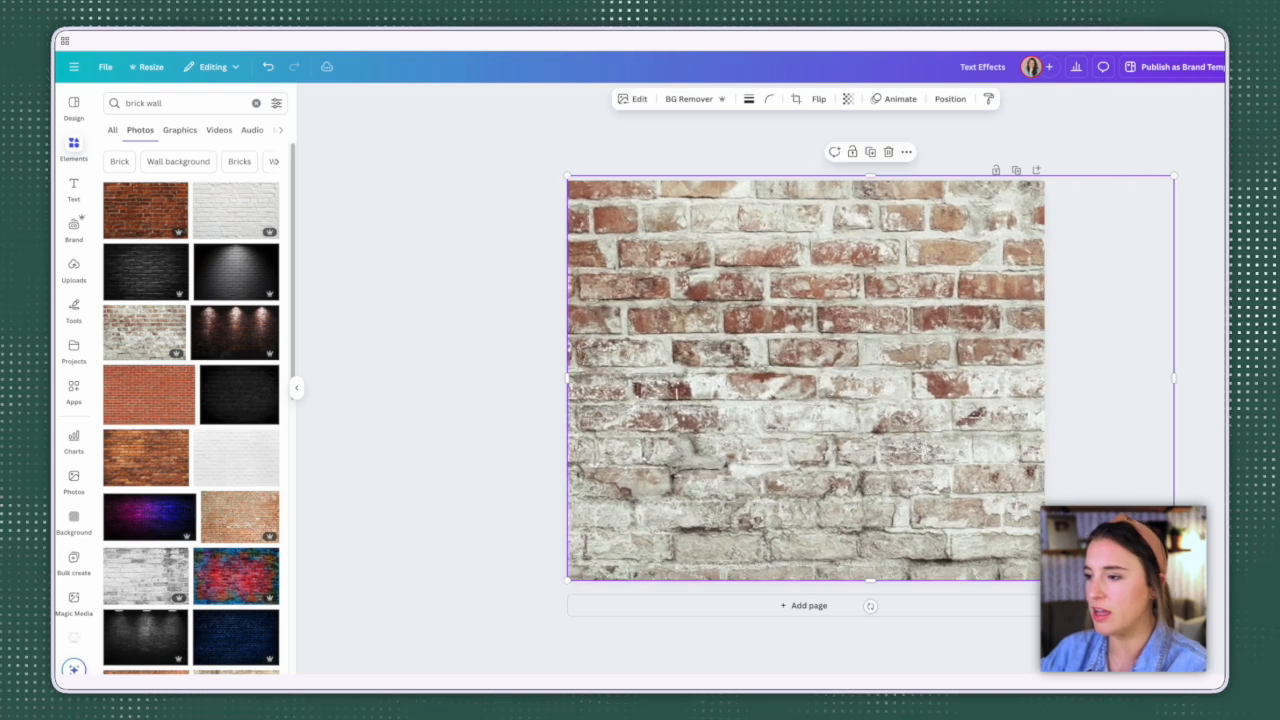
mouse_move(829, 313)
mouse_down()
mouse_move(939, 315)
mouse_move(828, 312)
mouse_up()
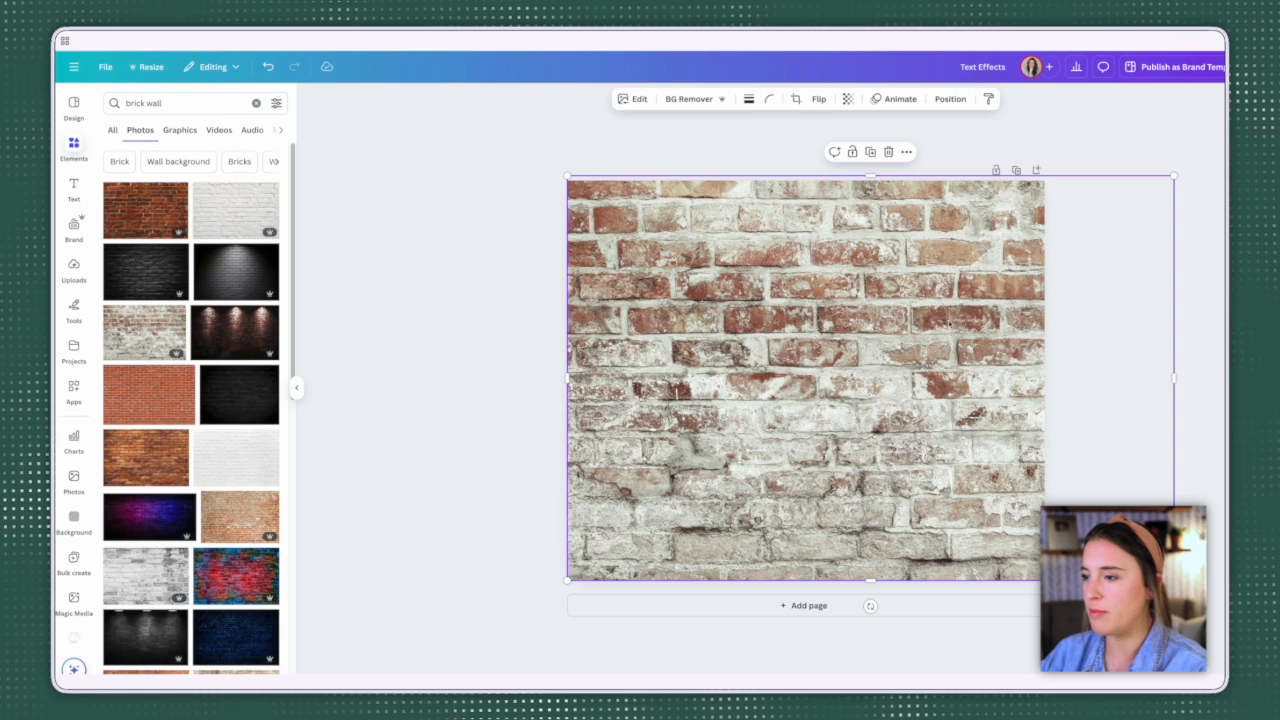
Step: Send the brick wall photo to the back so the cut-out of the woman stands in front of it
right_click(964, 318)
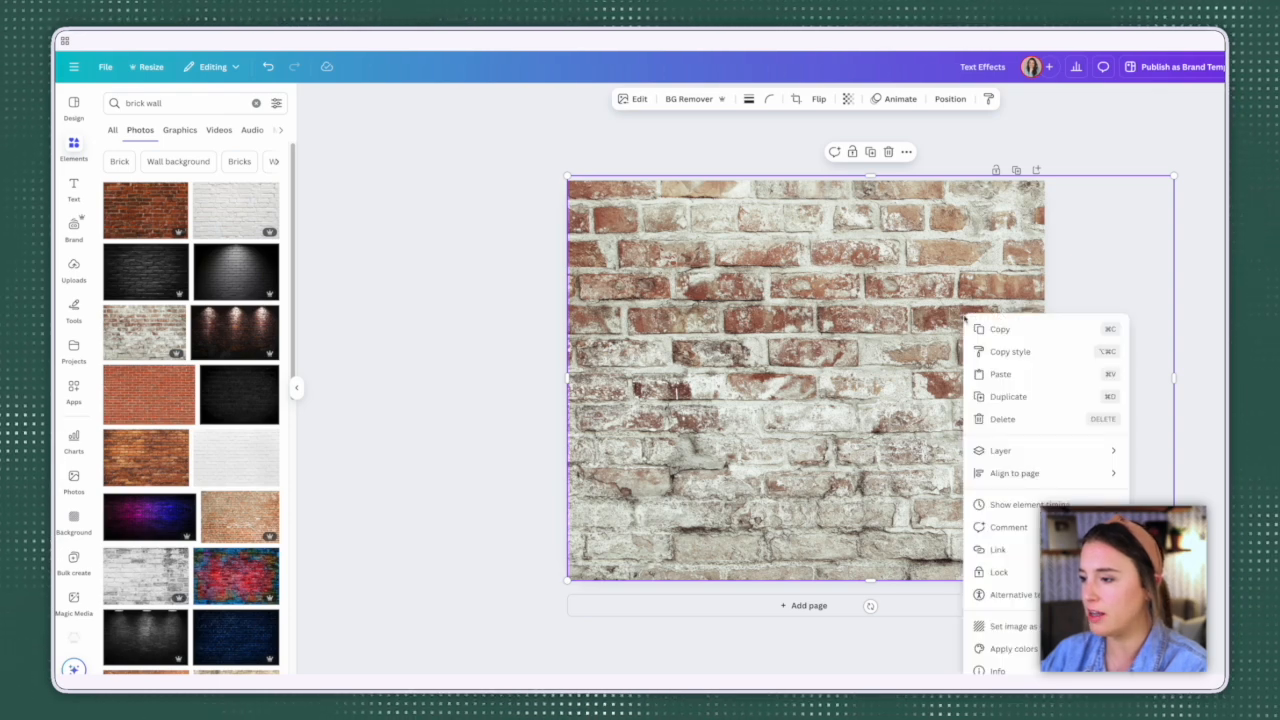
mouse_move(1090, 451)
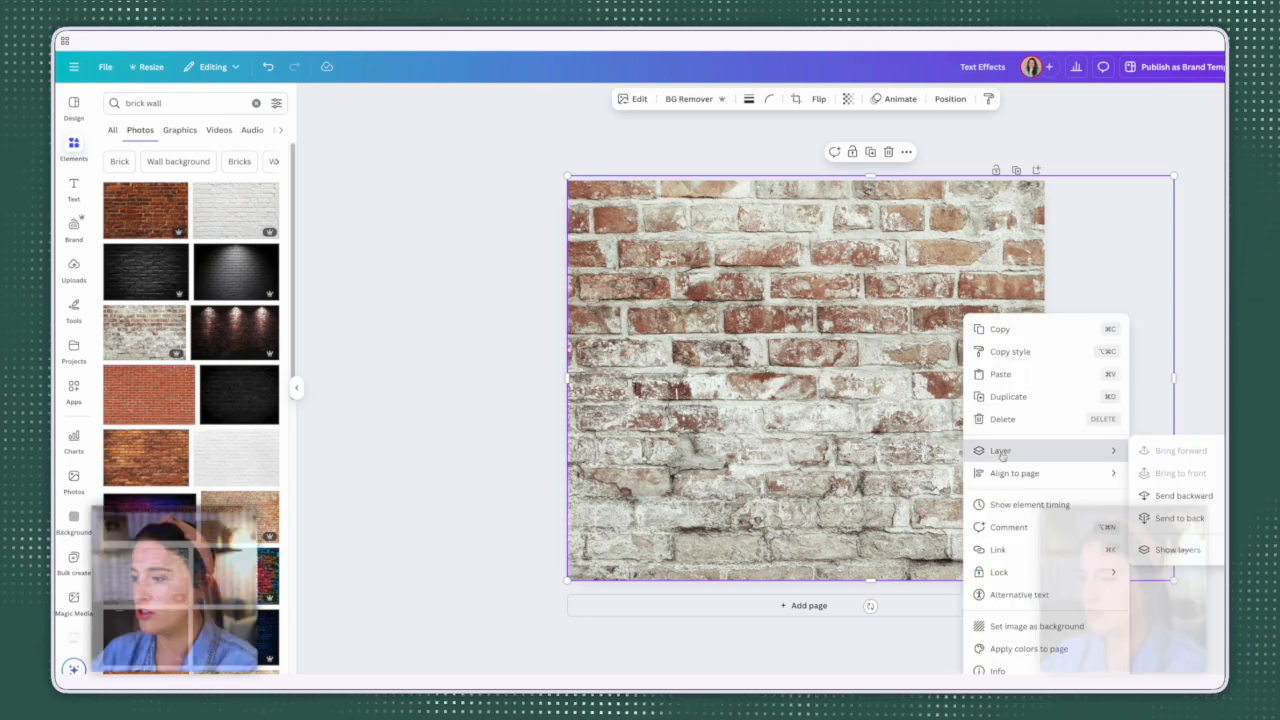
click(1200, 526)
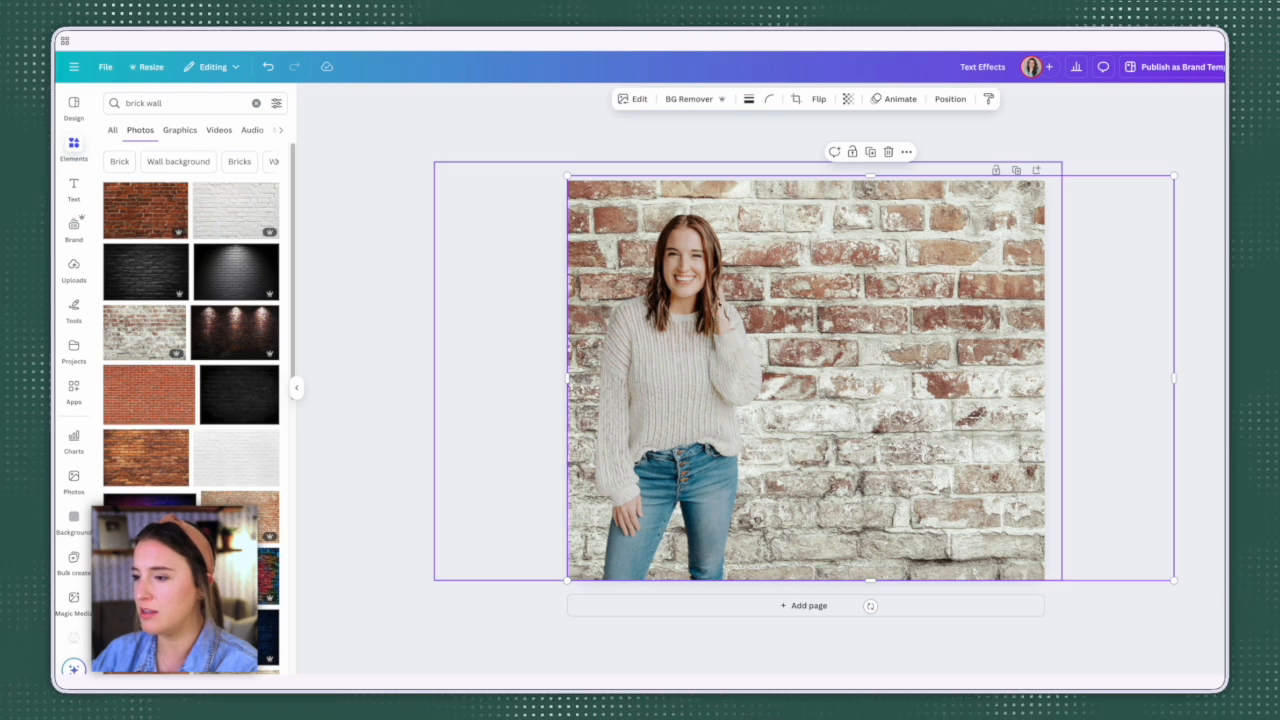
click(1125, 625)
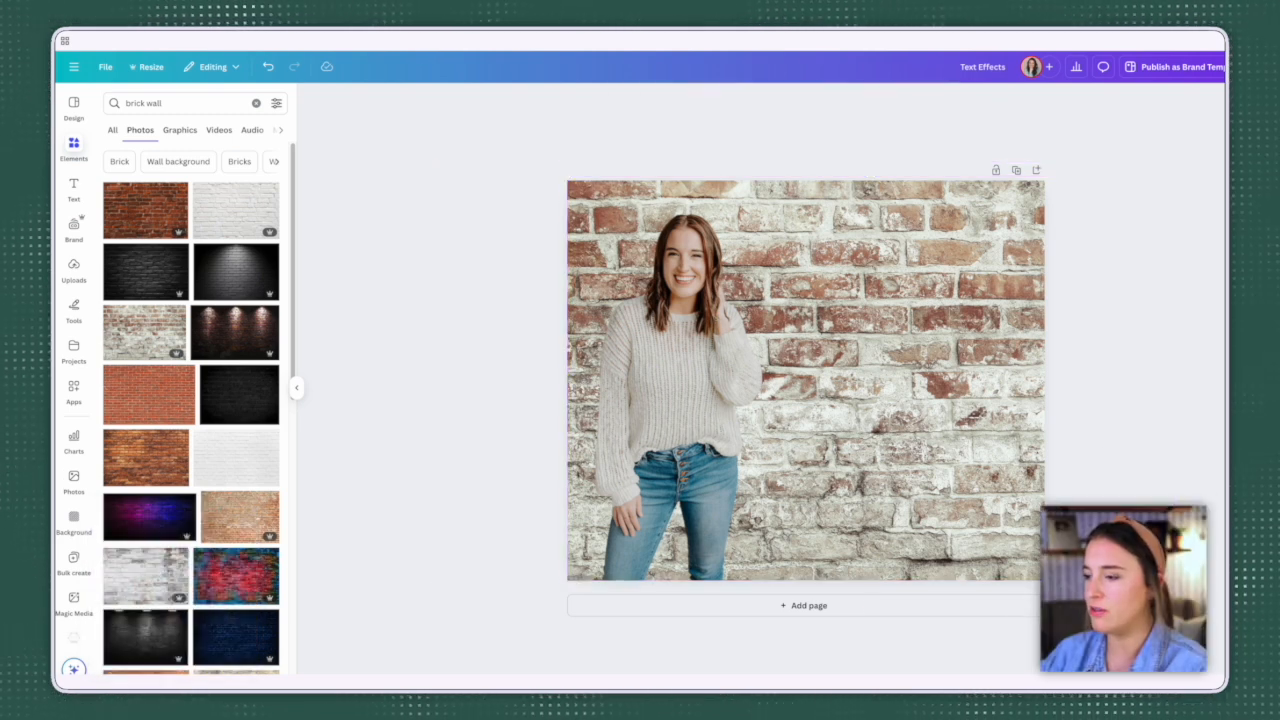
scroll(924, 452, down, 3)
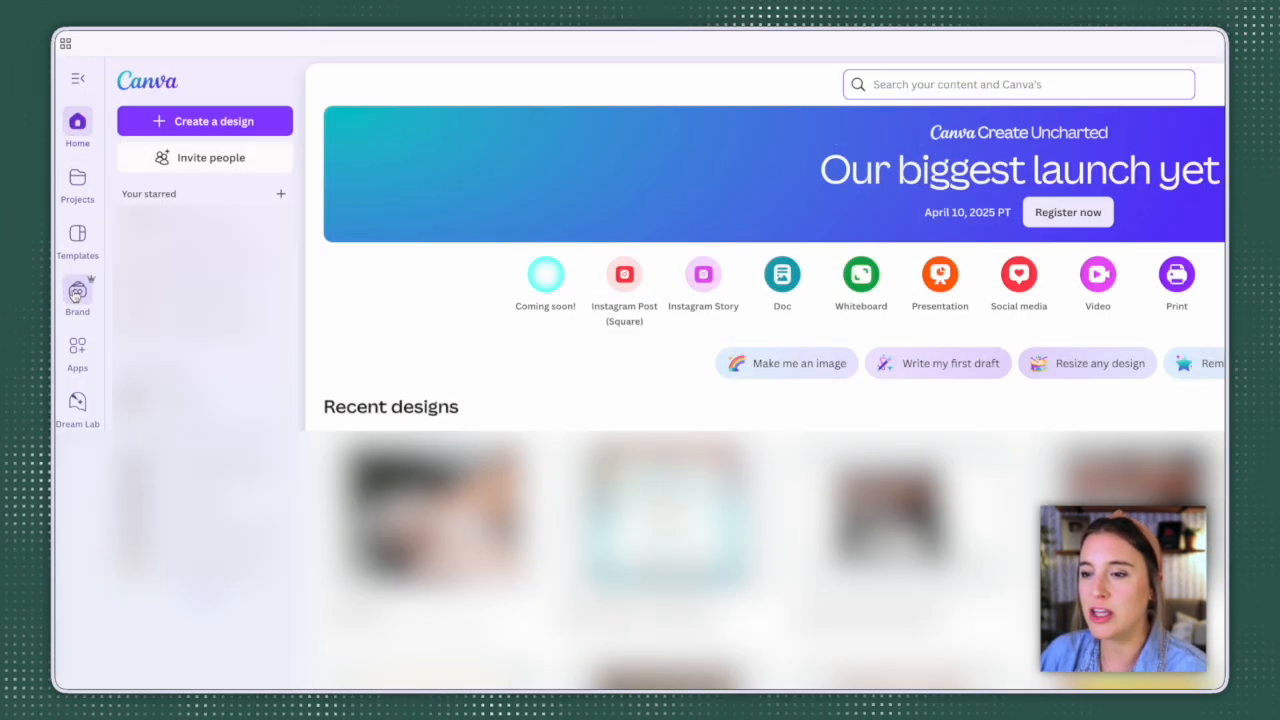
Step: Open the brand kit with the Marketing Blueprint logo and review its logos, colors, fonts, brand voice, photos, graphics and icons
click(80, 296)
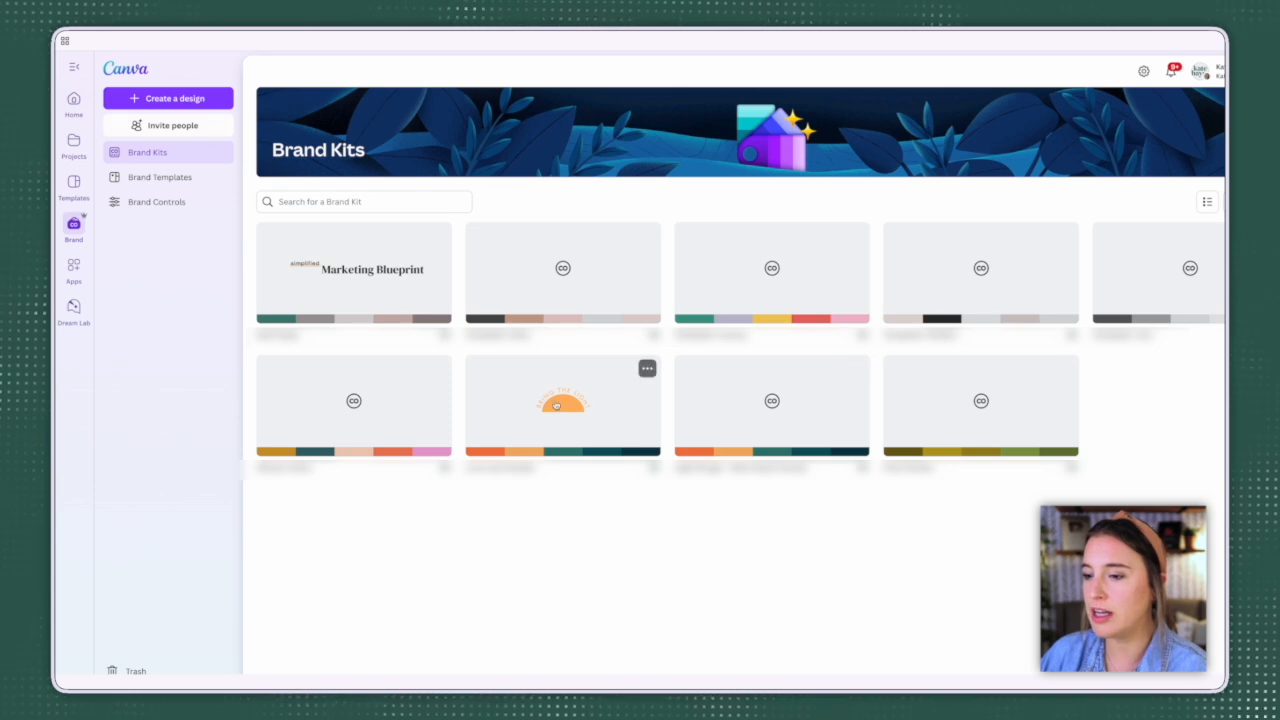
click(355, 272)
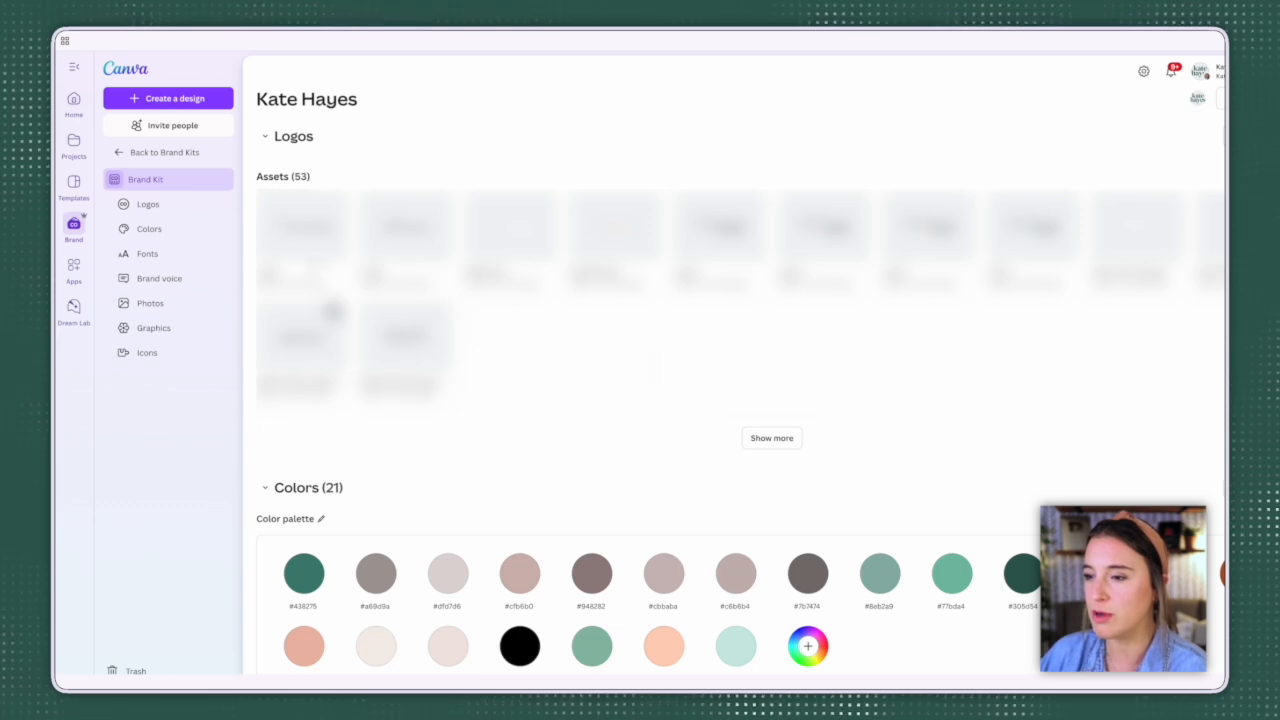
scroll(337, 394, down, 2)
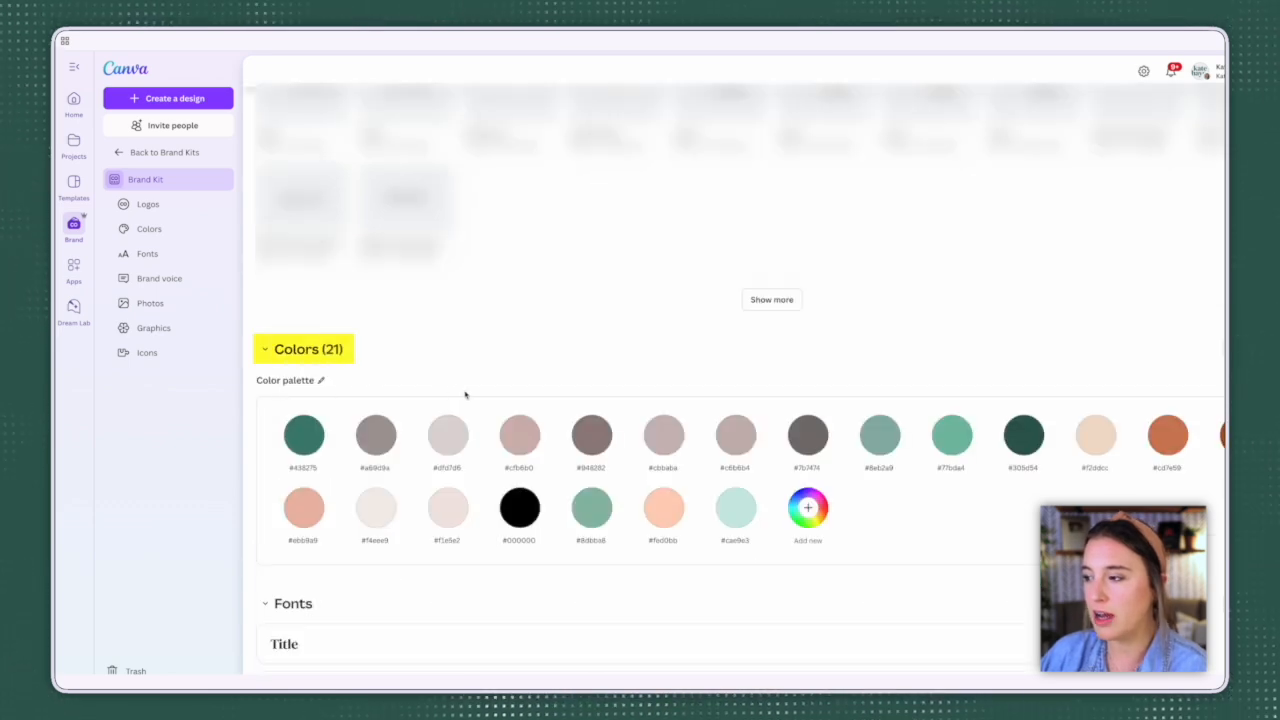
scroll(466, 394, down, 3)
scroll(428, 365, down, 5)
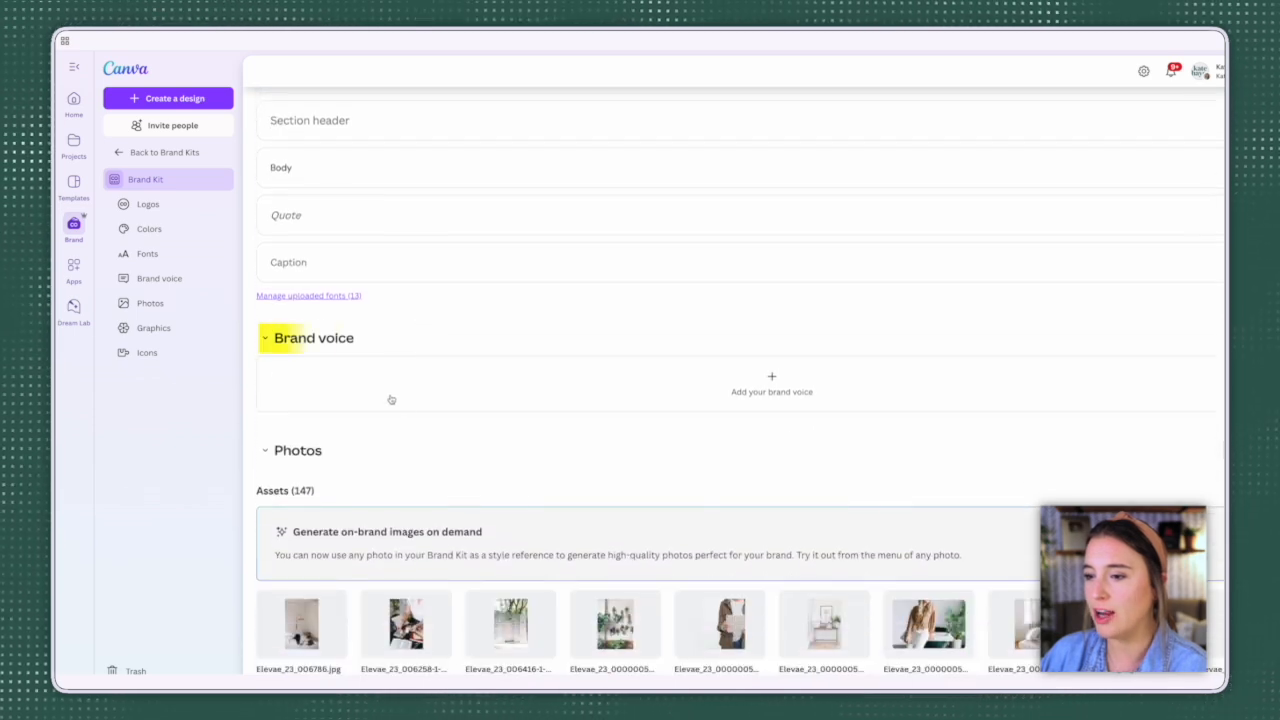
scroll(503, 398, down, 2)
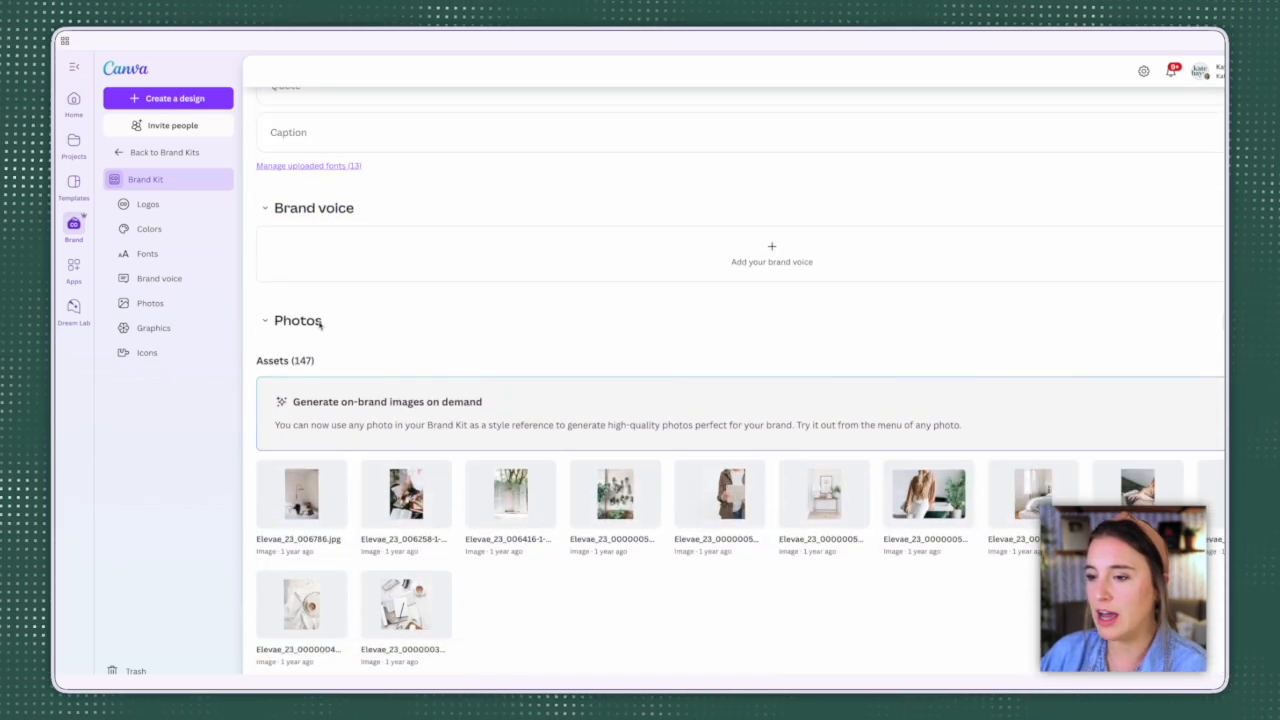
scroll(318, 340, down, 1)
scroll(557, 437, down, 5)
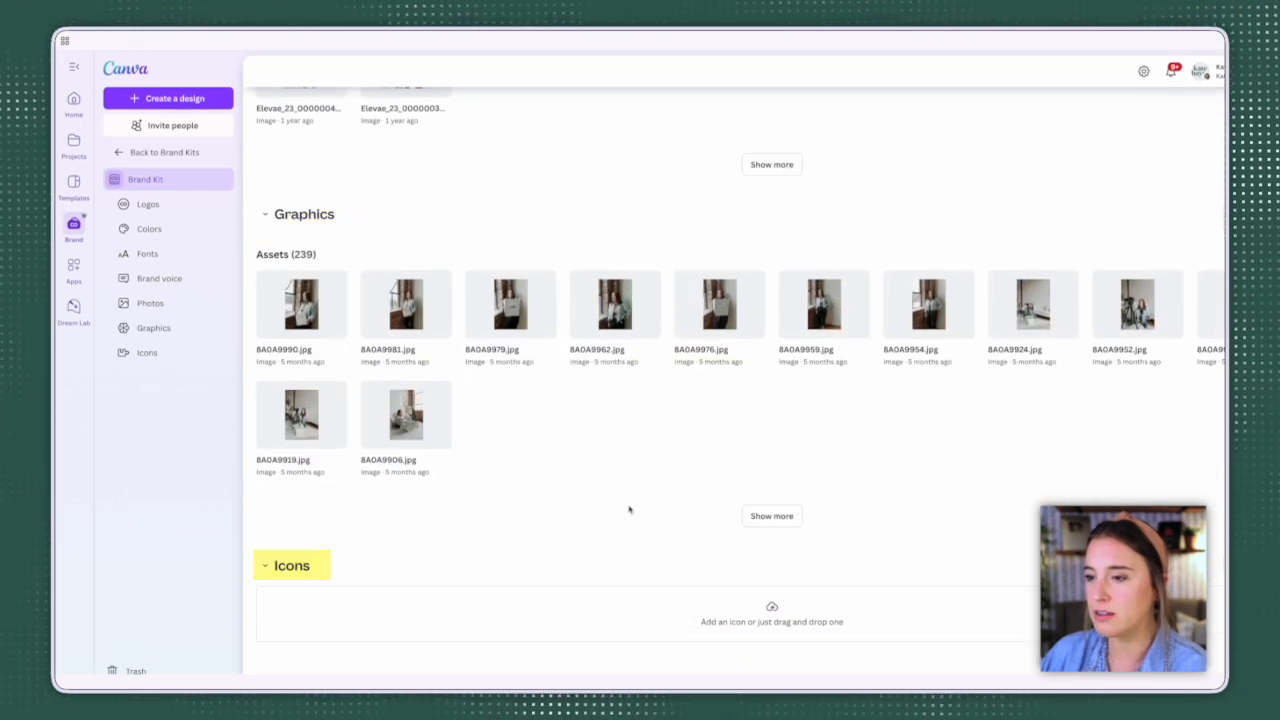
scroll(628, 511, up, 8)
scroll(630, 510, up, 10)
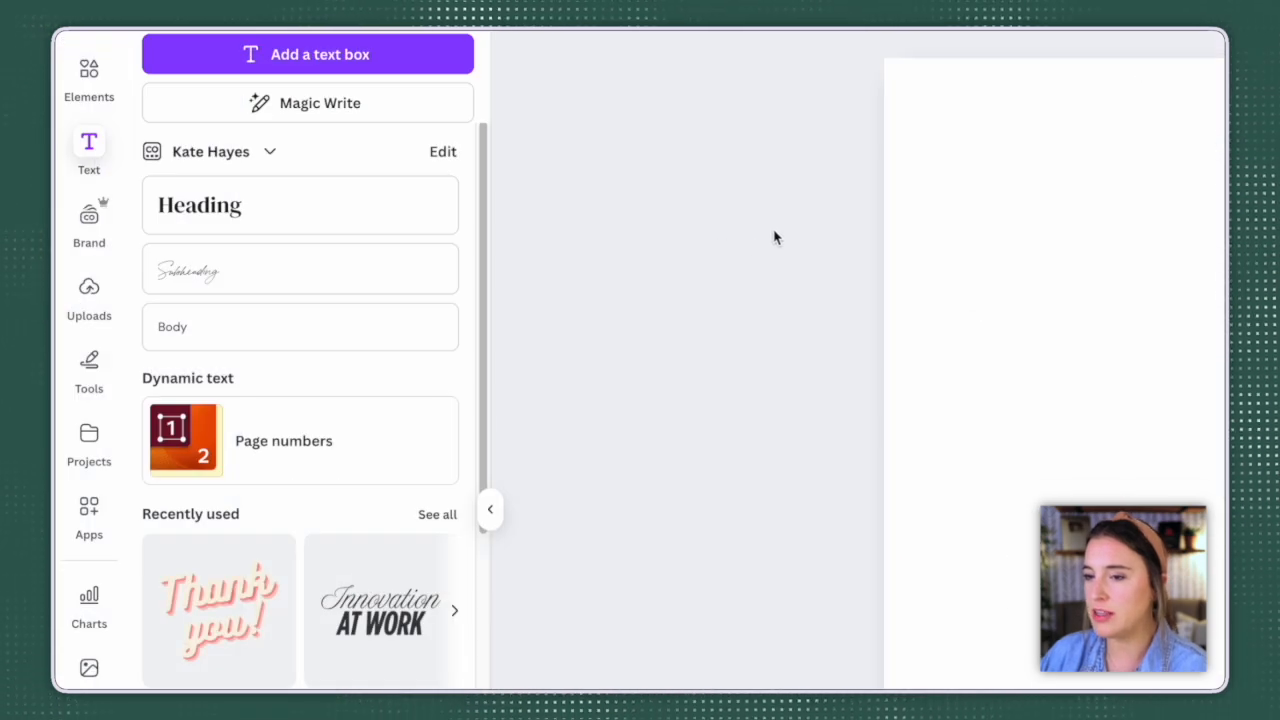
Step: Add the photo 8A0A9976.jpg from the brand kit's graphics to the blank page
click(90, 236)
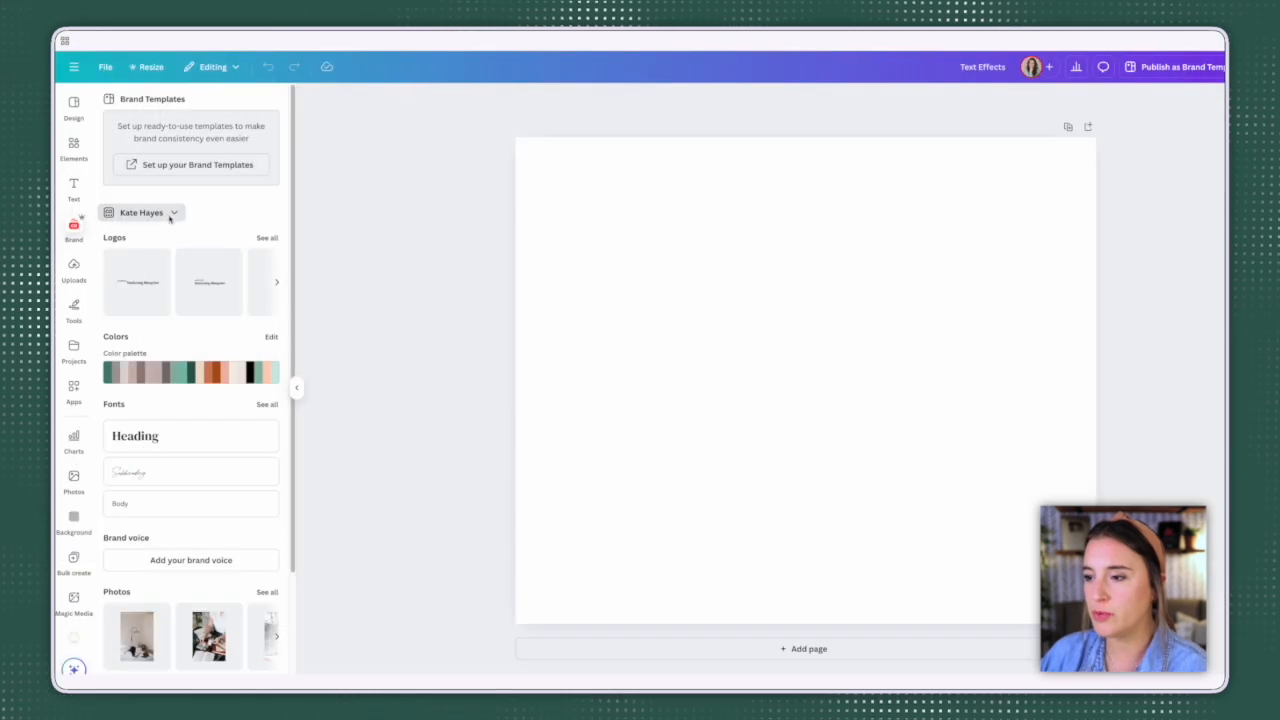
click(170, 215)
click(895, 191)
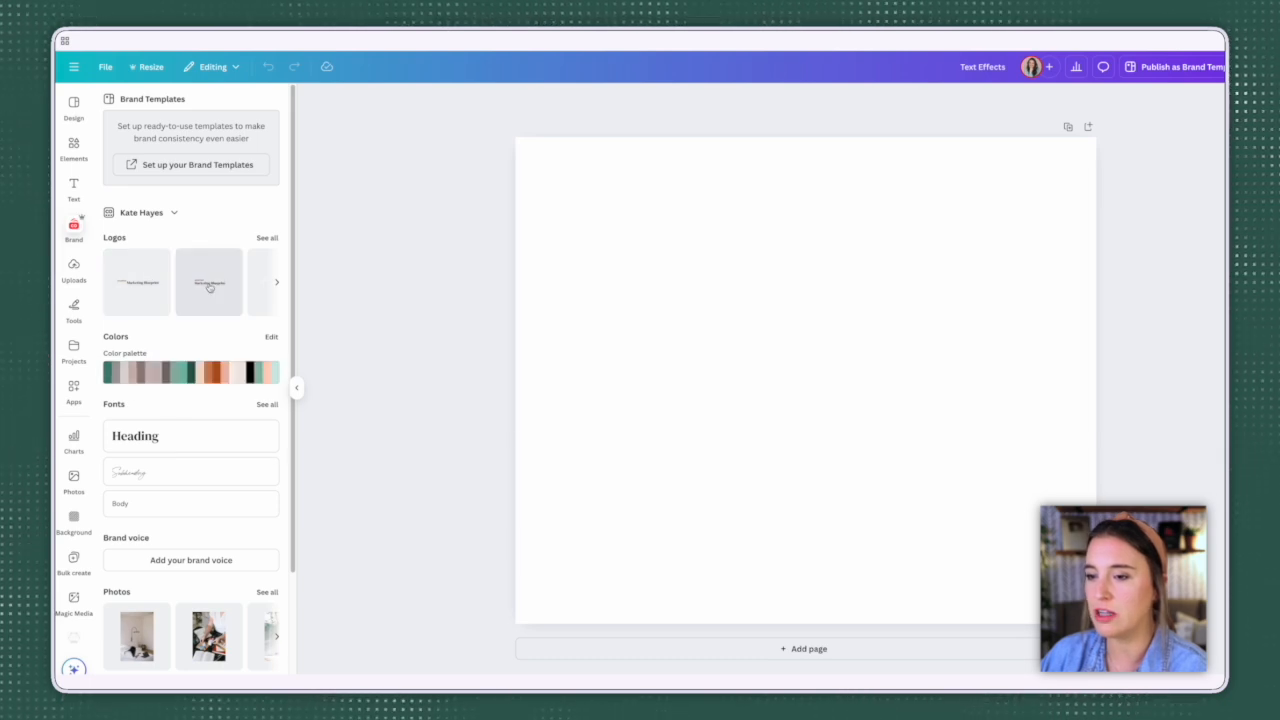
scroll(220, 330, down, 2)
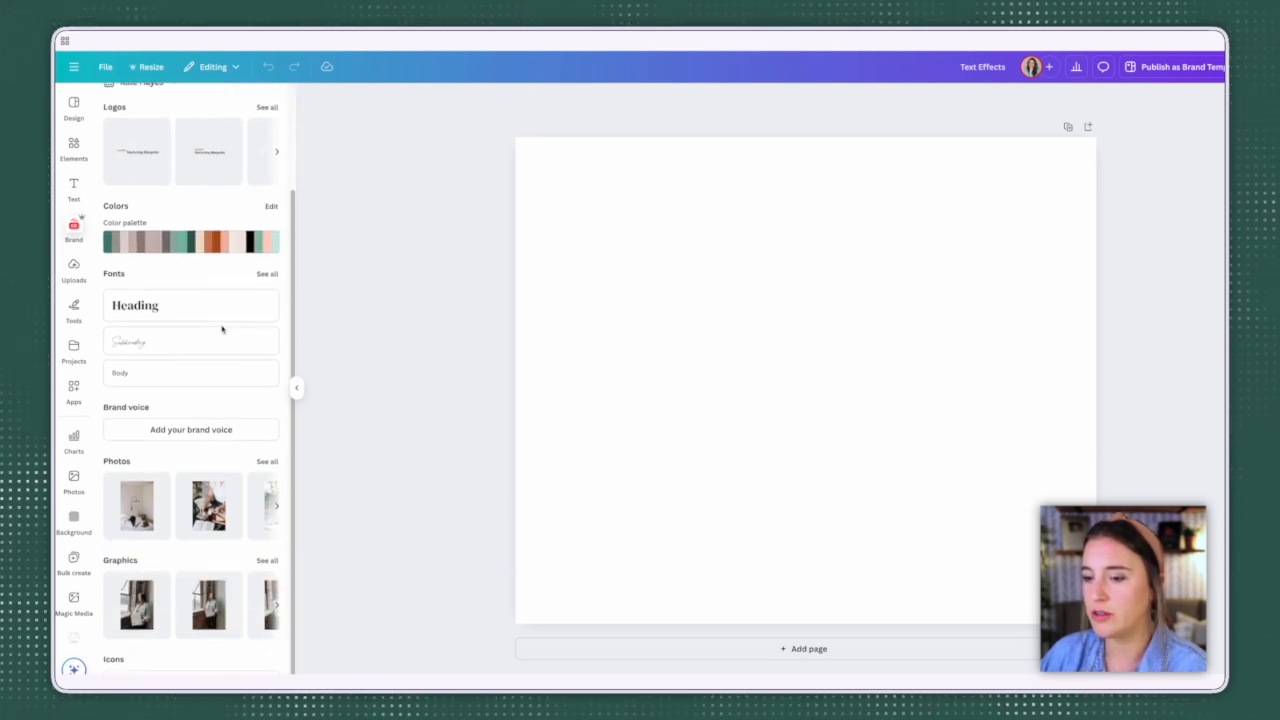
click(267, 548)
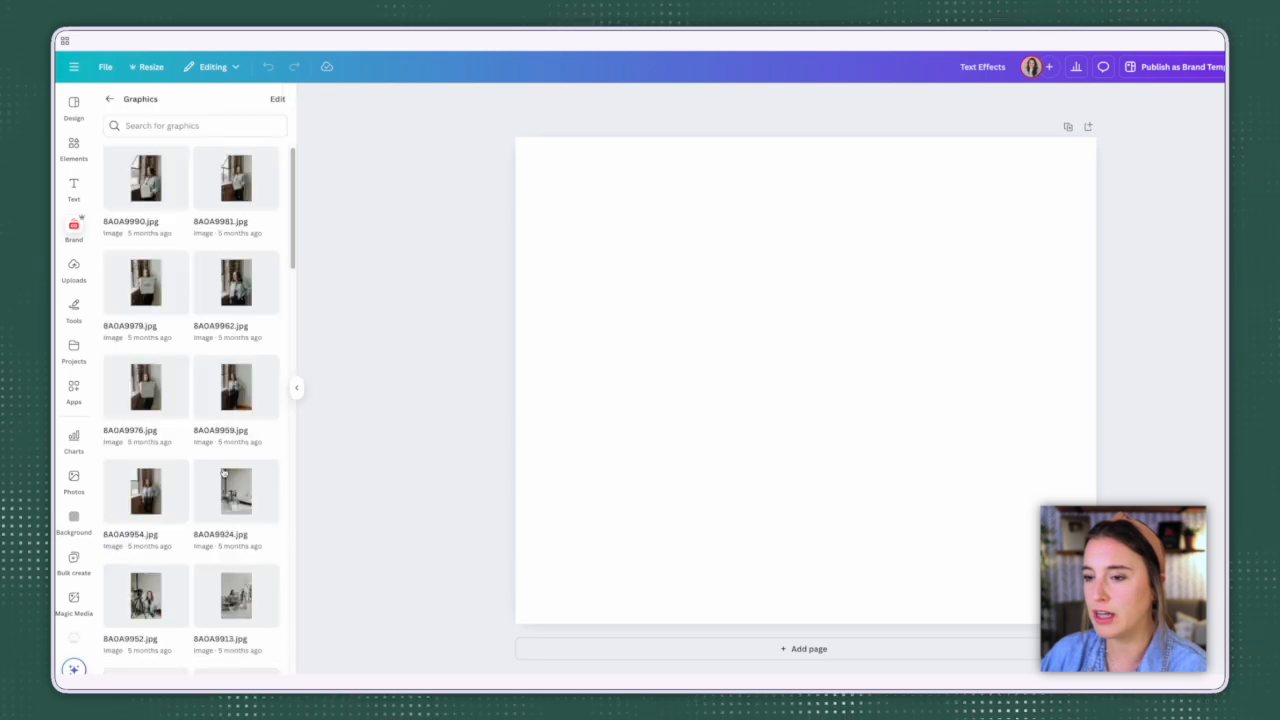
click(143, 383)
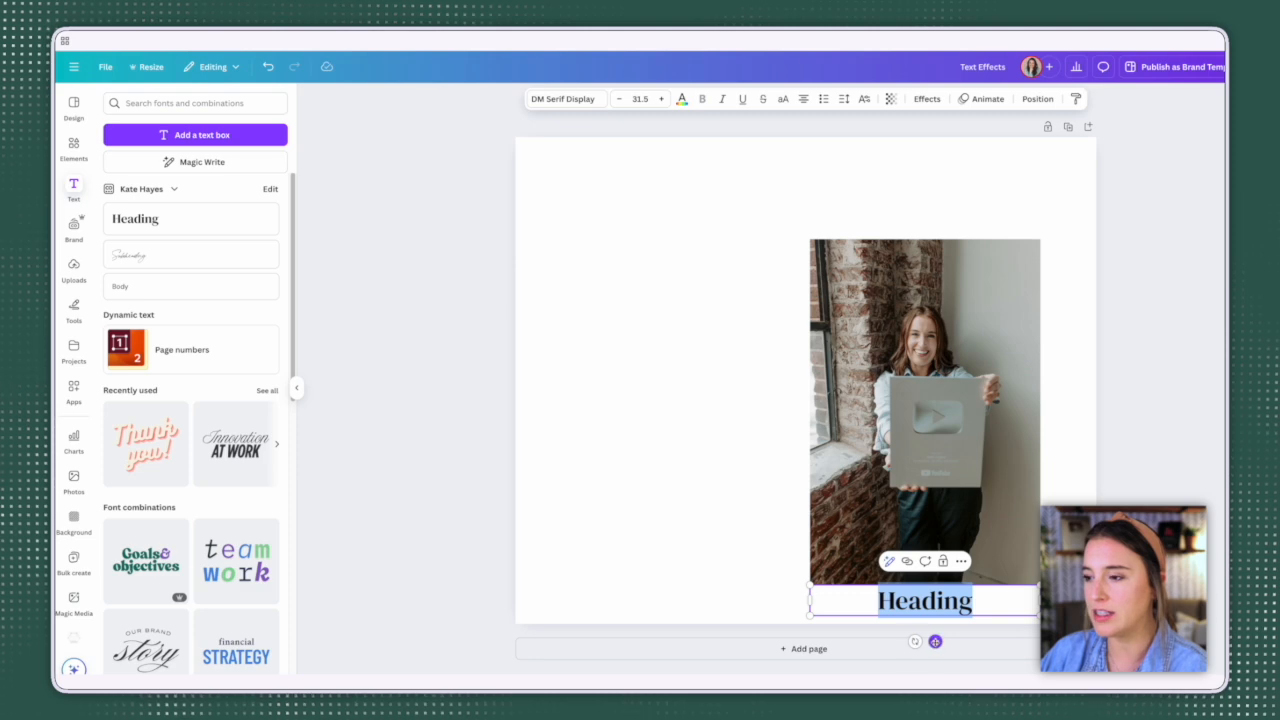
Step: Place the brand-styled heading beside the photo and try out the brand's subheading and body text beneath it
drag(935, 641, 654, 381)
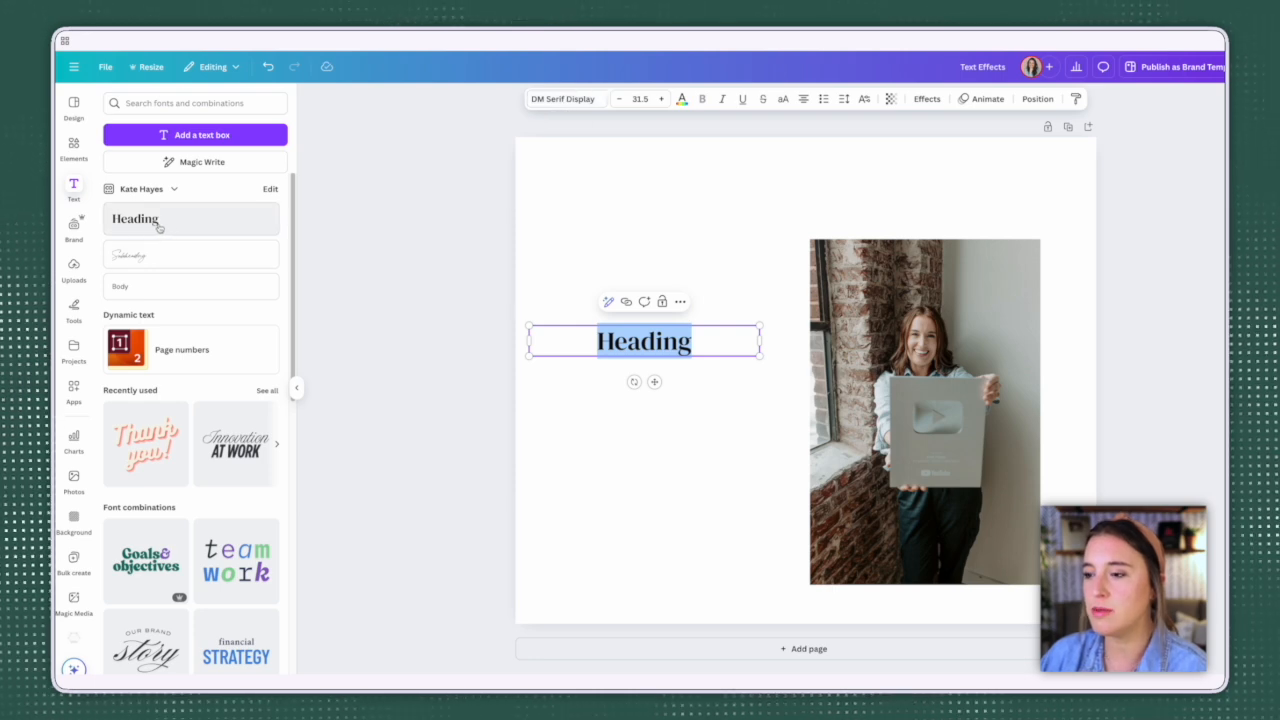
click(158, 266)
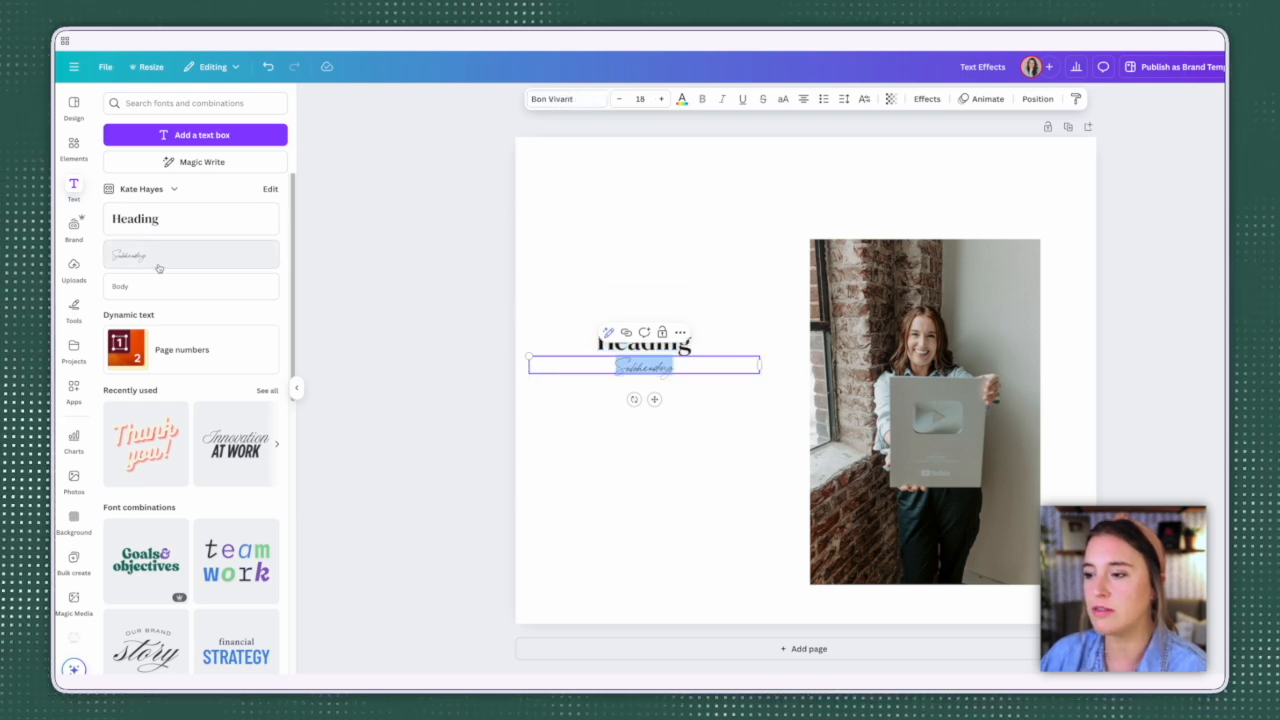
click(156, 286)
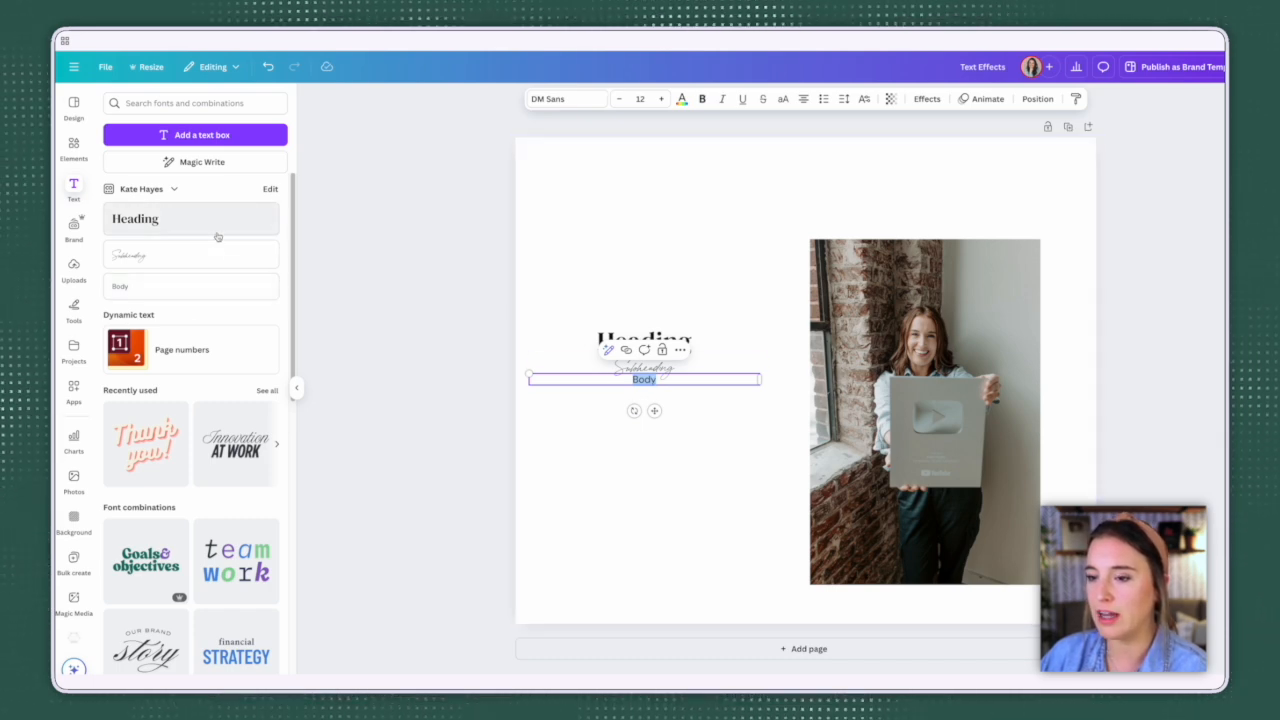
click(217, 236)
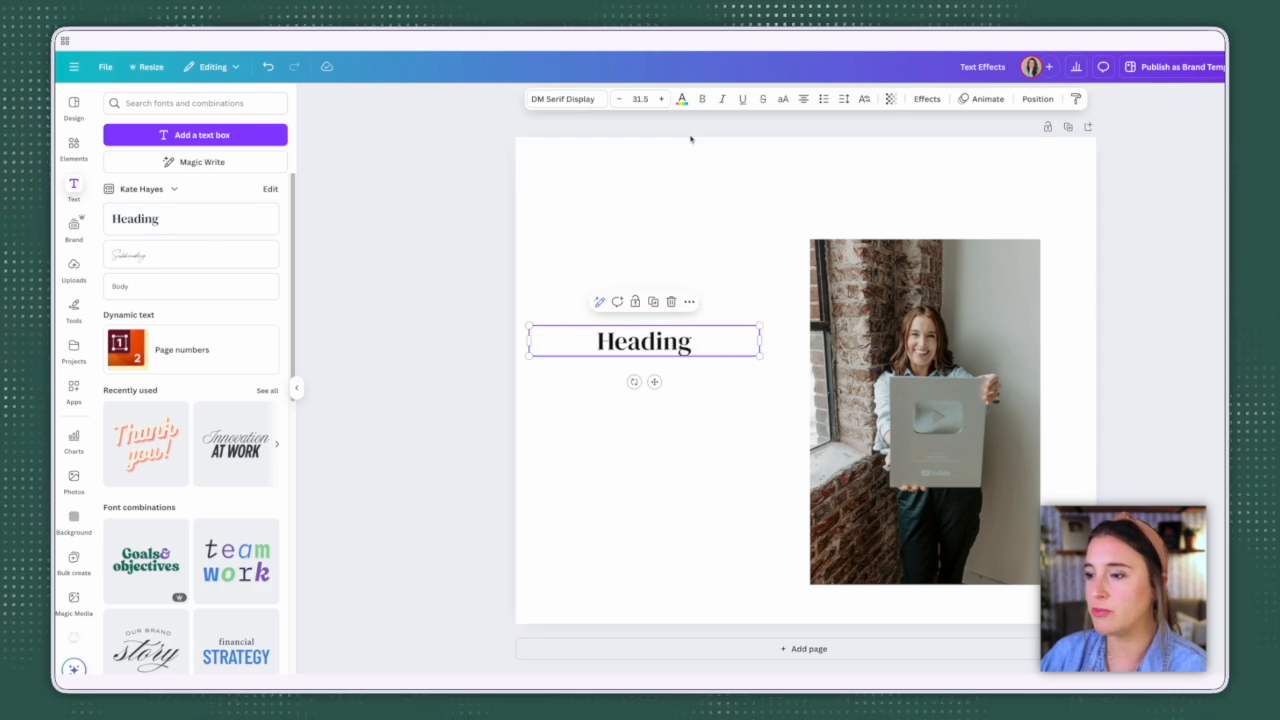
Step: Recolour the heading to the brand palette's dark green #305d54, after trying the rust swatch
click(682, 100)
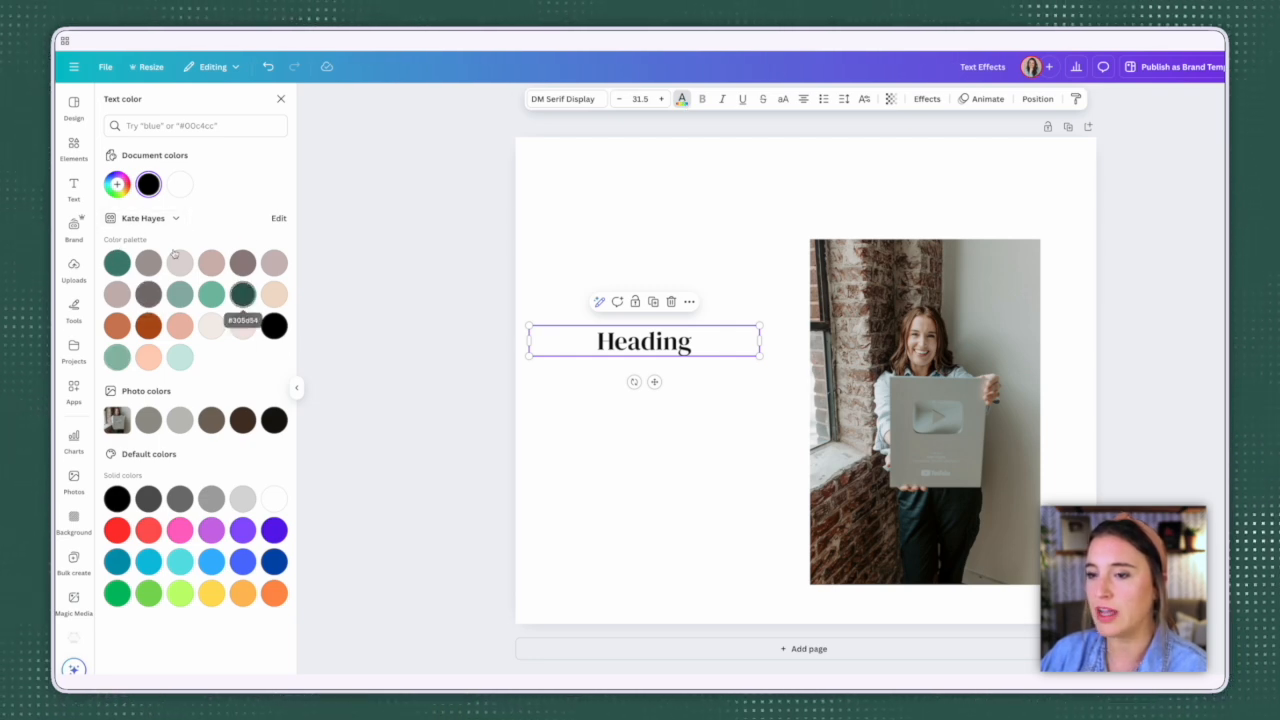
click(118, 185)
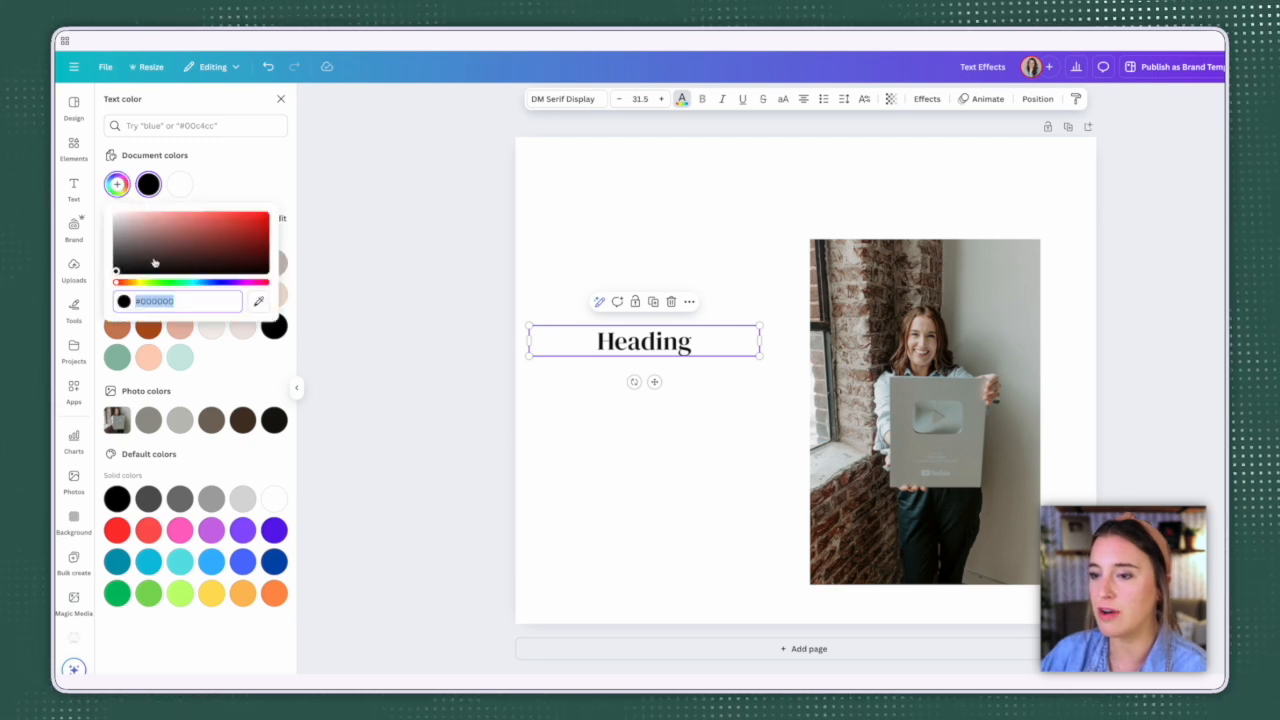
click(237, 188)
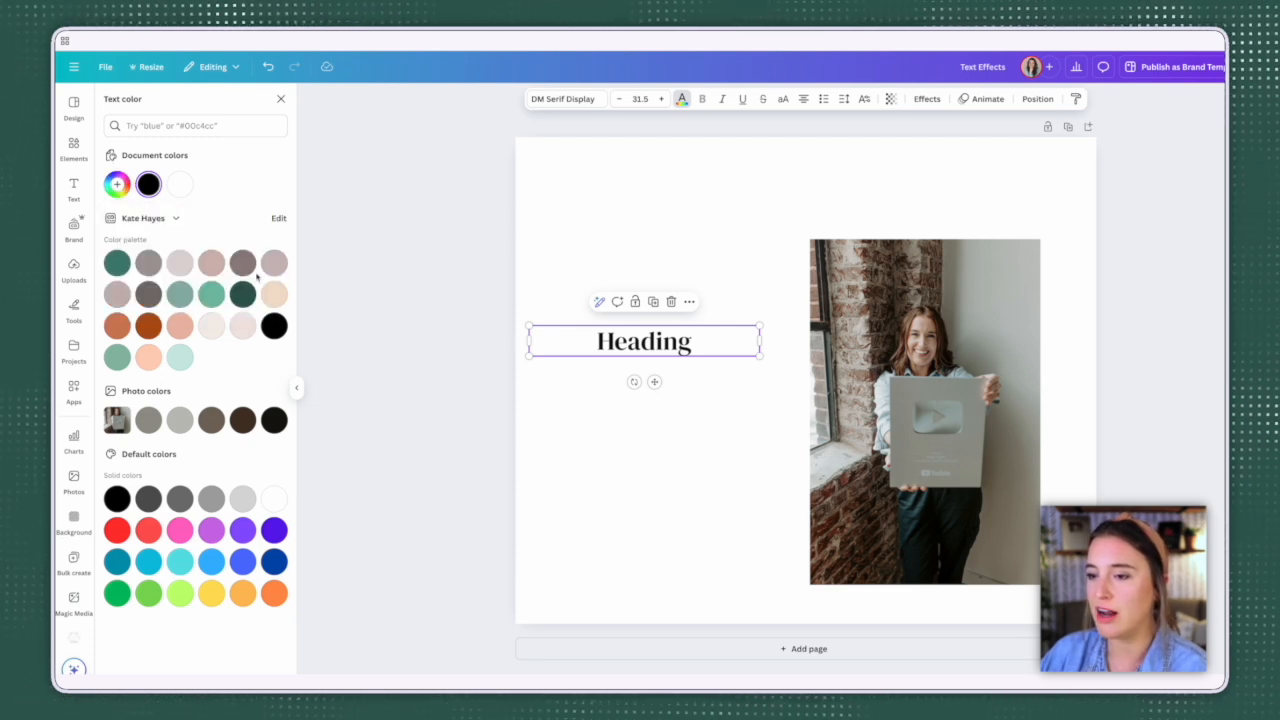
click(149, 326)
click(235, 294)
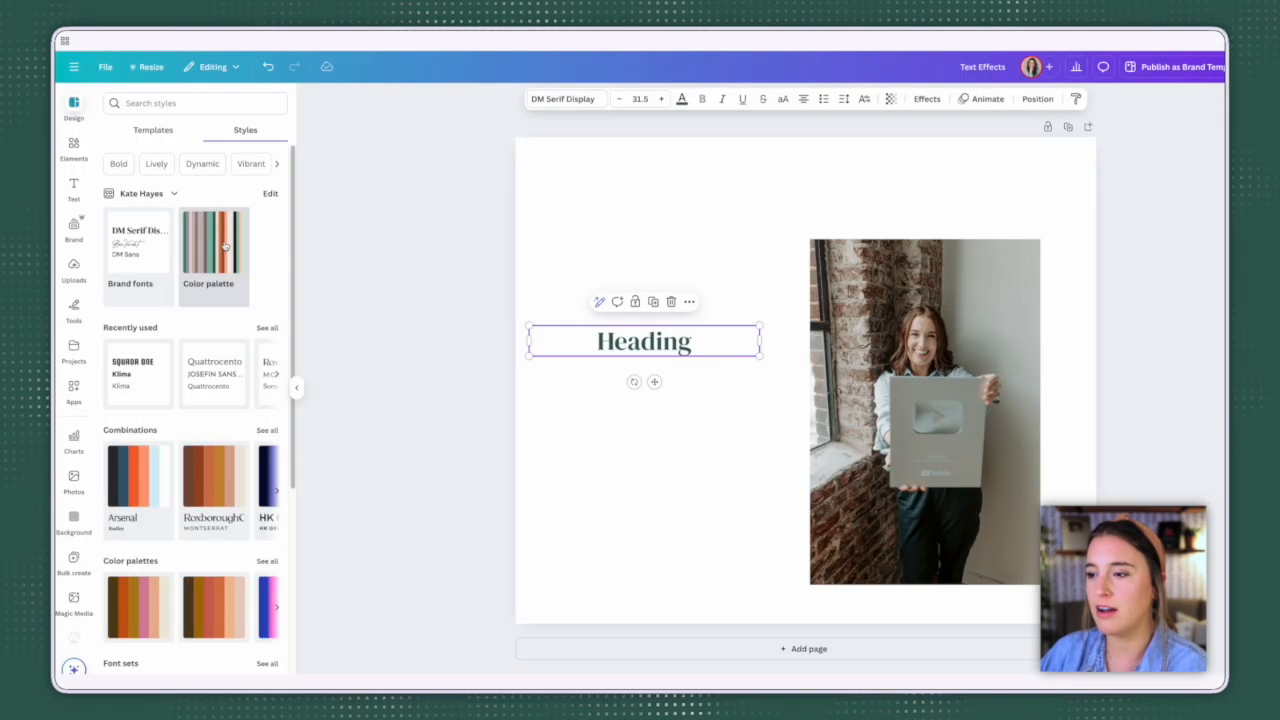
Step: Apply the brand color palette to the page and shuffle it until the background is medium green with a black heading
click(225, 245)
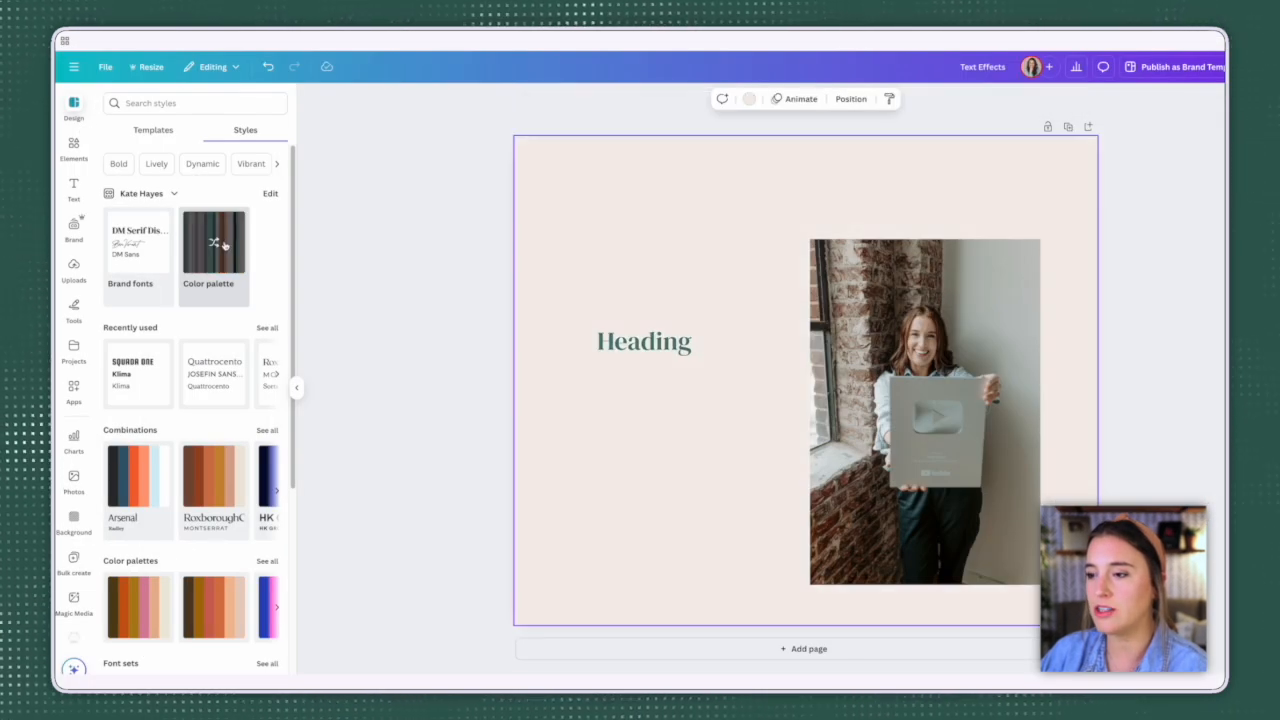
click(225, 245)
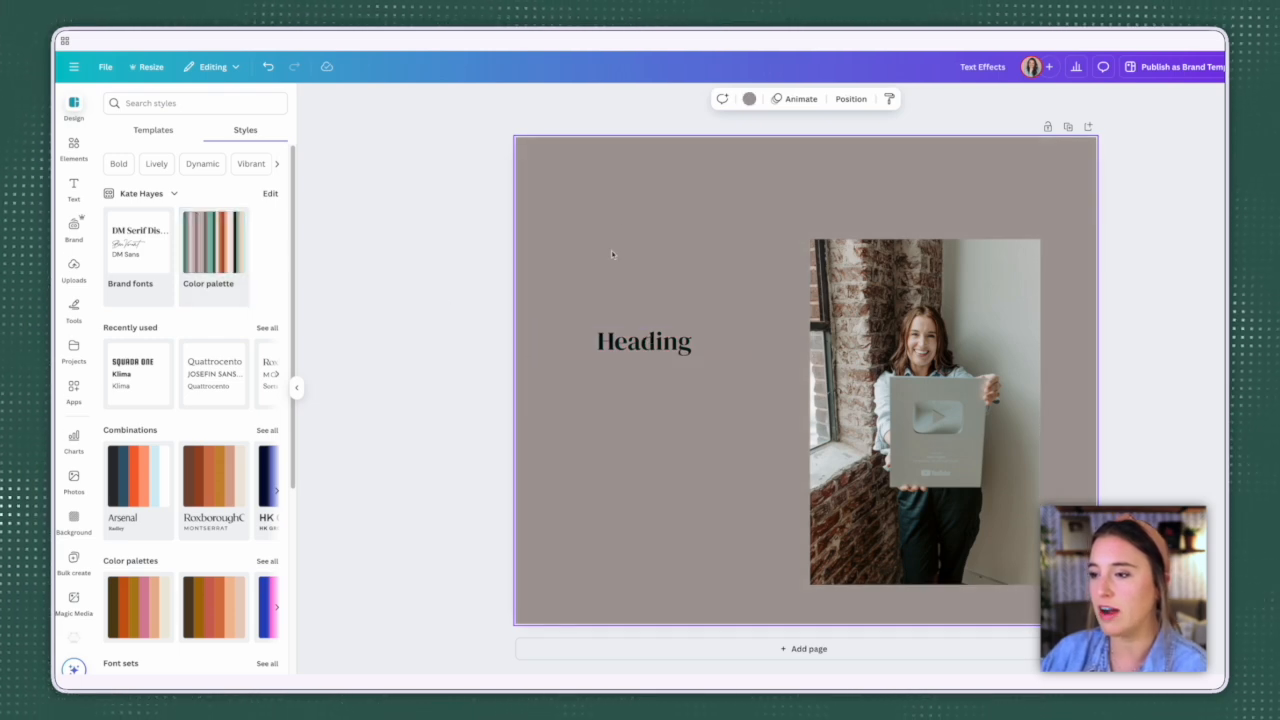
click(210, 242)
click(210, 242)
click(210, 242)
click(211, 242)
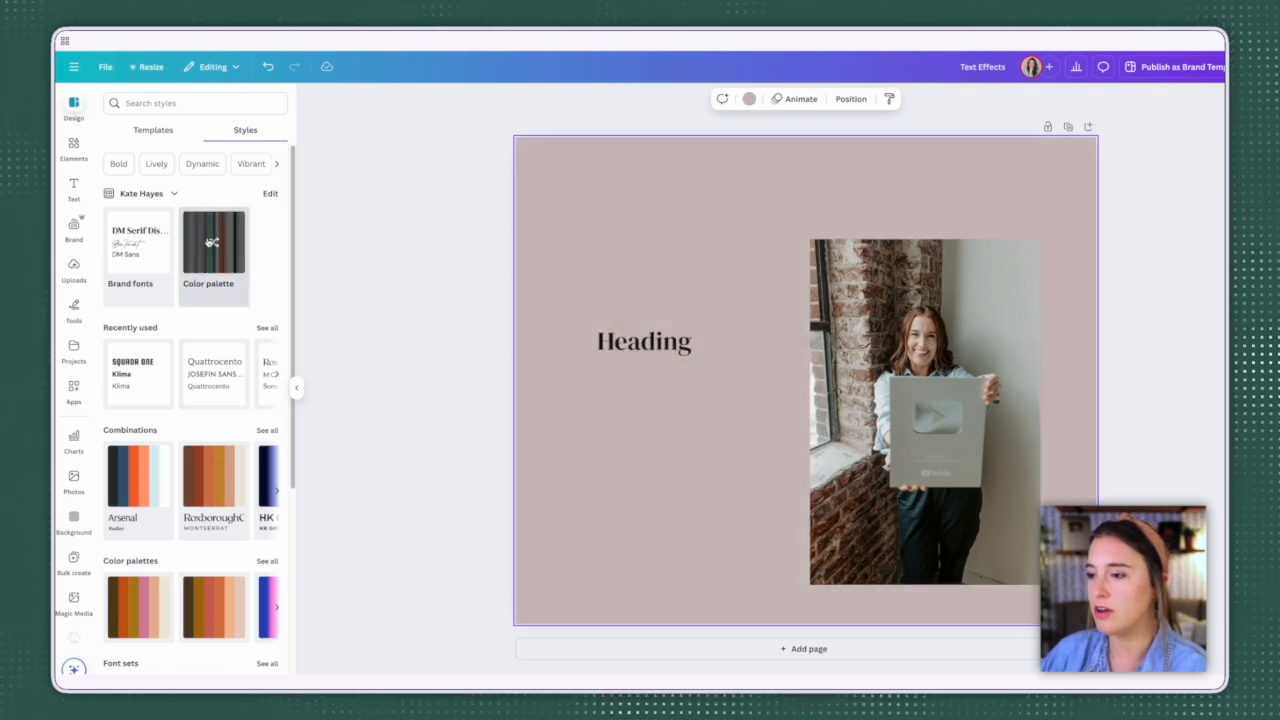
click(225, 256)
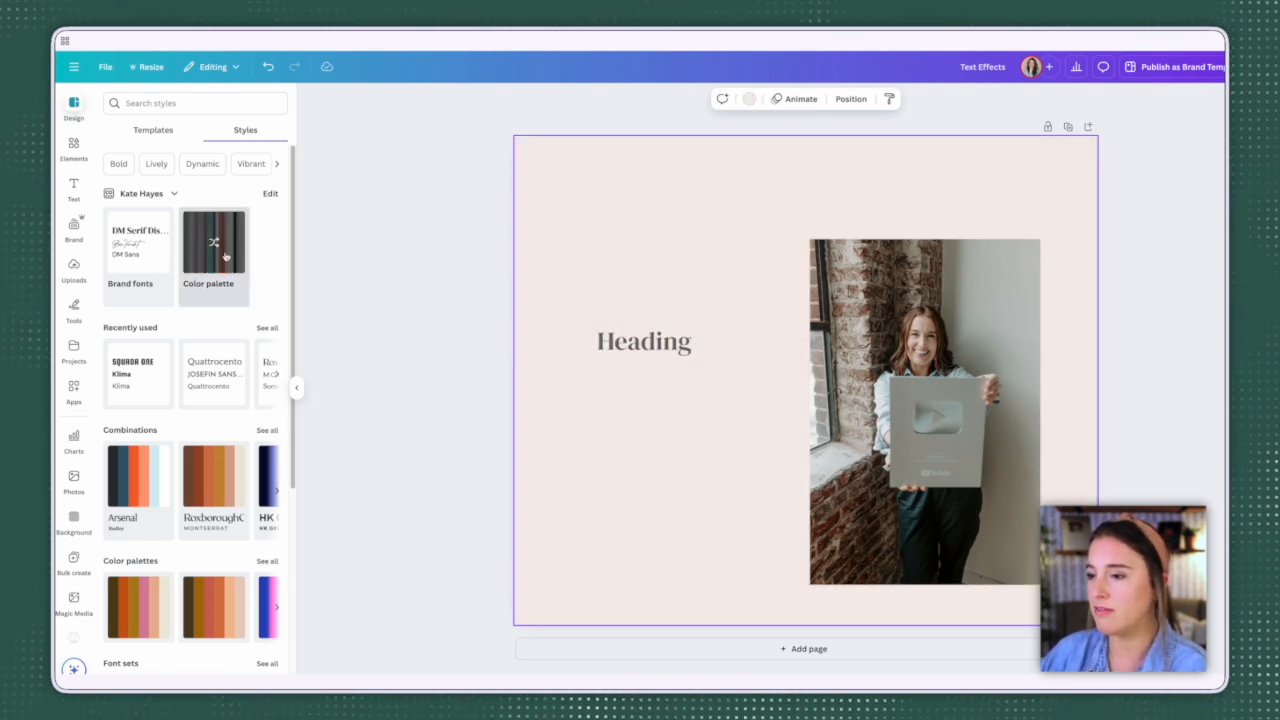
click(225, 256)
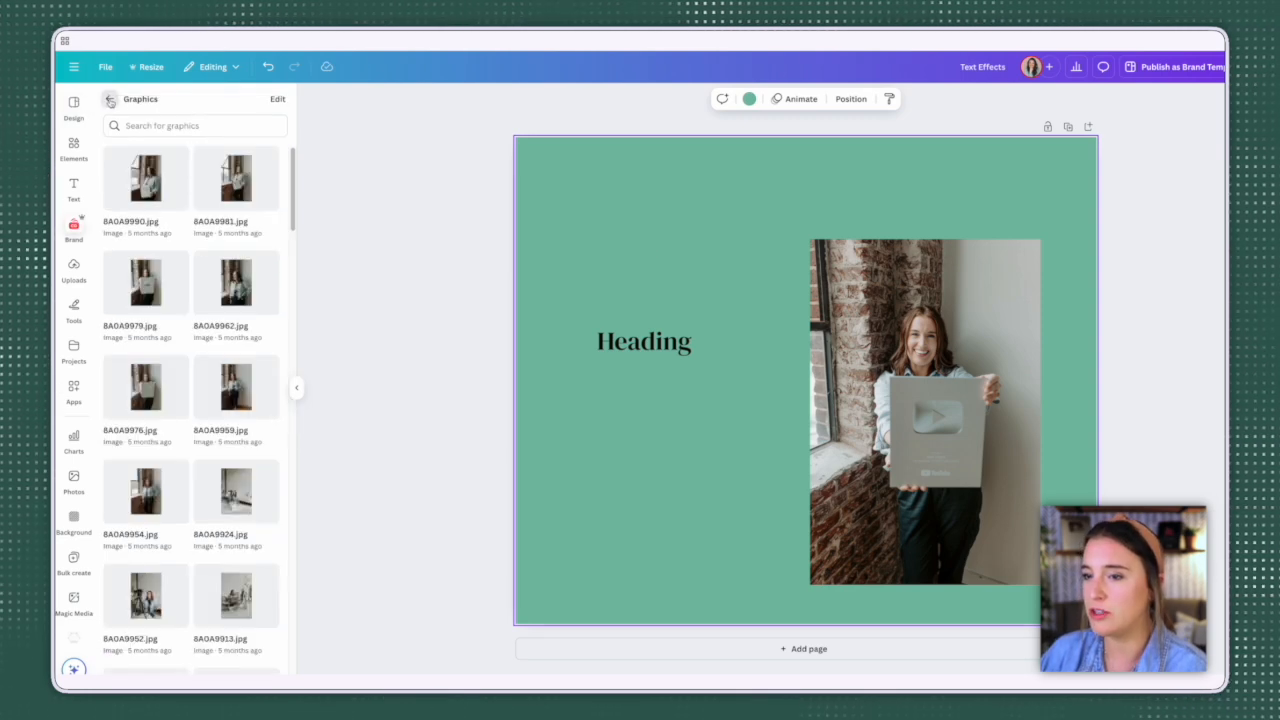
Step: Open the Canva apps collection and browse the featured and trending apps
click(110, 100)
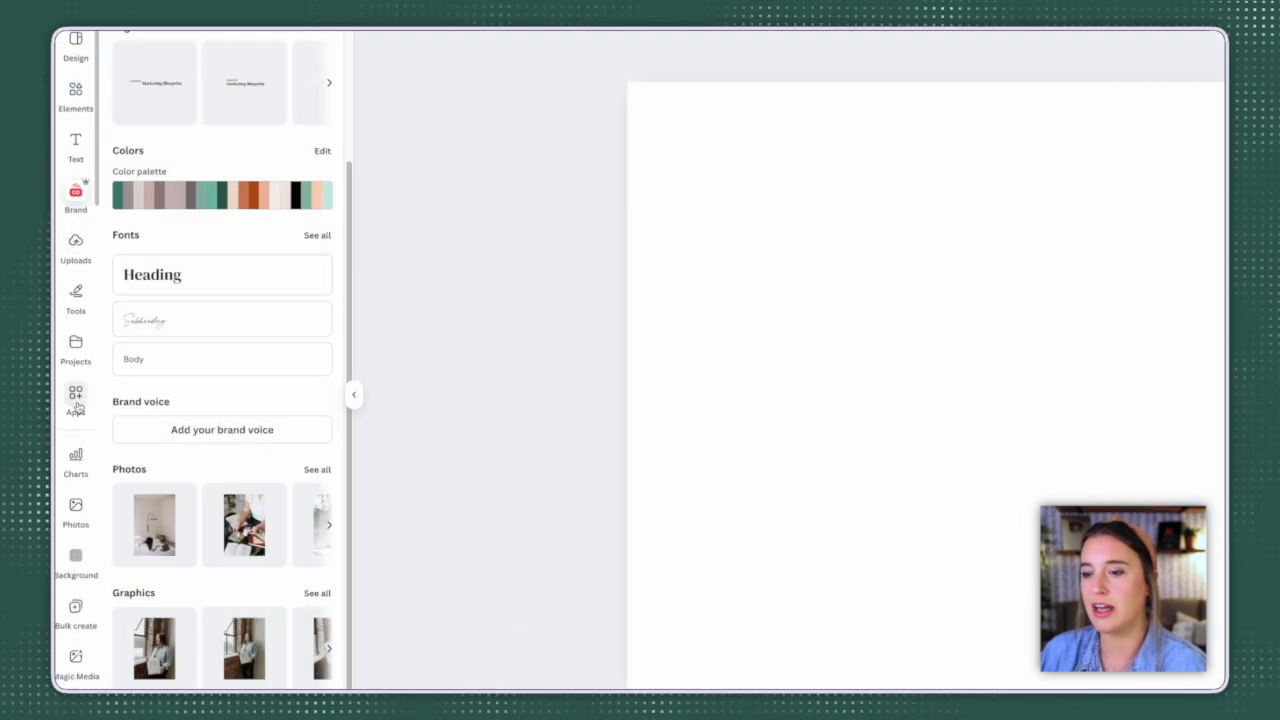
click(71, 404)
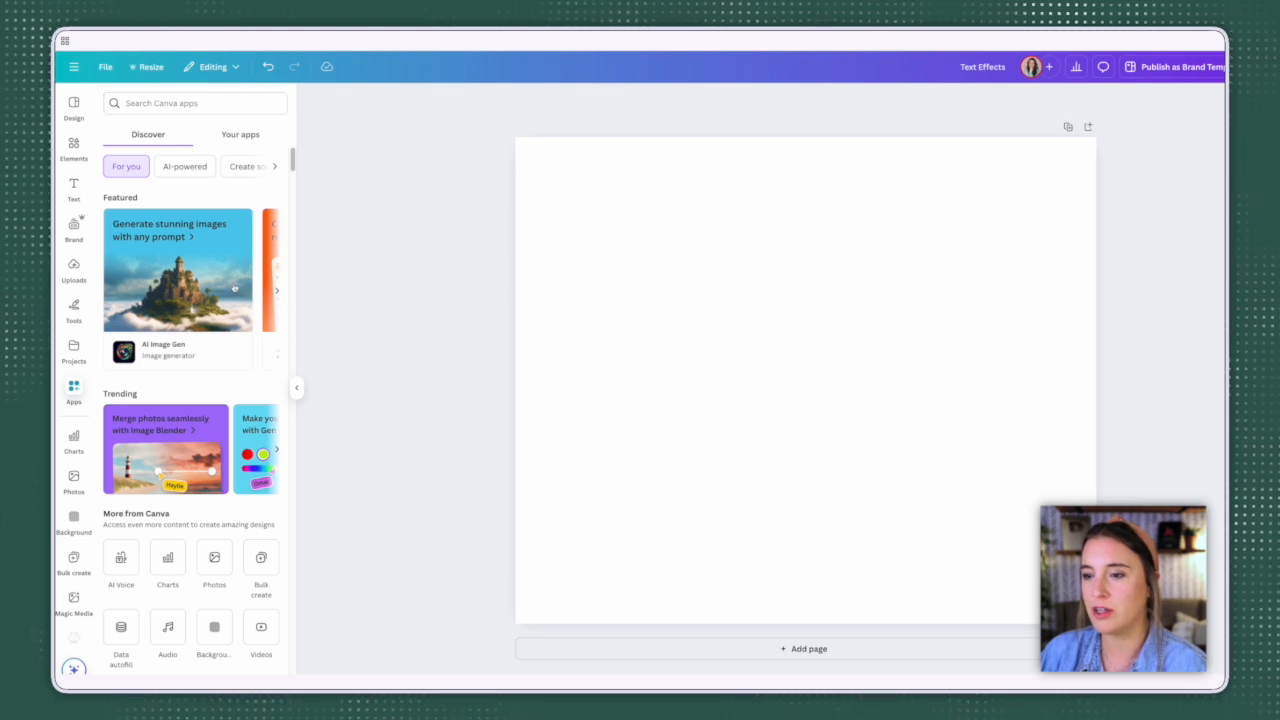
click(276, 292)
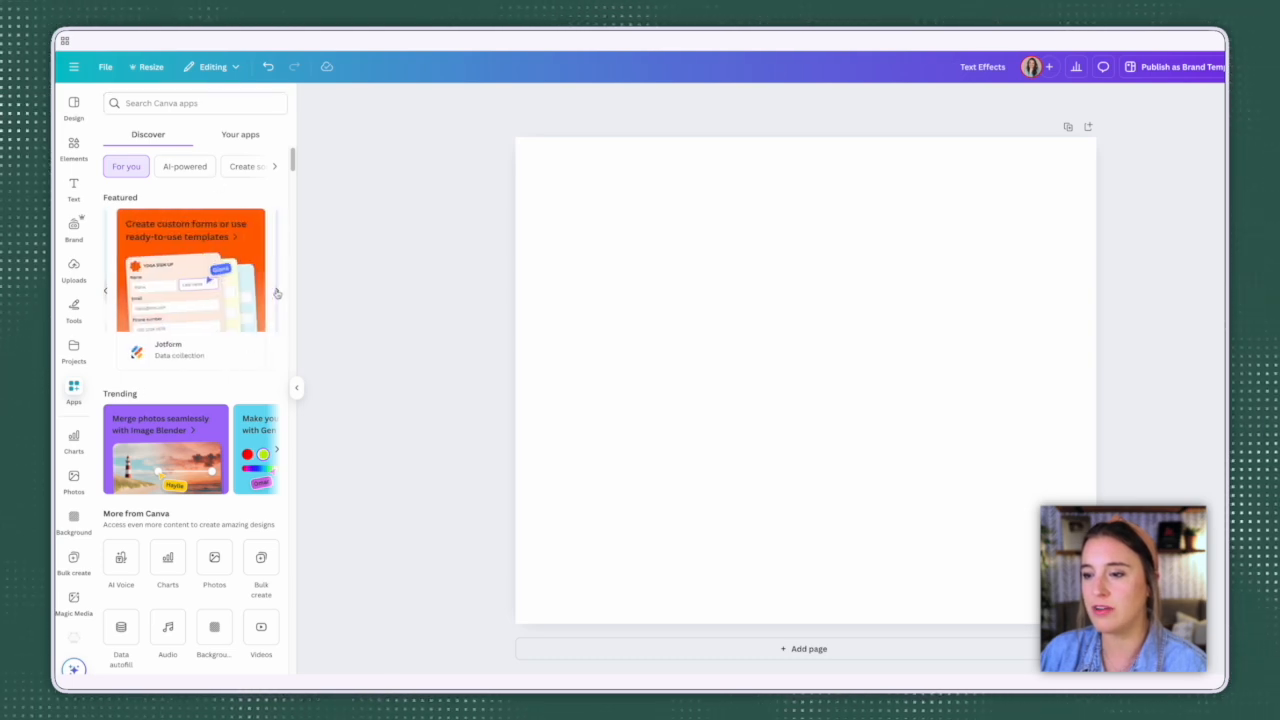
click(276, 292)
click(277, 451)
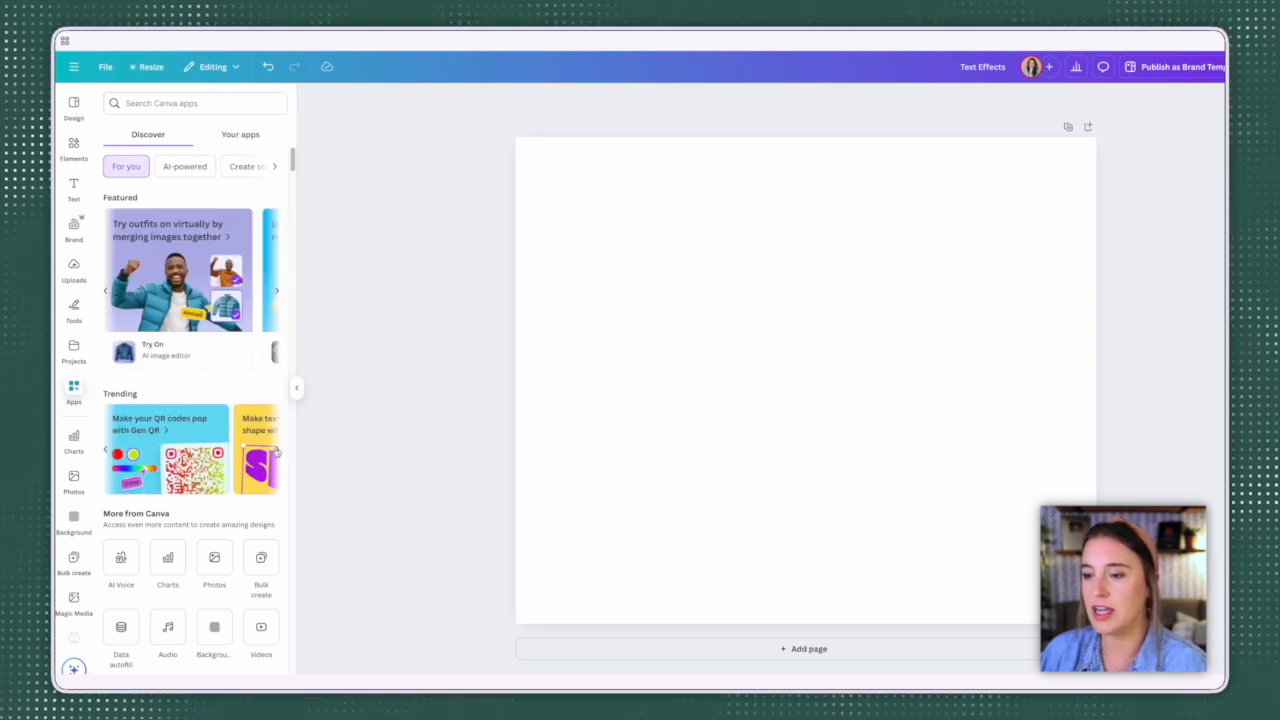
click(277, 451)
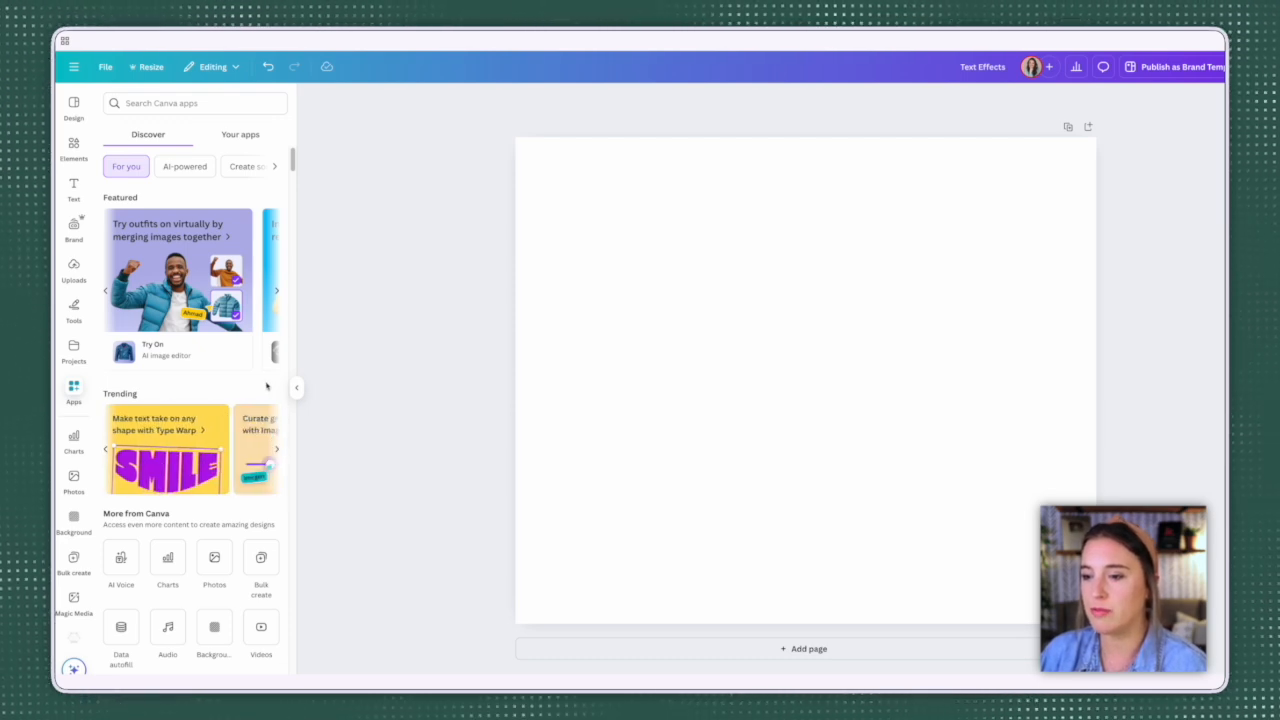
Step: Search the Canva apps for "mockups" and open the Mockups app
click(106, 451)
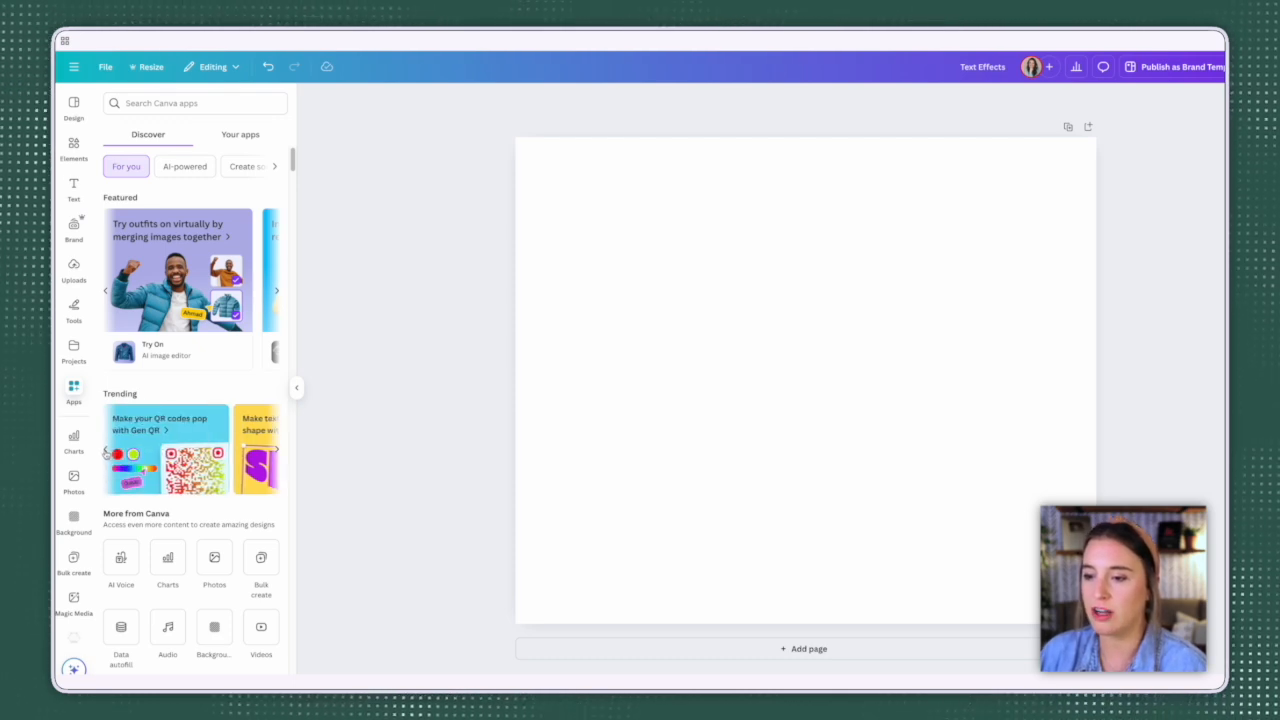
click(106, 453)
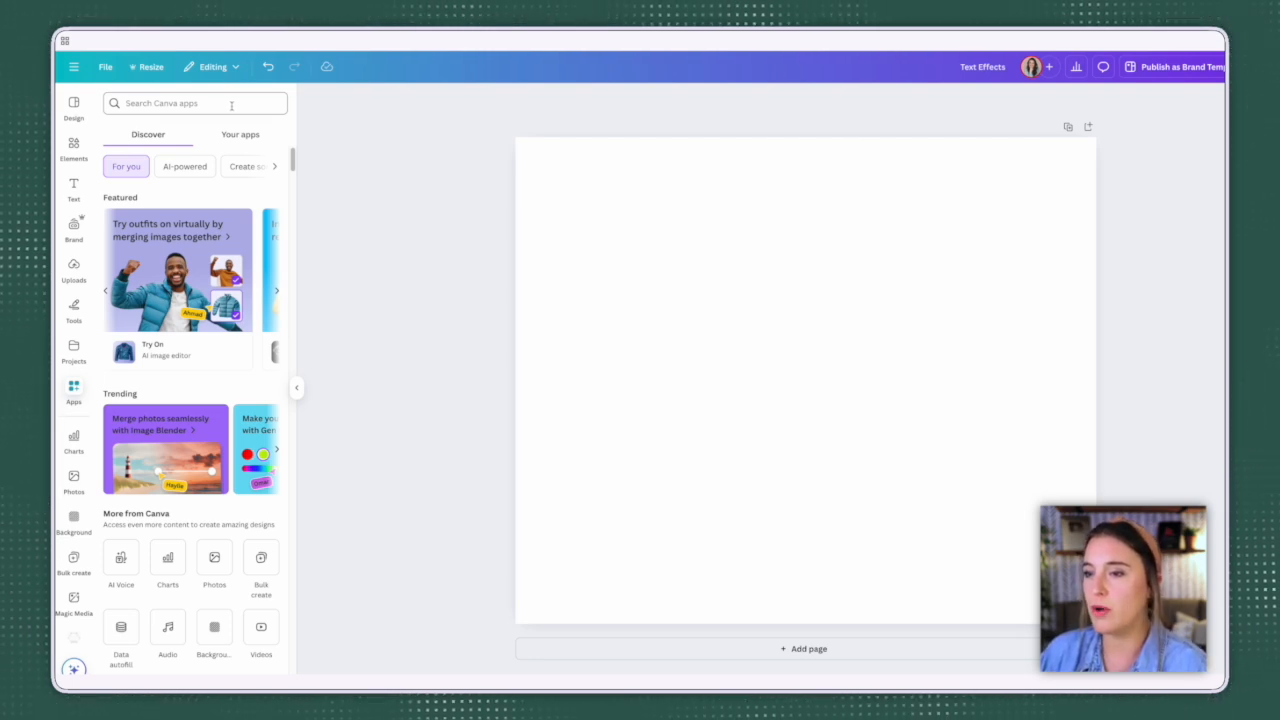
click(231, 105)
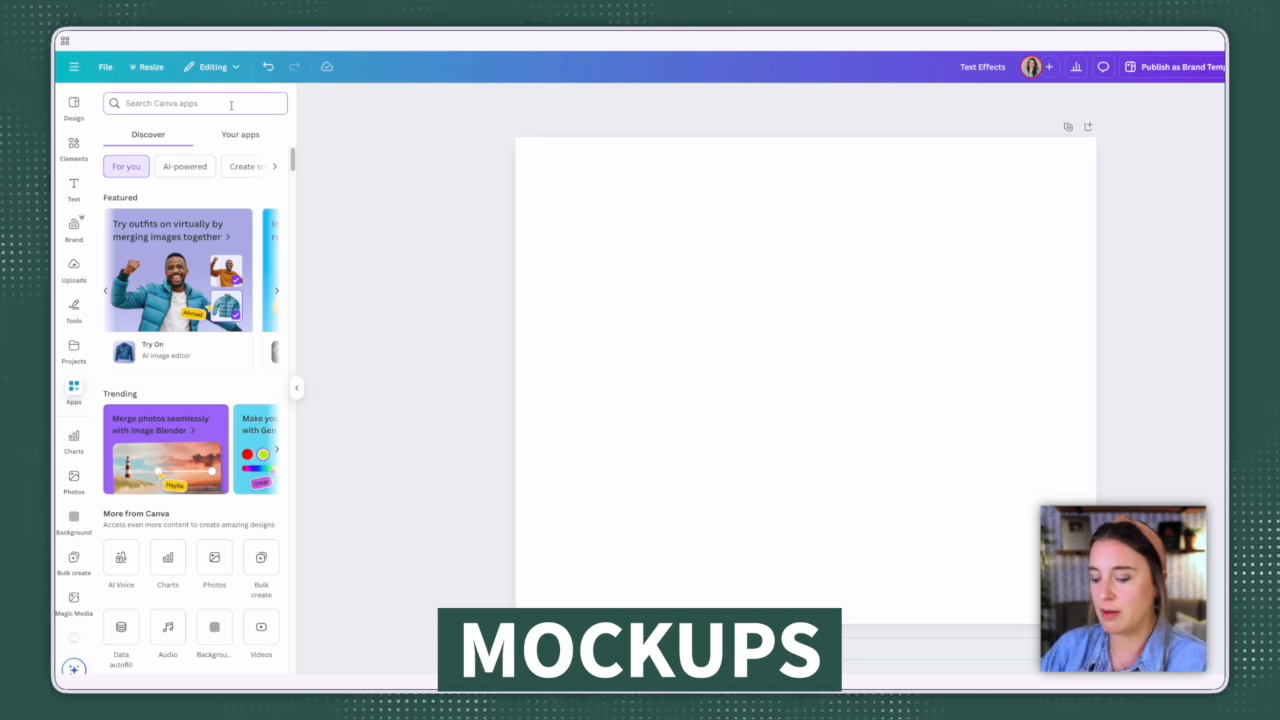
text(mockups)
key(Return)
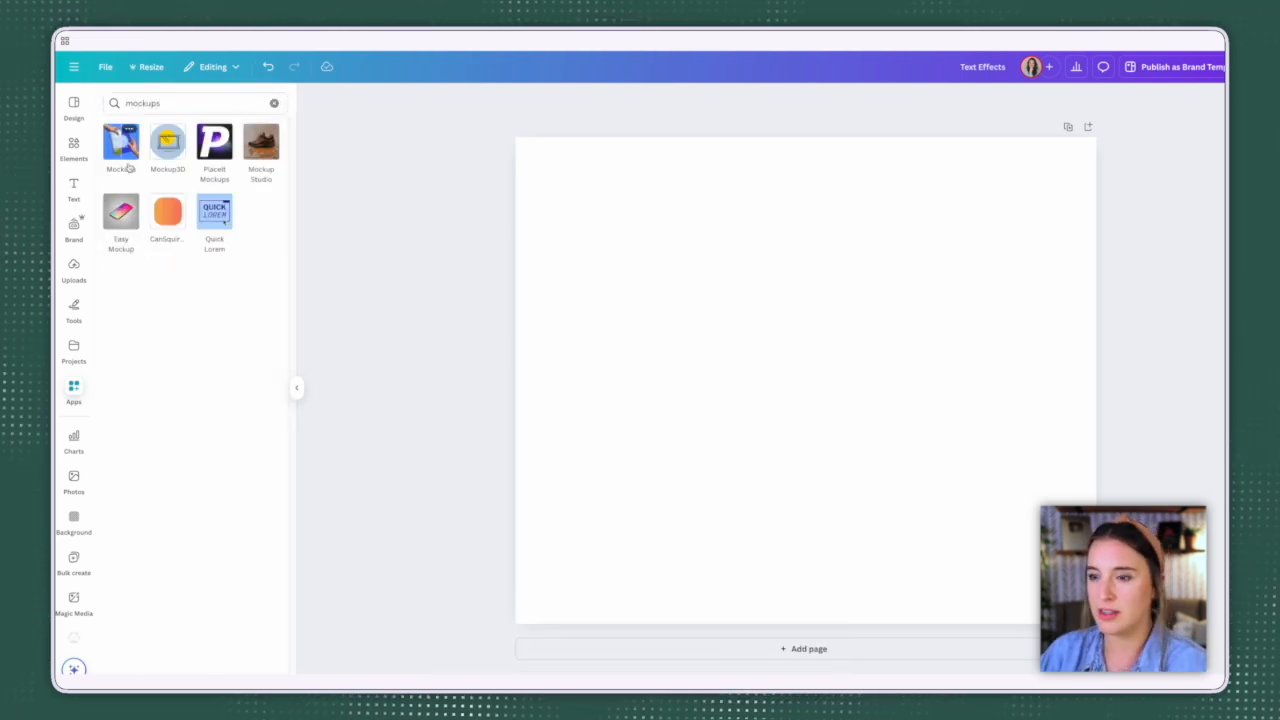
click(122, 146)
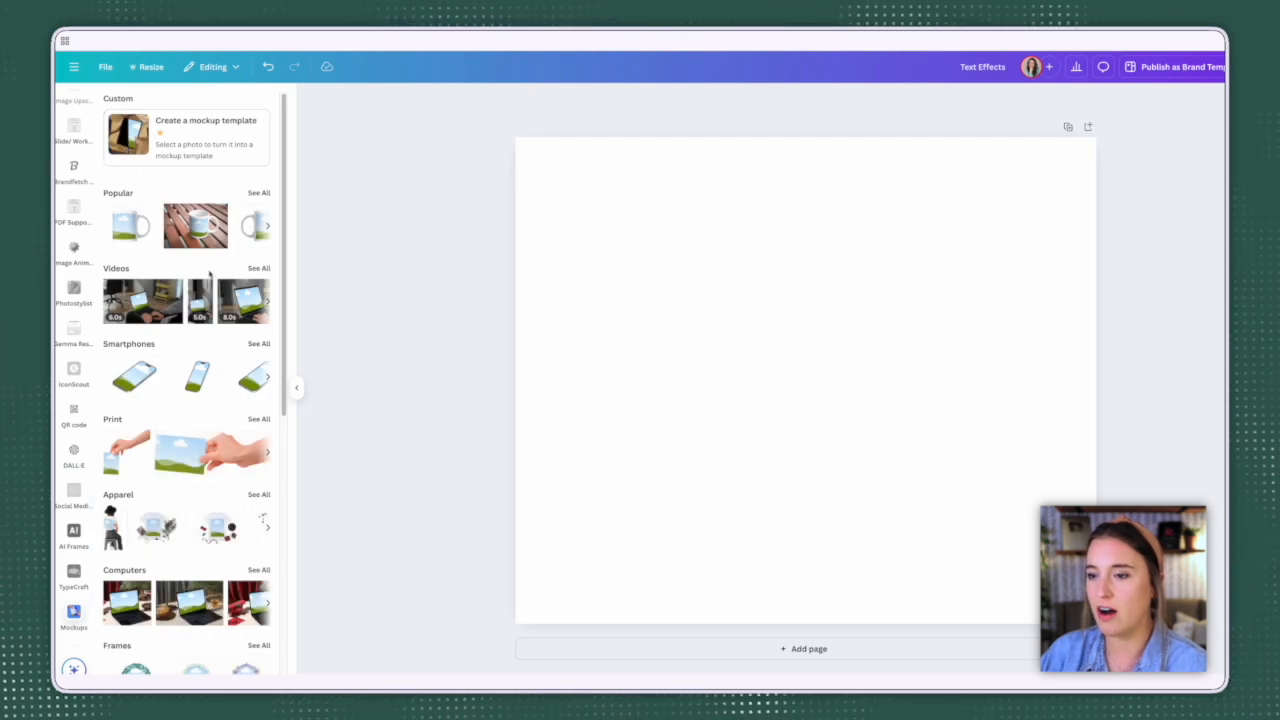
Step: Browse the mockup categories, including popular mugs, videos, smartphones, print, apparel, computers, packaging, outdoor, graphics and tablets
scroll(228, 380, down, 4)
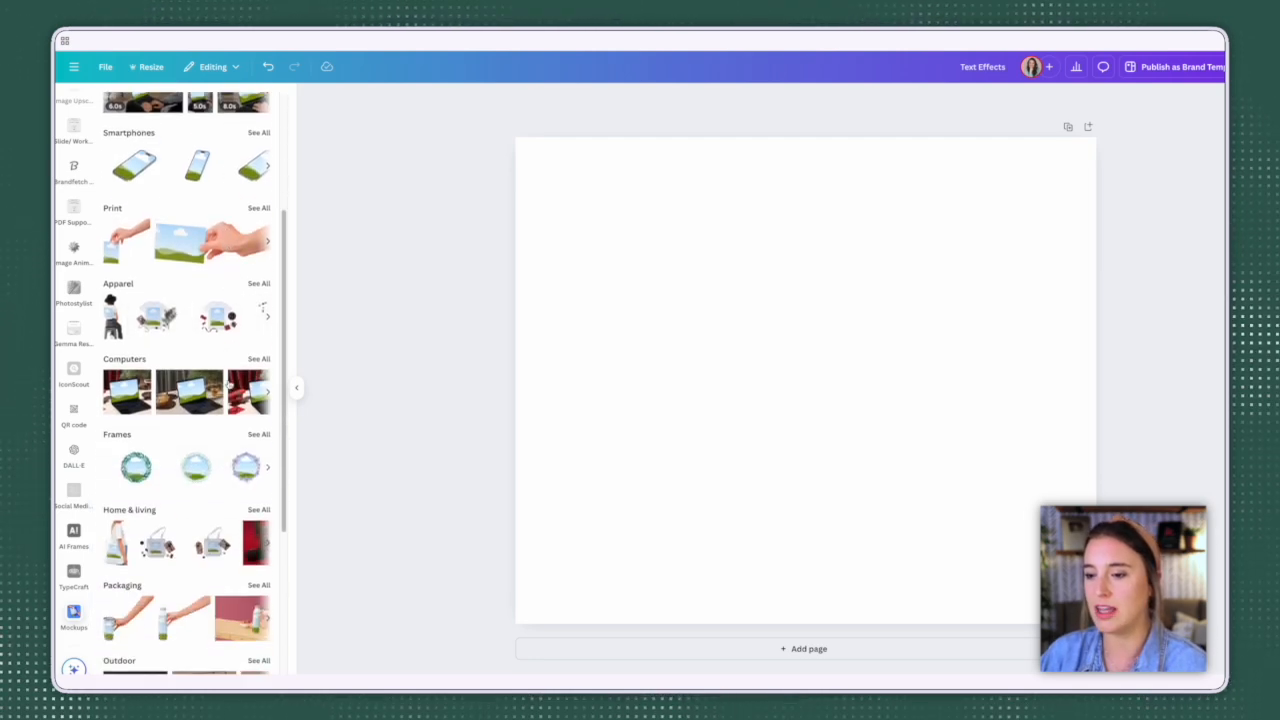
scroll(228, 384, up, 3)
scroll(228, 384, up, 2)
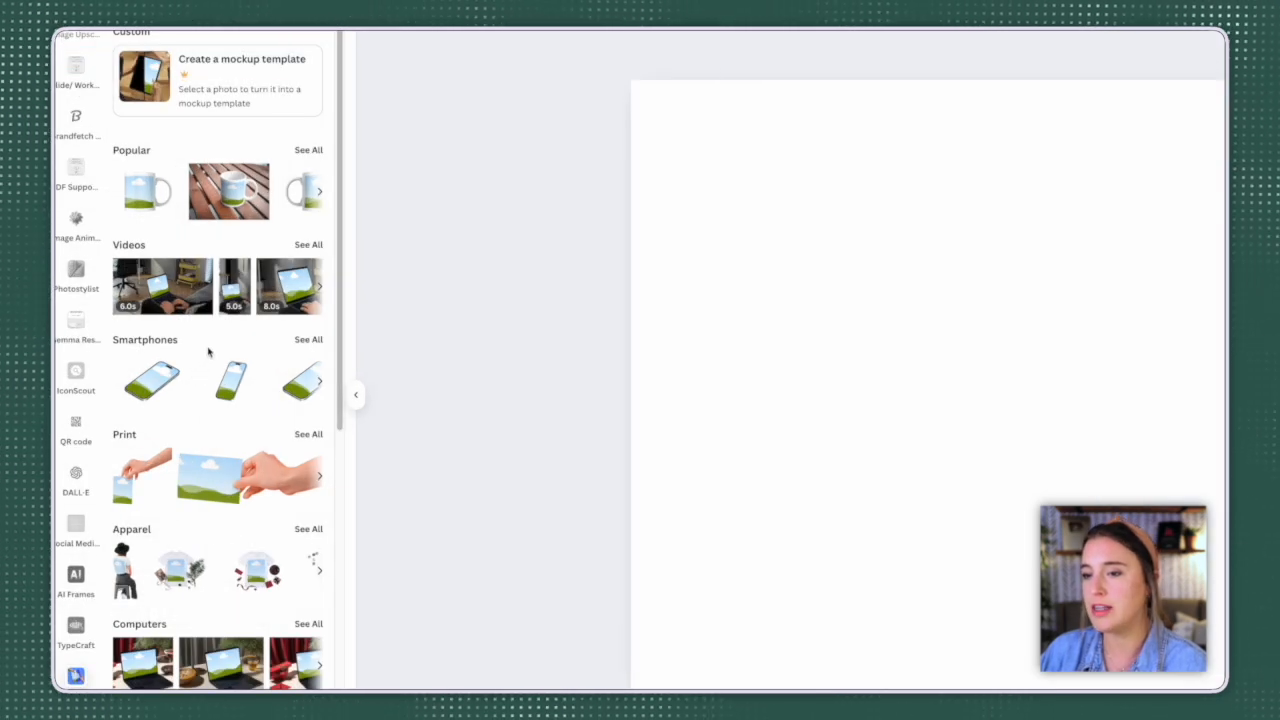
click(155, 210)
key(Delete)
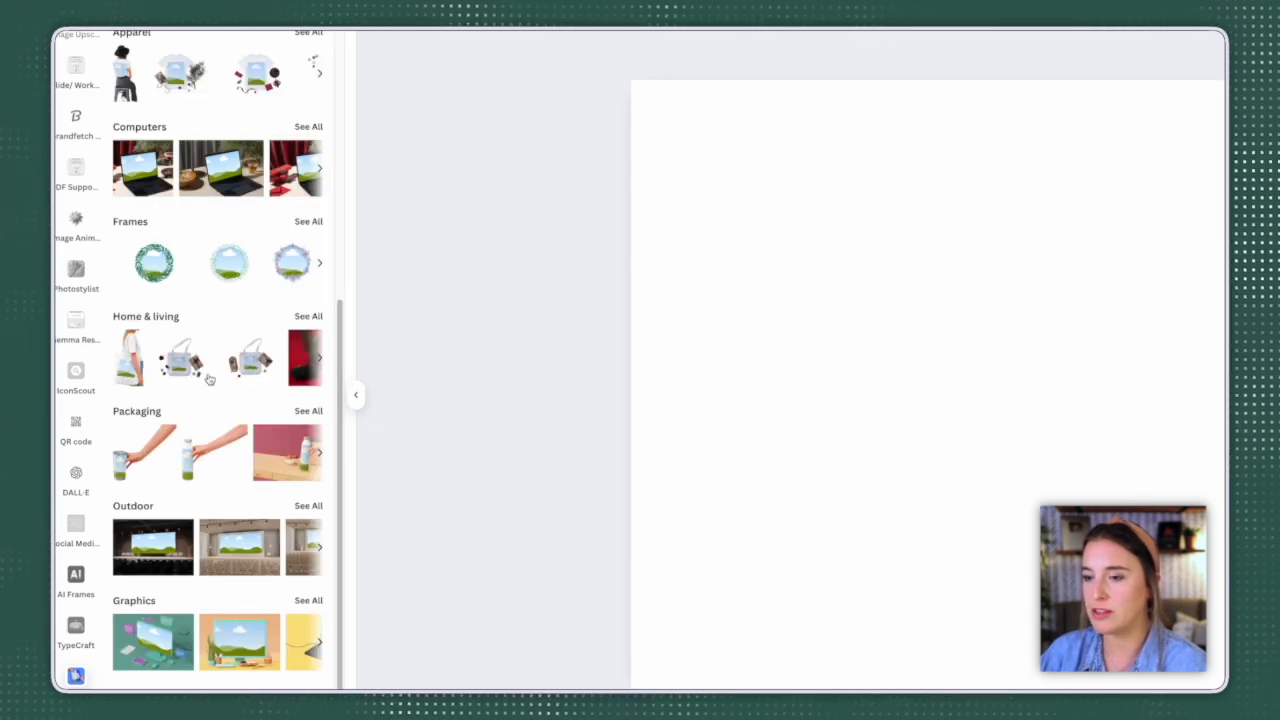
scroll(250, 376, down, 1)
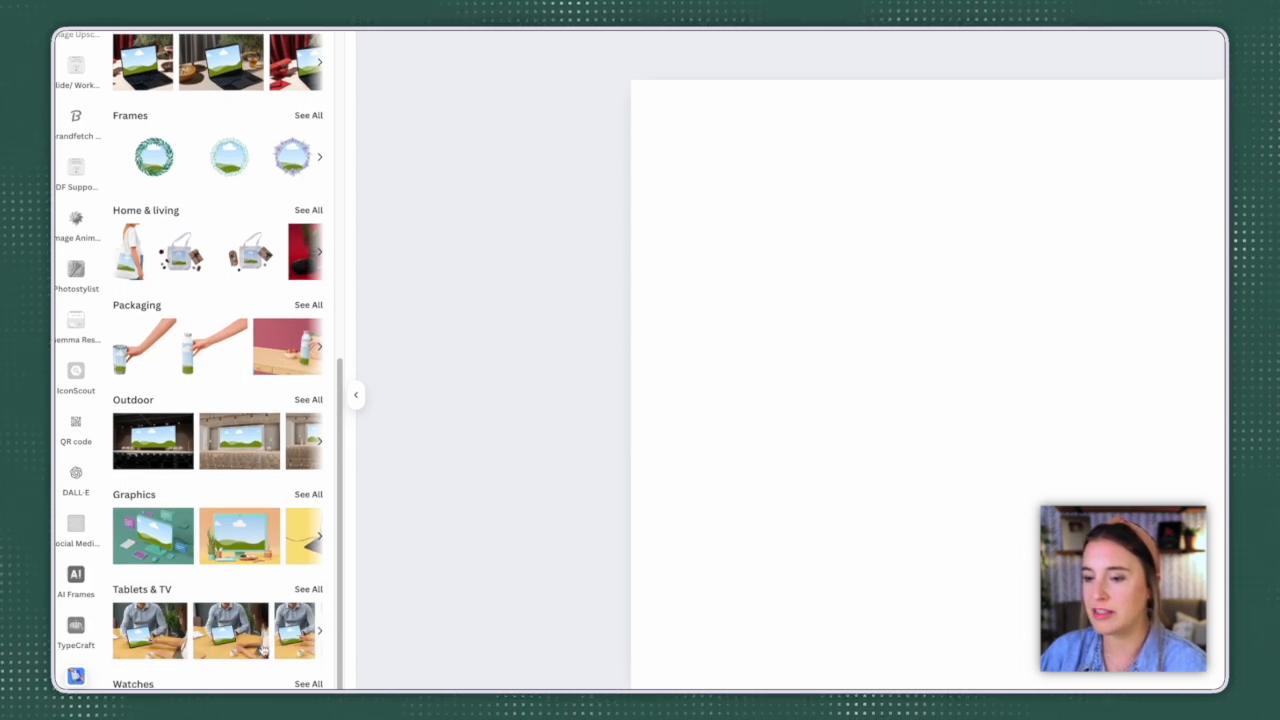
scroll(228, 533, up, 5)
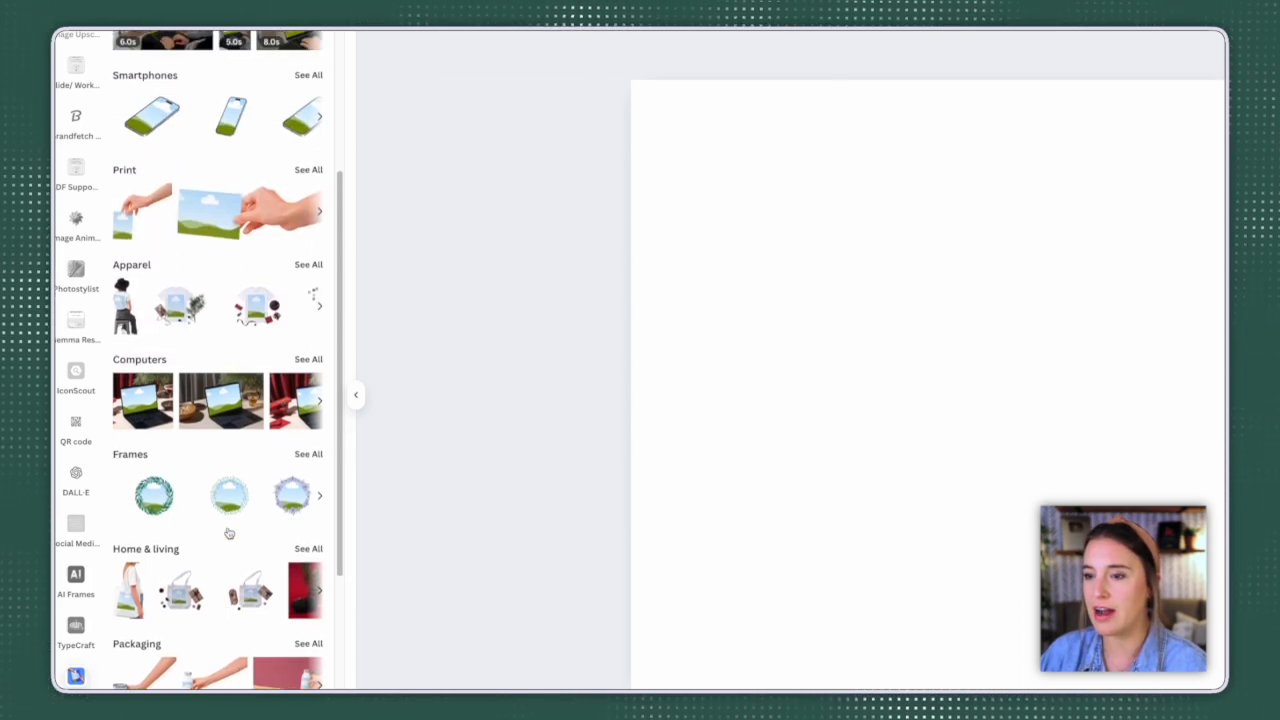
scroll(255, 300, up, 1)
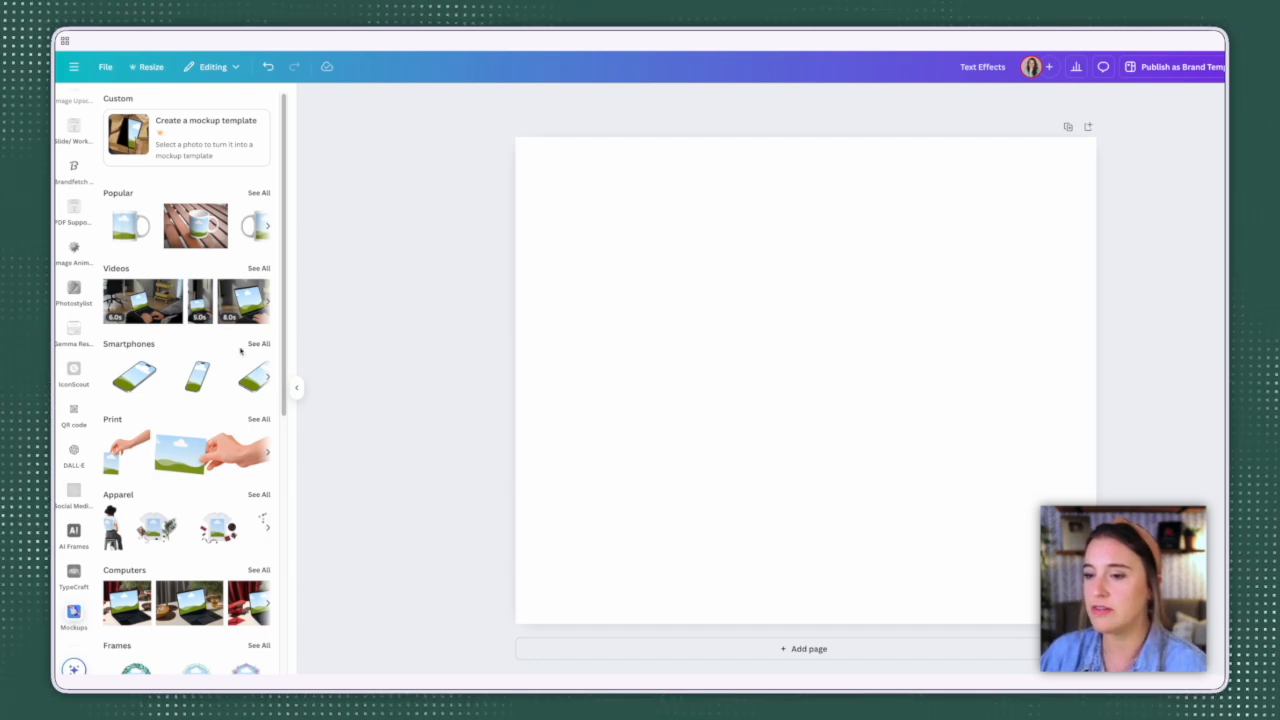
Step: Add the smartphone mockup with laptop, coffee and notebook from the full Smartphones set, enlarging and centring it on the page
click(259, 344)
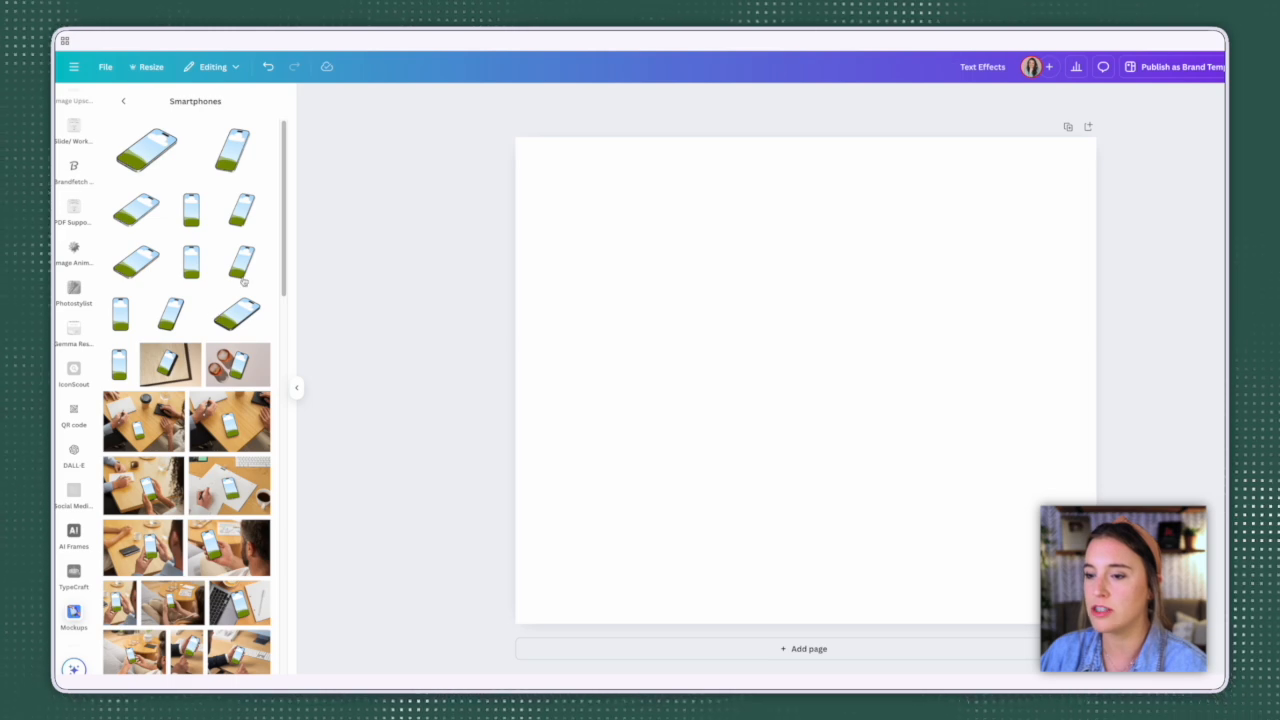
scroll(244, 283, down, 4)
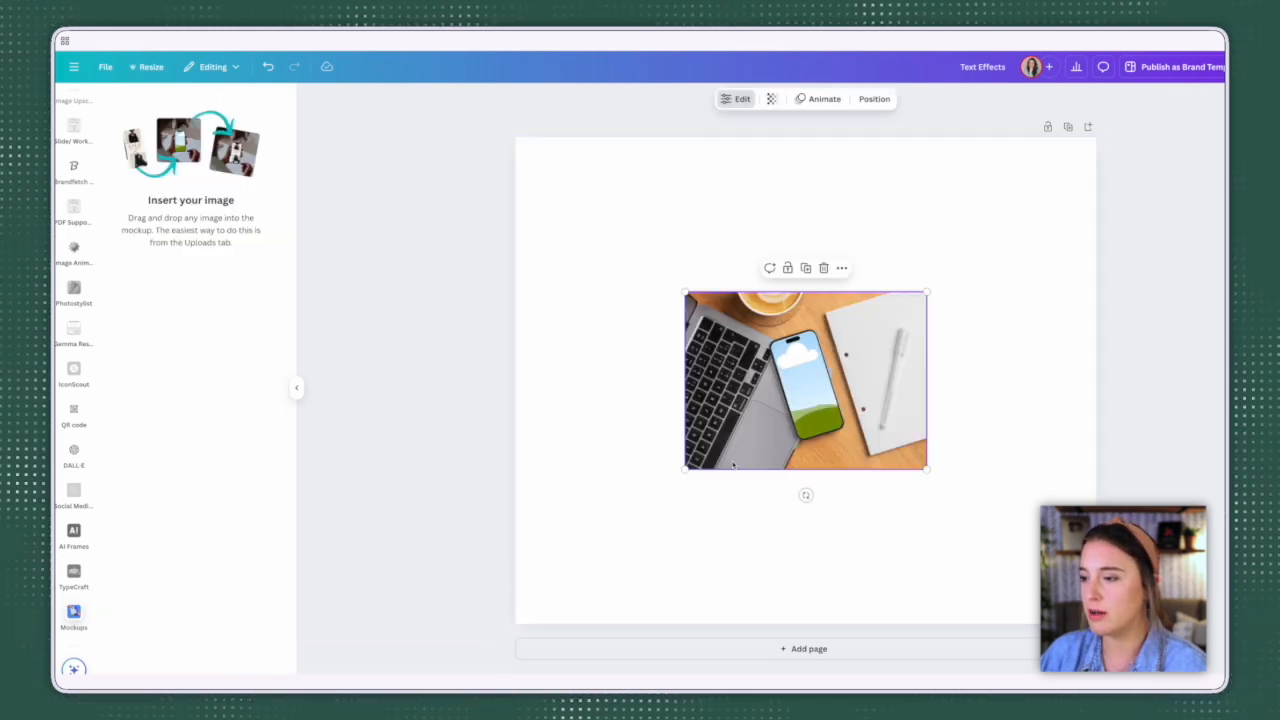
drag(686, 289, 560, 225)
drag(928, 469, 1029, 544)
drag(968, 462, 958, 465)
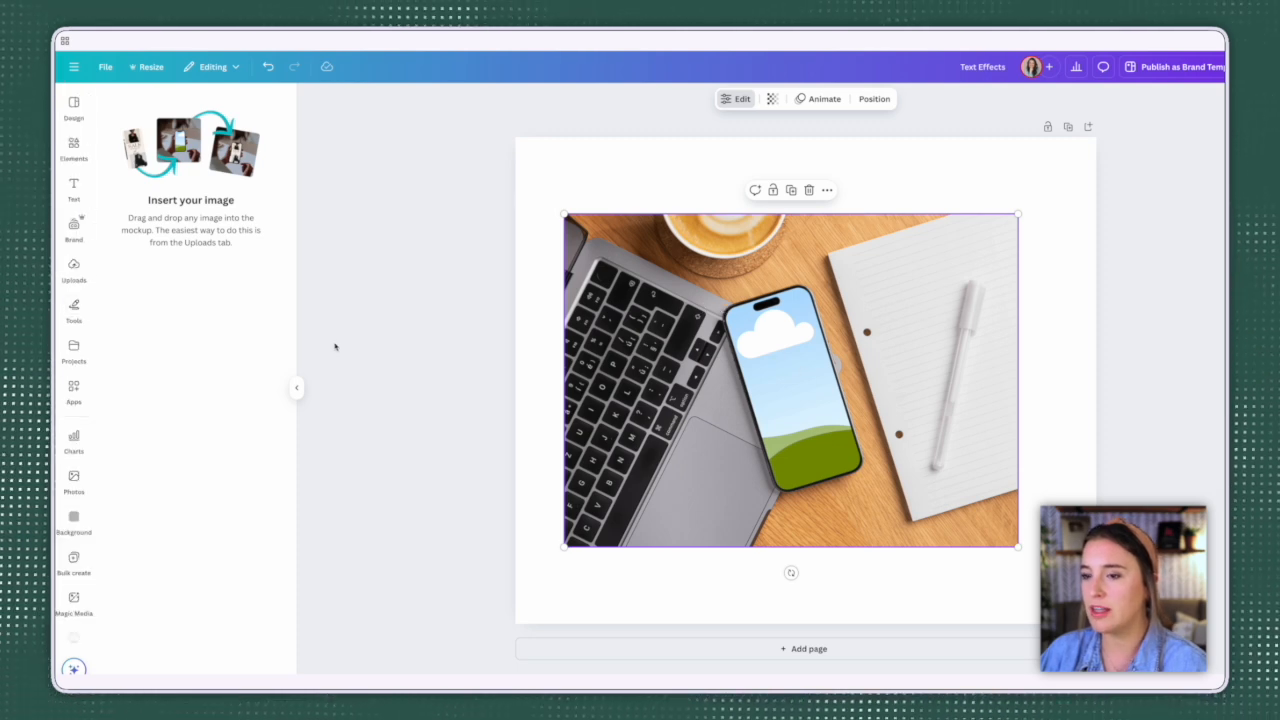
Step: Fill the mockup's phone screen with the uploaded portrait of the woman in a white sweater and jeans
click(75, 272)
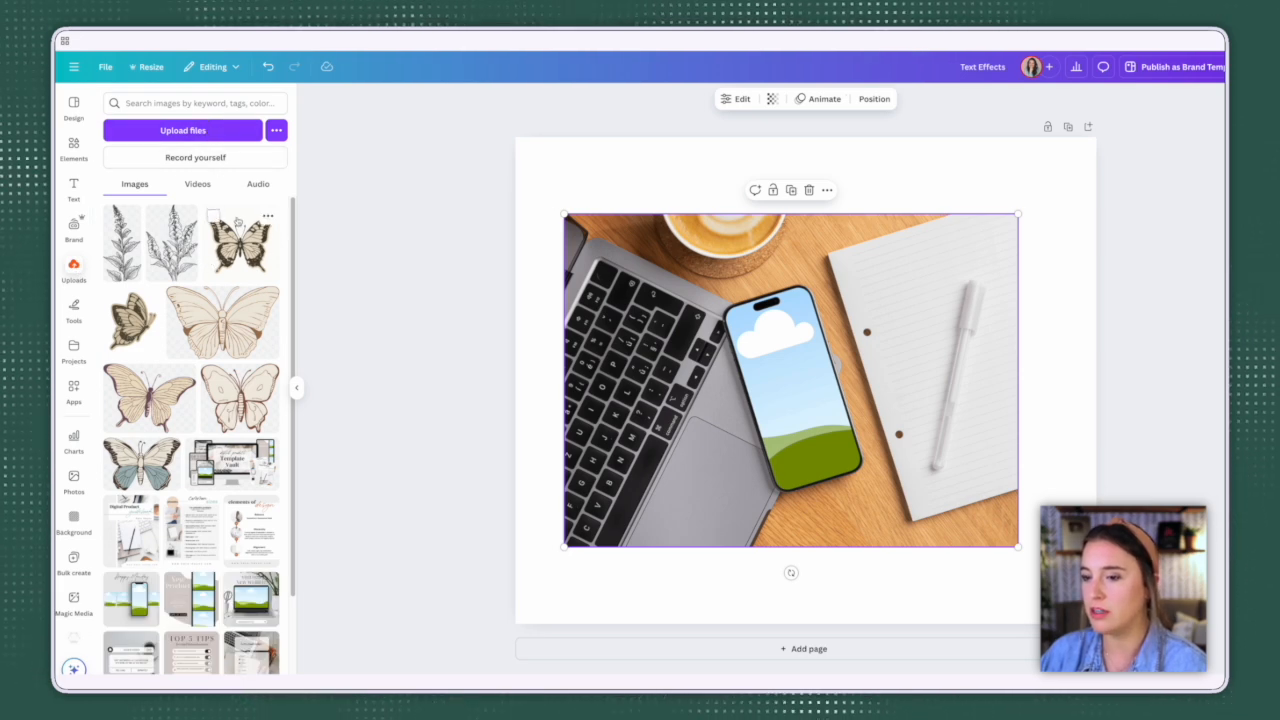
scroll(238, 222, down, 10)
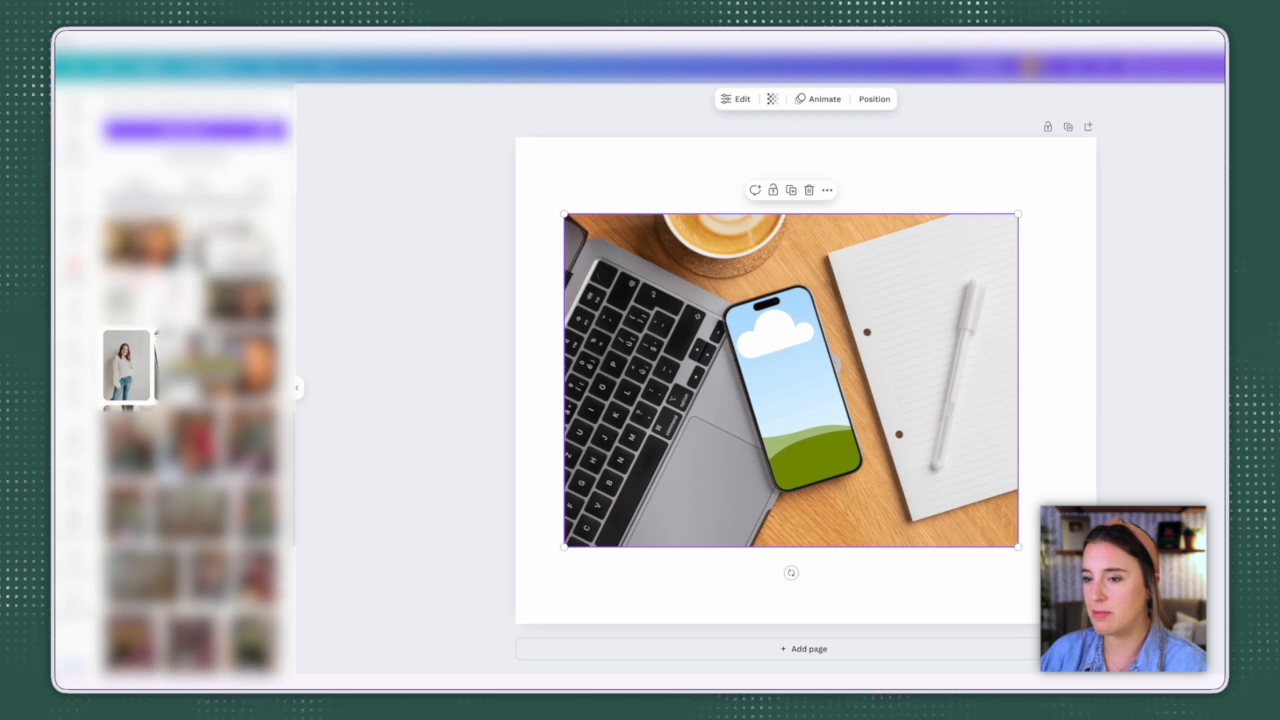
drag(122, 380, 785, 392)
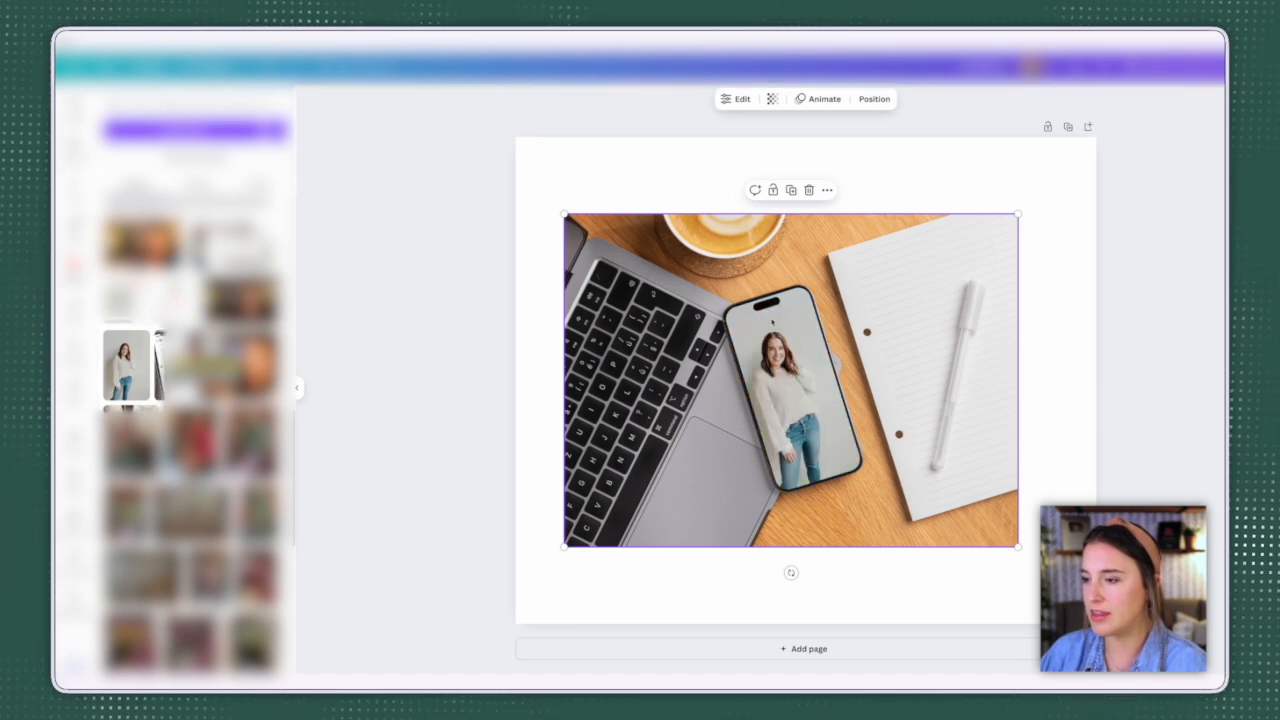
click(1185, 372)
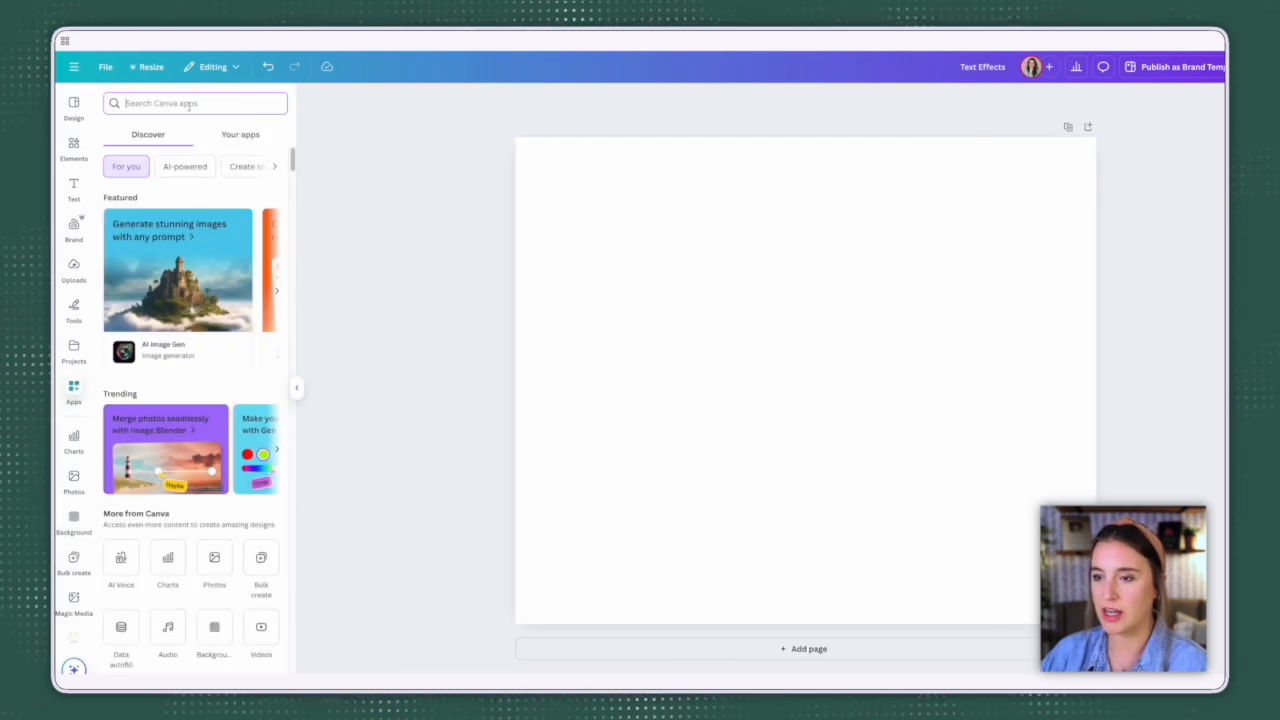
Step: Search the Canva apps for "frame maker" and open Frame Maker
text(frame maker)
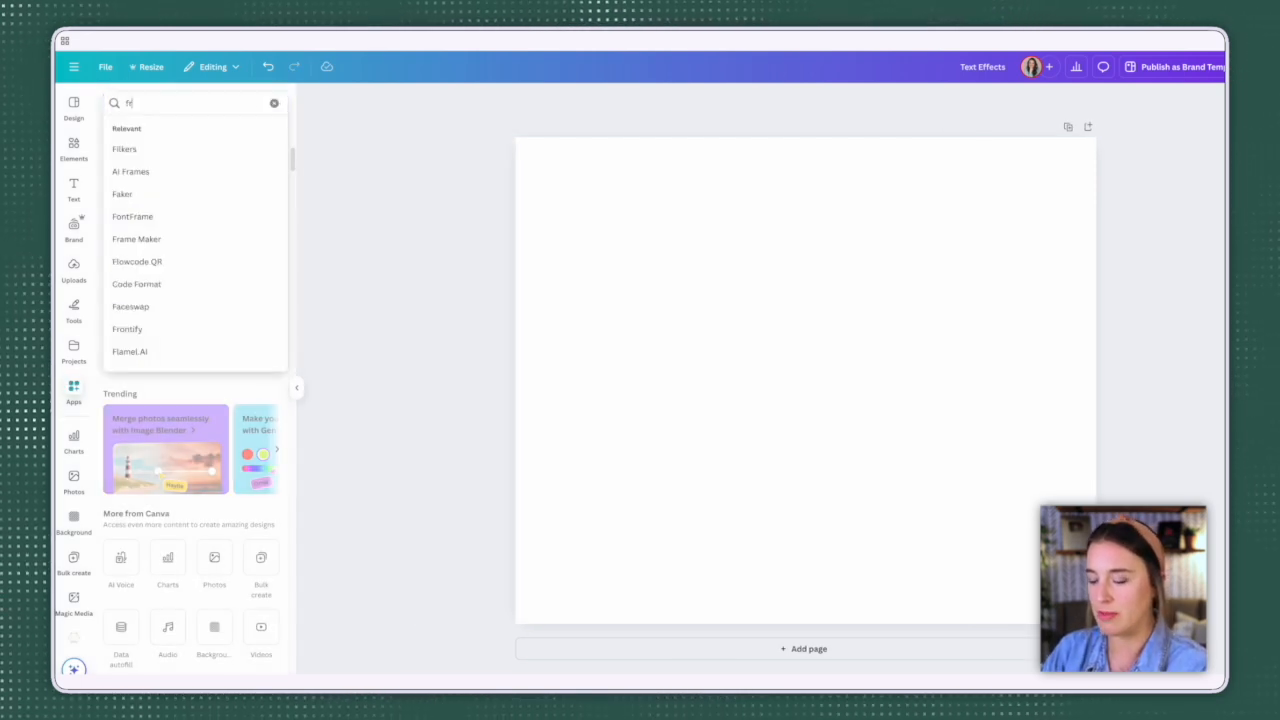
key(Return)
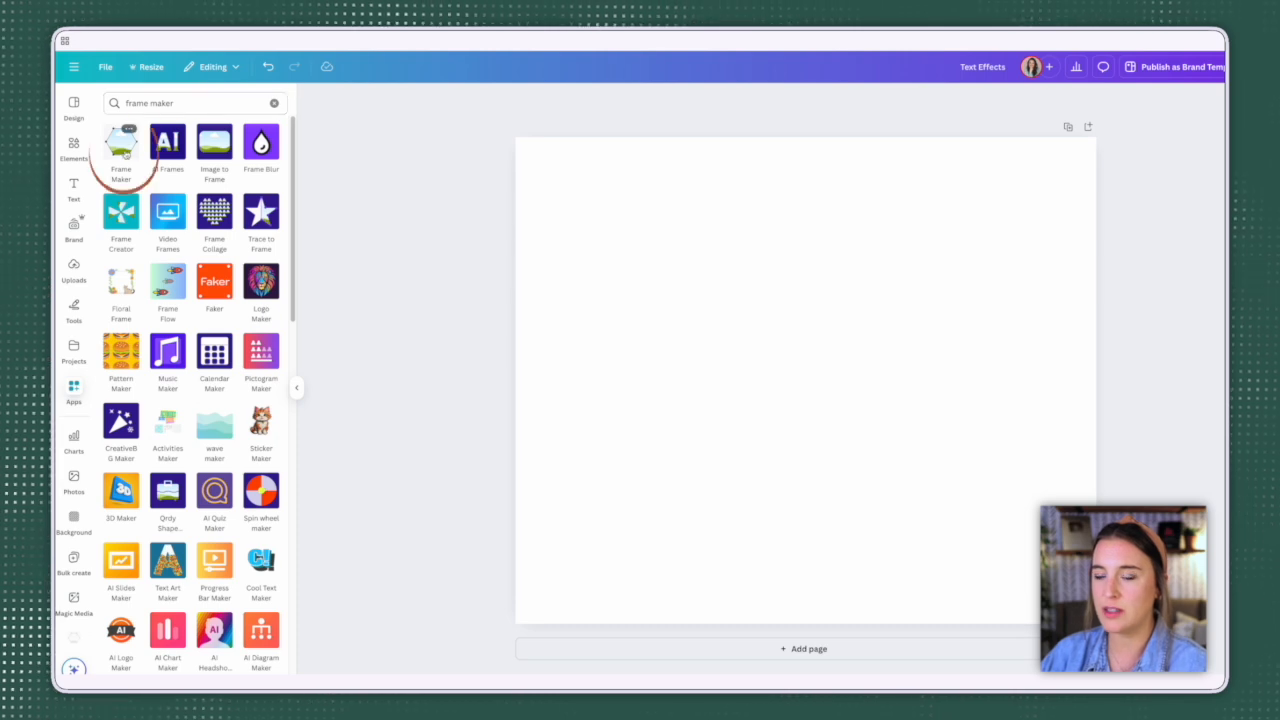
click(123, 148)
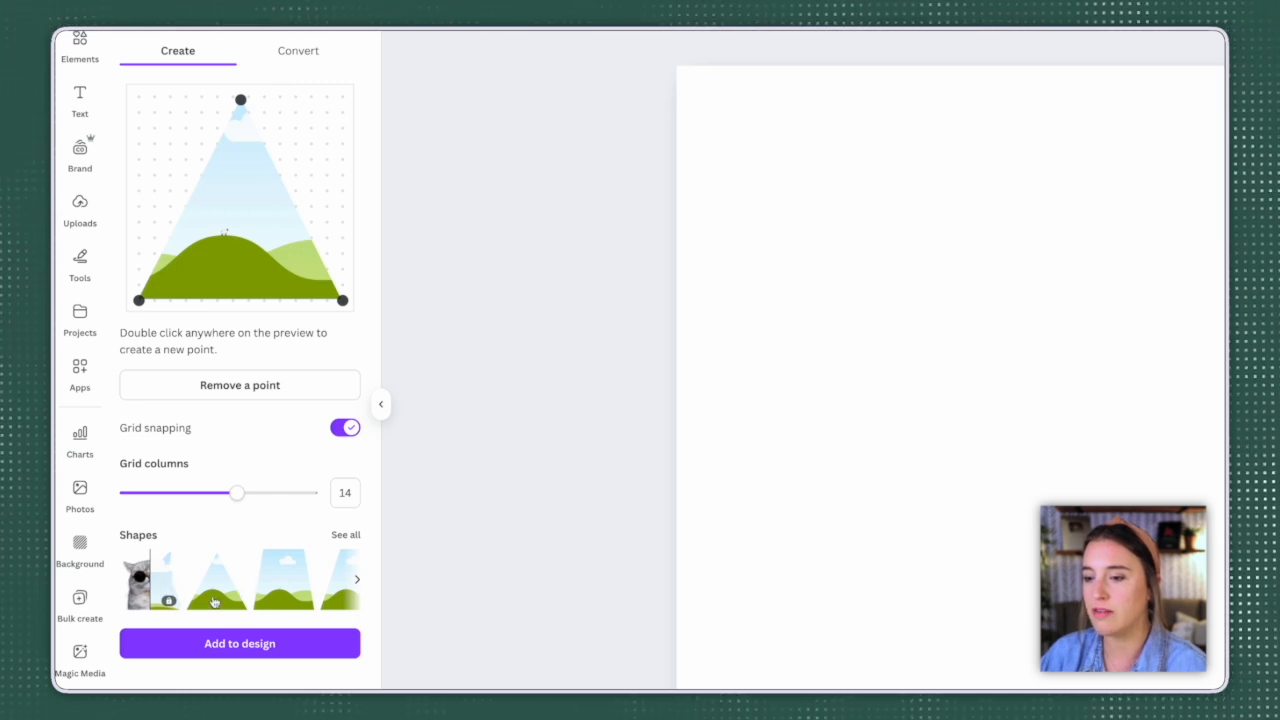
Step: Choose the diamond preset after previewing the trapezoid and parallelogram, and add a point on its upper-right side, pulled in towards the centre
click(284, 598)
click(338, 598)
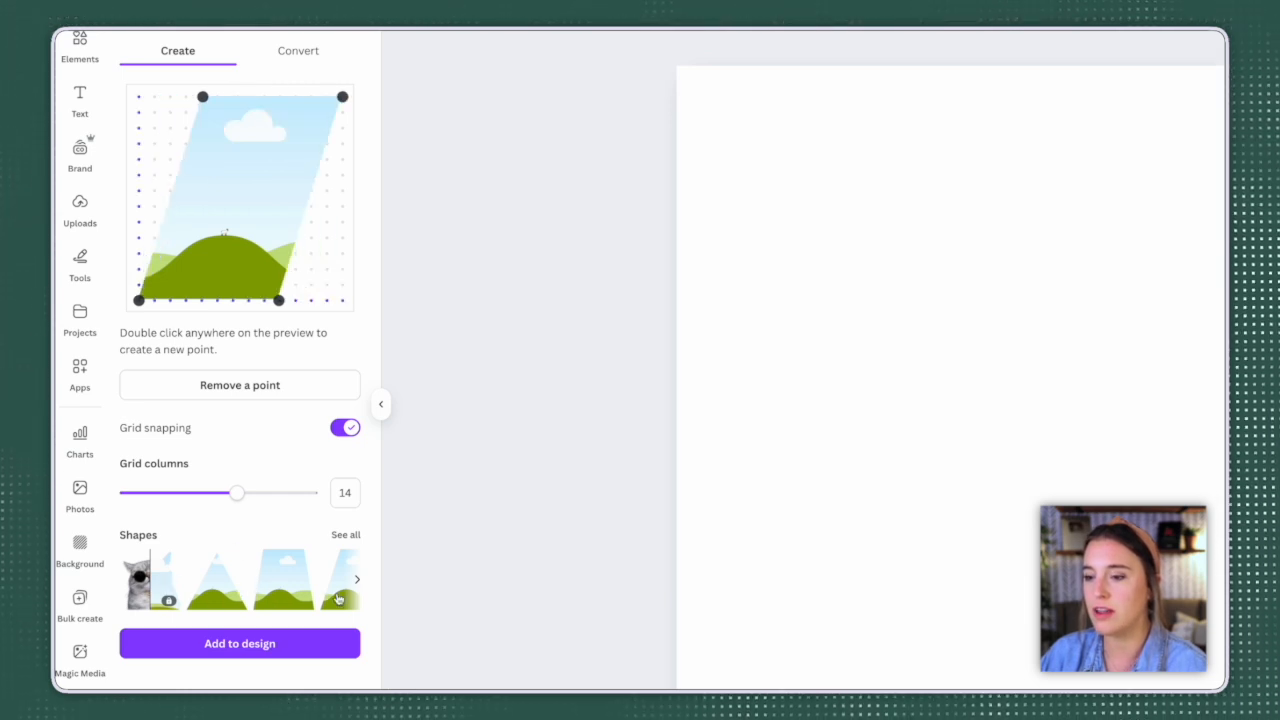
click(356, 579)
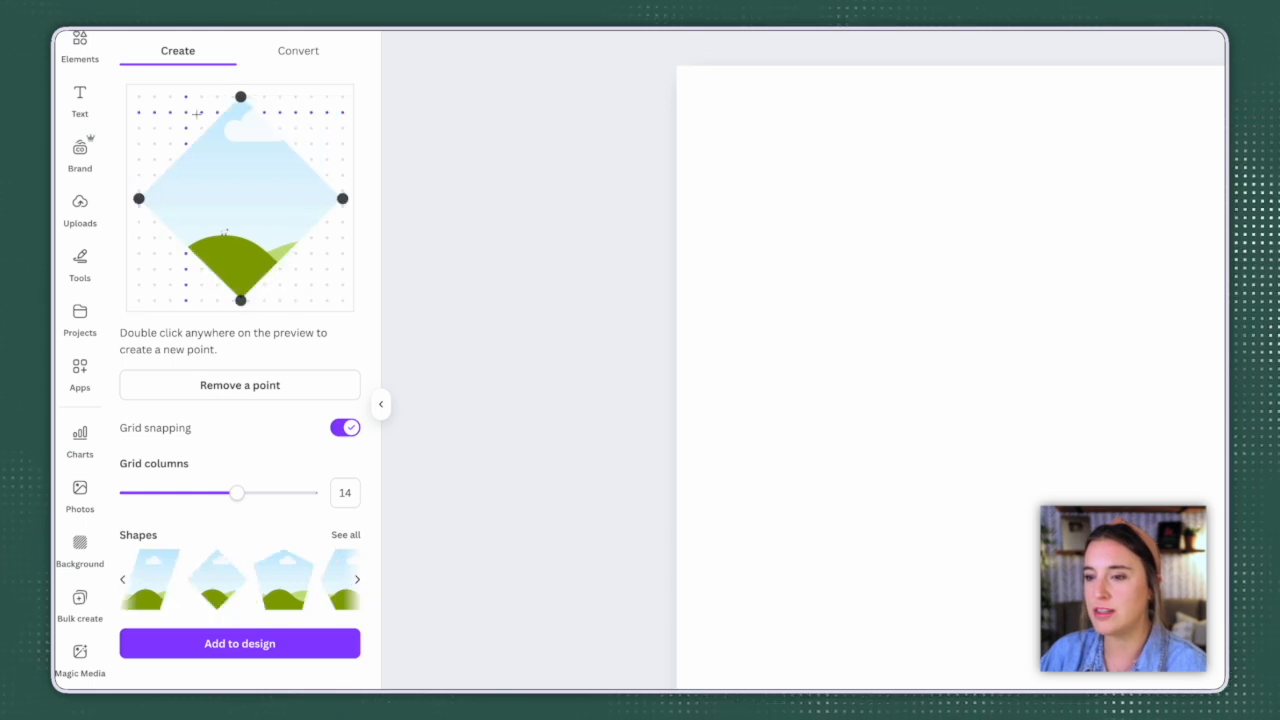
double_click(324, 112)
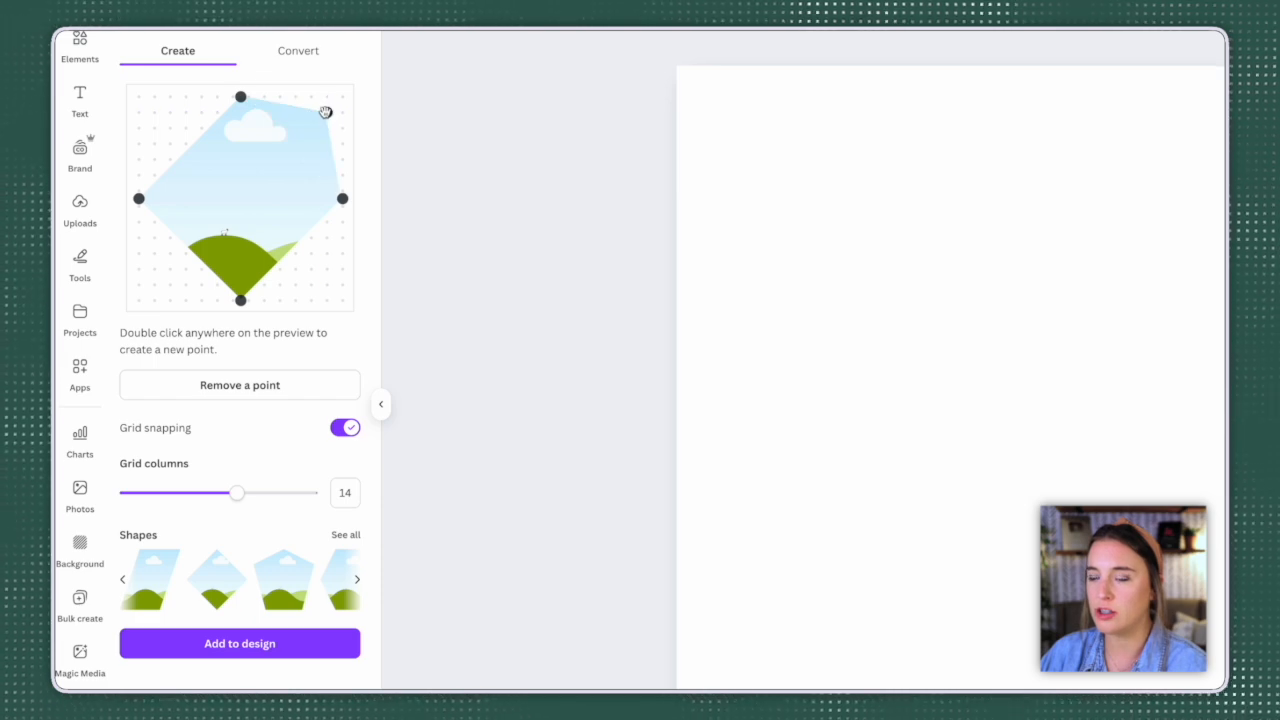
drag(325, 112, 248, 190)
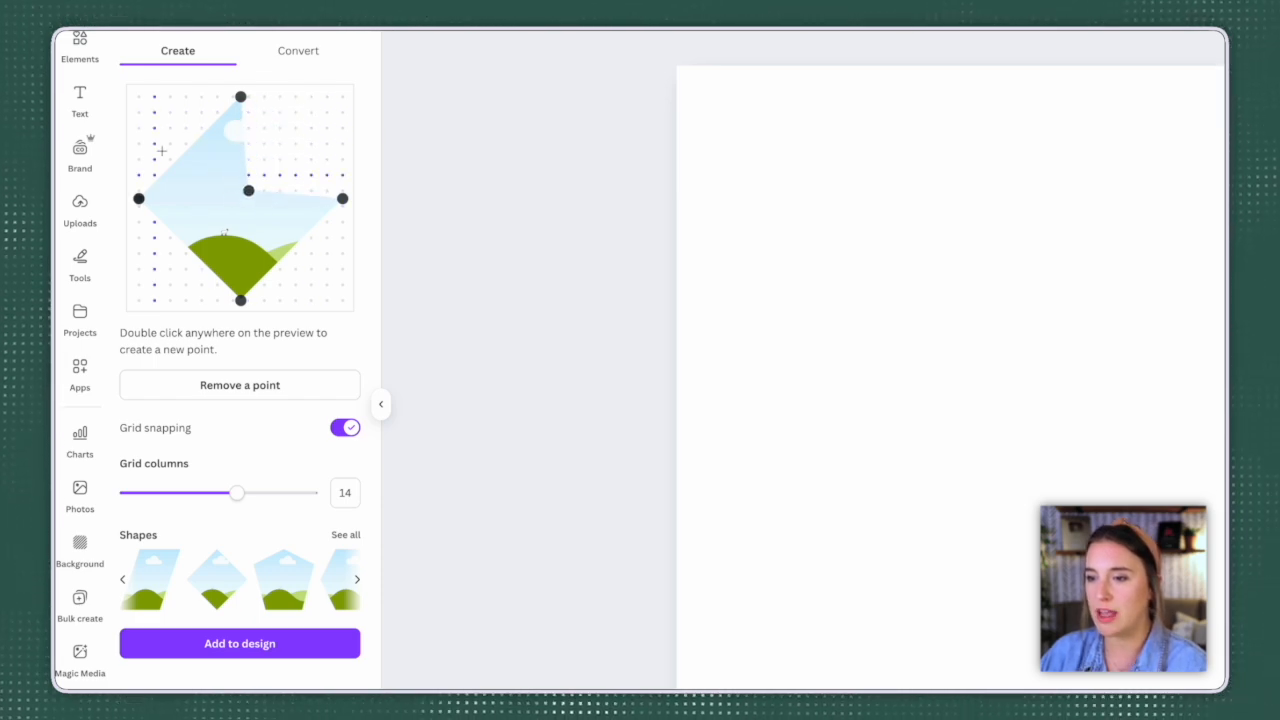
Step: Set the grid columns to 16, add a lower-left corner point to the frame shape and move its left point slightly inward
mouse_move(236, 492)
mouse_down()
mouse_move(298, 495)
mouse_move(226, 494)
mouse_move(261, 497)
mouse_up()
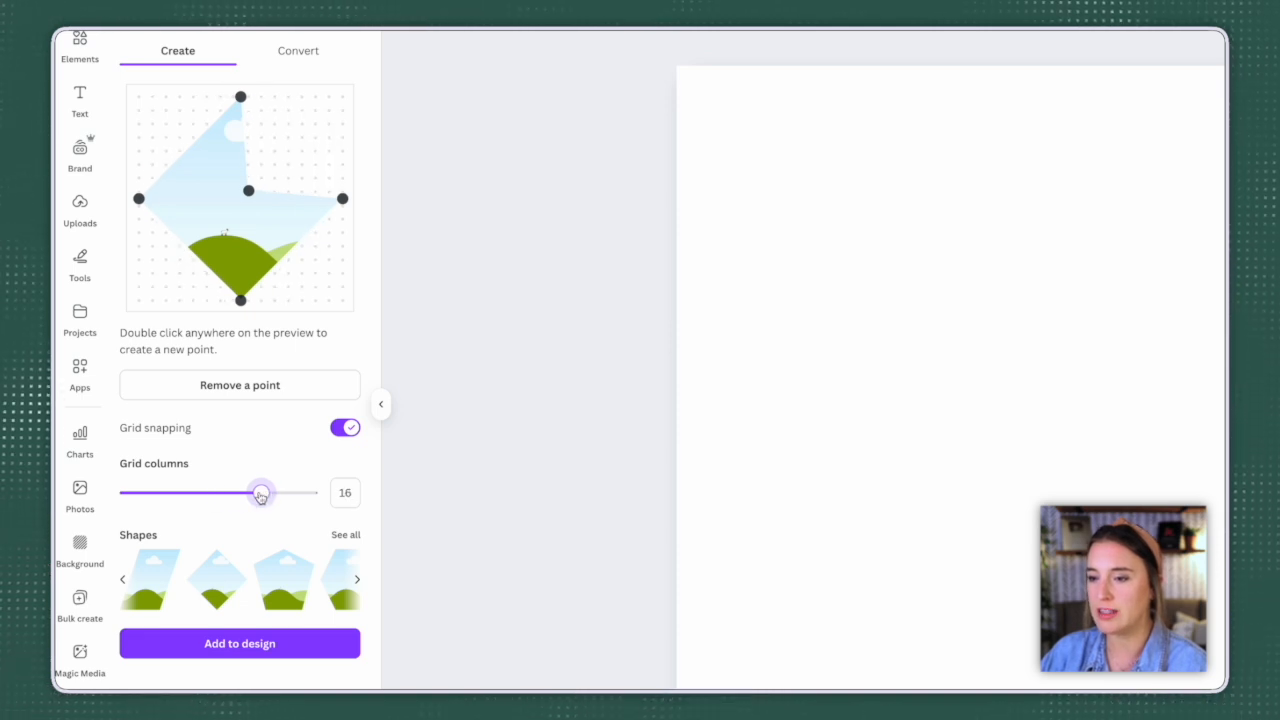
double_click(152, 273)
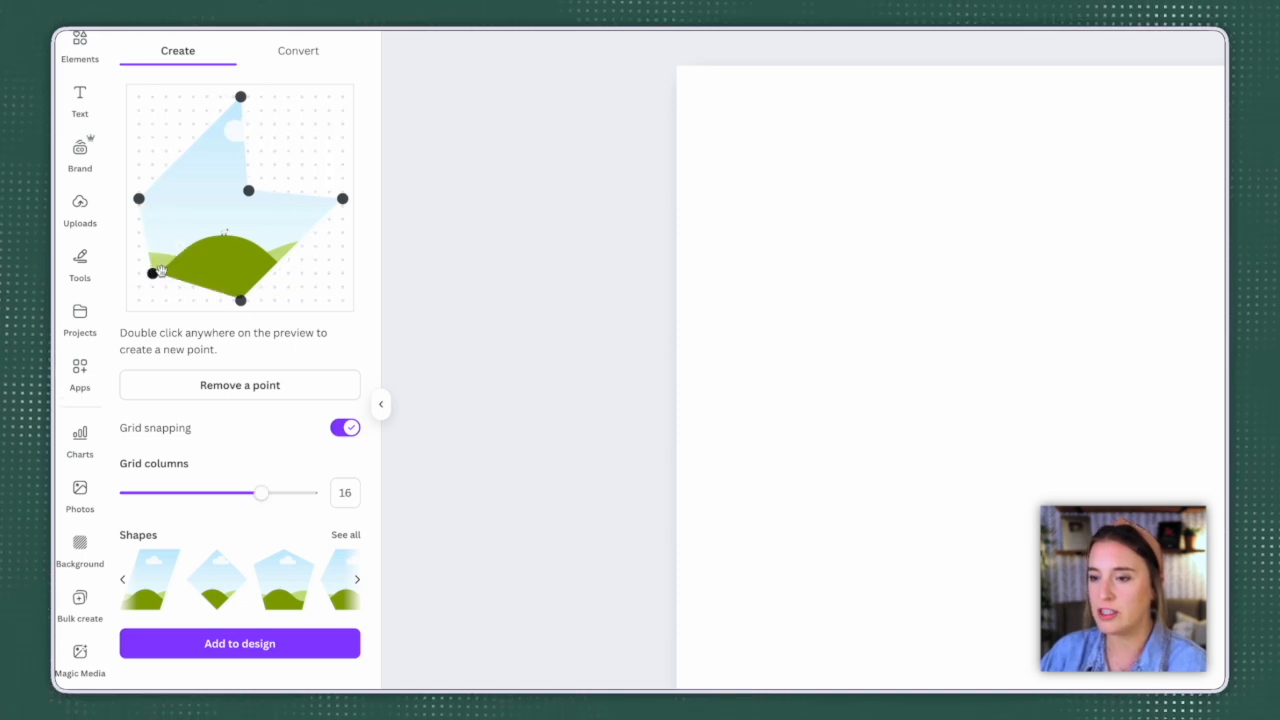
drag(152, 273, 139, 287)
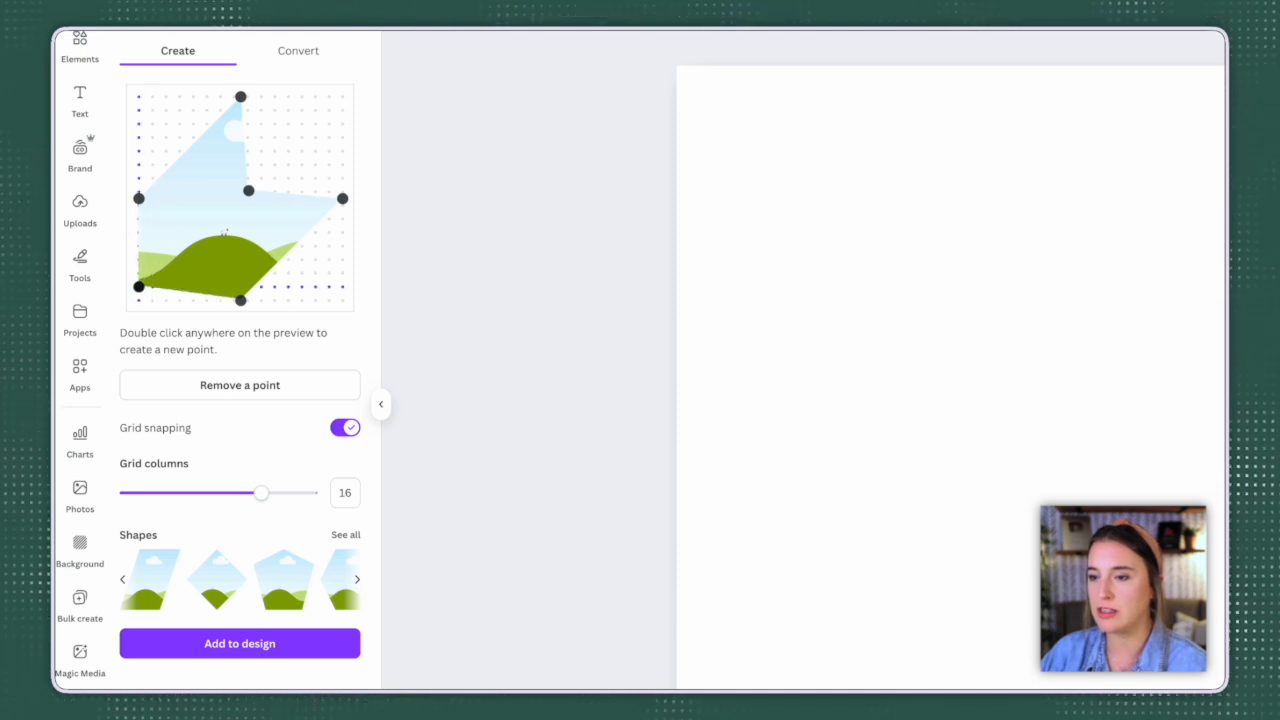
drag(139, 198, 152, 191)
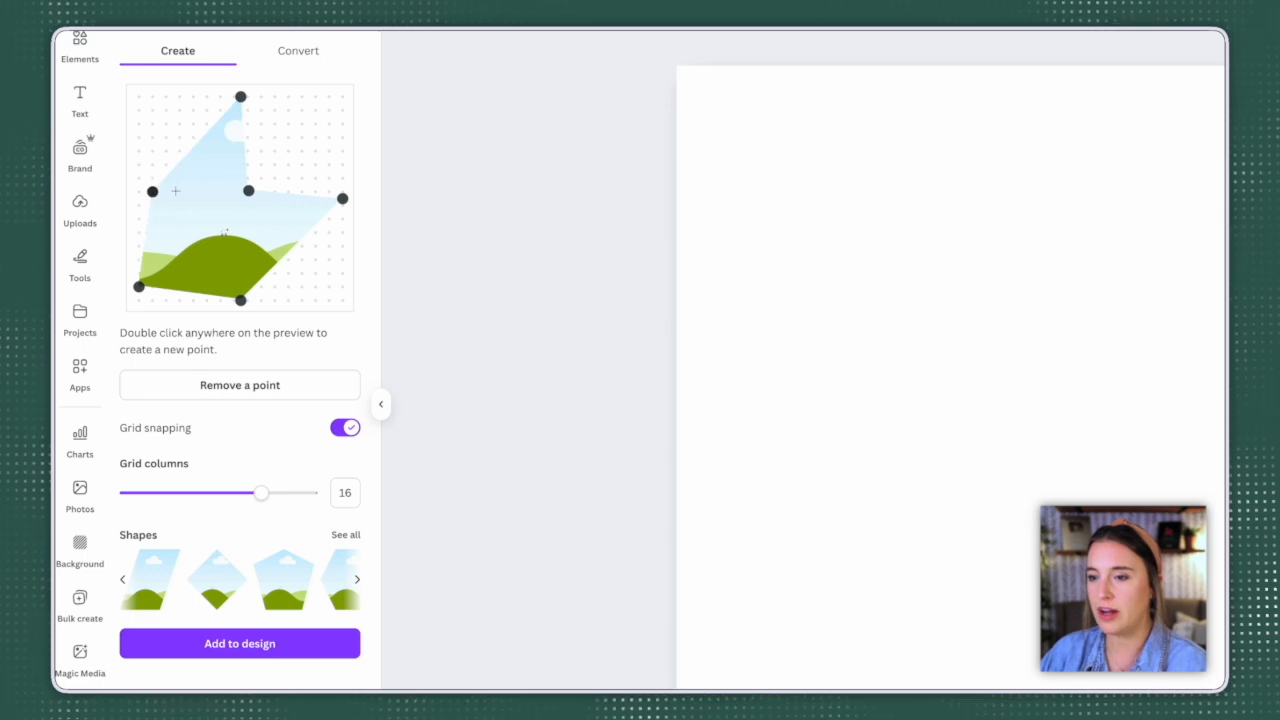
Step: Add the custom frame to the design and fill it with the recently used brick wall photo
click(290, 650)
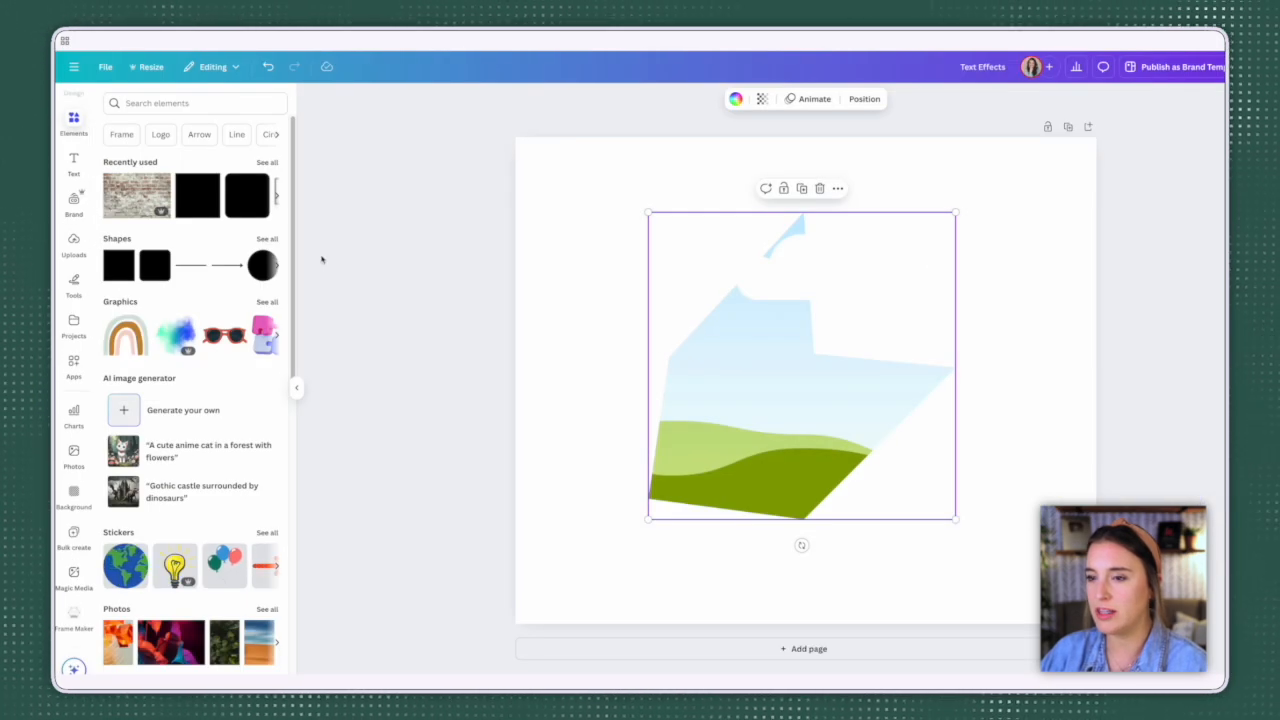
drag(137, 195, 900, 470)
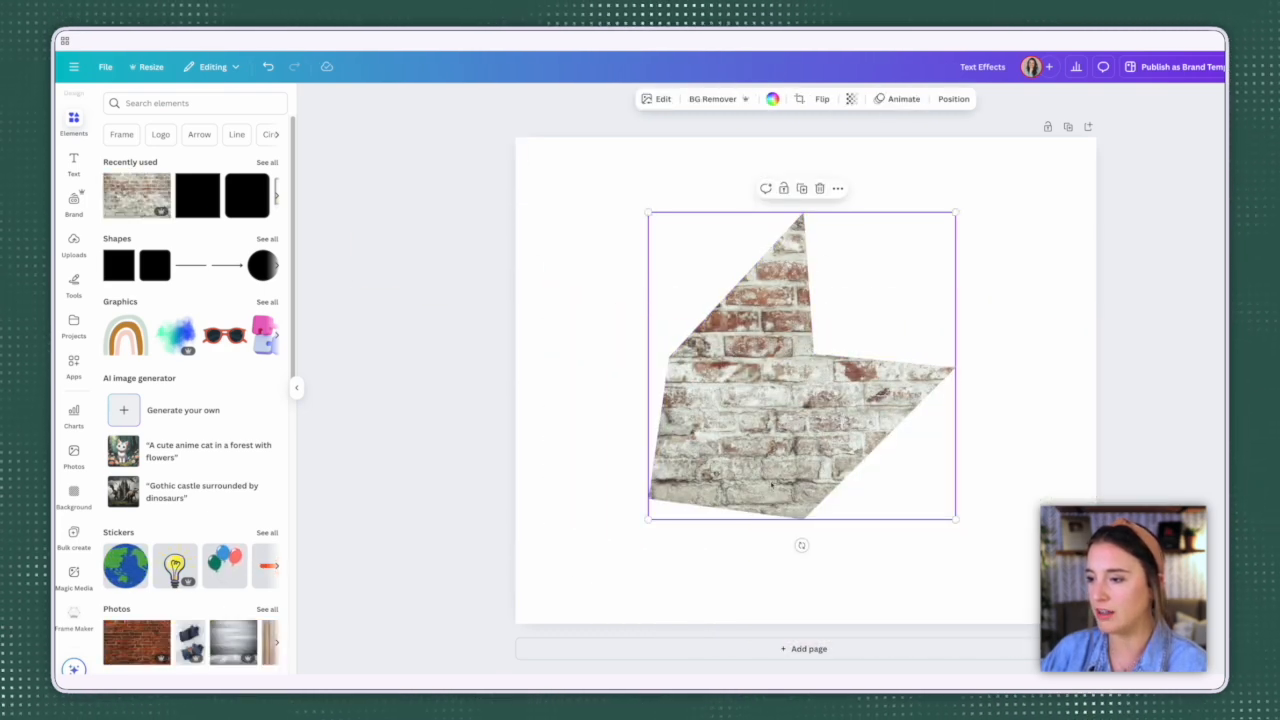
click(1019, 356)
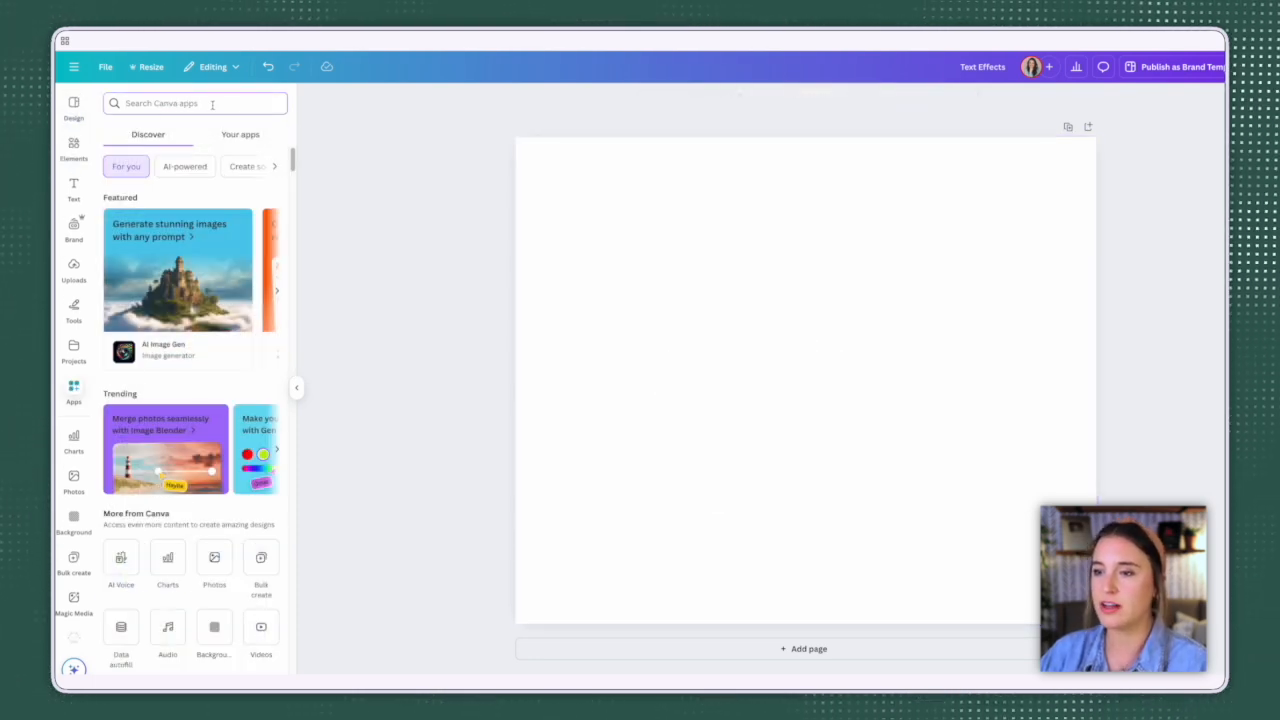
Step: Search the Canva apps for "type gradient" and open TypeGradient
text(type gradient)
key(Return)
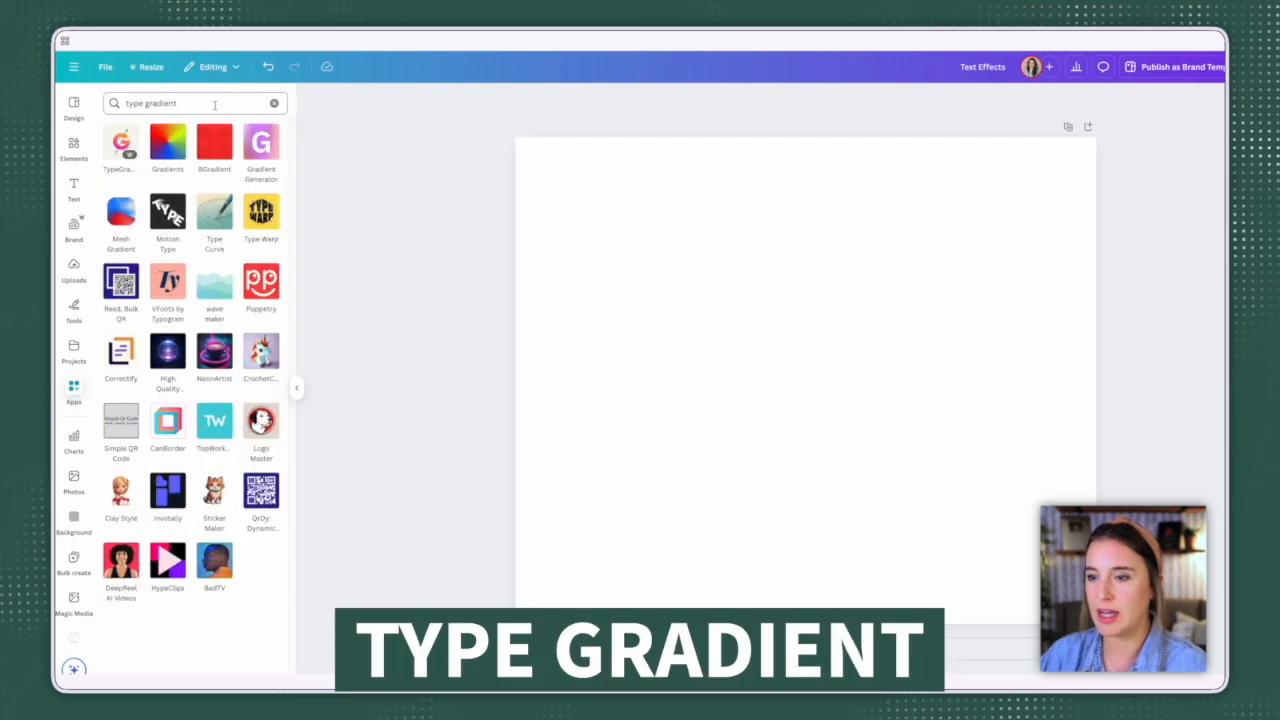
click(119, 143)
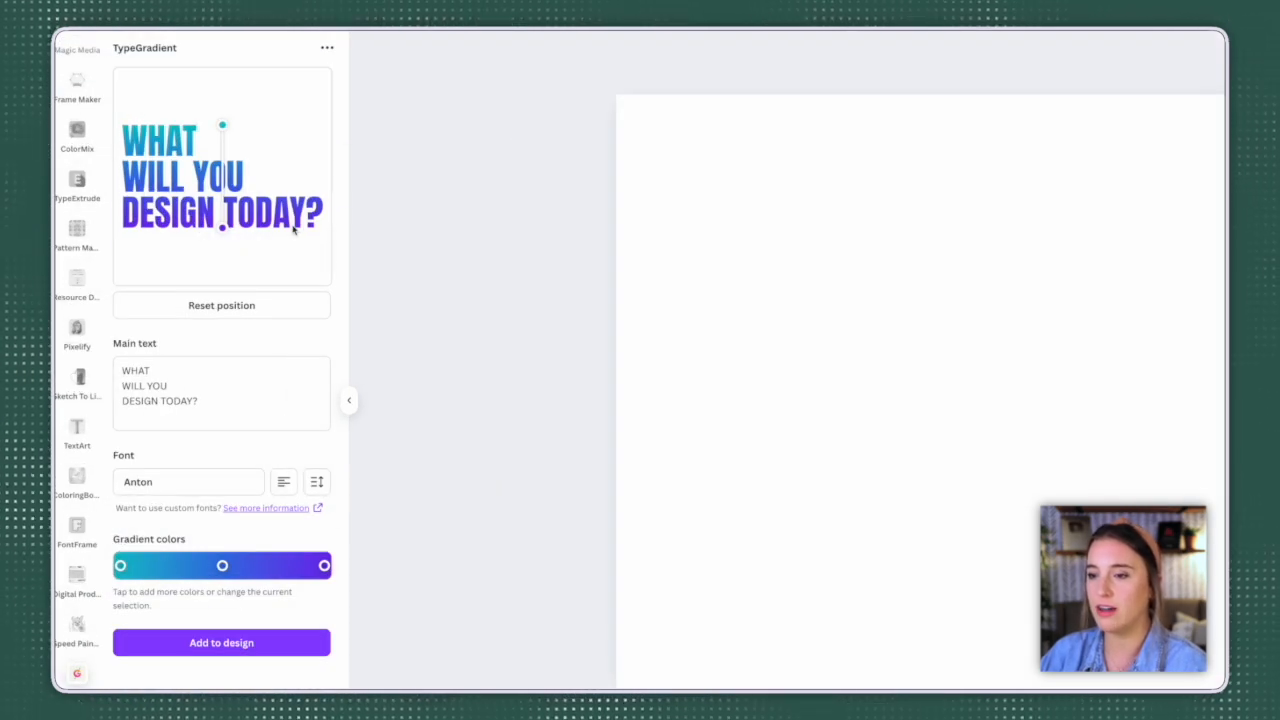
Step: Replace the TypeGradient main text with "Hey! Happy Monday!", one word per line
click(212, 401)
drag(212, 403, 115, 366)
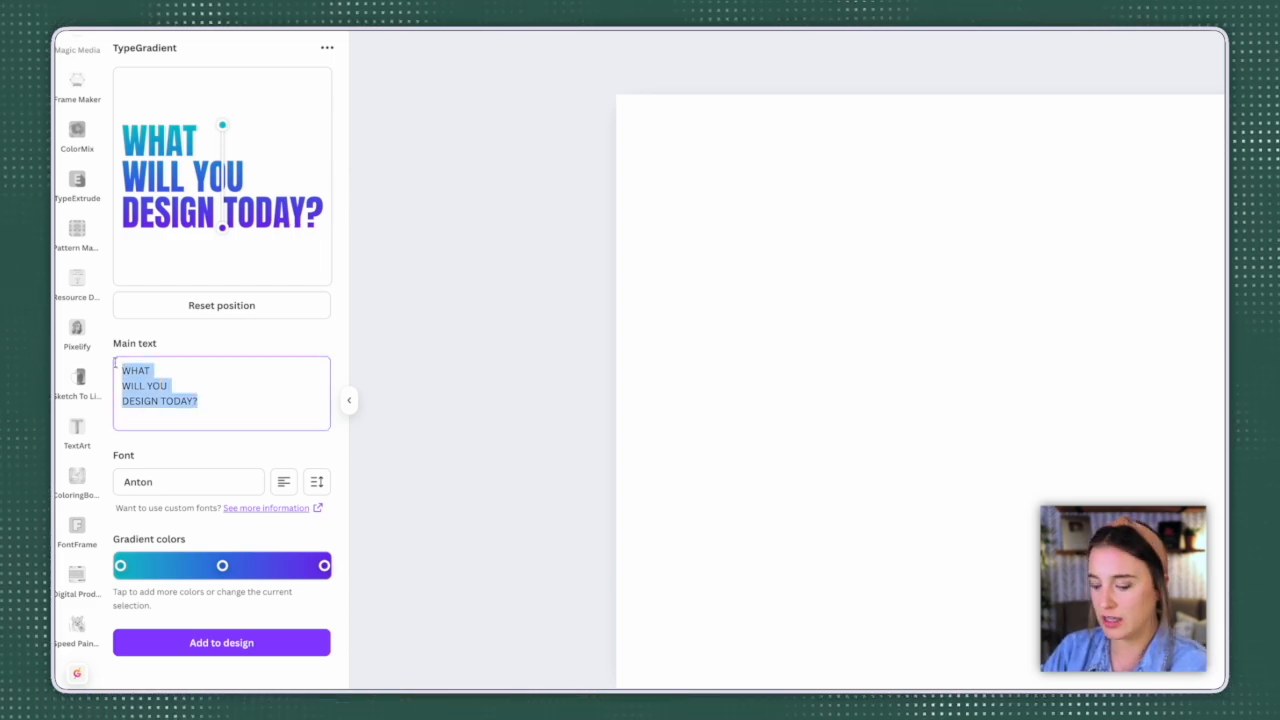
text(Hey!)
key(Return)
text(Happy)
key(Return)
text(Monday!)
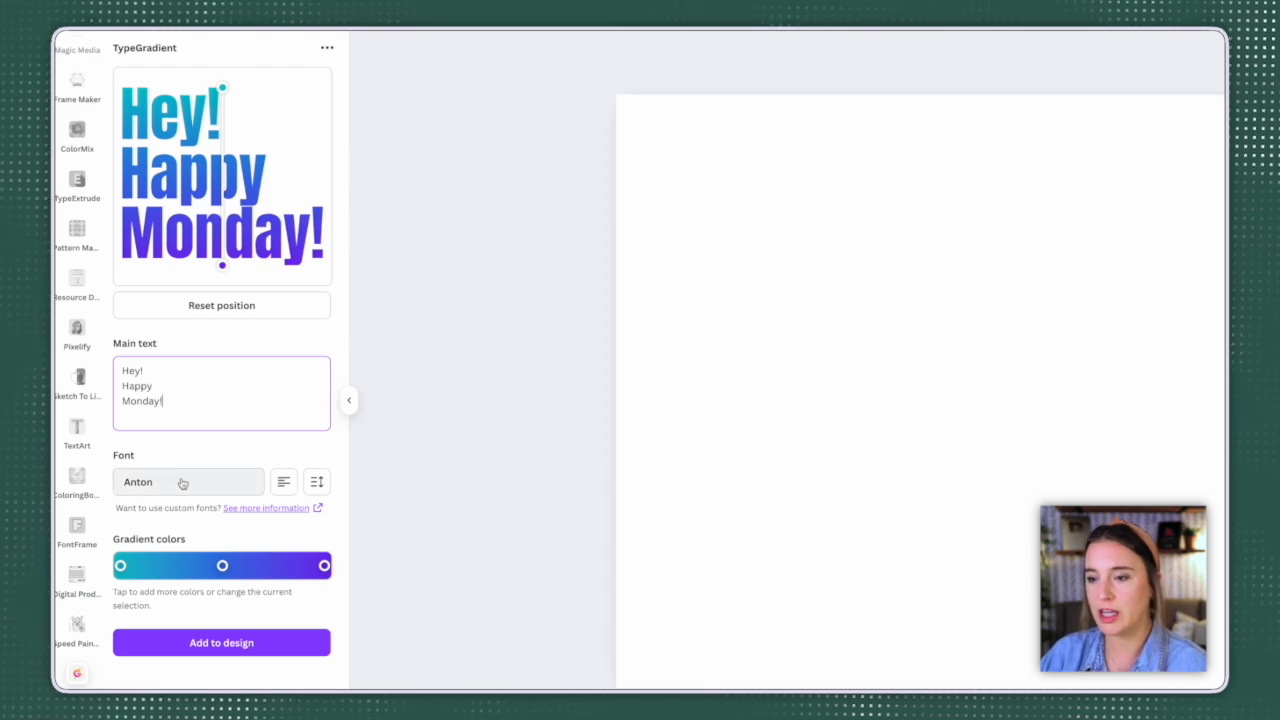
Step: Browse the available fonts and set the gradient text's font to Balloony
click(182, 483)
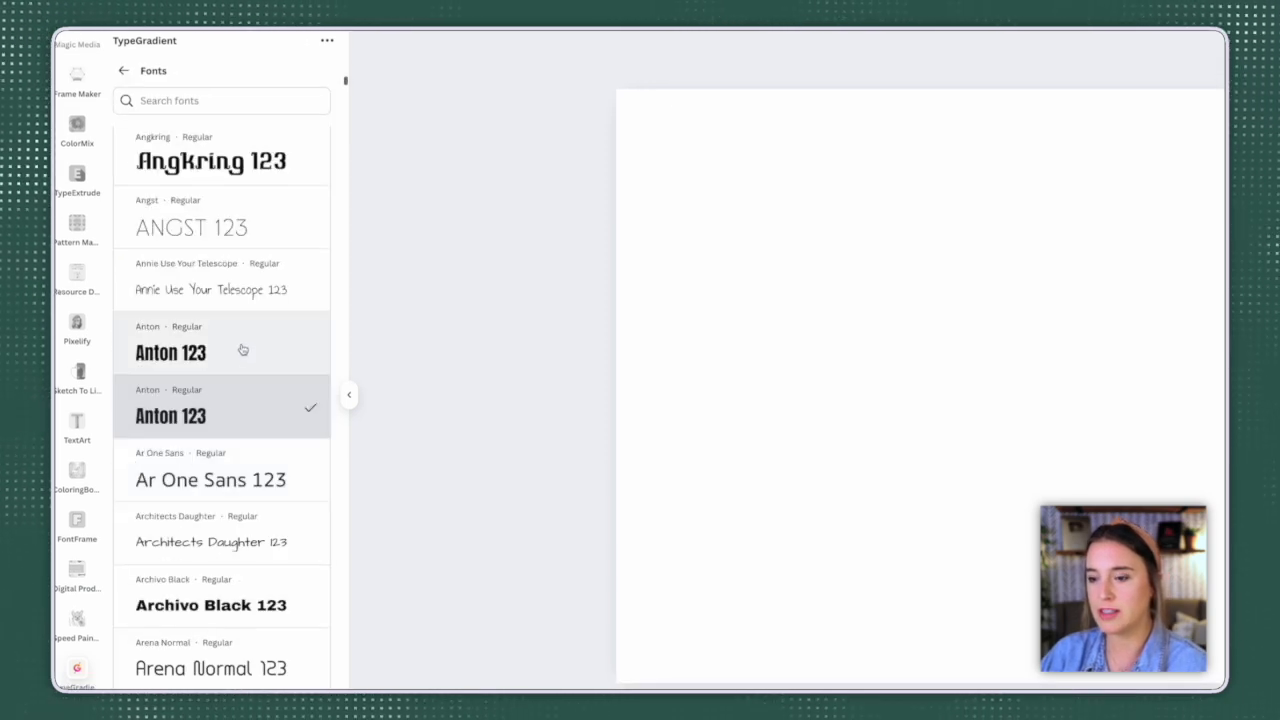
scroll(245, 347, down, 1)
scroll(247, 346, down, 4)
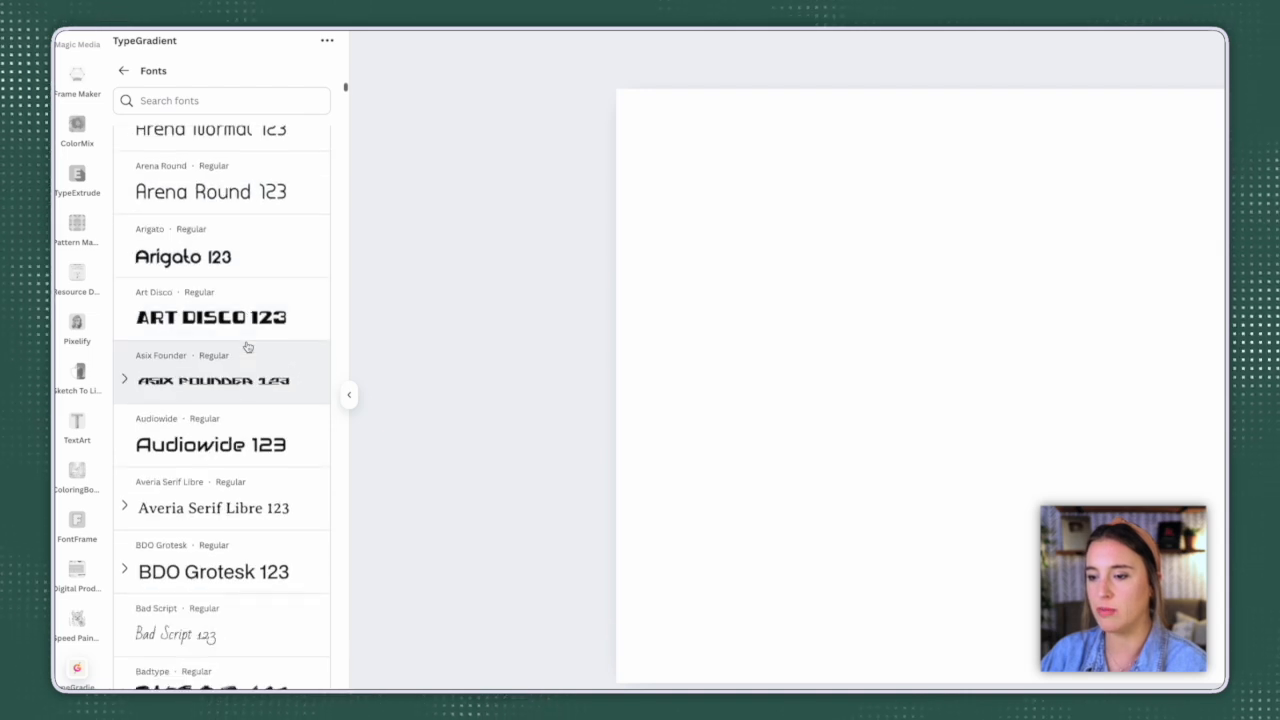
scroll(247, 346, down, 3)
scroll(247, 346, down, 4)
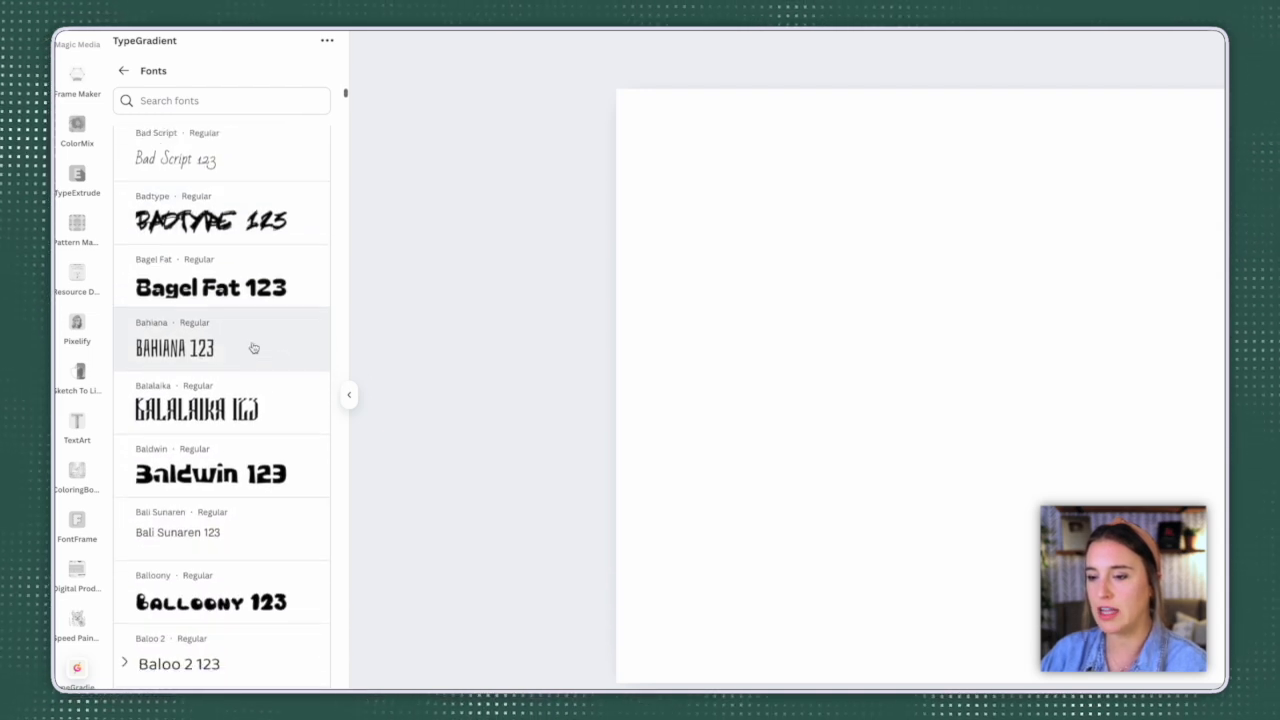
click(246, 362)
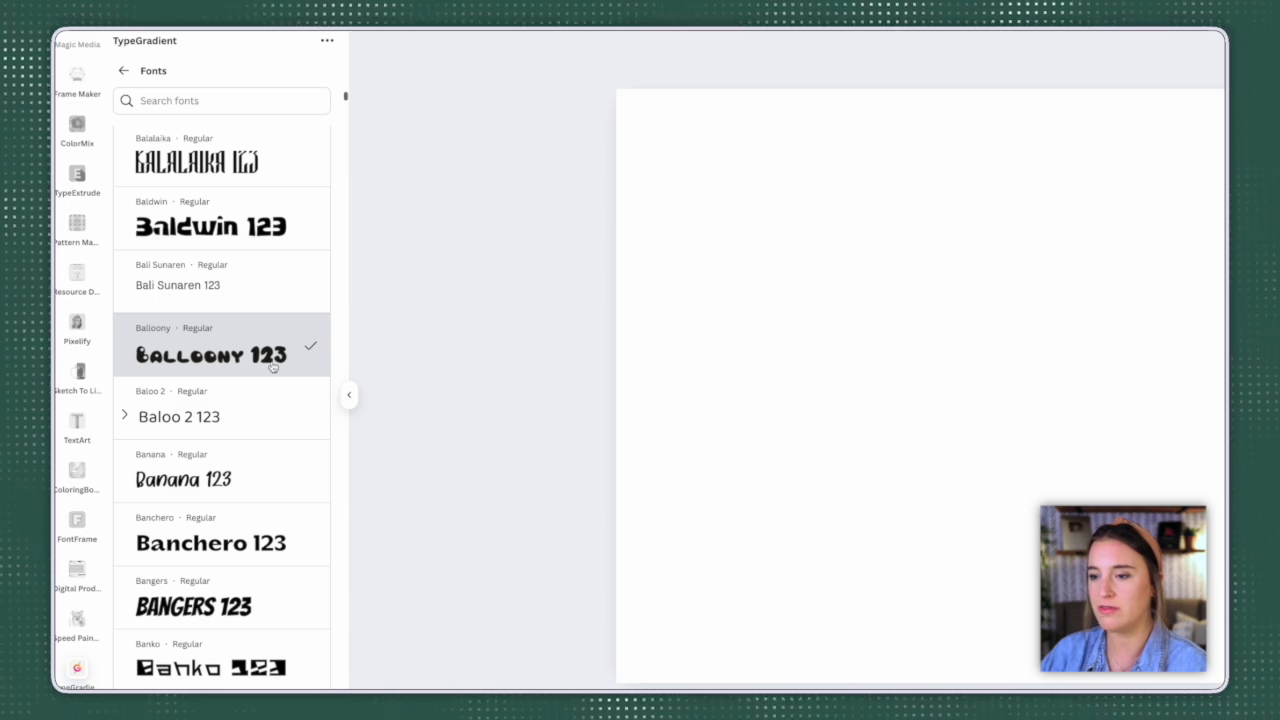
scroll(268, 363, down, 1)
click(124, 71)
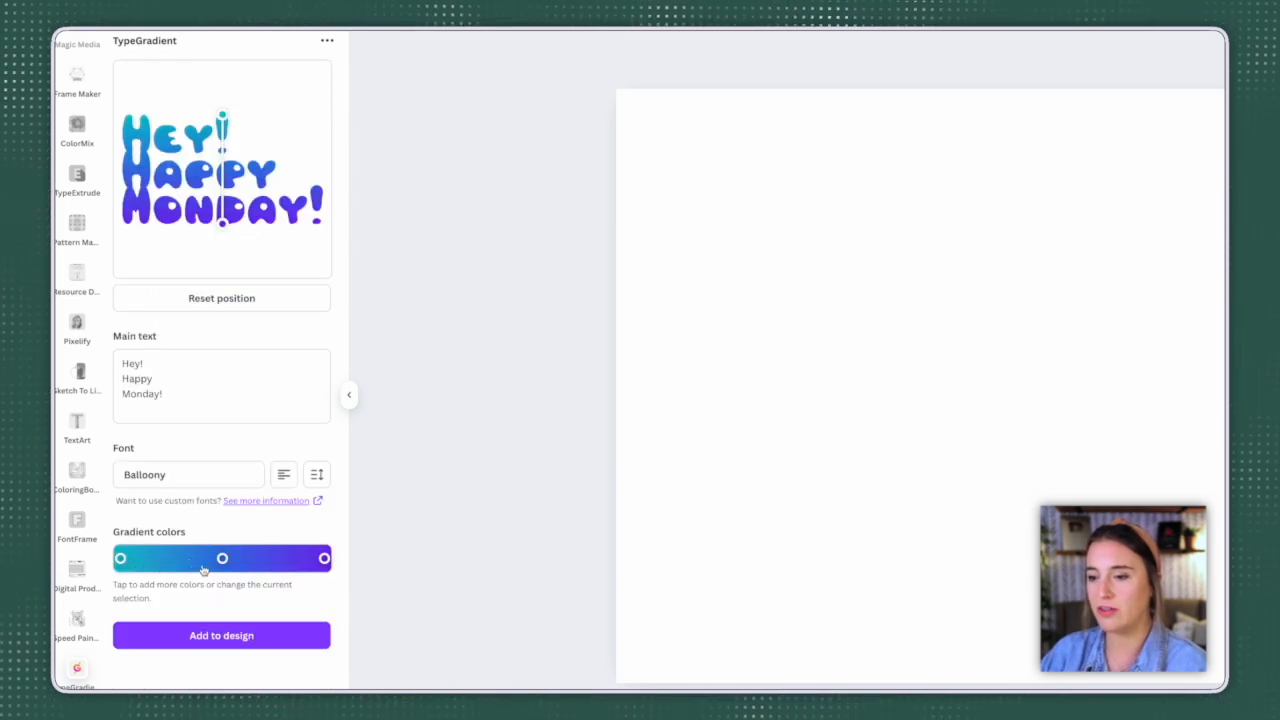
Step: Shift the middle gradient stop towards the start of the gradient and recolor it red, #e33333
click(121, 560)
click(322, 562)
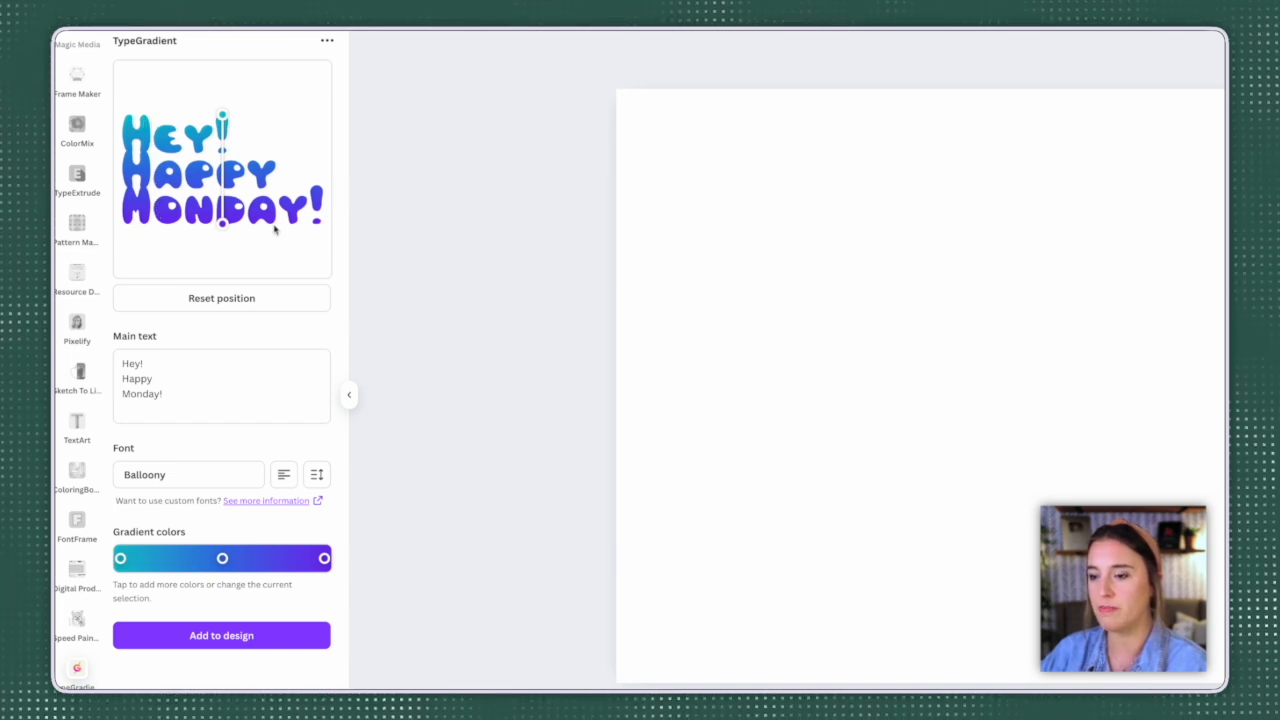
click(224, 560)
drag(224, 560, 184, 559)
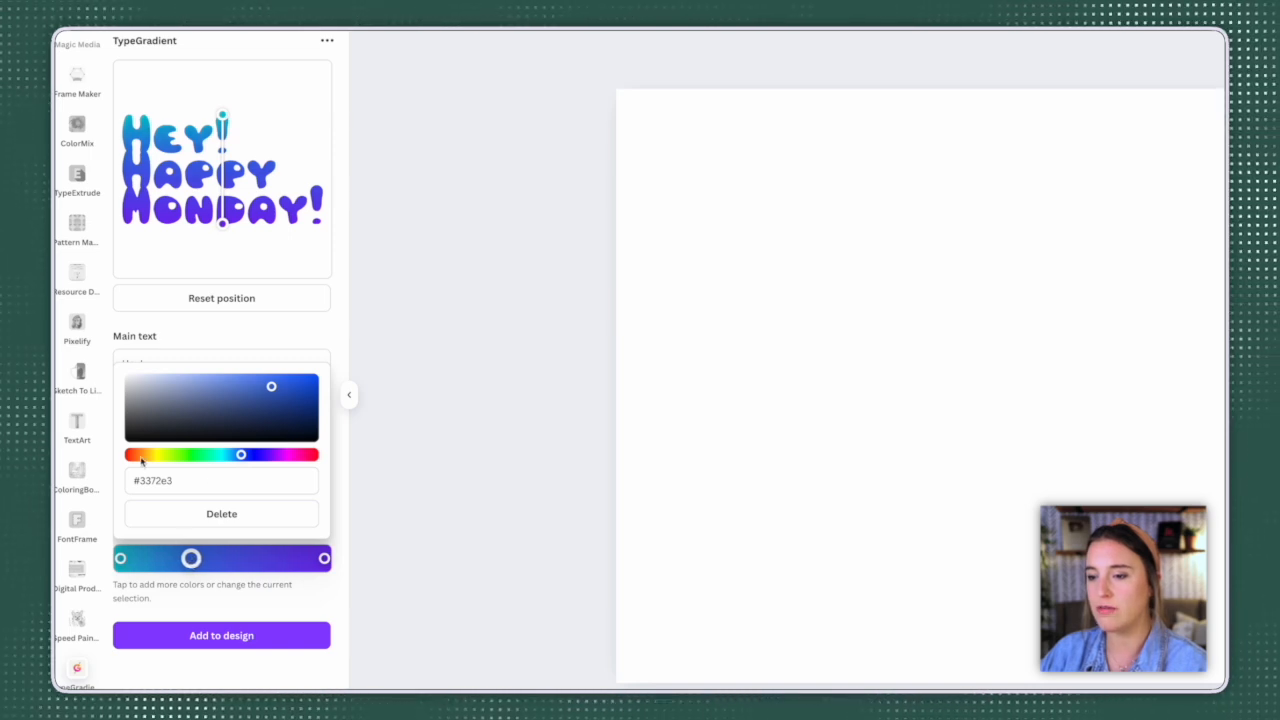
click(139, 455)
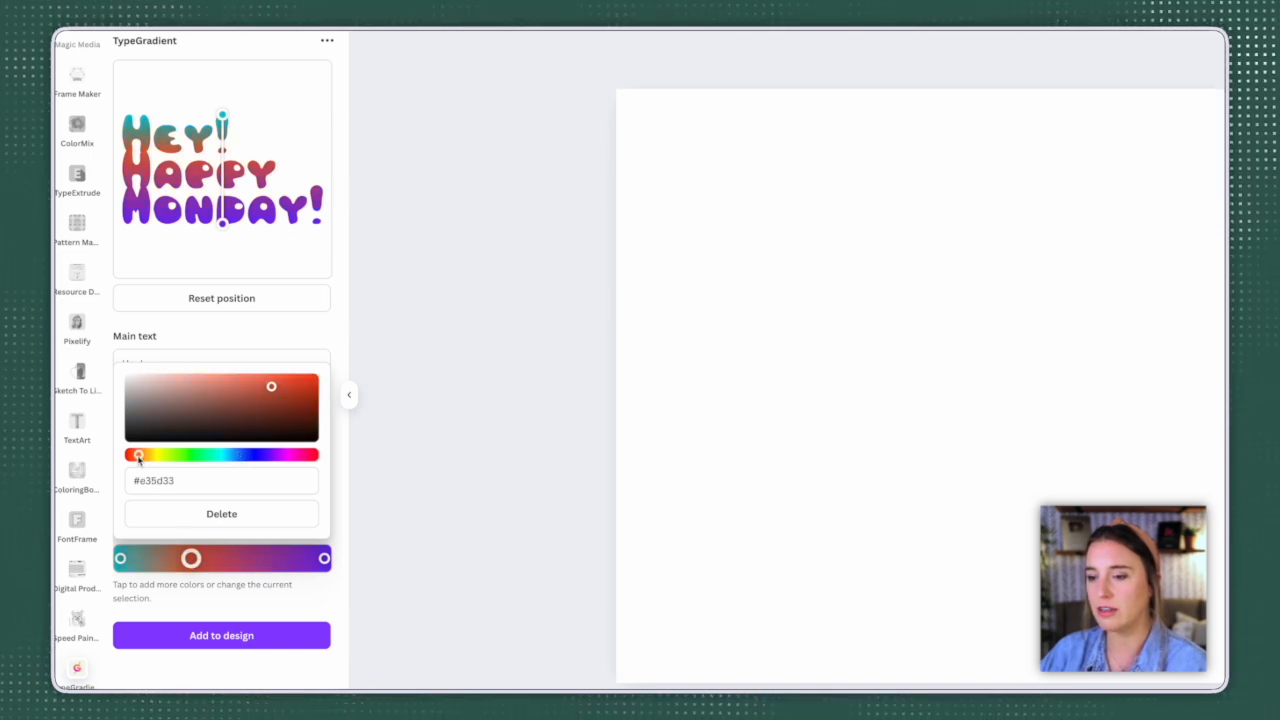
click(206, 457)
drag(276, 457, 316, 458)
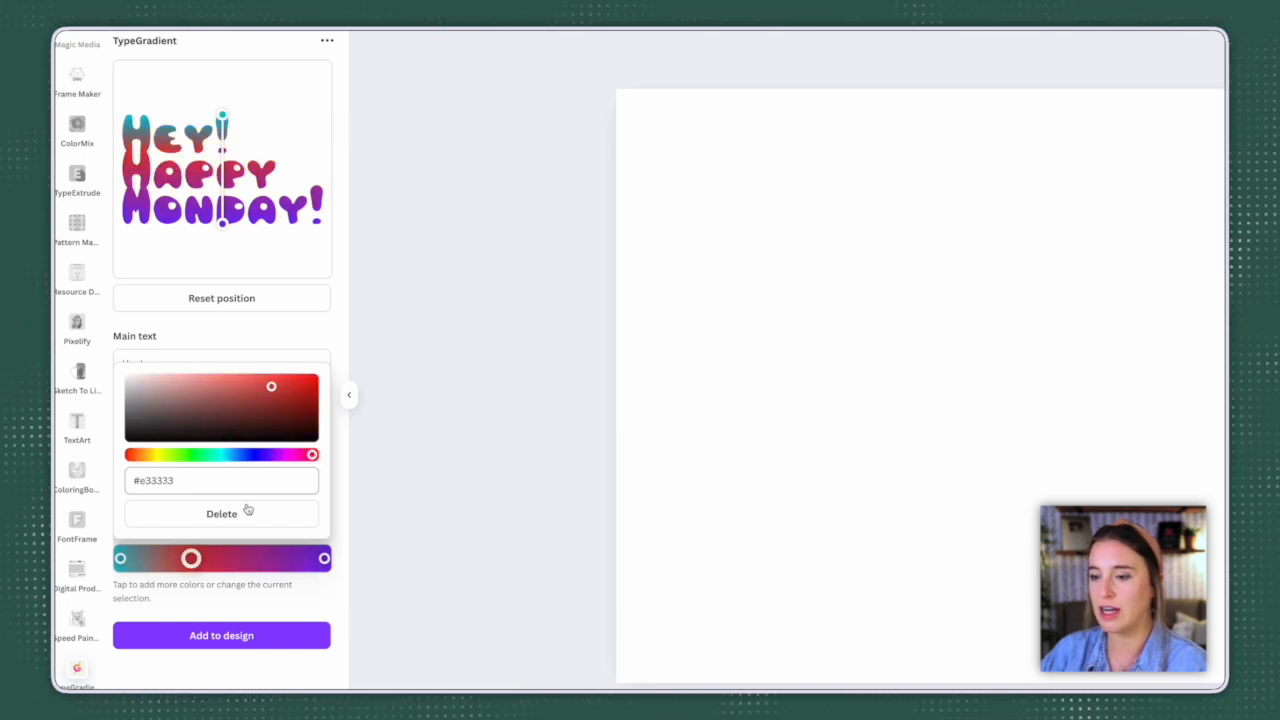
Step: Recolor the first gradient stop yellow, #ccc400, and the last stop soft red, #e78686
click(120, 559)
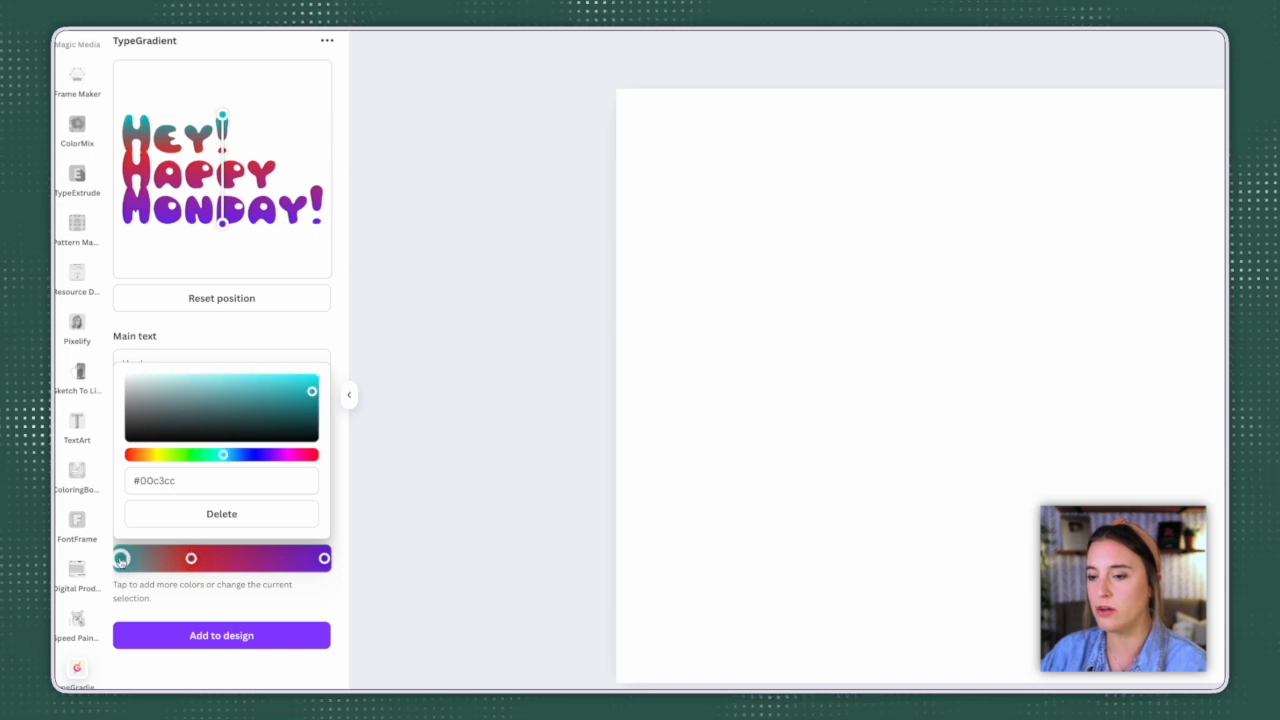
click(143, 455)
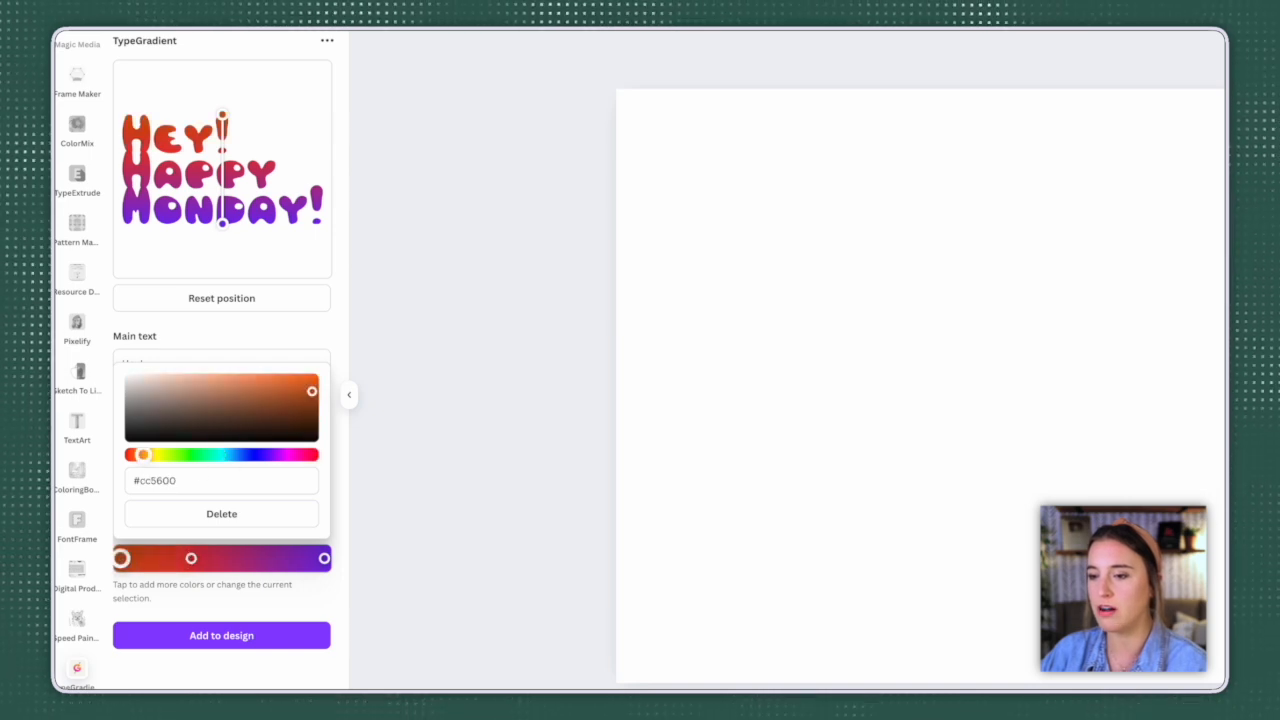
click(160, 455)
click(324, 558)
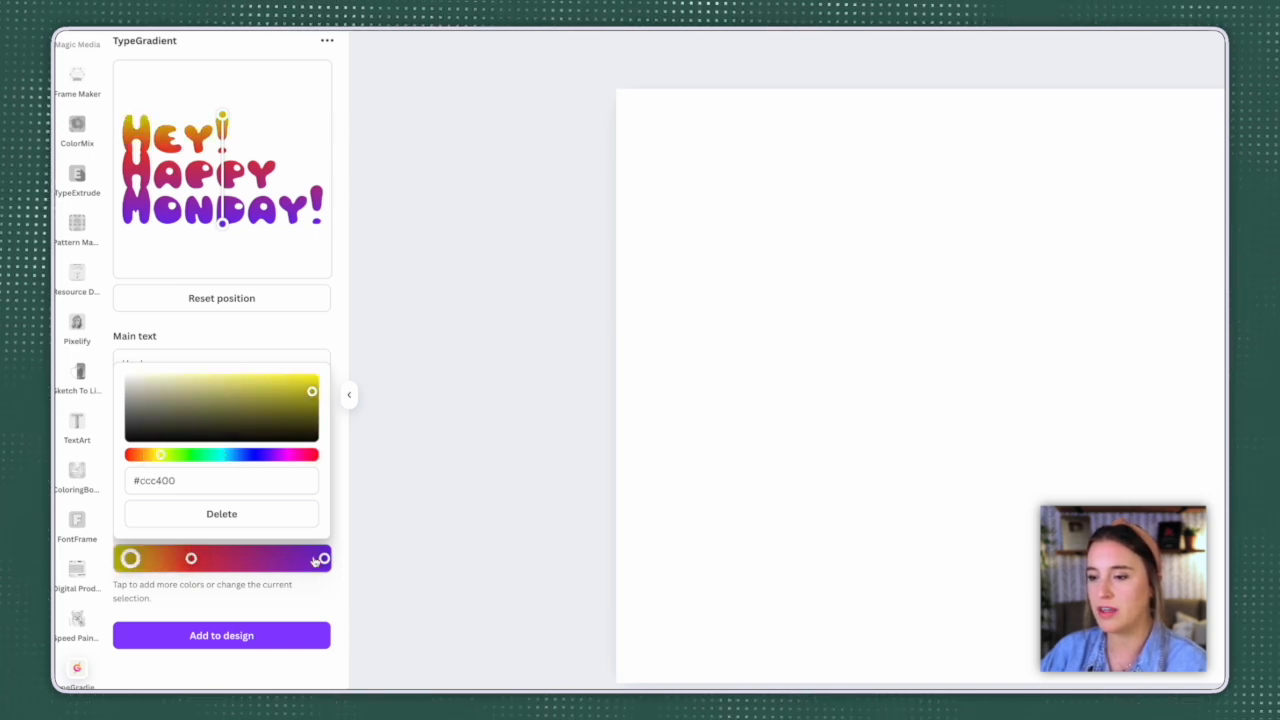
click(131, 455)
click(207, 388)
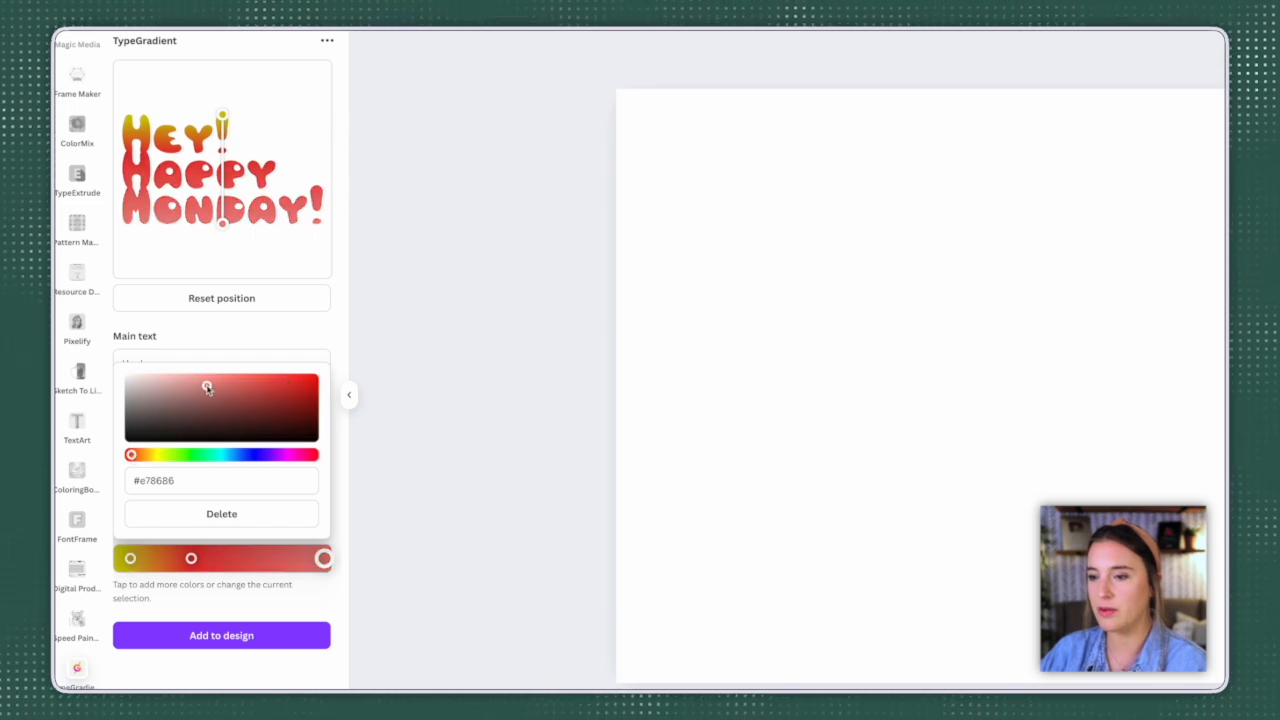
click(249, 632)
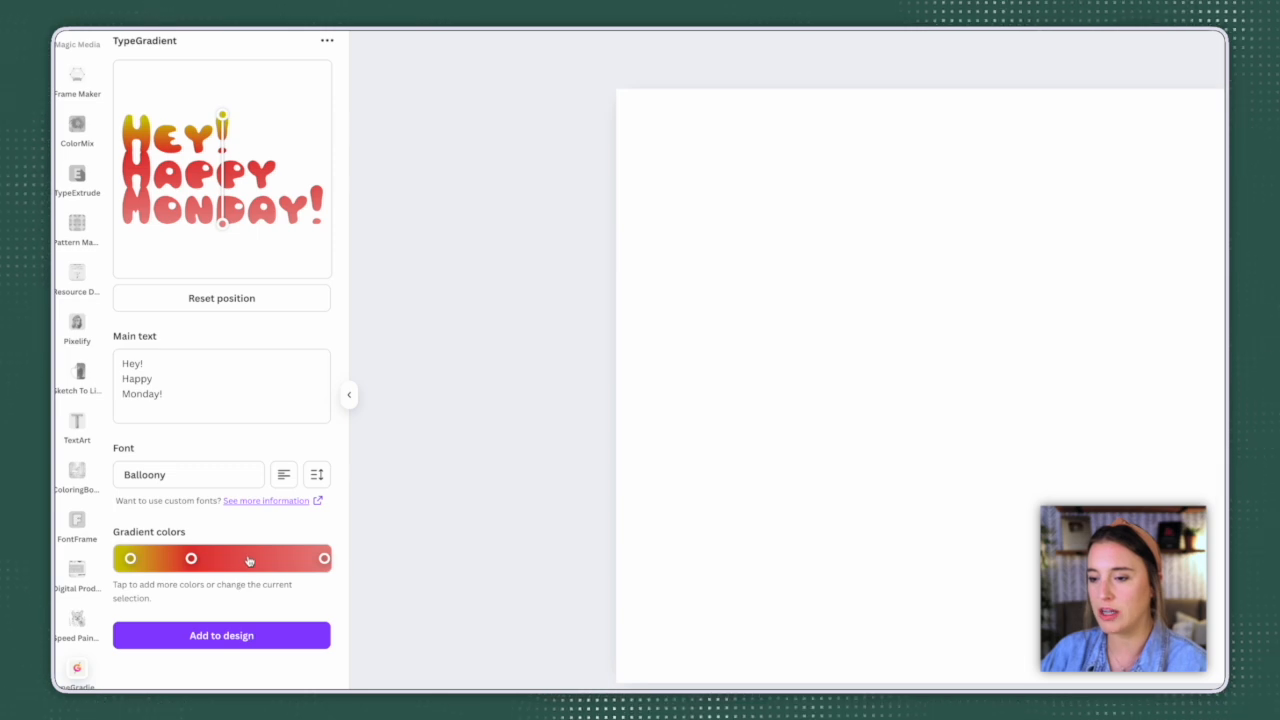
Step: Add a light pink gradient stop between the middle and last stops, and add the gradient text to the design
click(246, 560)
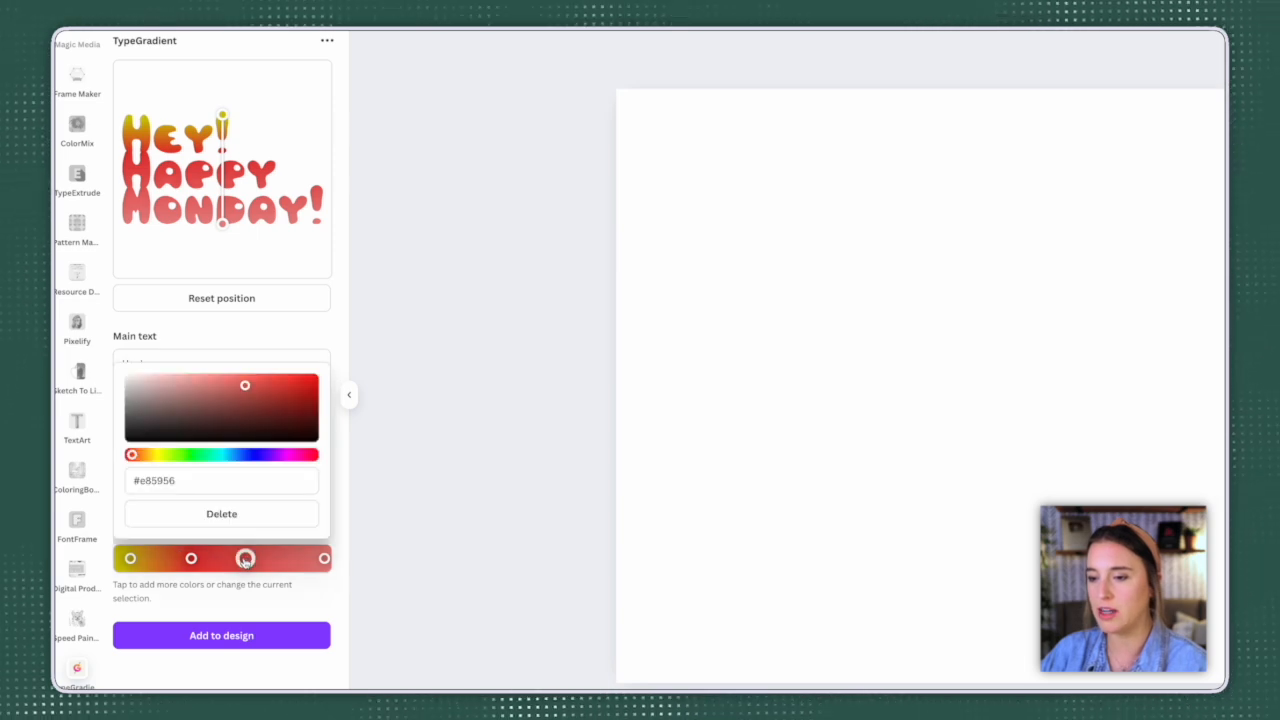
drag(246, 397, 178, 382)
click(335, 590)
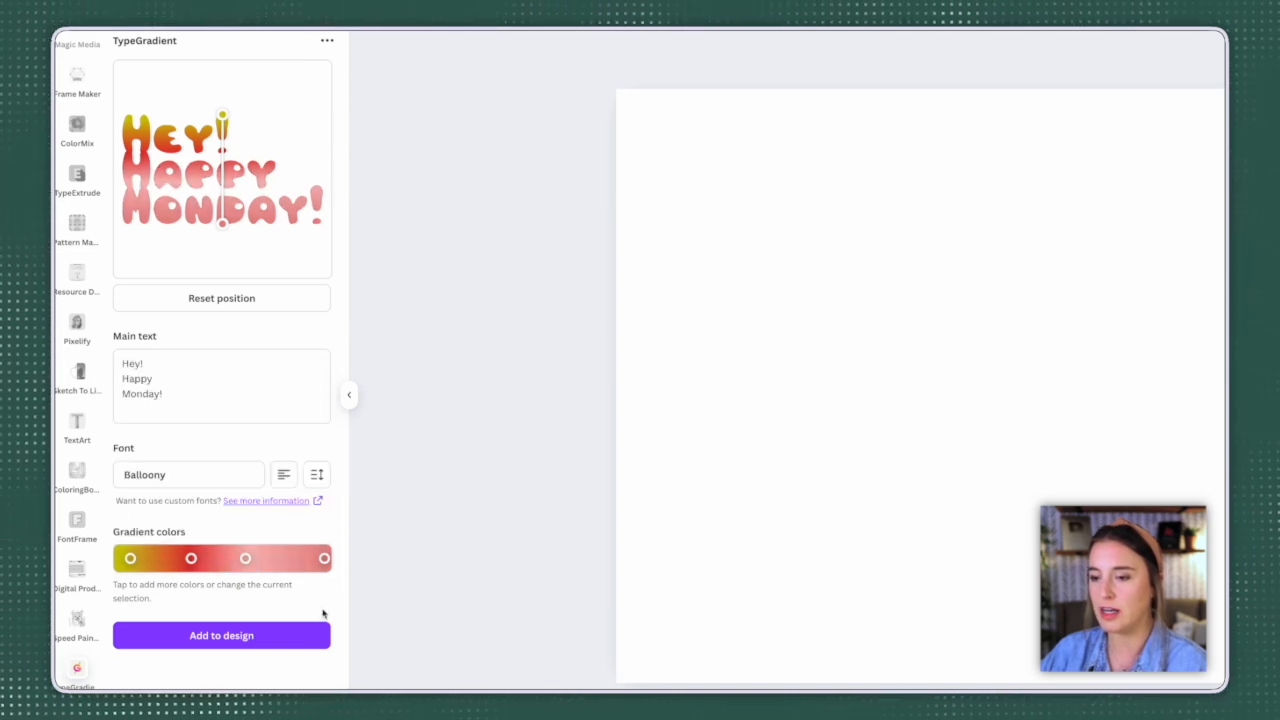
click(211, 636)
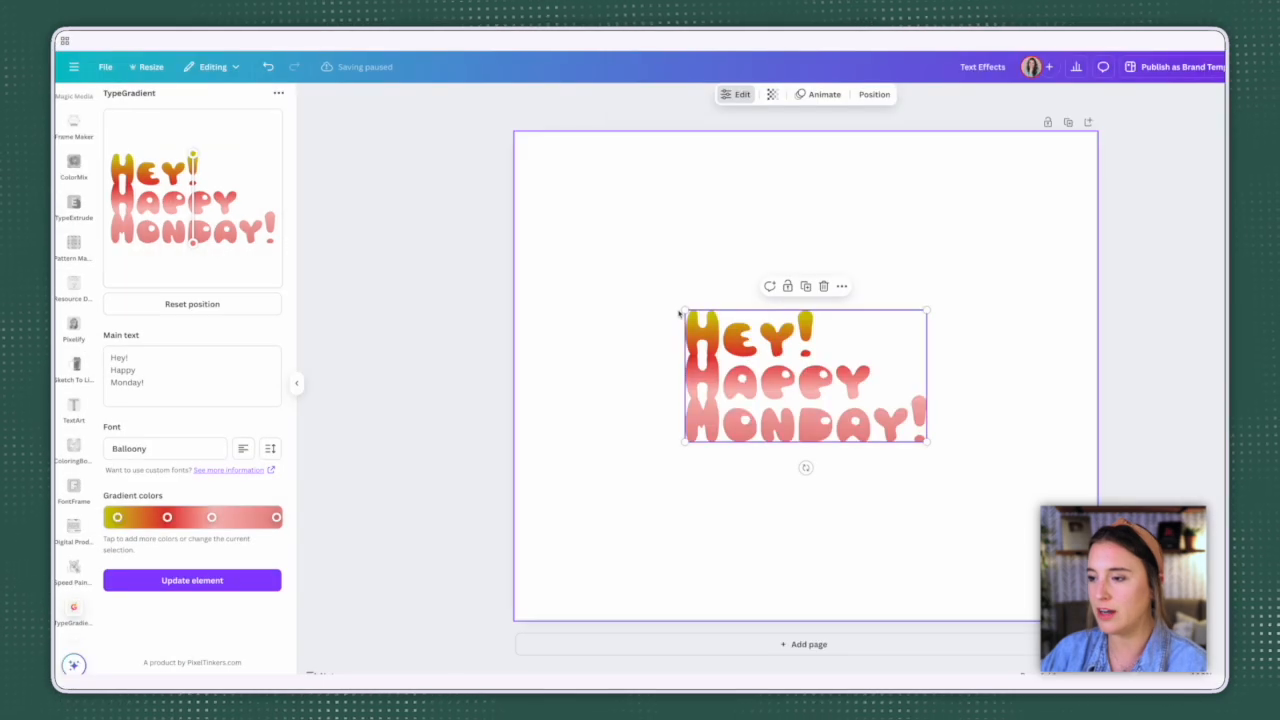
Step: Resize the gradient text on the page from its corners, first larger and finally smaller
drag(684, 310, 600, 263)
mouse_move(625, 336)
mouse_down()
mouse_move(765, 343)
mouse_move(611, 279)
mouse_move(619, 350)
mouse_up()
drag(594, 277, 640, 303)
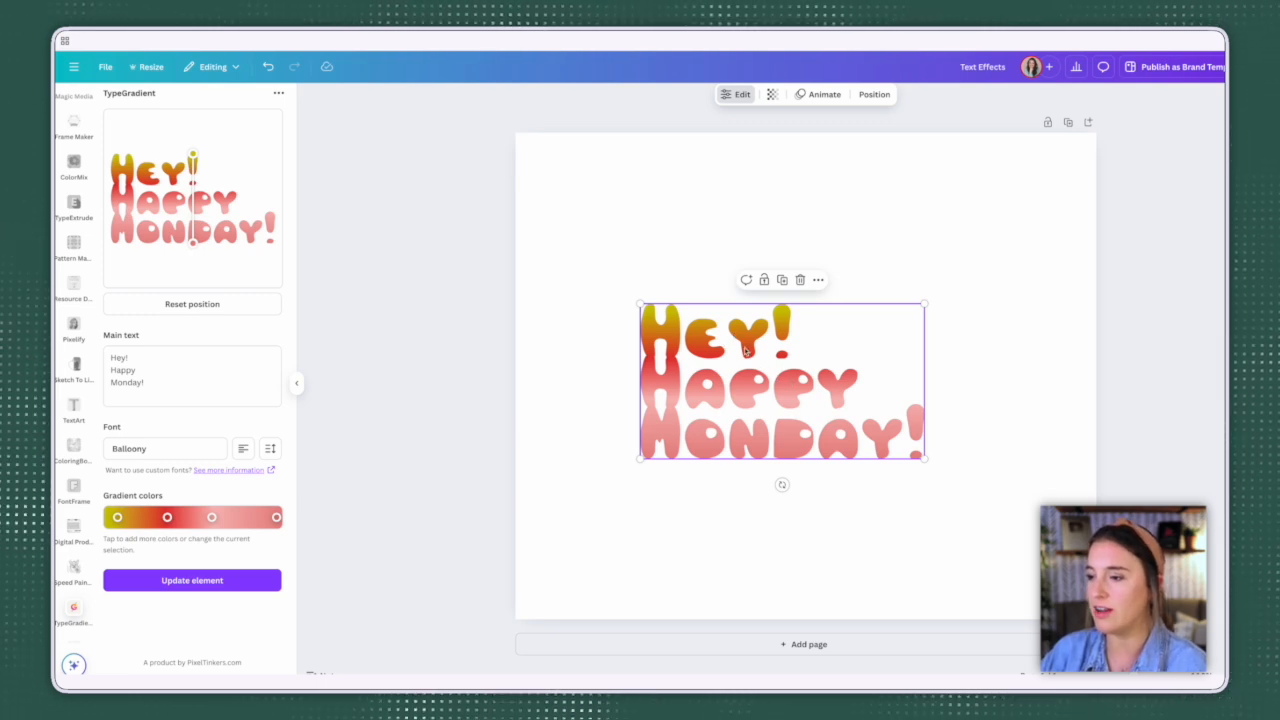
drag(923, 458, 877, 430)
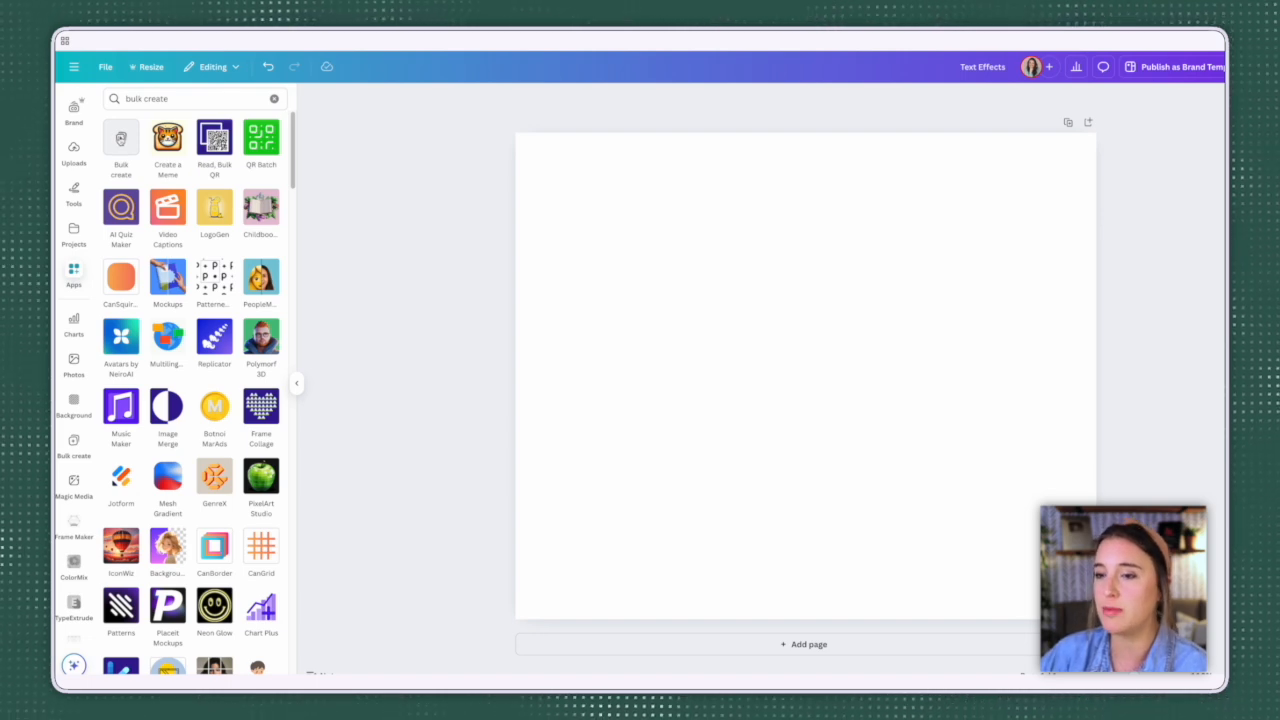
Step: Open the Bulk create app and set the blank page's background to the light mint brand color
click(124, 139)
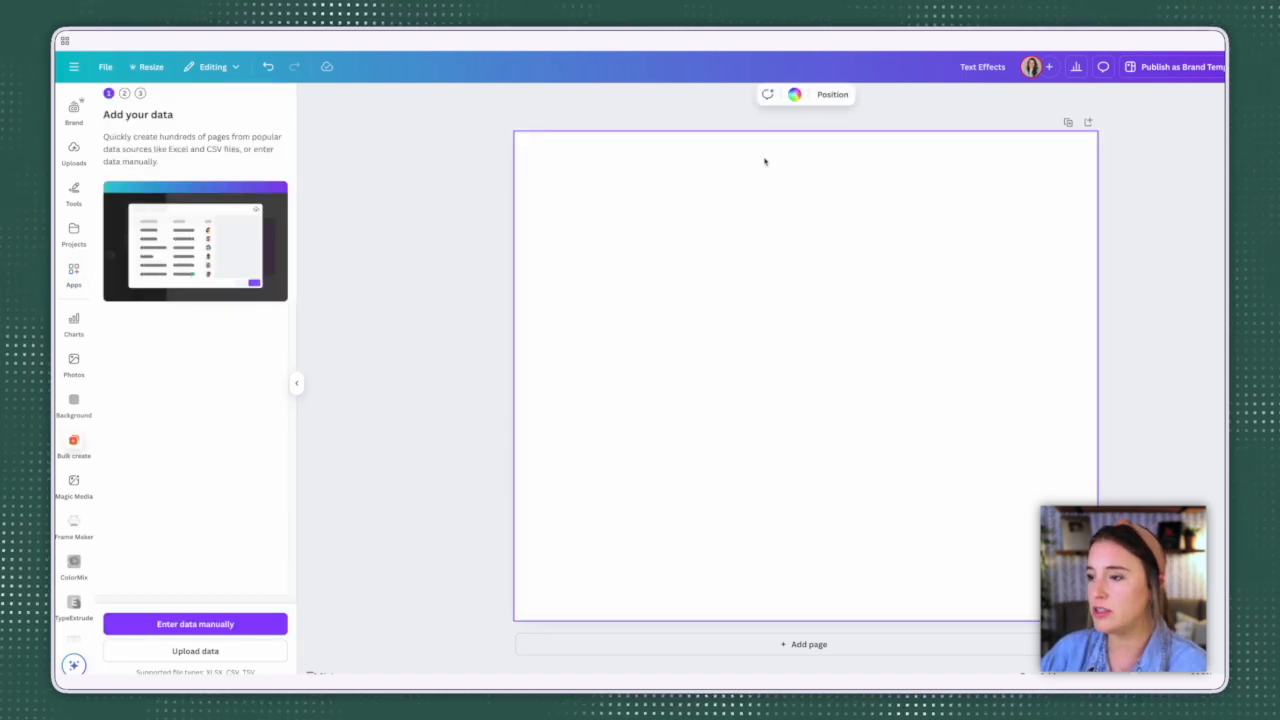
click(794, 94)
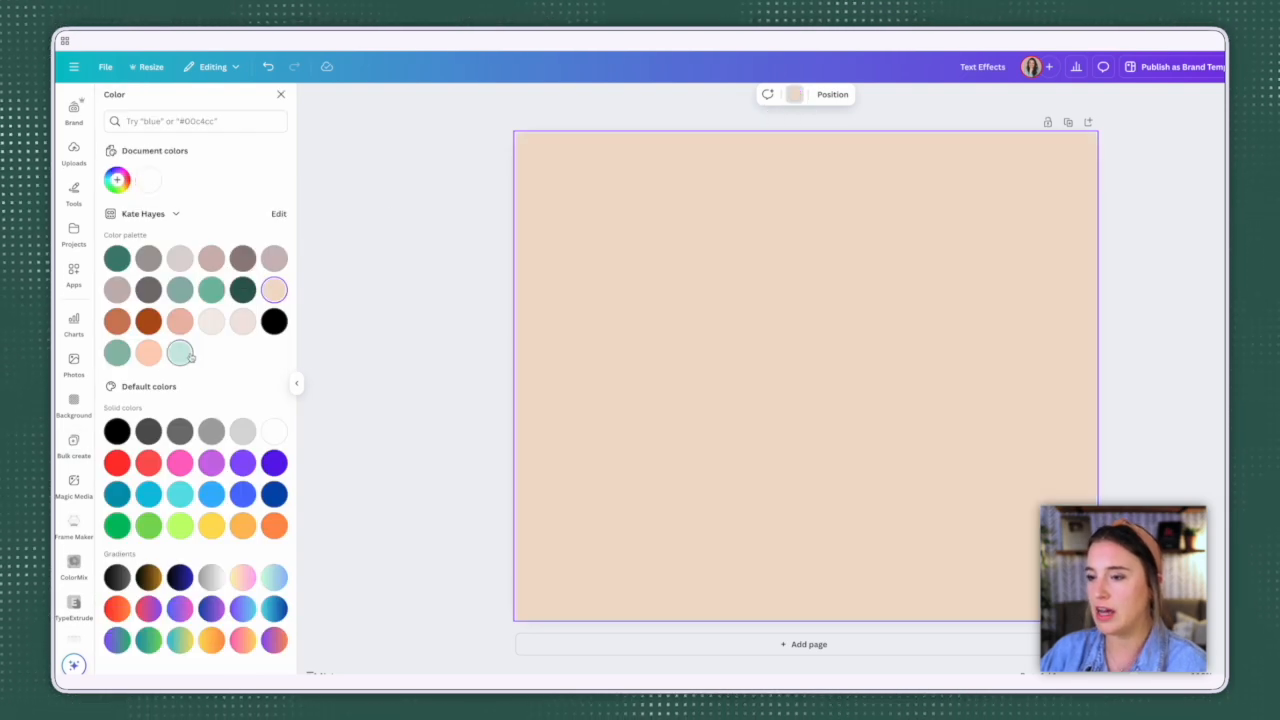
click(180, 352)
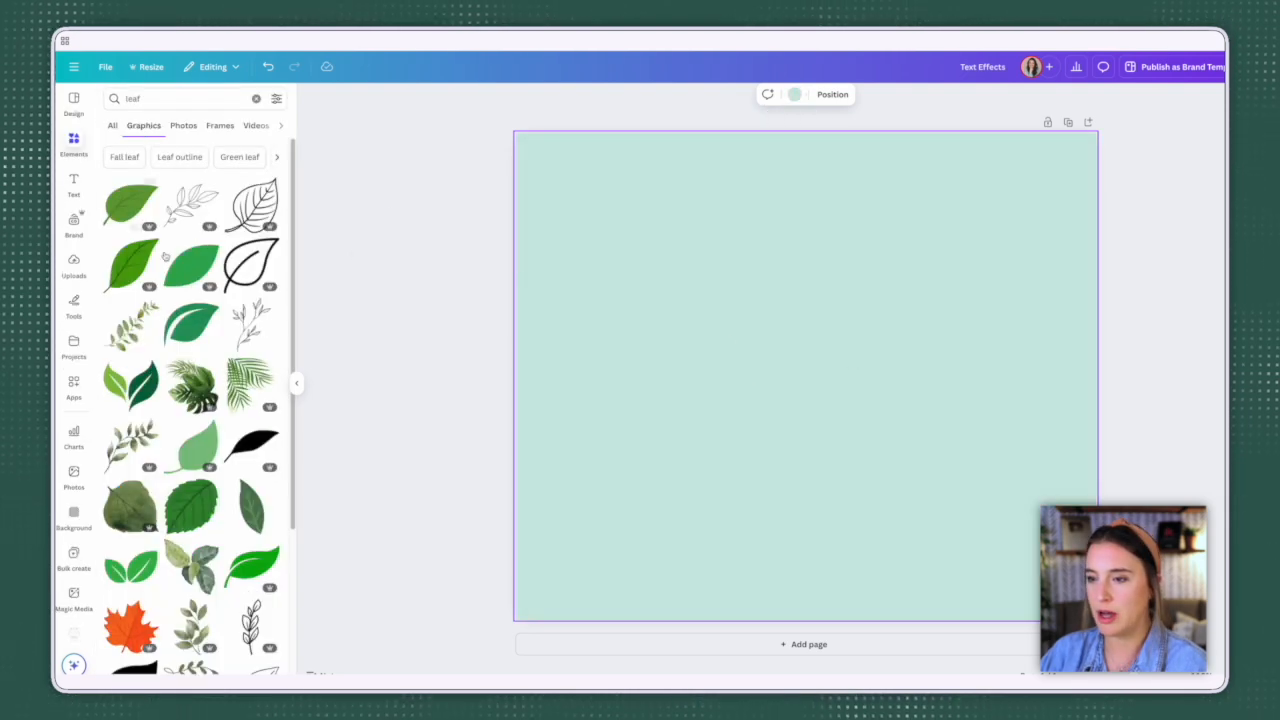
Step: Place the veined leaf outline graphic at the page's lower center and add a brand-style heading above it
click(257, 200)
drag(810, 395, 810, 472)
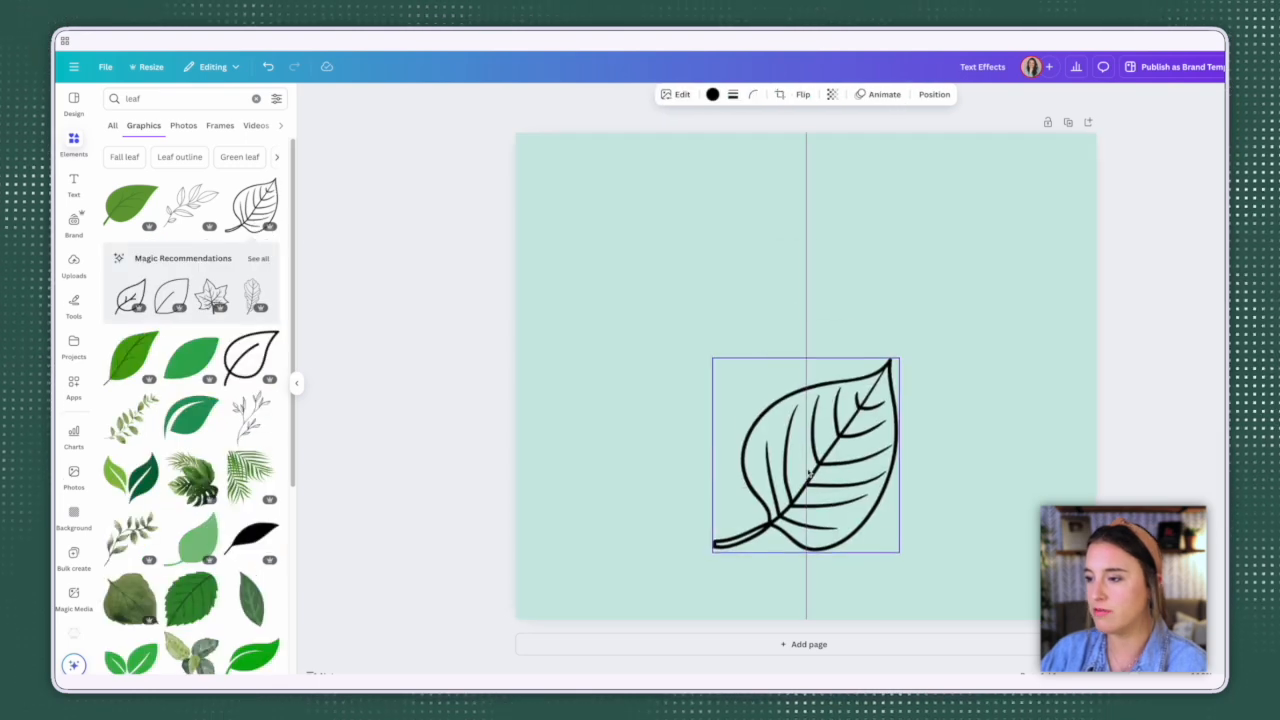
click(73, 185)
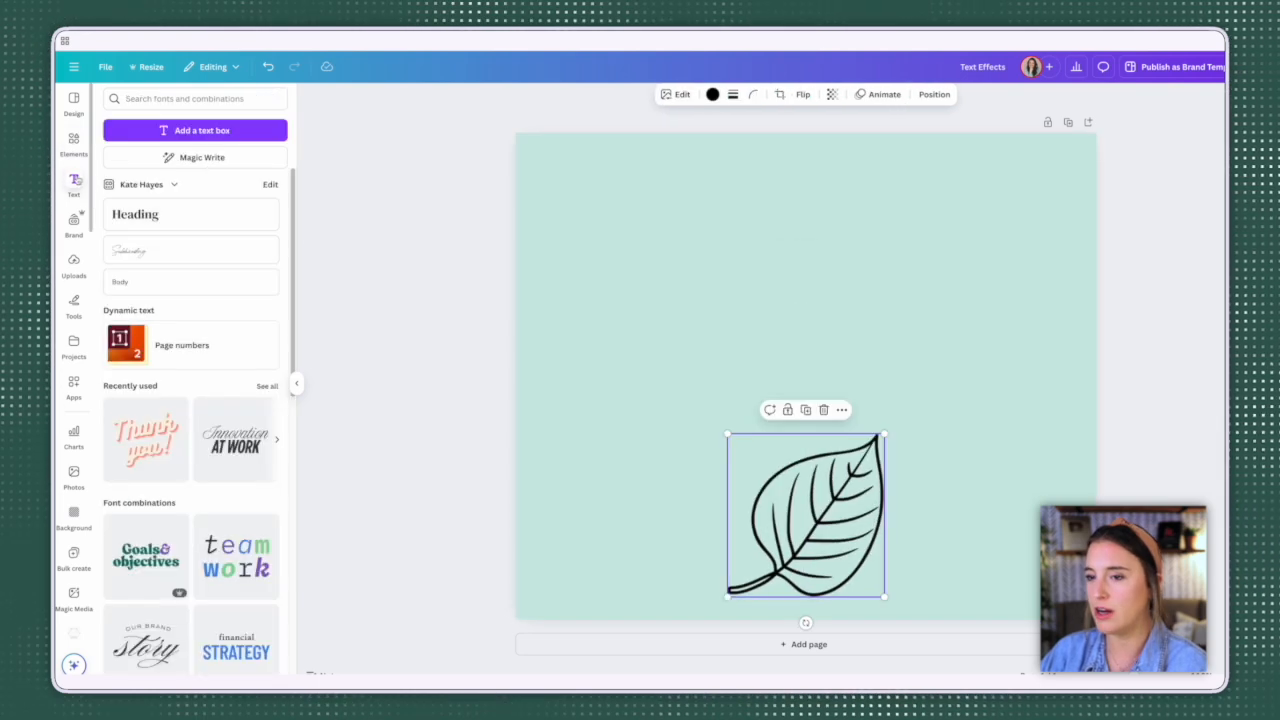
click(177, 210)
drag(791, 380, 815, 305)
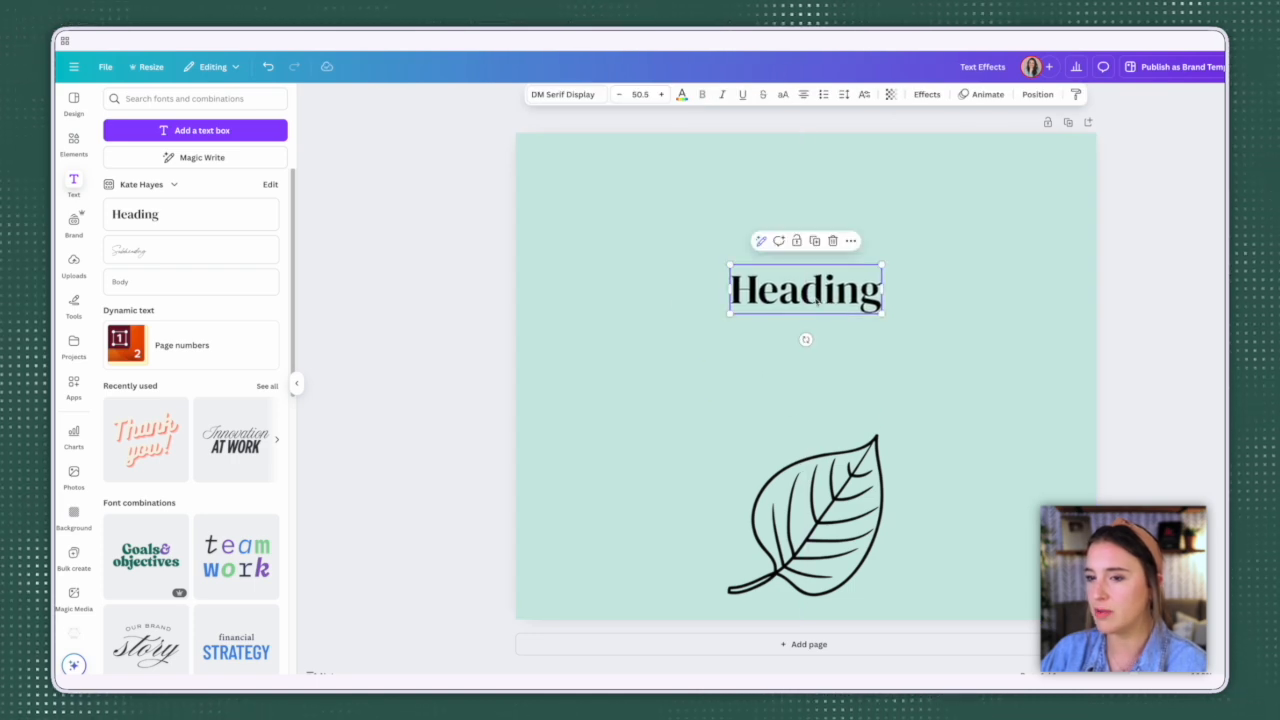
Step: Download the motivational sayings from Google Sheets as a CSV file and upload that file to Canva's Bulk create
click(73, 557)
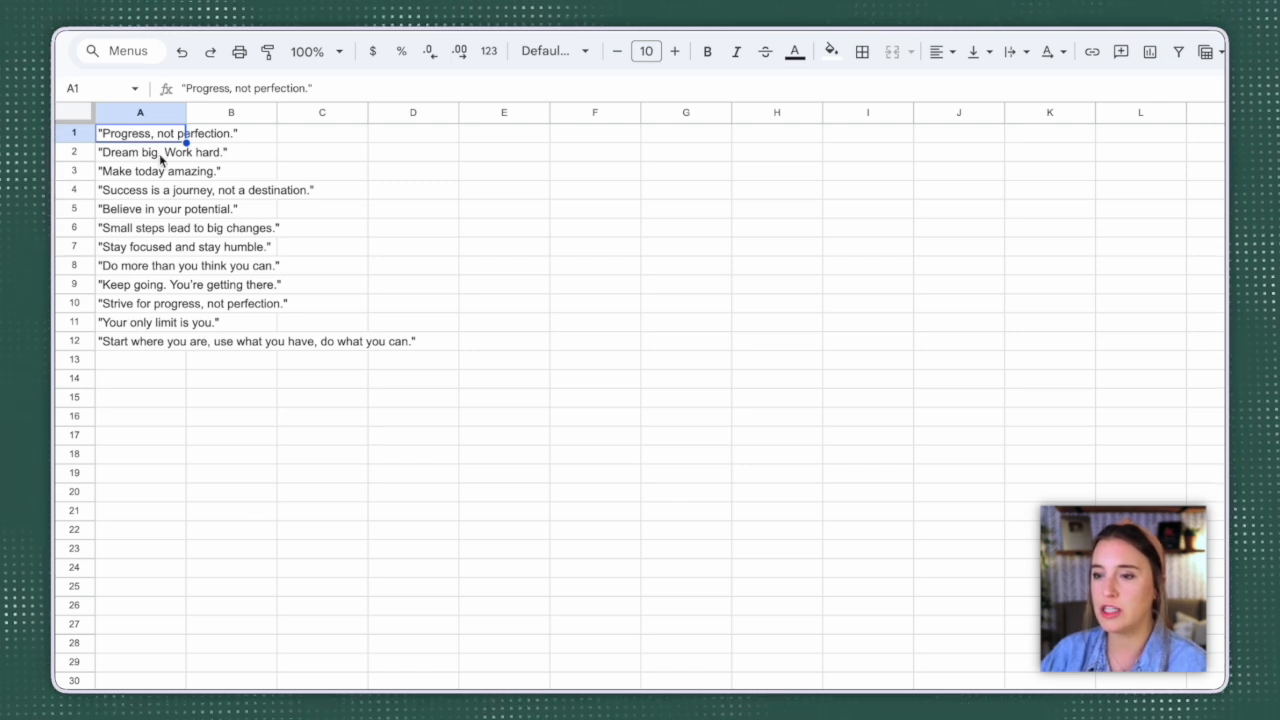
click(118, 16)
mouse_move(154, 239)
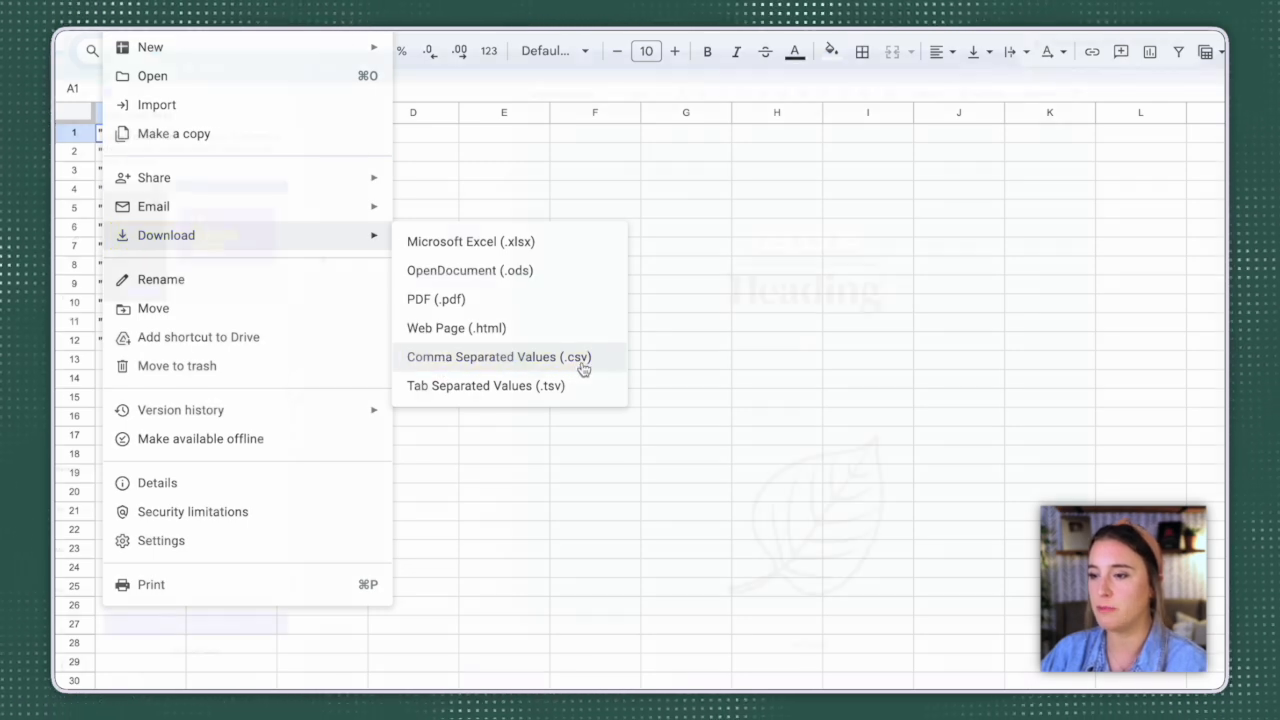
click(580, 368)
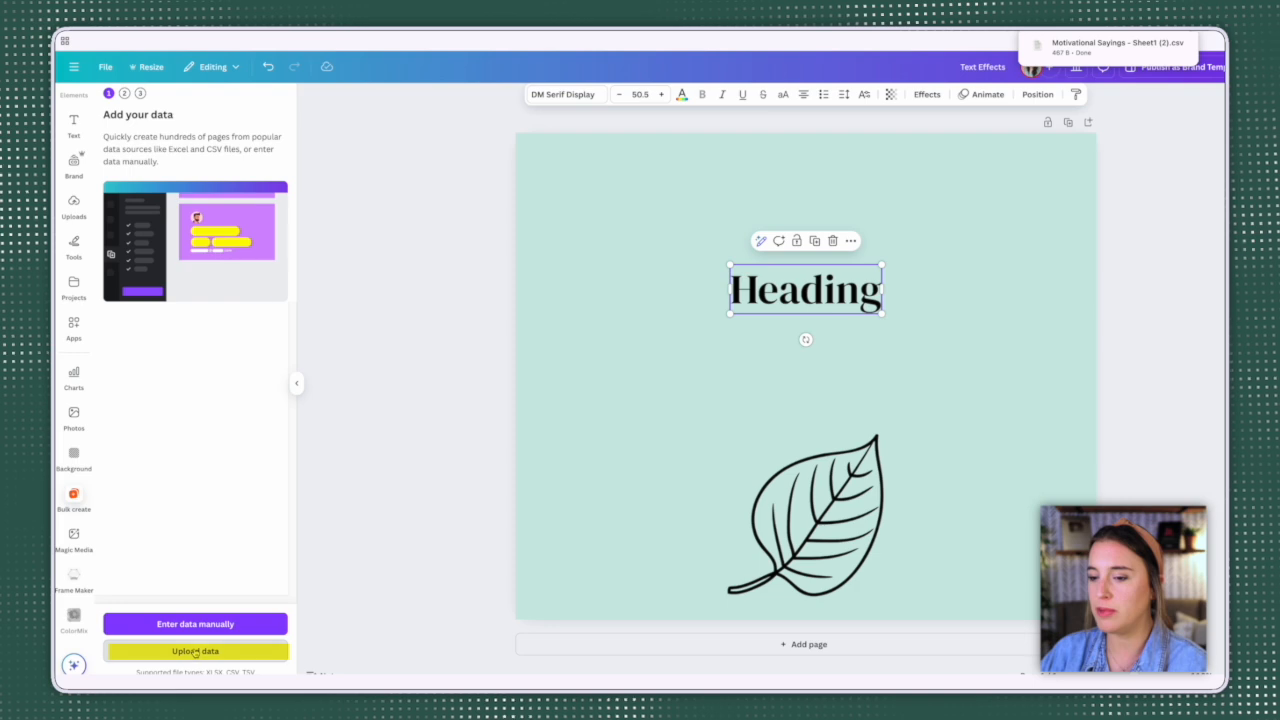
click(195, 651)
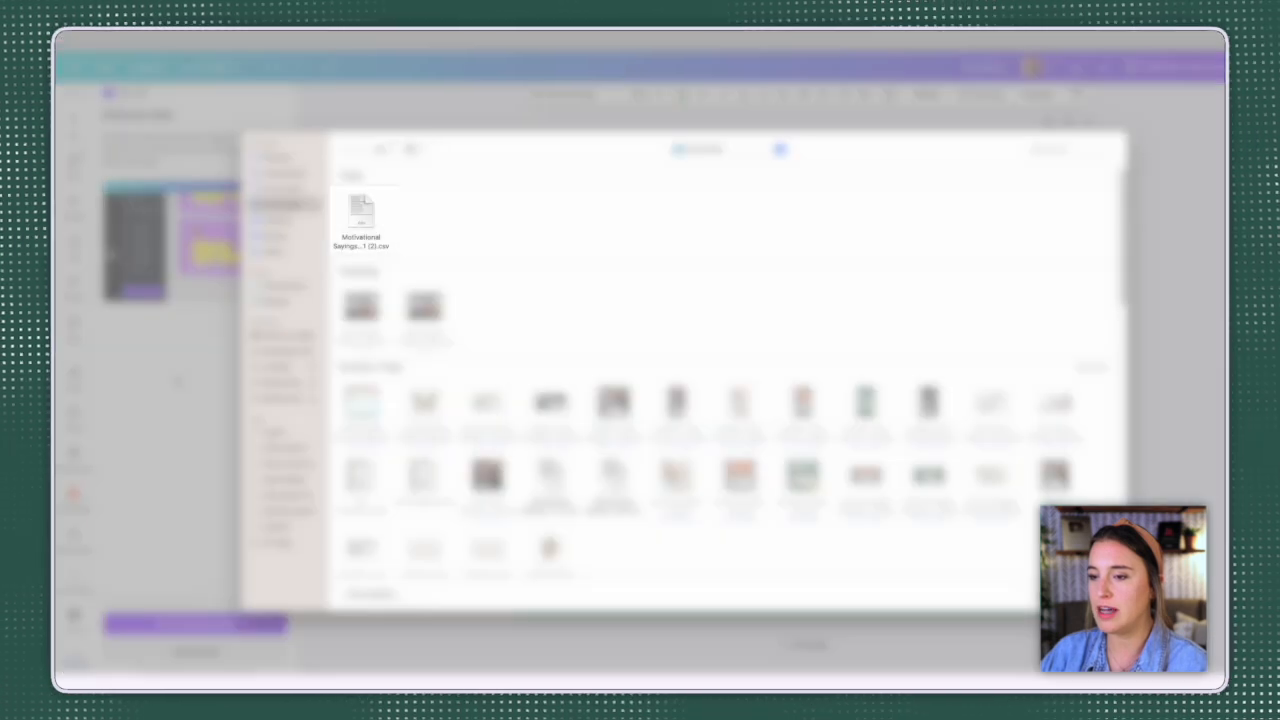
click(362, 212)
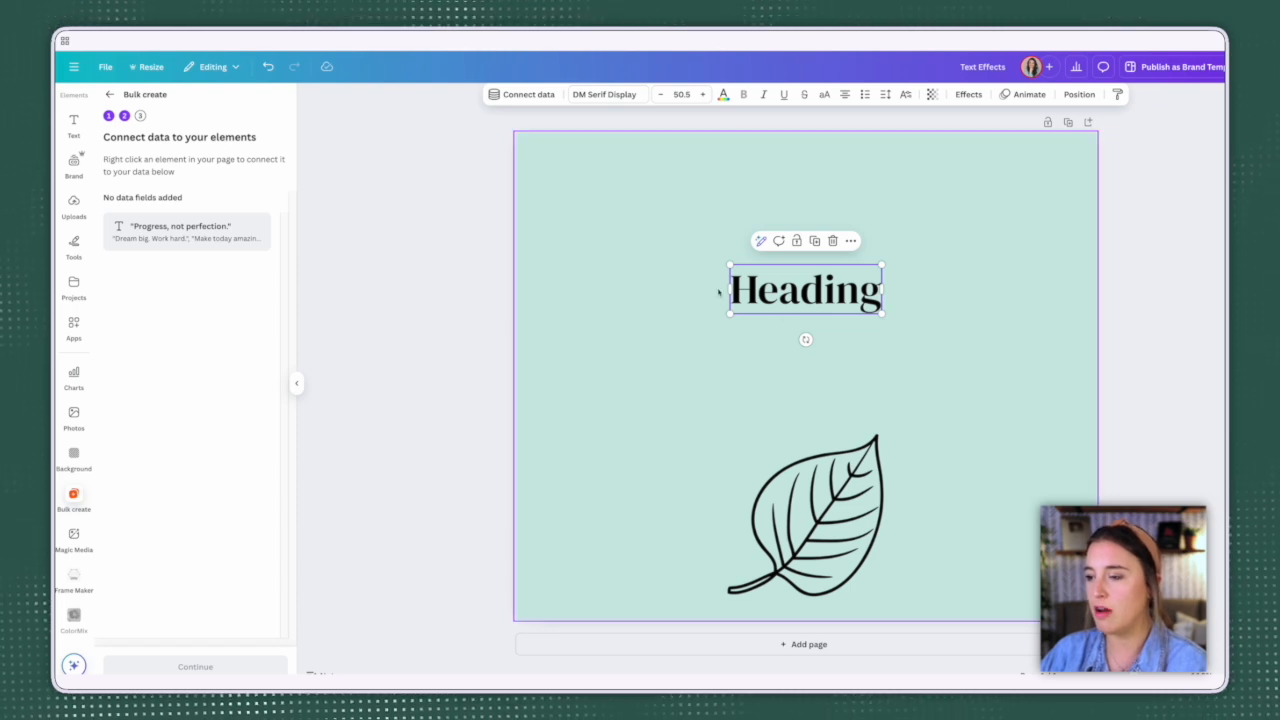
Step: Connect the heading to the "Progress, not perfection." data field and continue to the Apply data stage
right_click(843, 291)
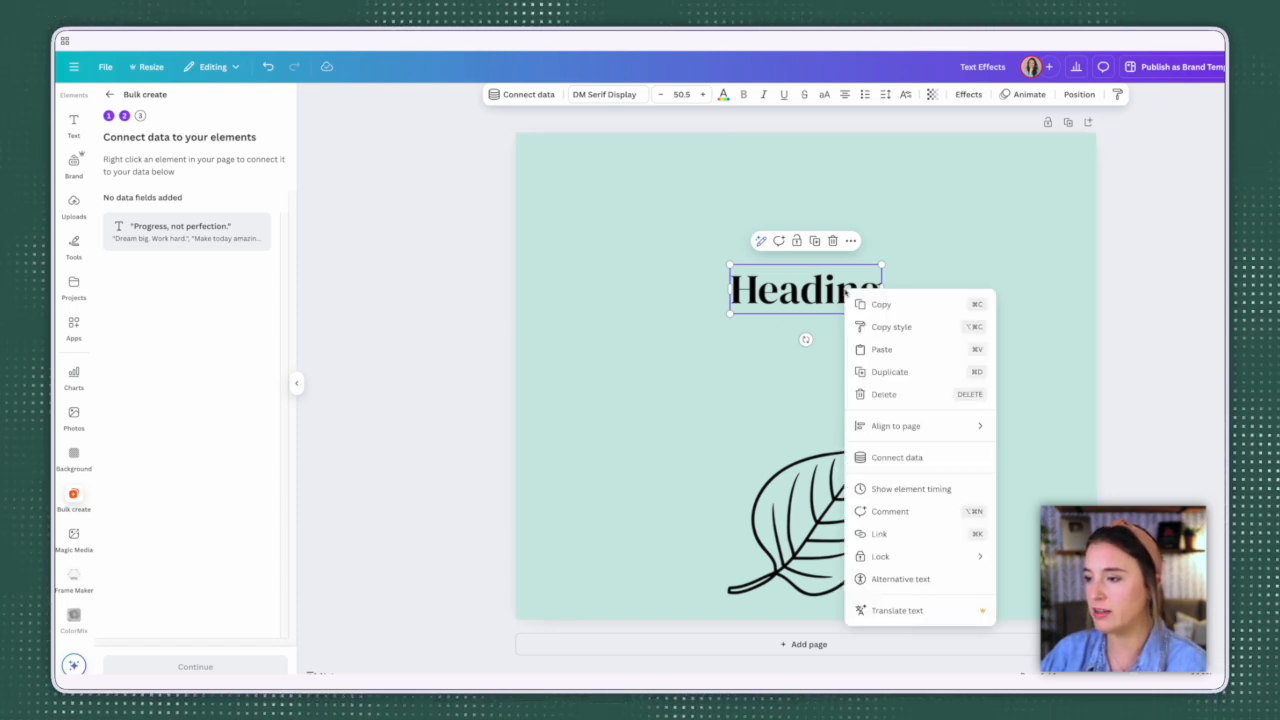
click(912, 458)
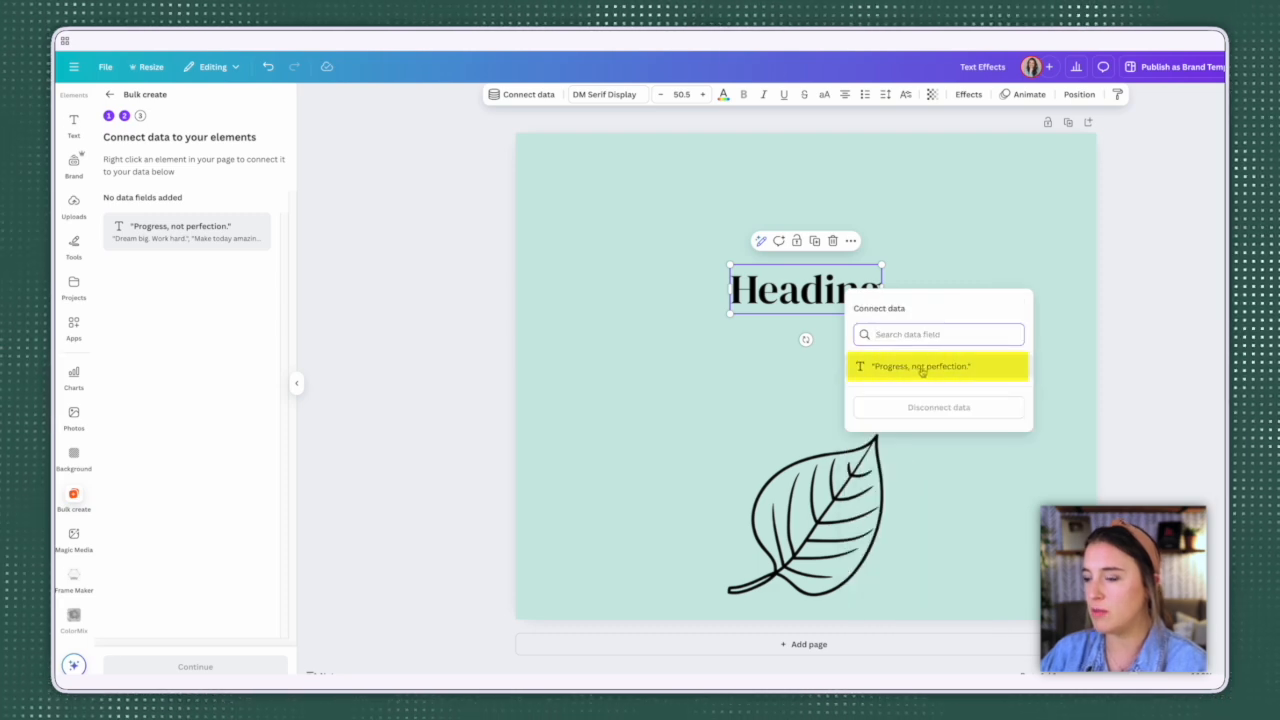
click(953, 368)
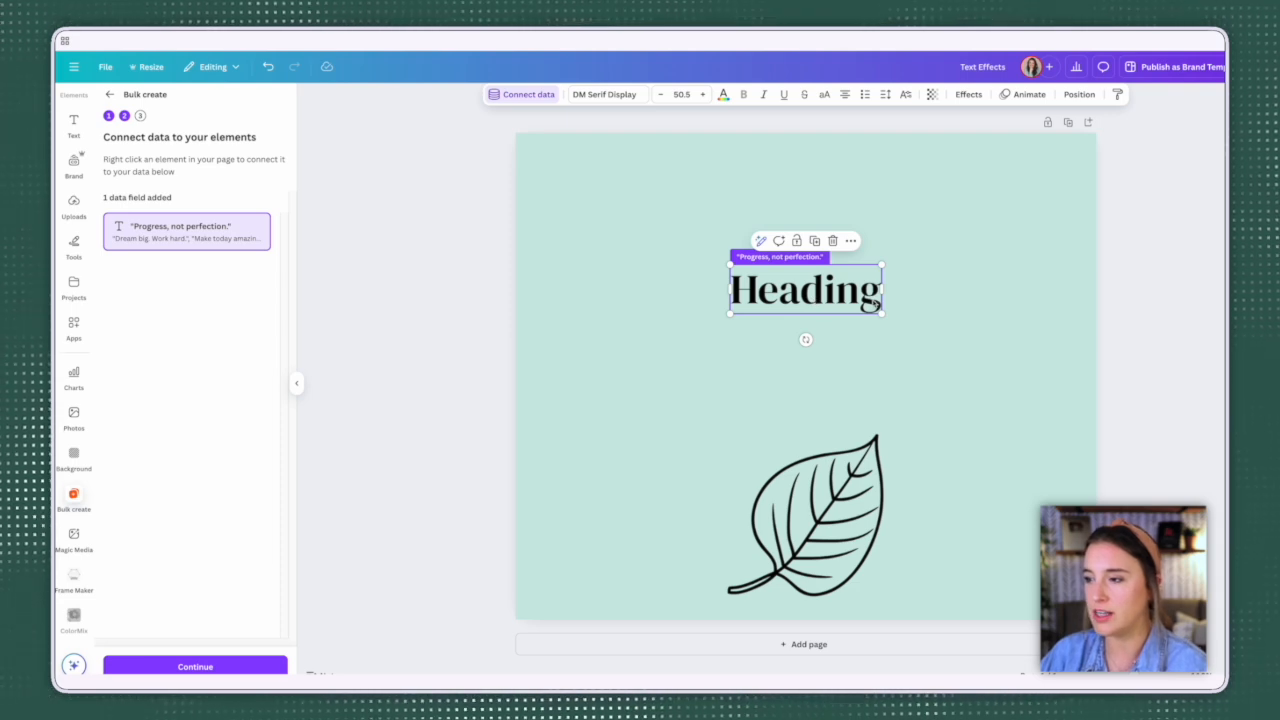
click(250, 664)
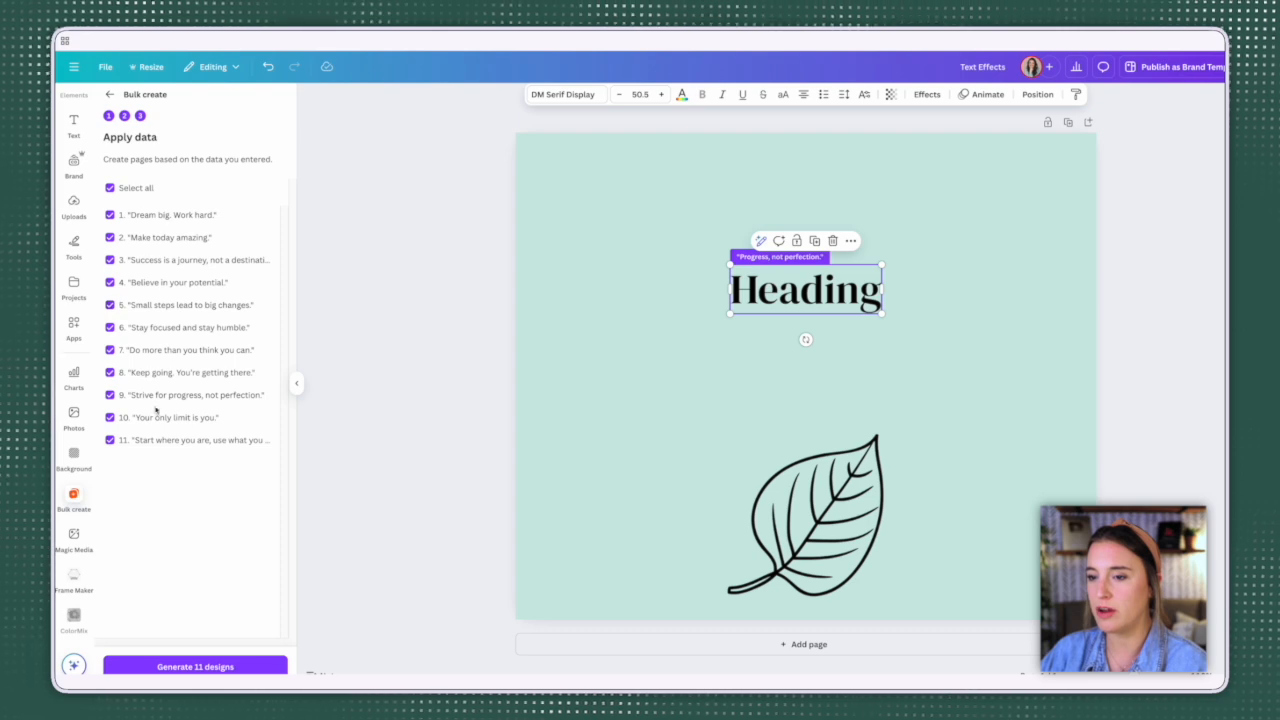
Step: Generate the 11 designs from the selected motivational sayings
click(228, 670)
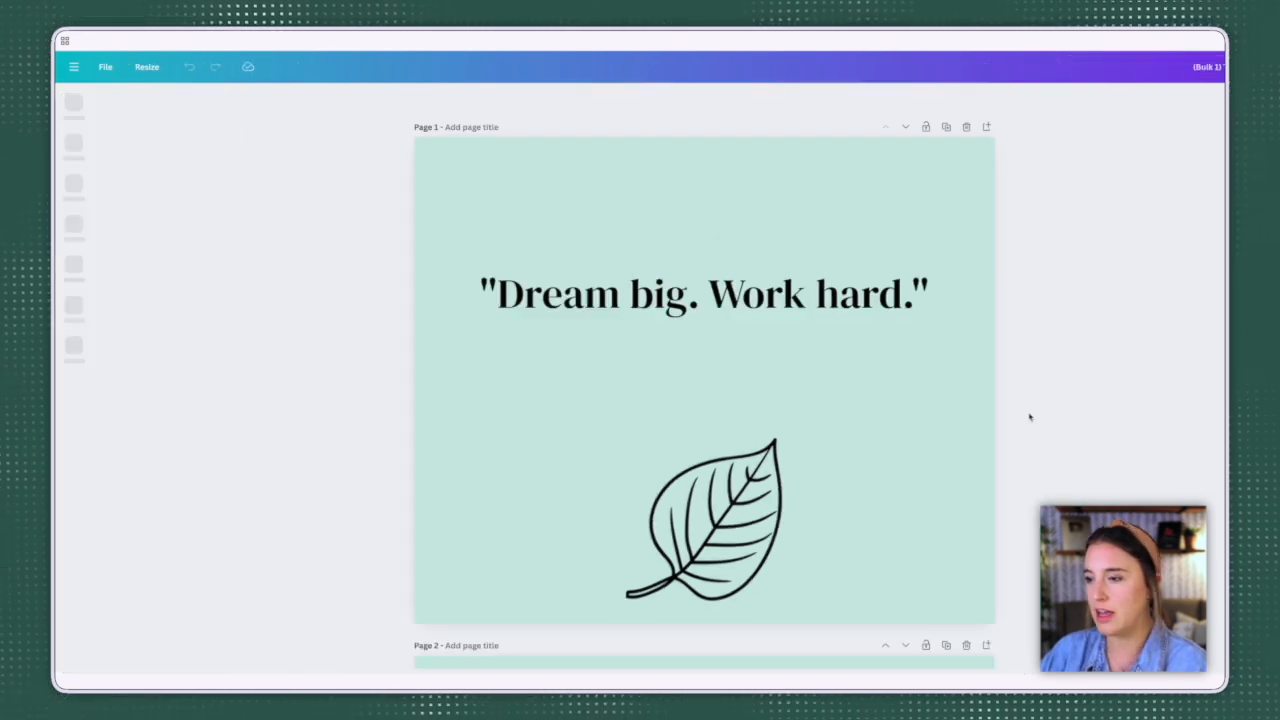
Step: Look through all the generated pages to check how each saying is laid out above the leaf
scroll(1165, 403, down, 2)
scroll(1165, 403, down, 8)
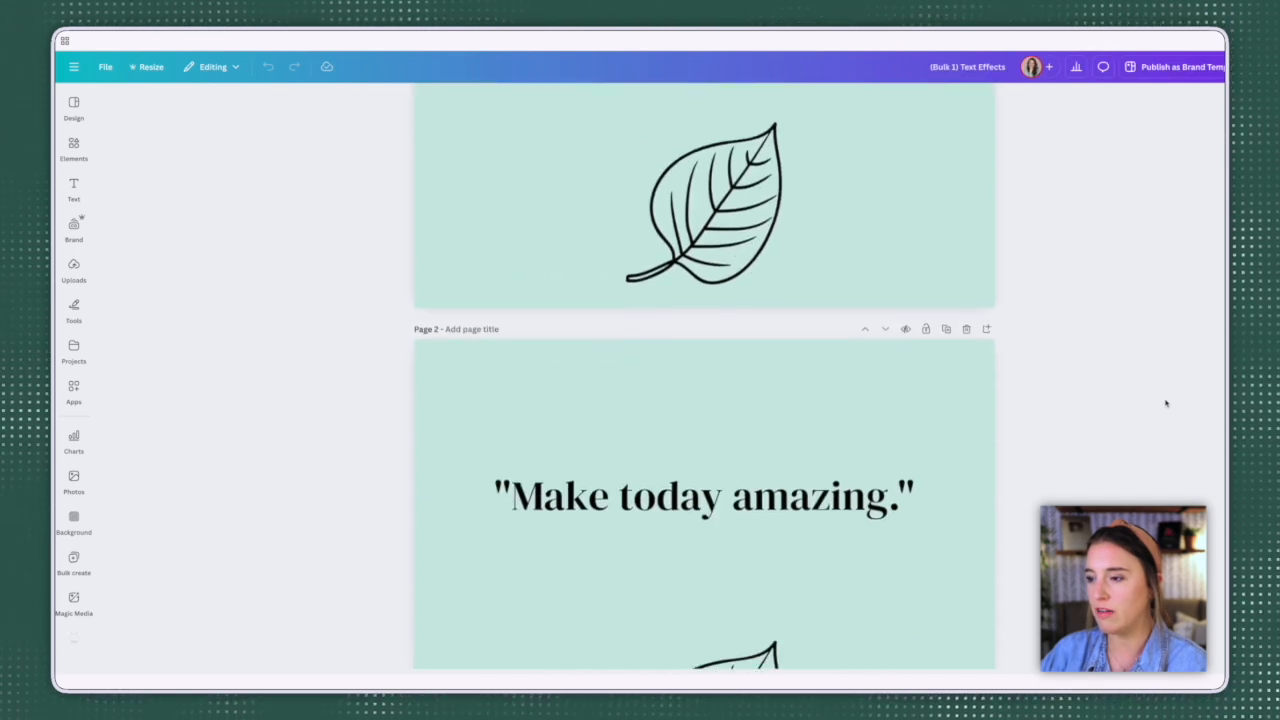
scroll(1165, 403, down, 2)
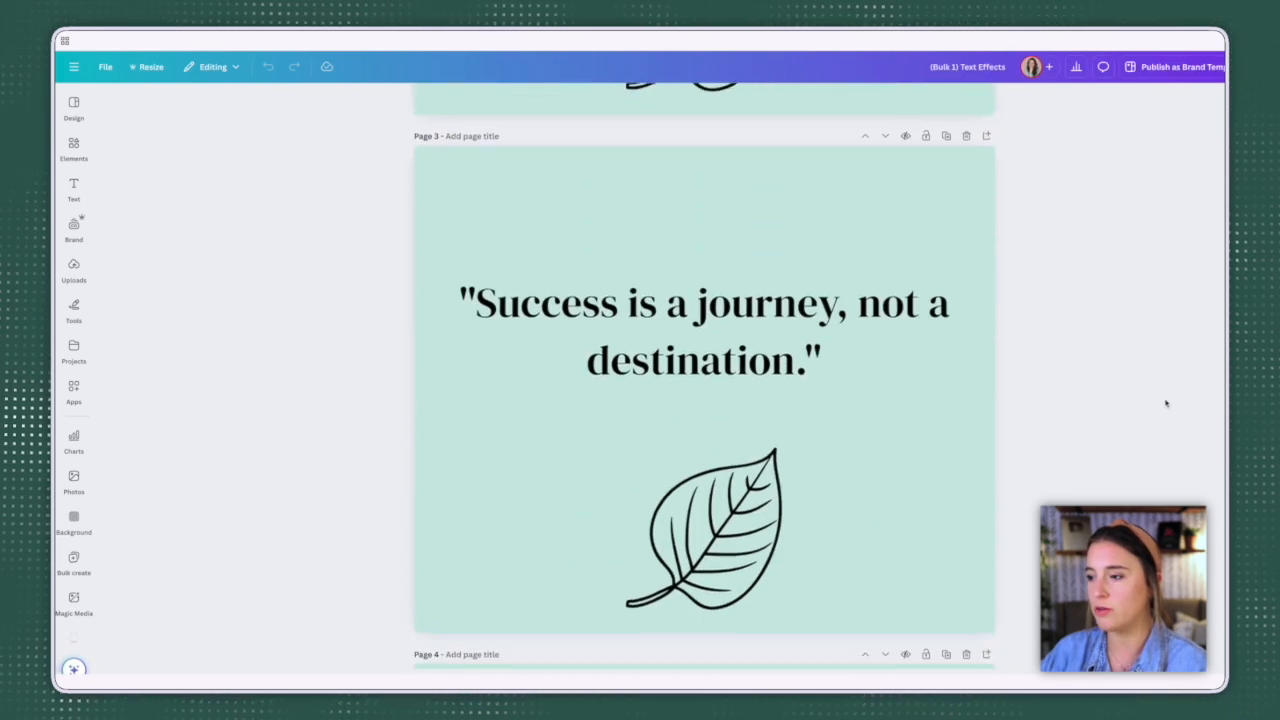
scroll(1079, 484, down, 5)
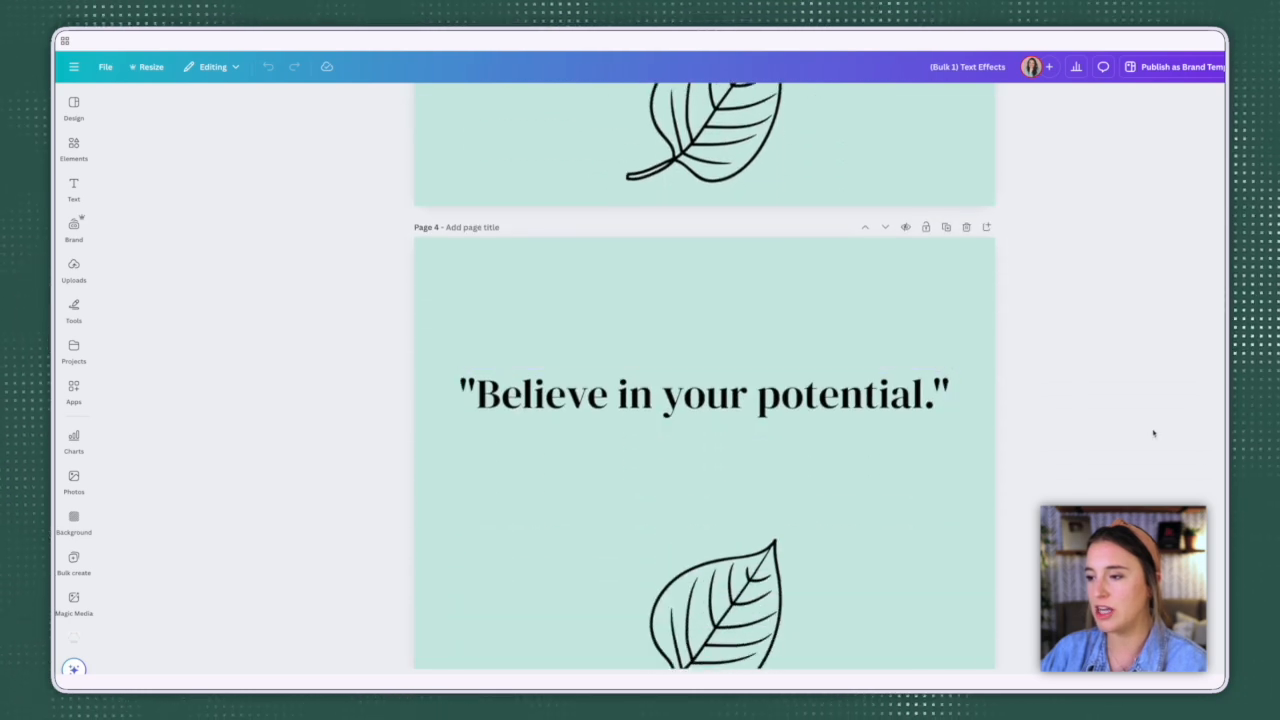
scroll(1154, 434, down, 5)
scroll(1175, 470, down, 5)
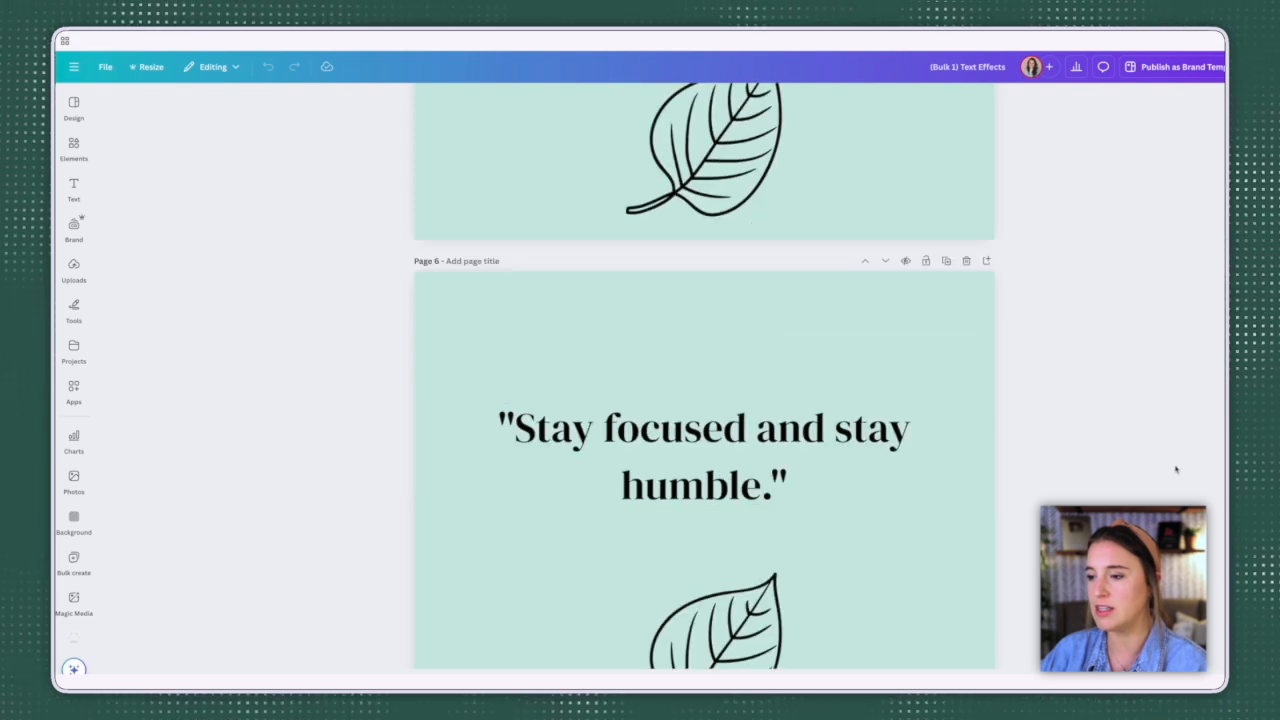
scroll(1175, 470, down, 5)
scroll(704, 375, down, 5)
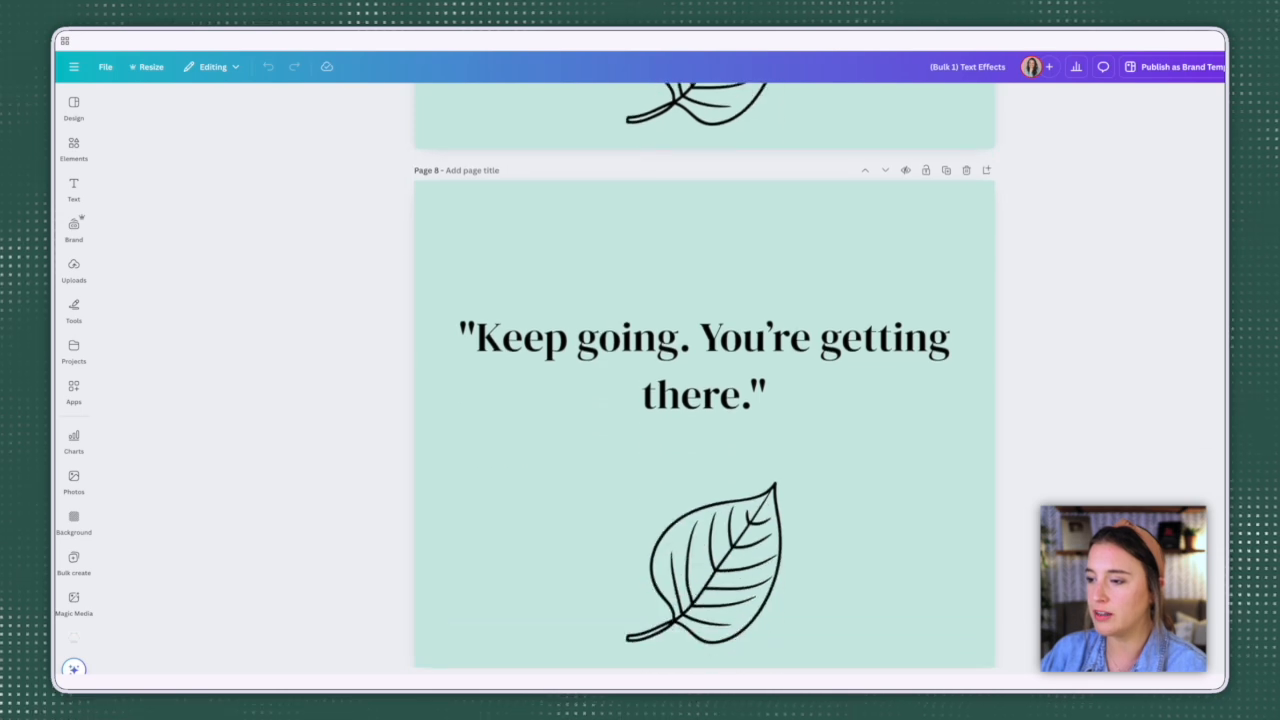
scroll(704, 375, down, 5)
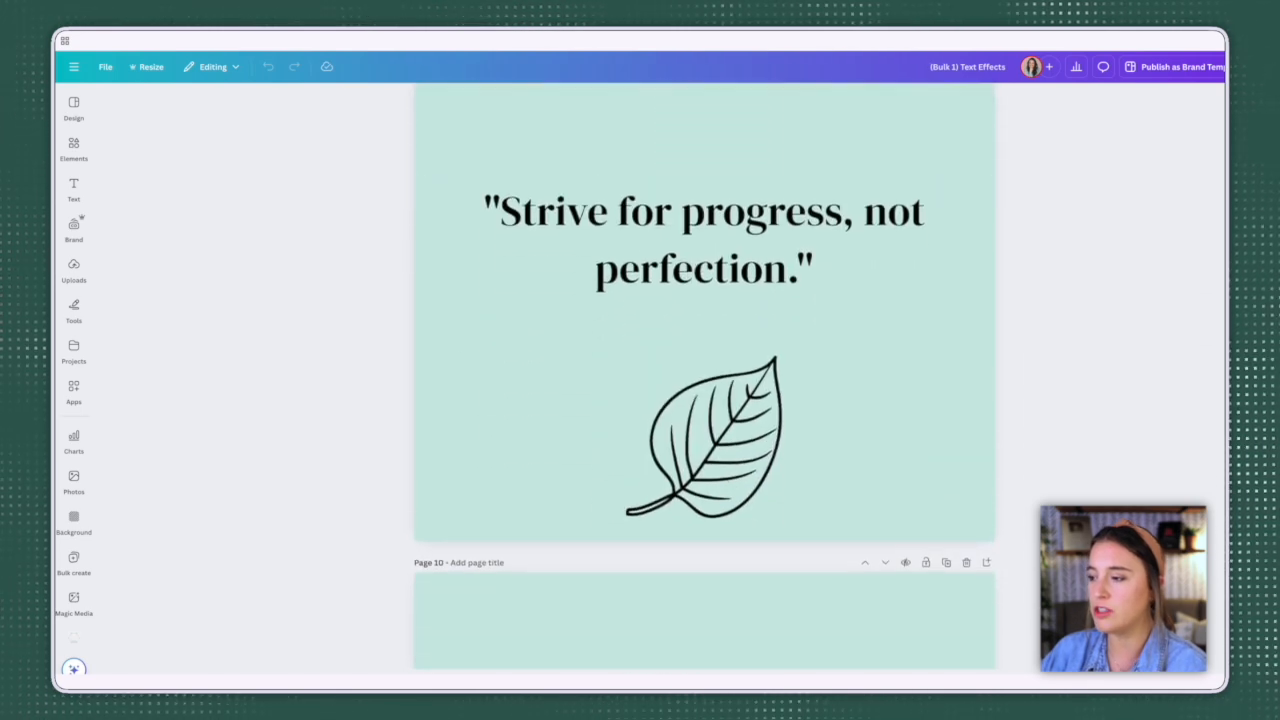
scroll(704, 375, down, 8)
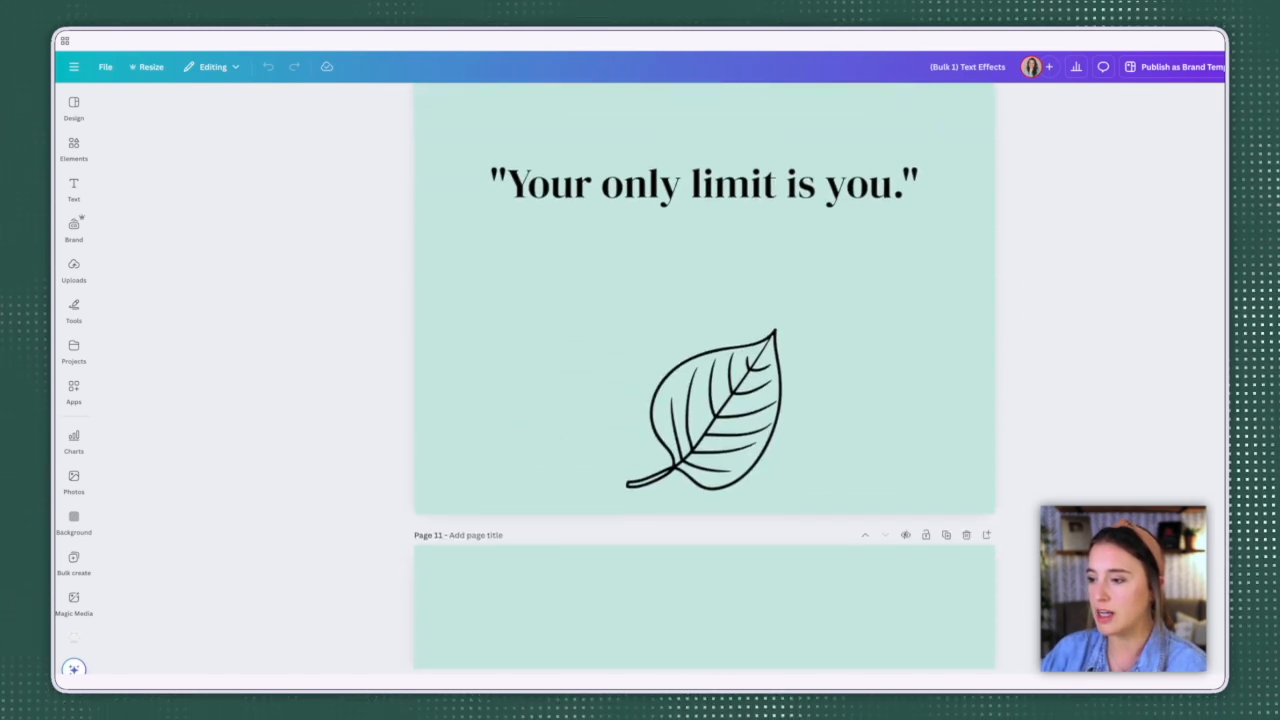
scroll(704, 375, down, 3)
scroll(704, 375, up, 5)
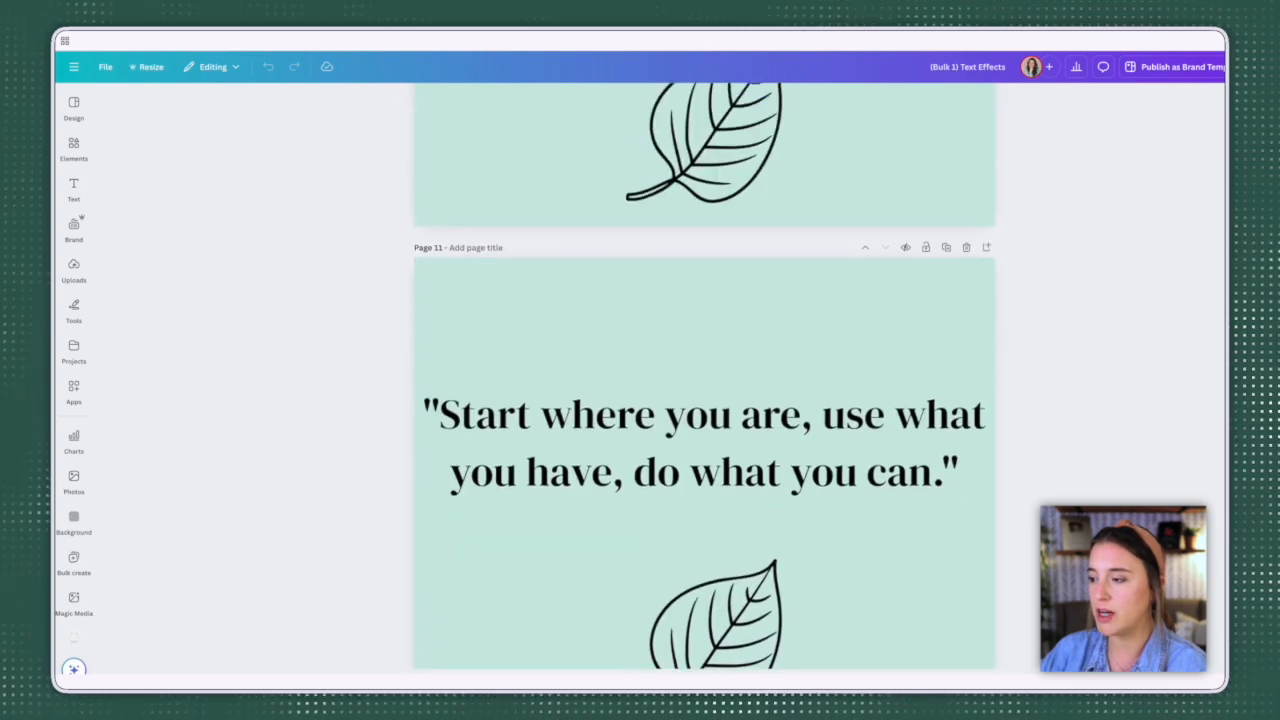
scroll(704, 375, up, 20)
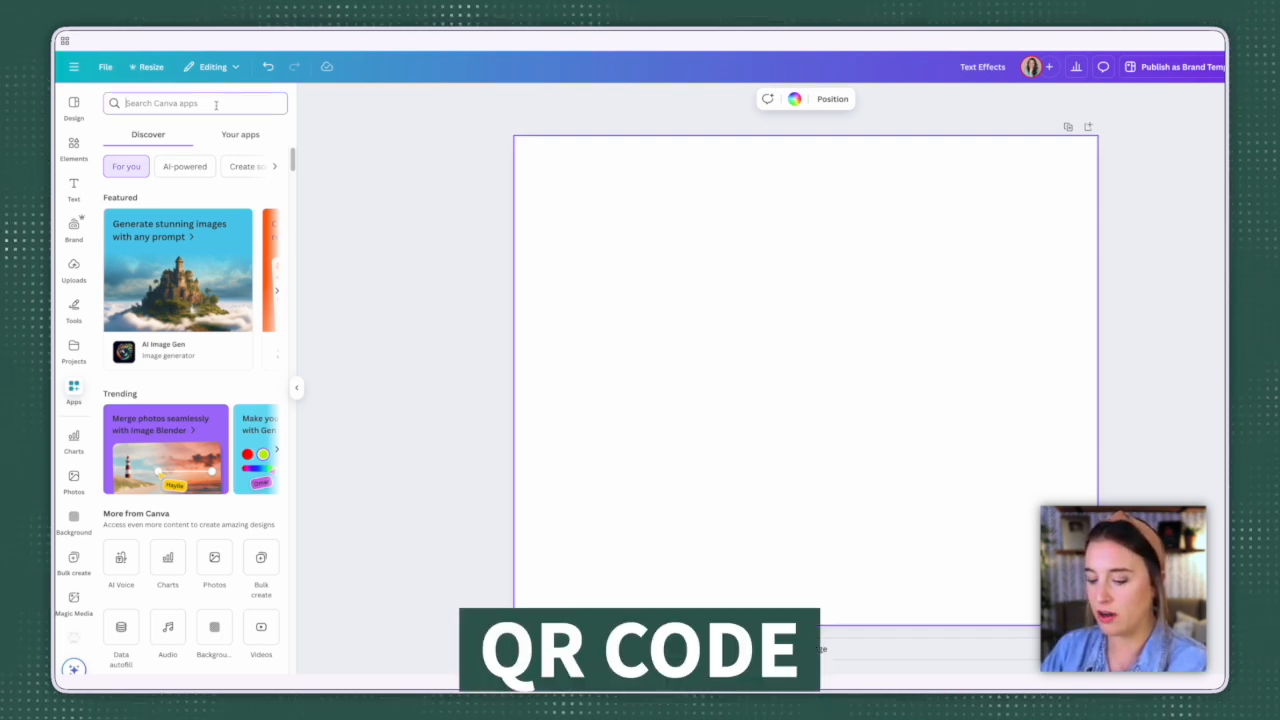
Step: Search the Canva apps for "QR", open the QR code app and enter the website's URL
text(QR)
key(Return)
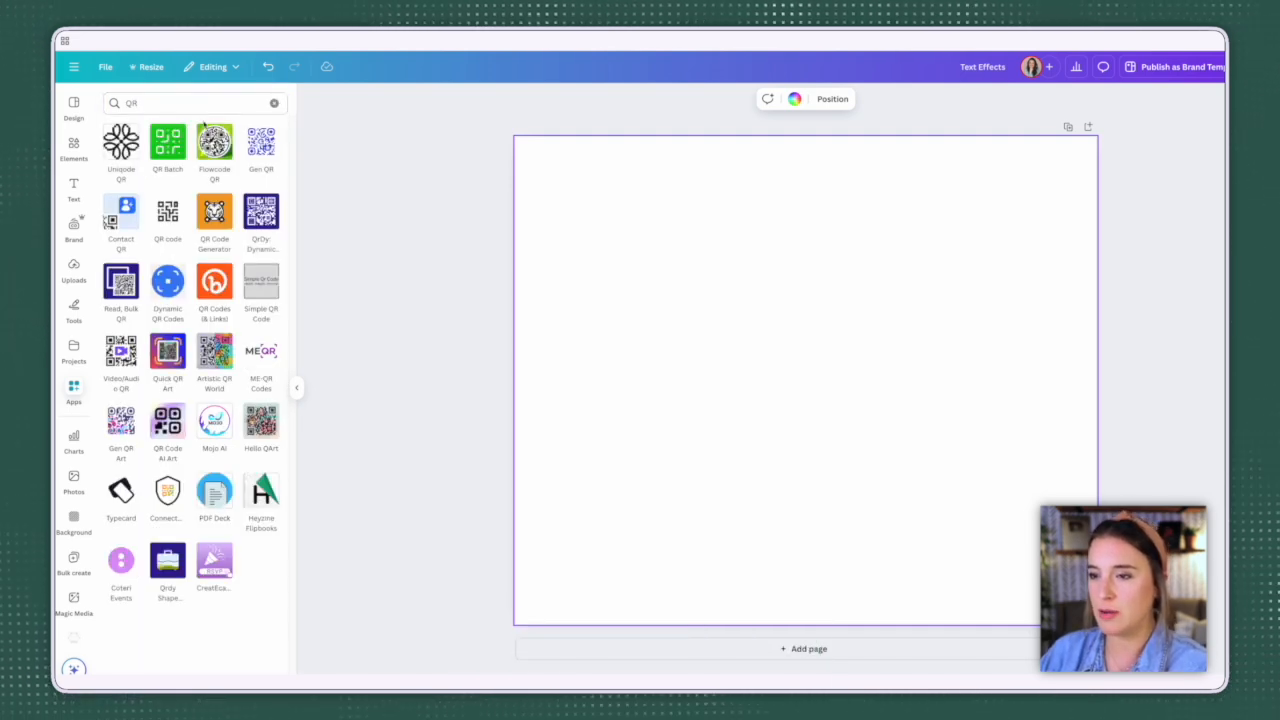
click(168, 215)
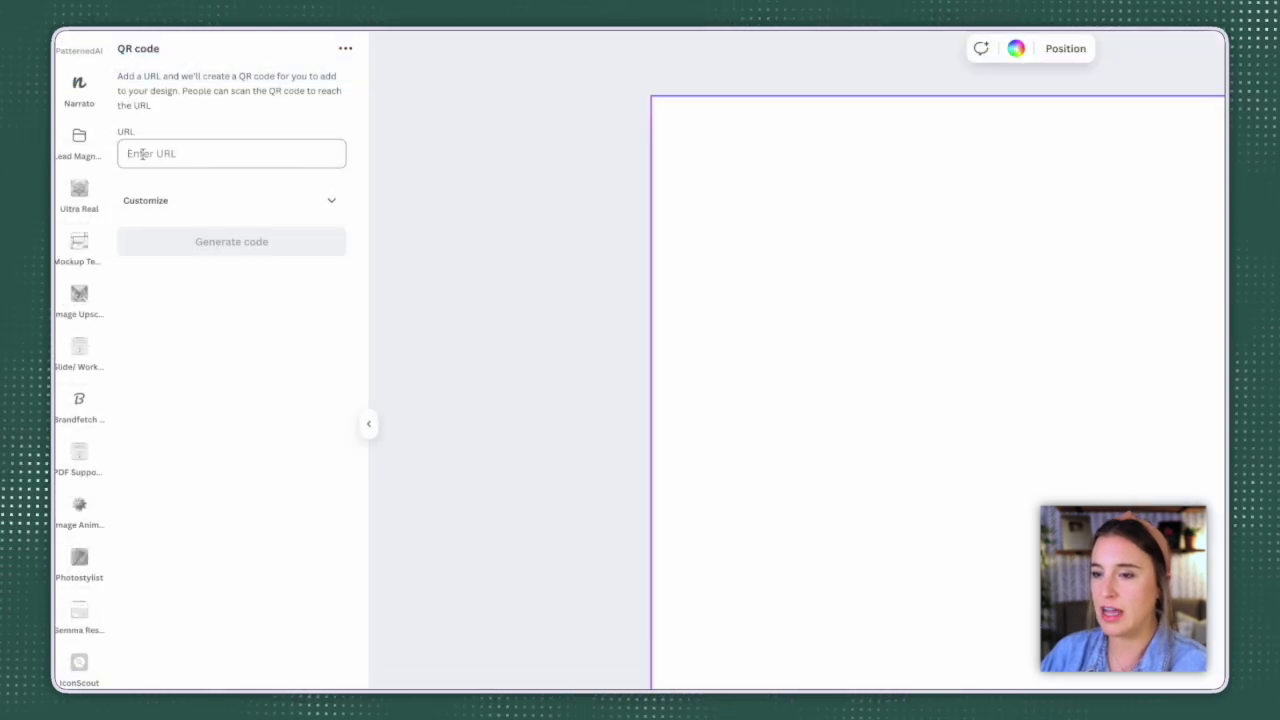
click(246, 154)
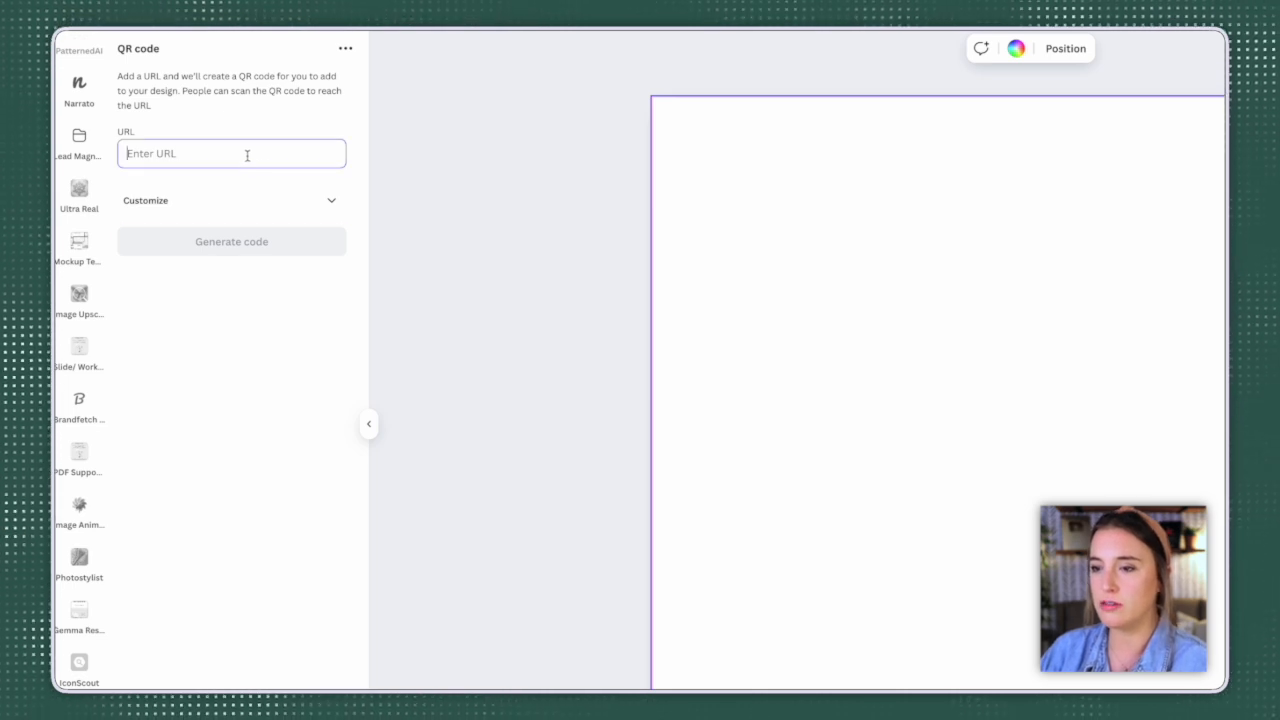
text(https://www.kate-hayes.com)
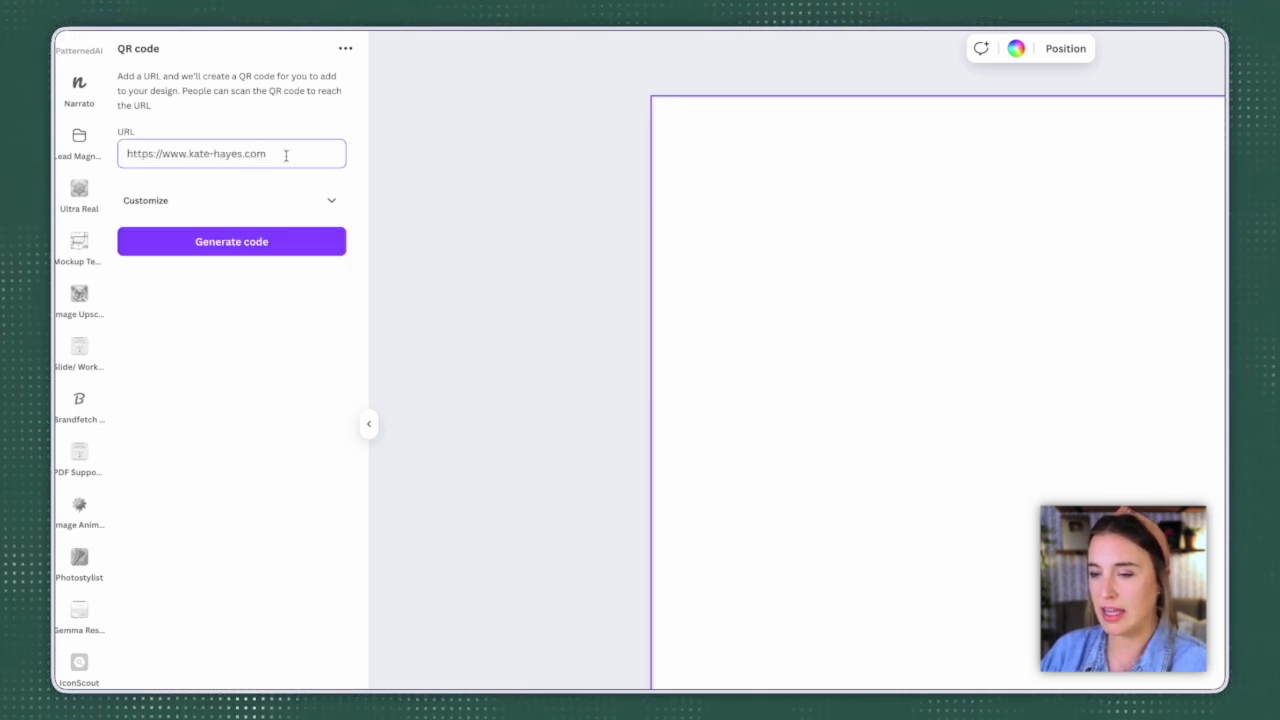
Step: Customize the QR code with a light pink background, a dark gray foreground and a margin of 3
click(334, 207)
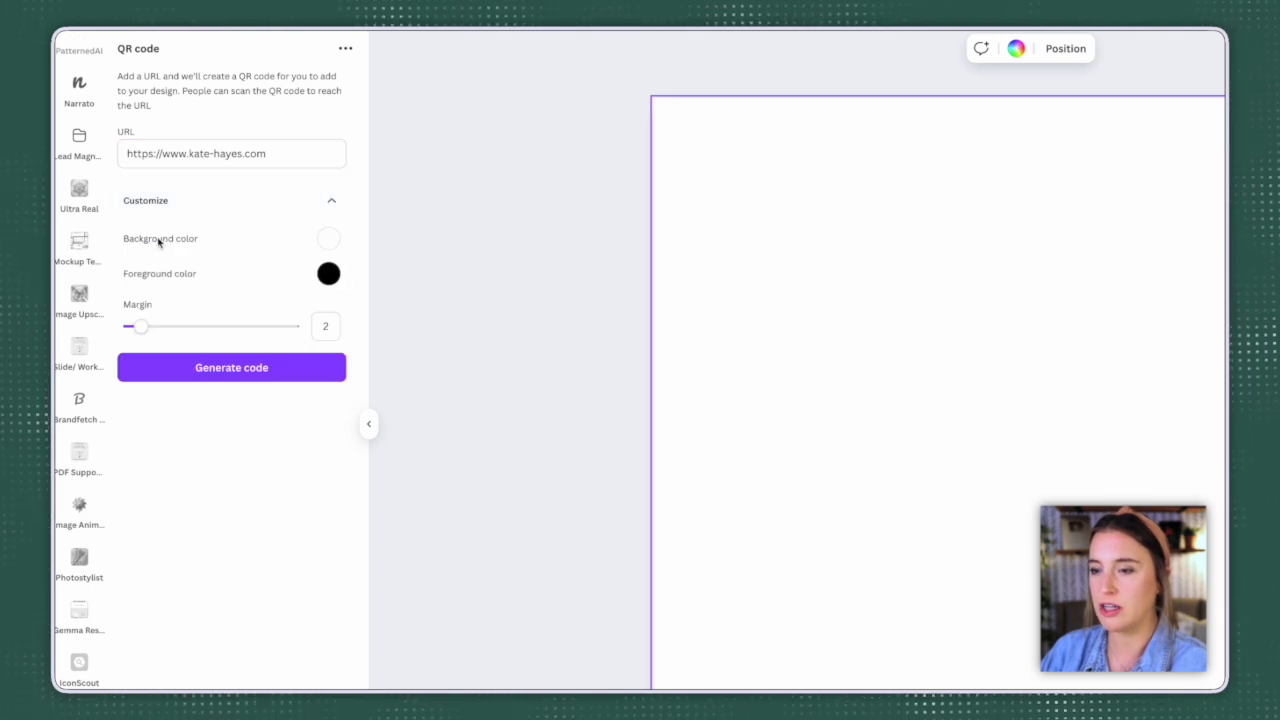
click(328, 240)
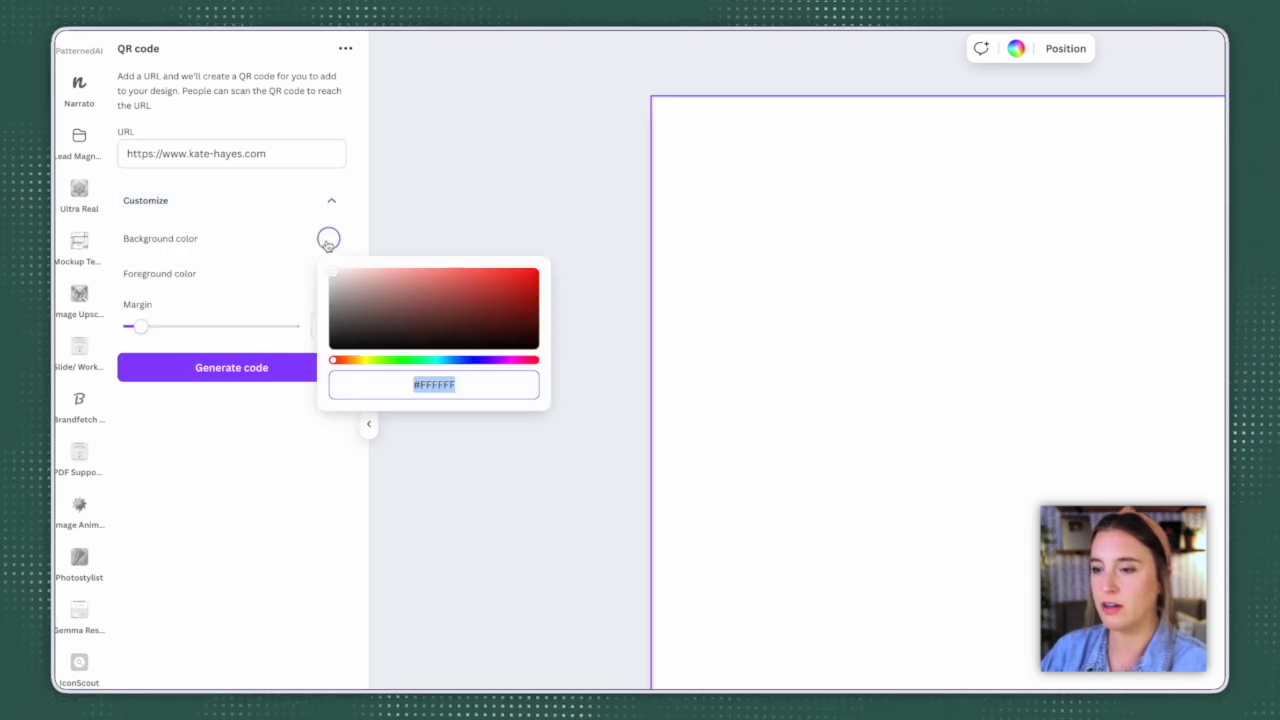
click(354, 278)
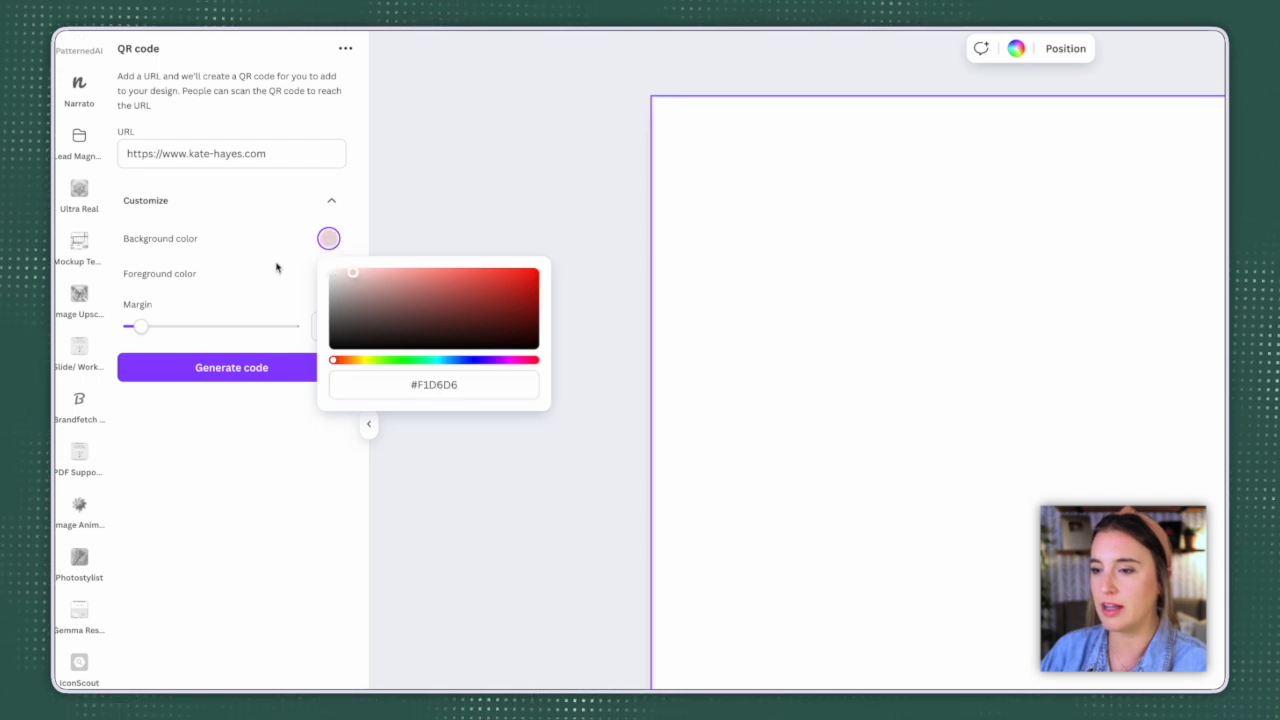
click(328, 273)
click(328, 273)
click(335, 370)
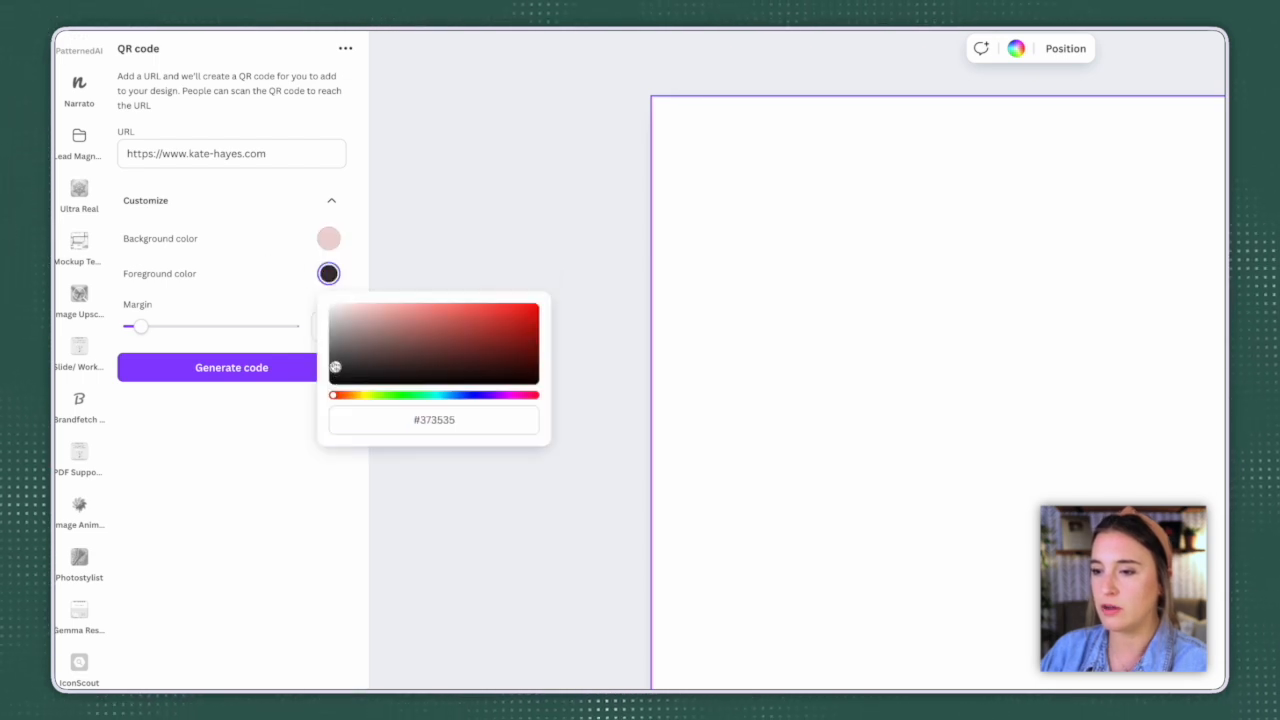
click(284, 277)
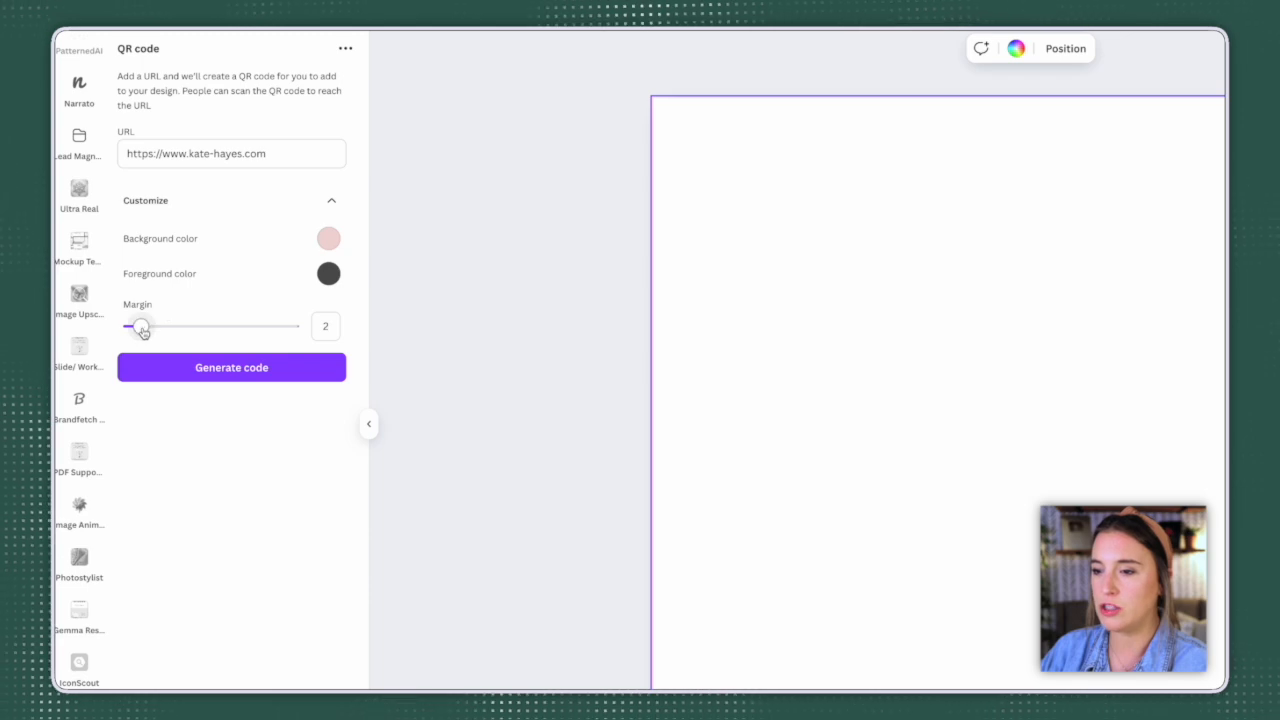
drag(151, 329, 146, 328)
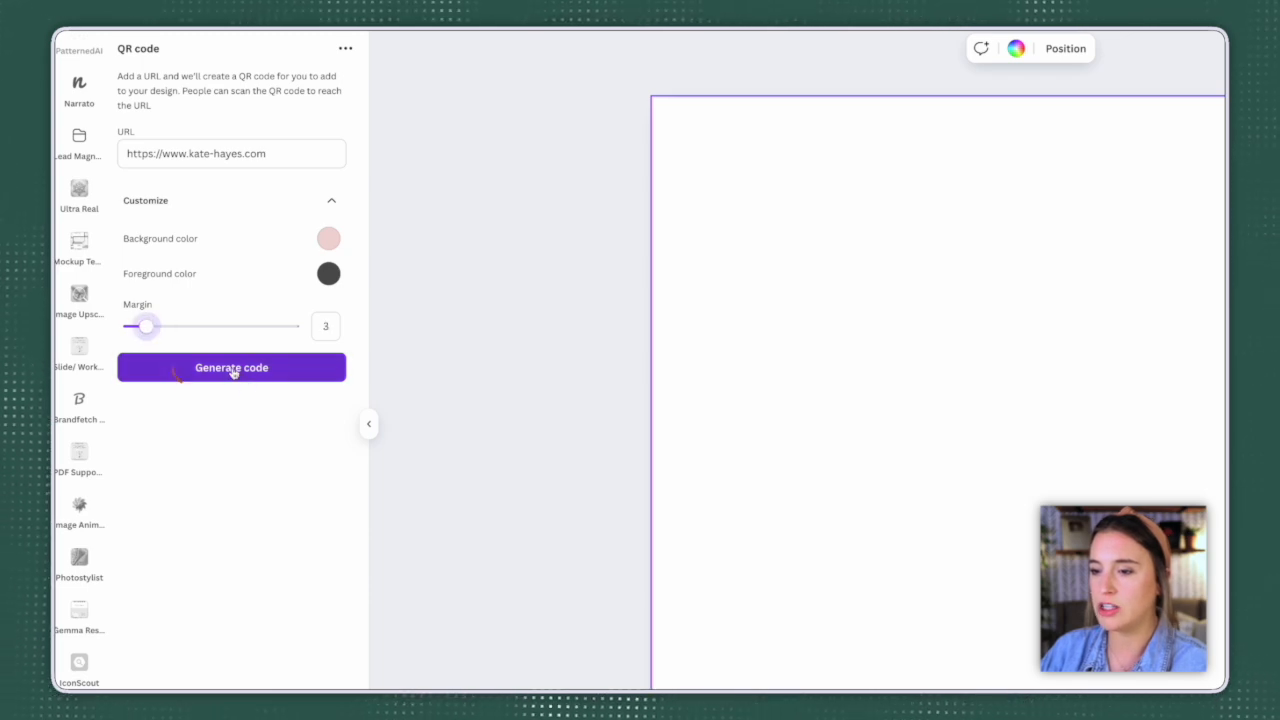
Step: Generate the QR code, shrink it and place it in the blank page's lower-right corner
click(233, 370)
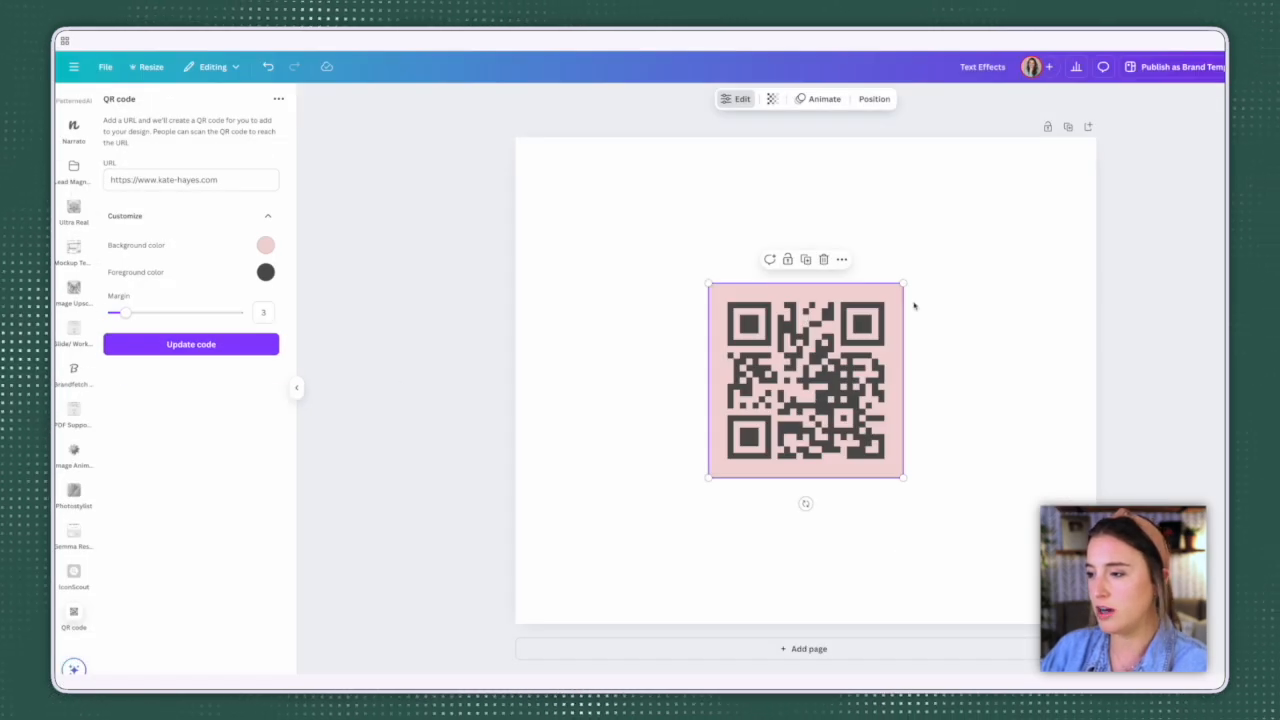
drag(904, 284, 1055, 513)
drag(949, 486, 978, 495)
click(925, 443)
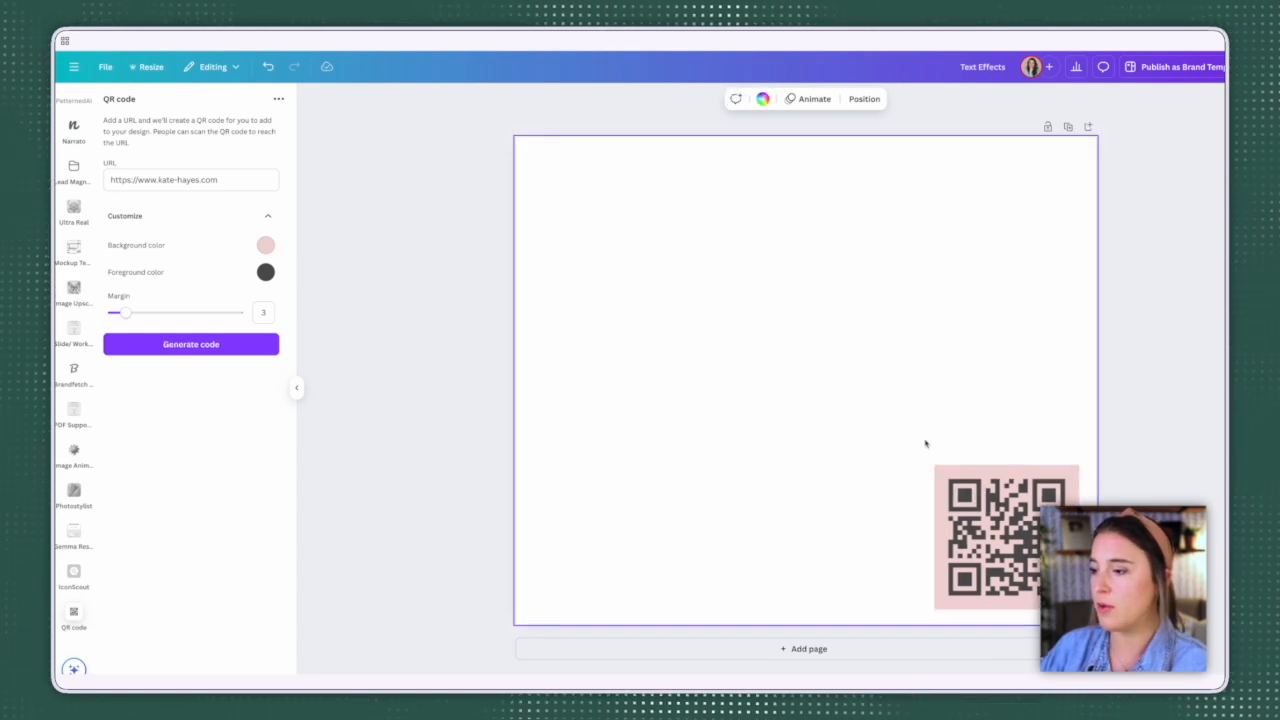